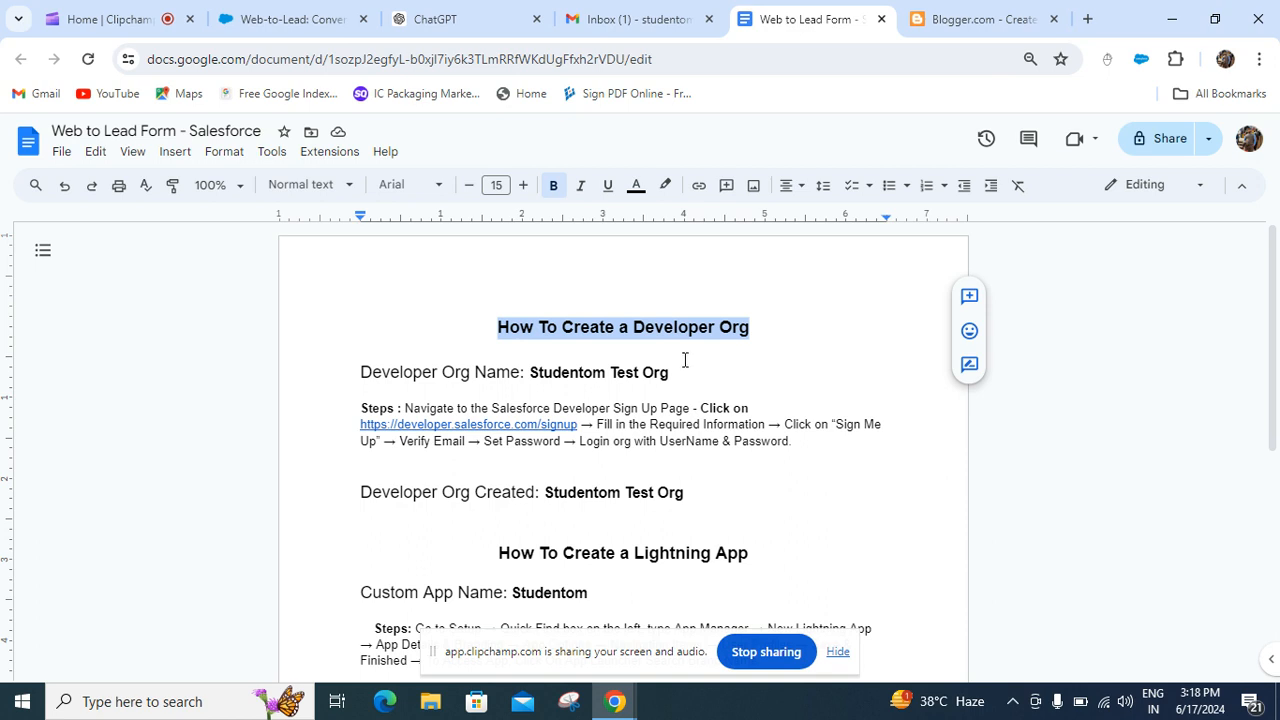
Step: Read through the guide's Developer Org, Lightning App and Web to Lead notes
click(666, 330)
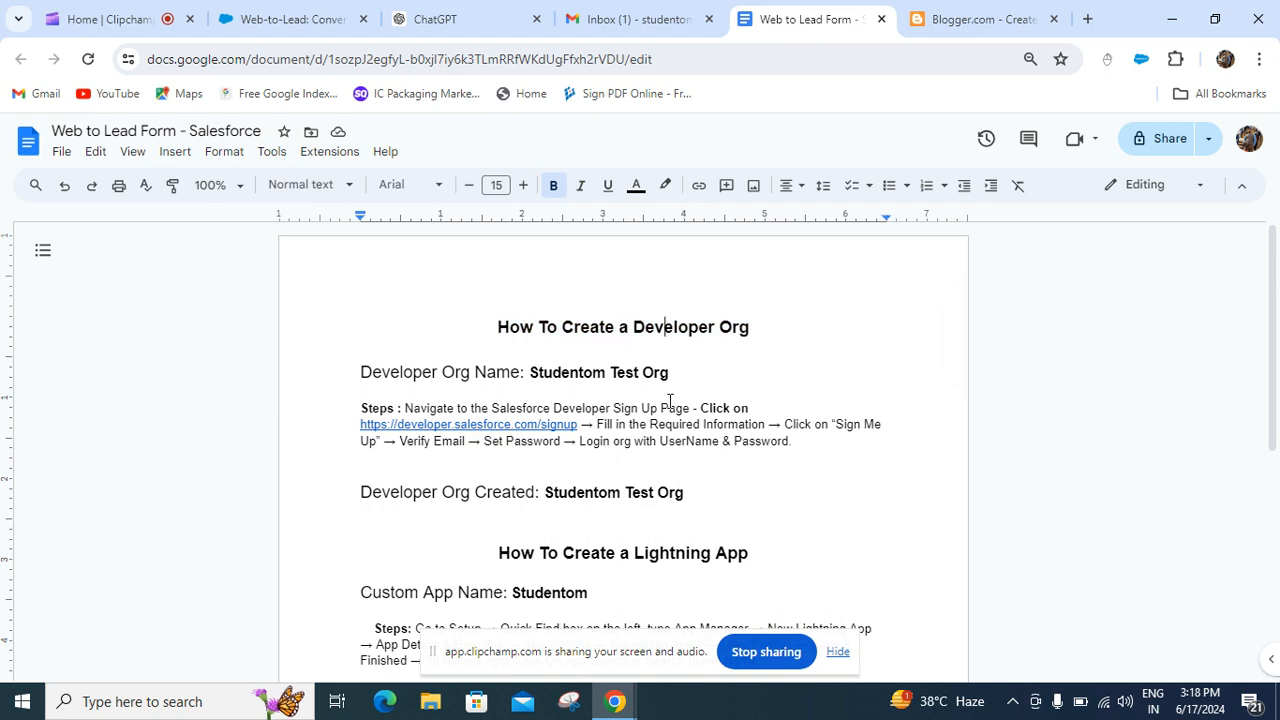
scroll(667, 331, down, 3)
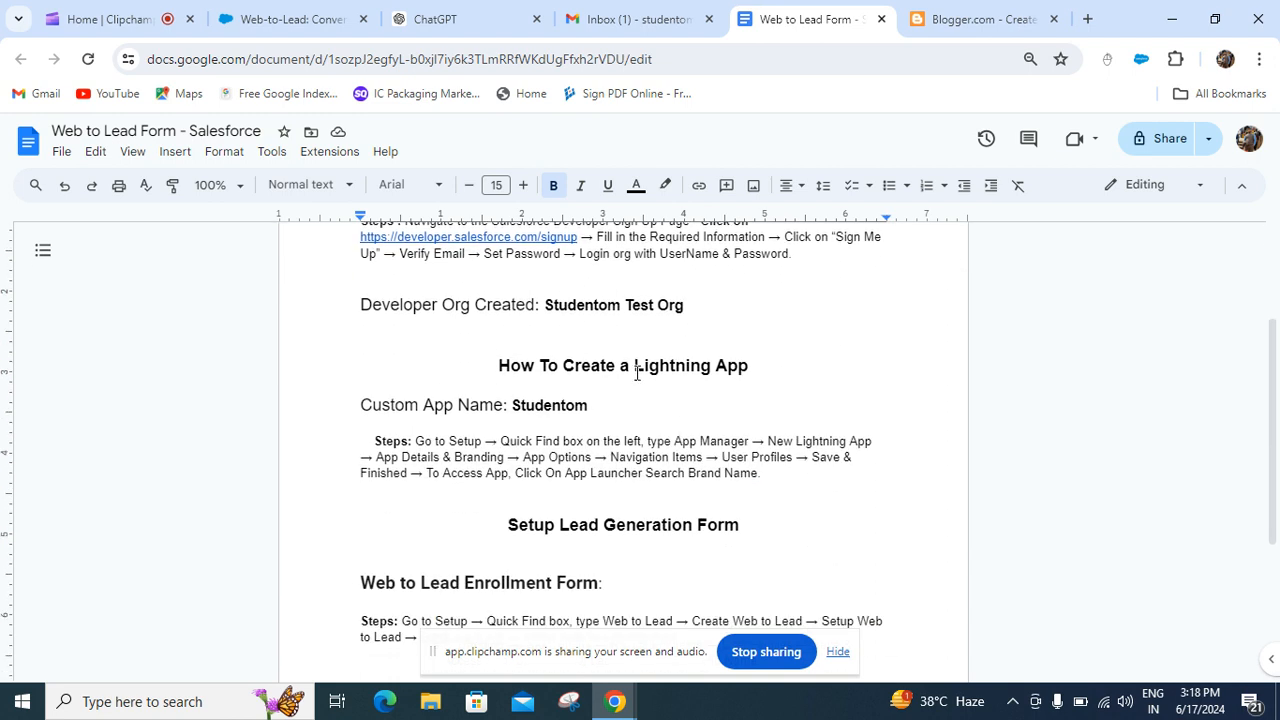
drag(637, 372, 751, 366)
scroll(749, 399, down, 2)
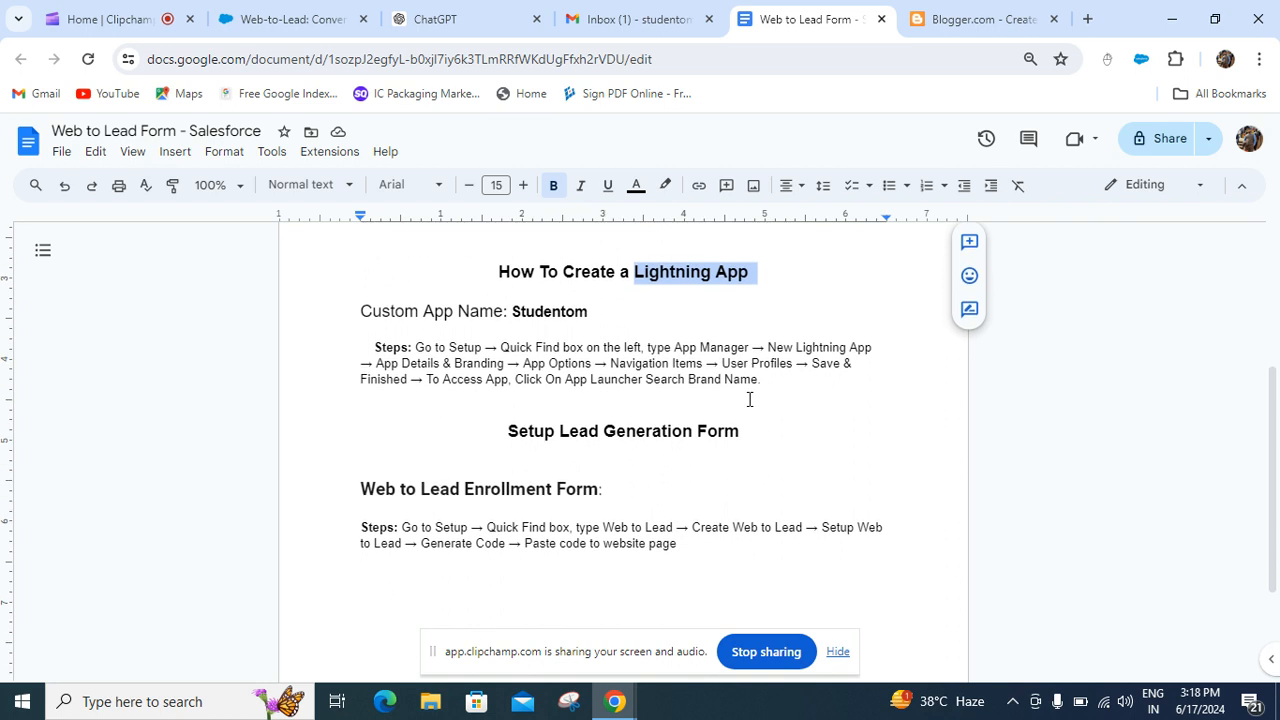
click(636, 432)
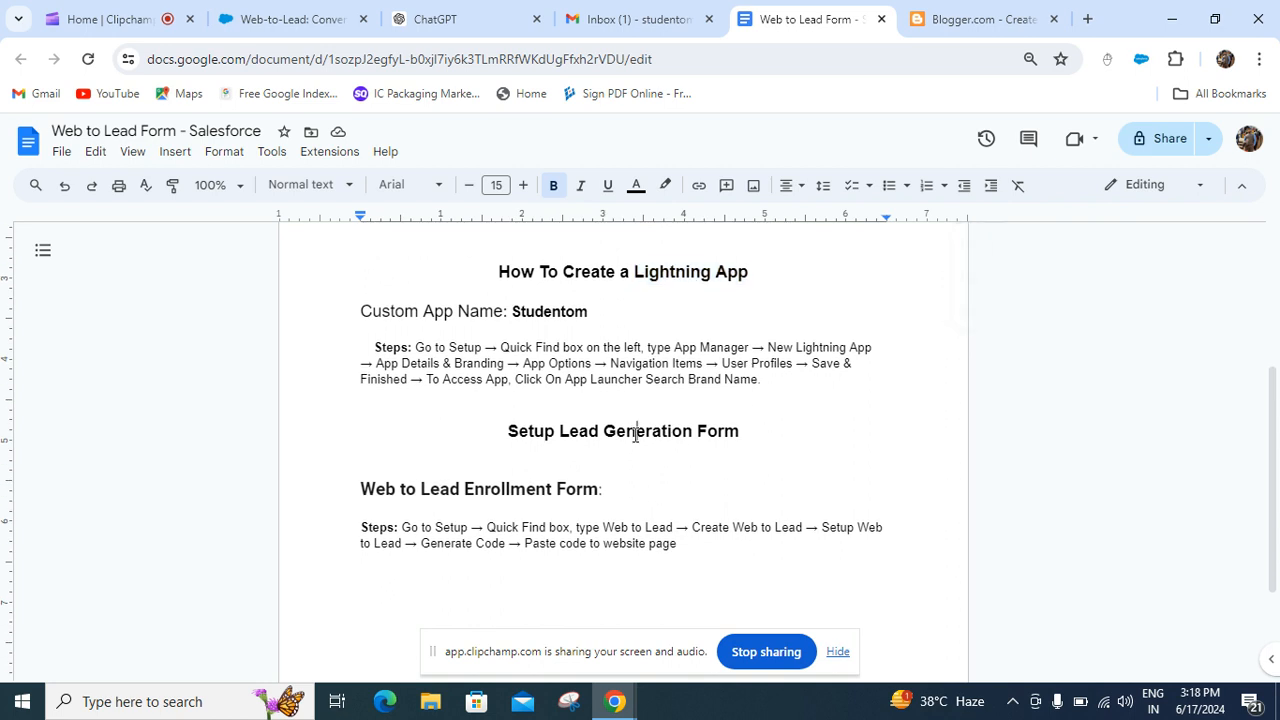
click(743, 434)
drag(361, 489, 476, 490)
click(686, 496)
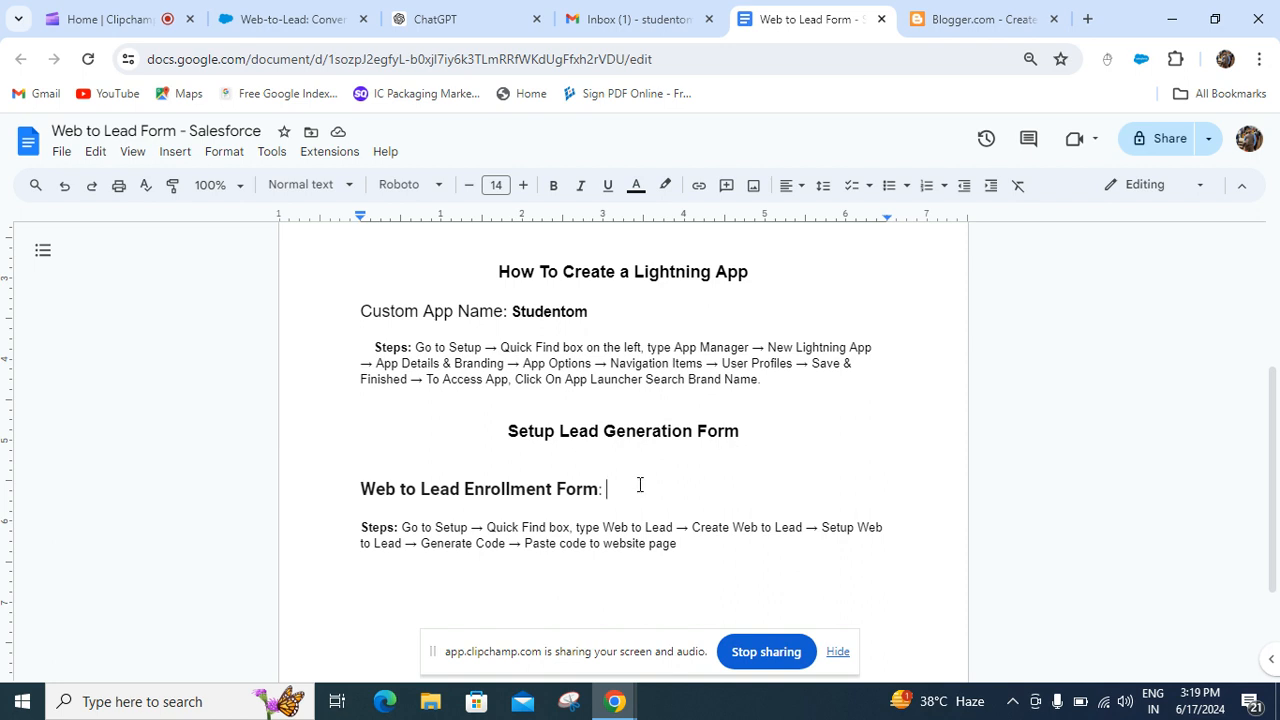
scroll(640, 484, up, 5)
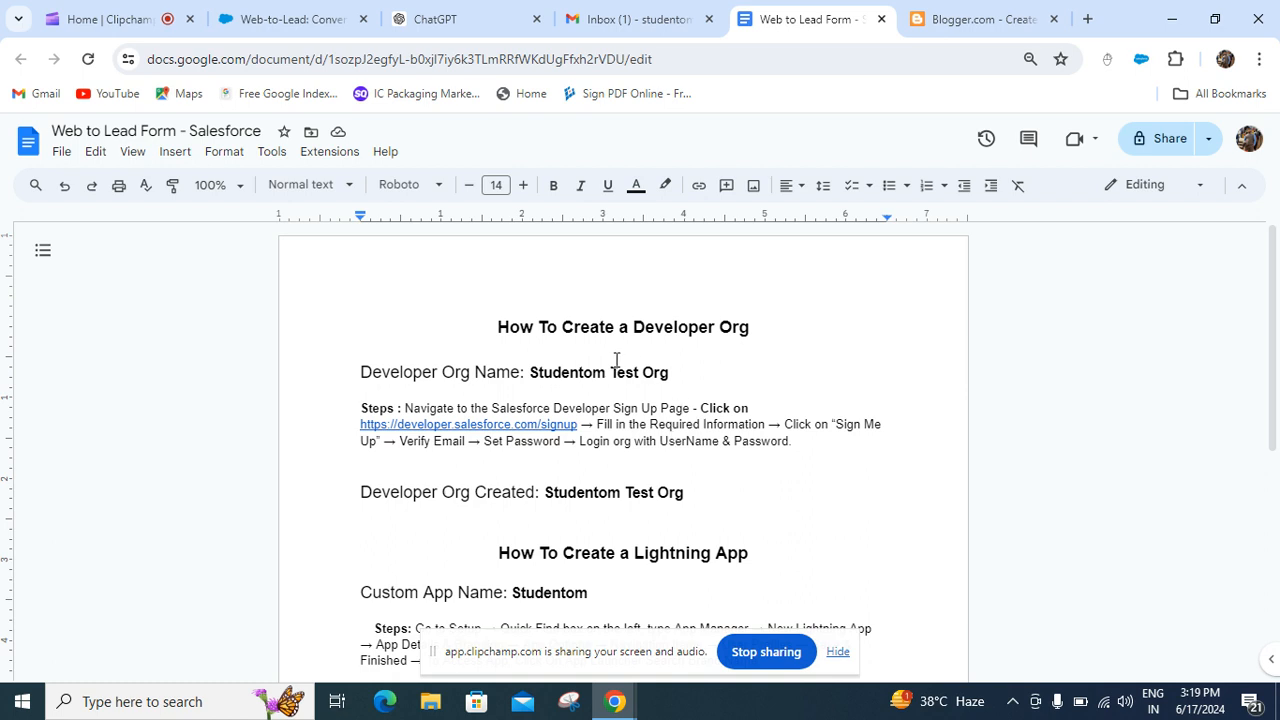
Step: Copy the developer signup link from the Steps paragraph, then open a blank browser tab
click(543, 377)
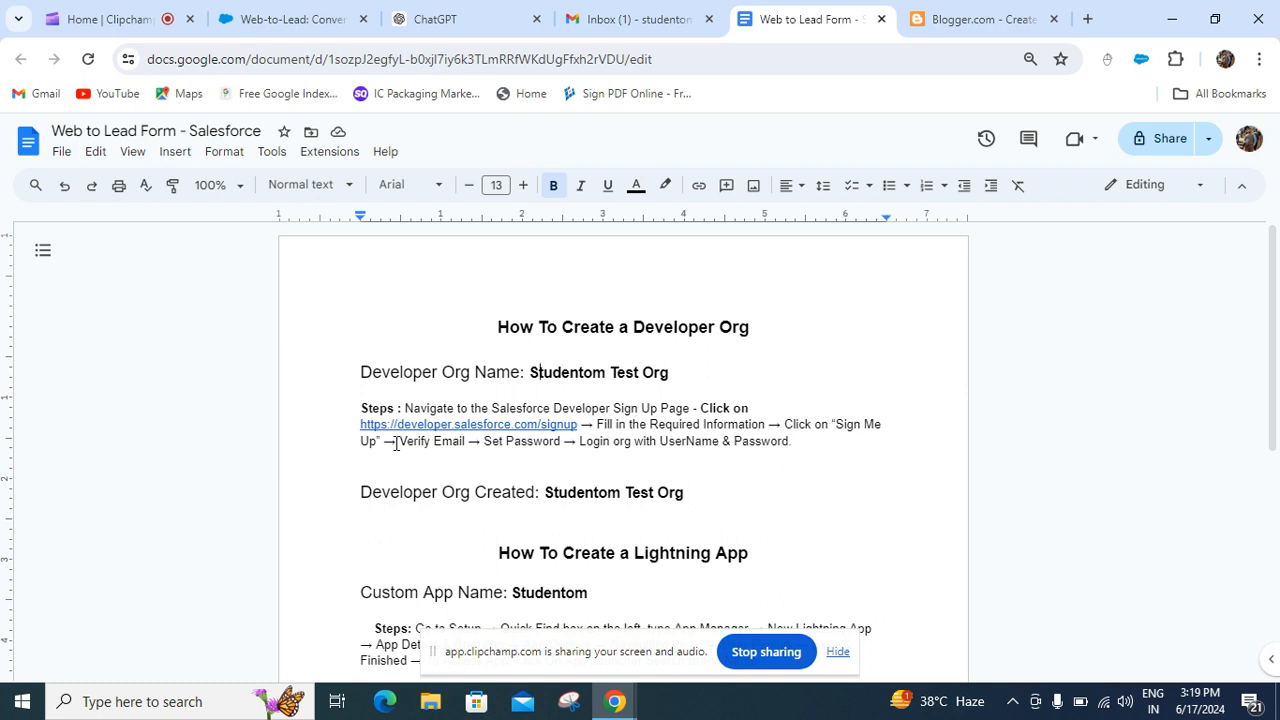
drag(362, 410, 795, 440)
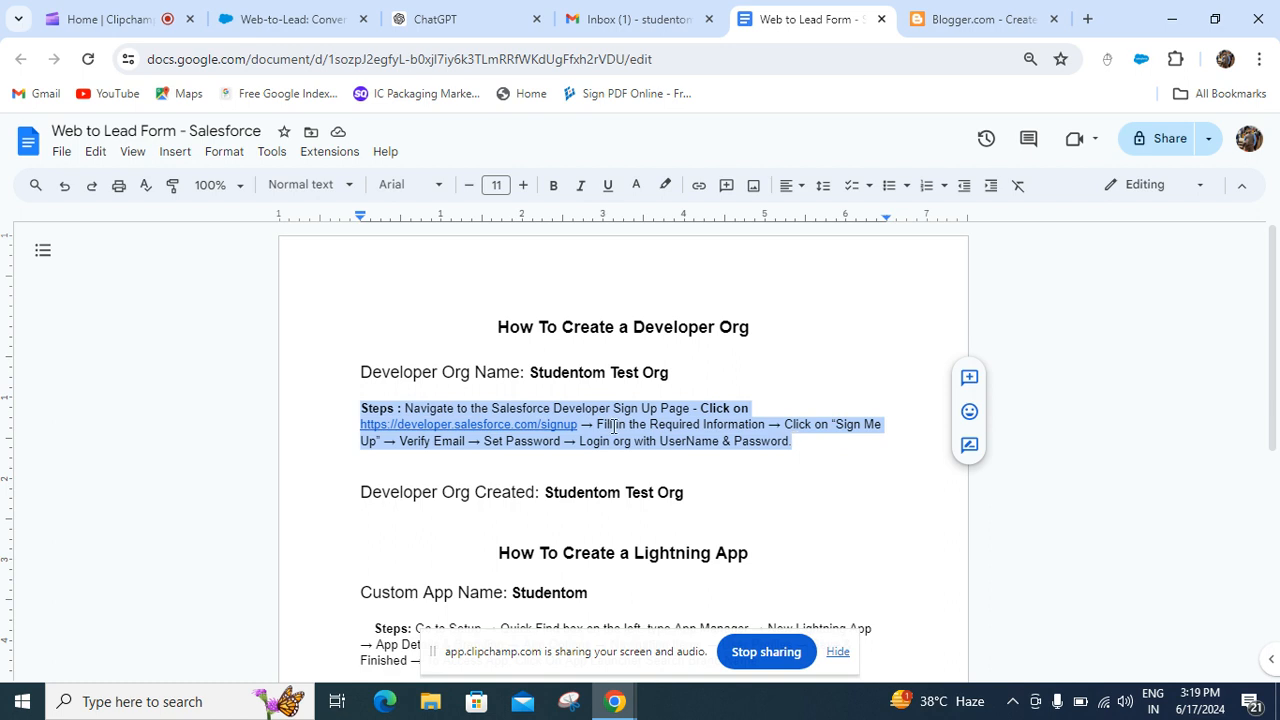
click(549, 437)
click(512, 428)
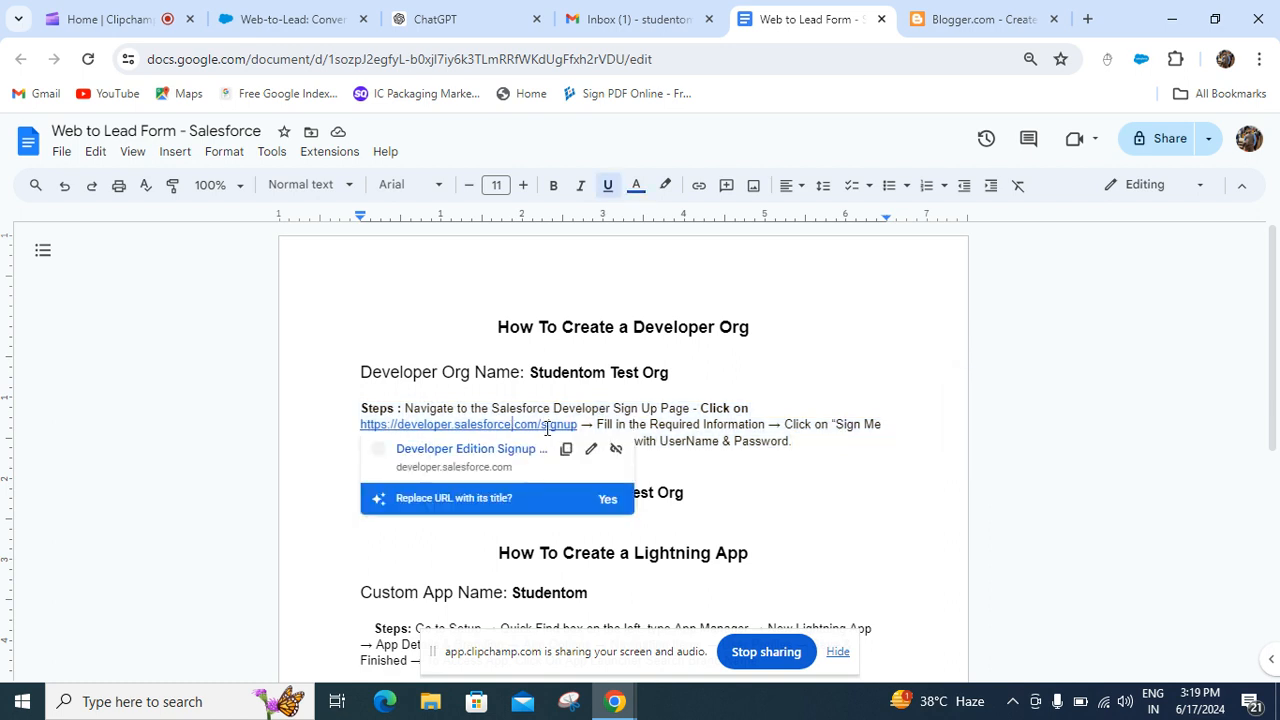
click(567, 450)
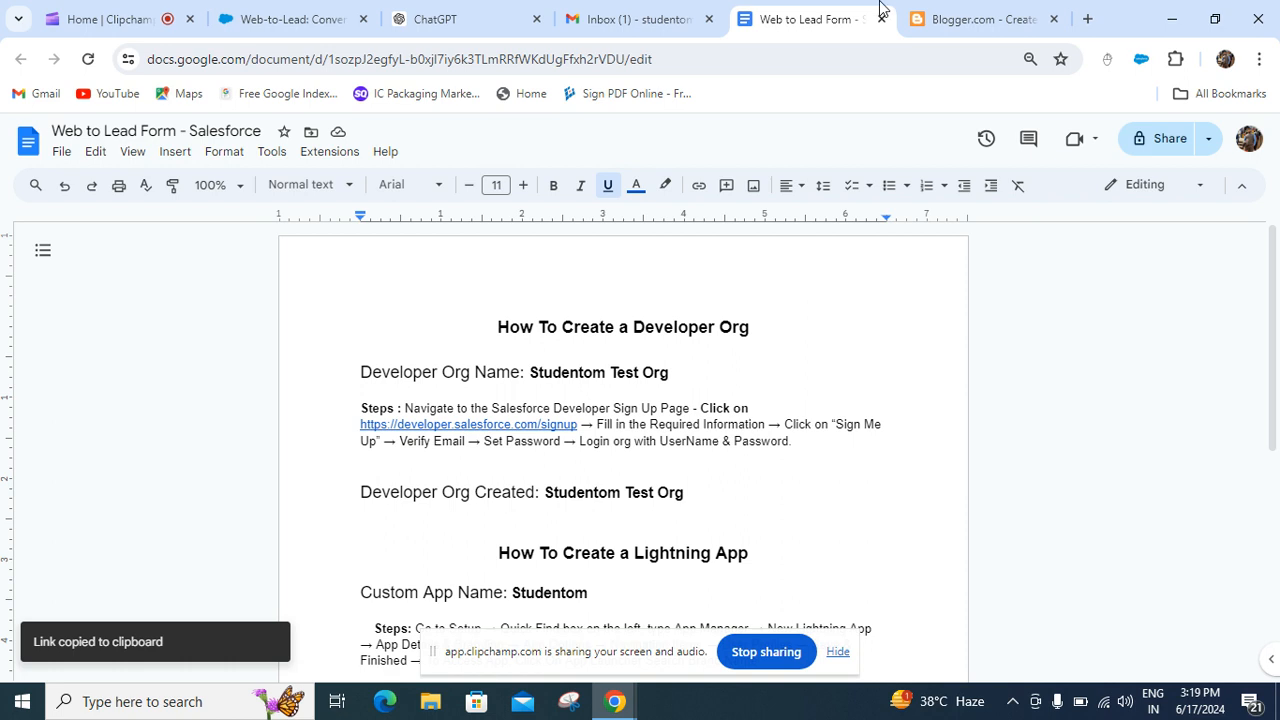
click(1087, 19)
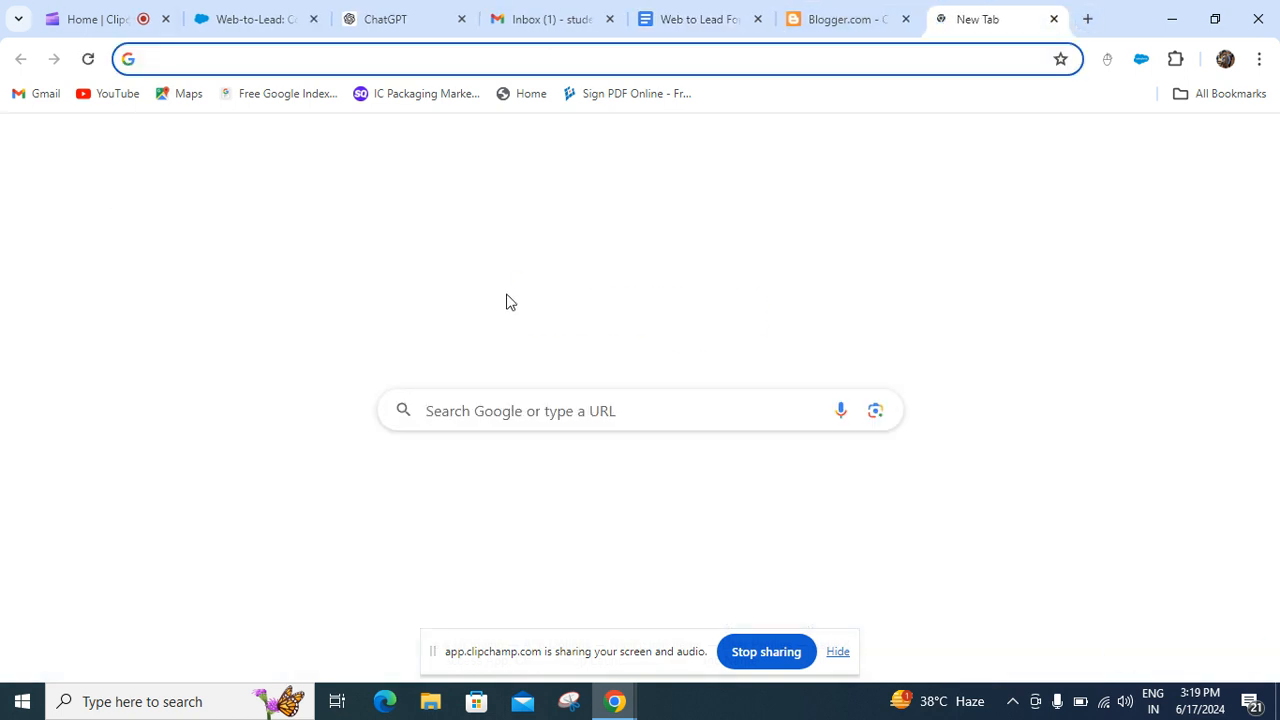
Step: Load the pasted Developer Edition signup URL and scroll down to its registration form
key(ctrl+v)
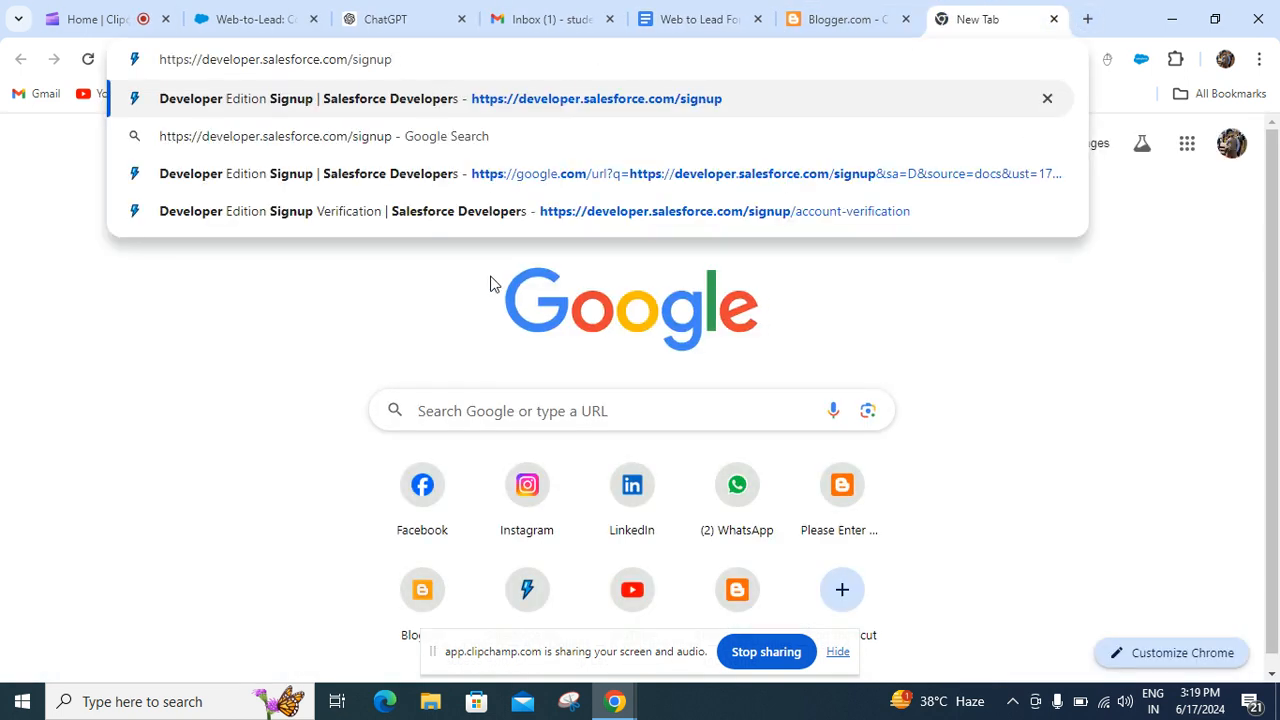
key(Return)
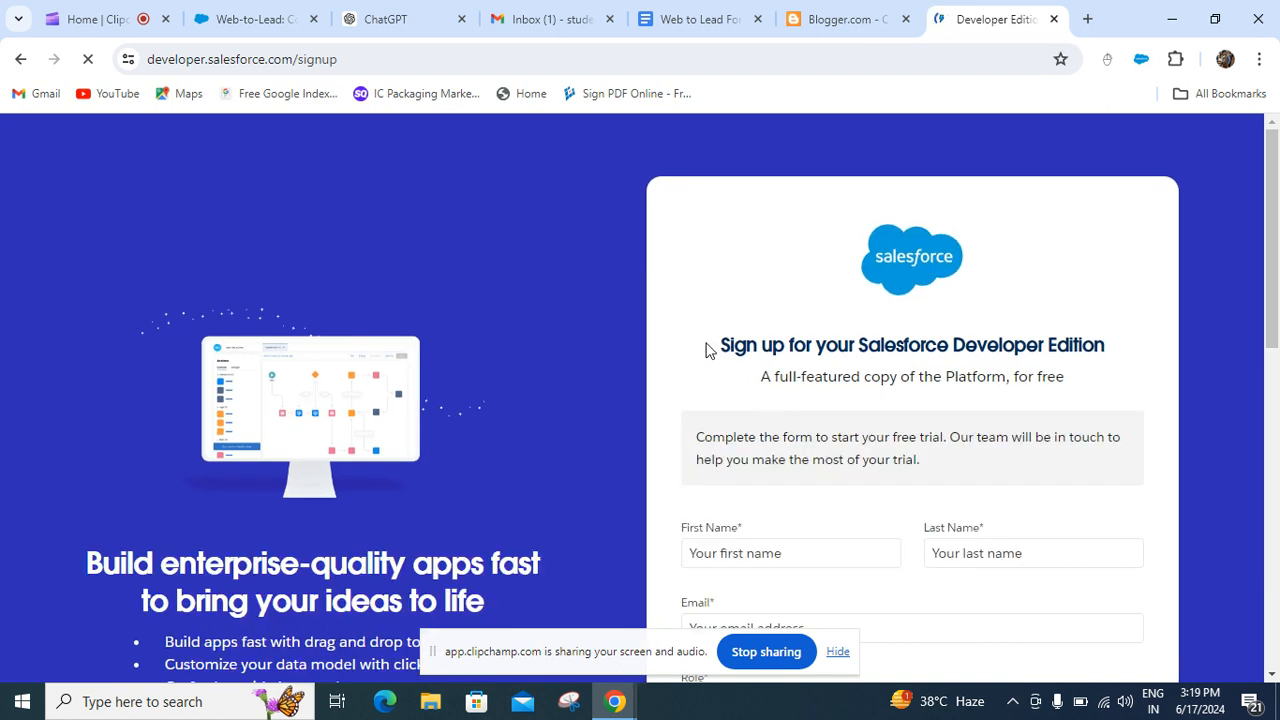
scroll(706, 349, down, 2)
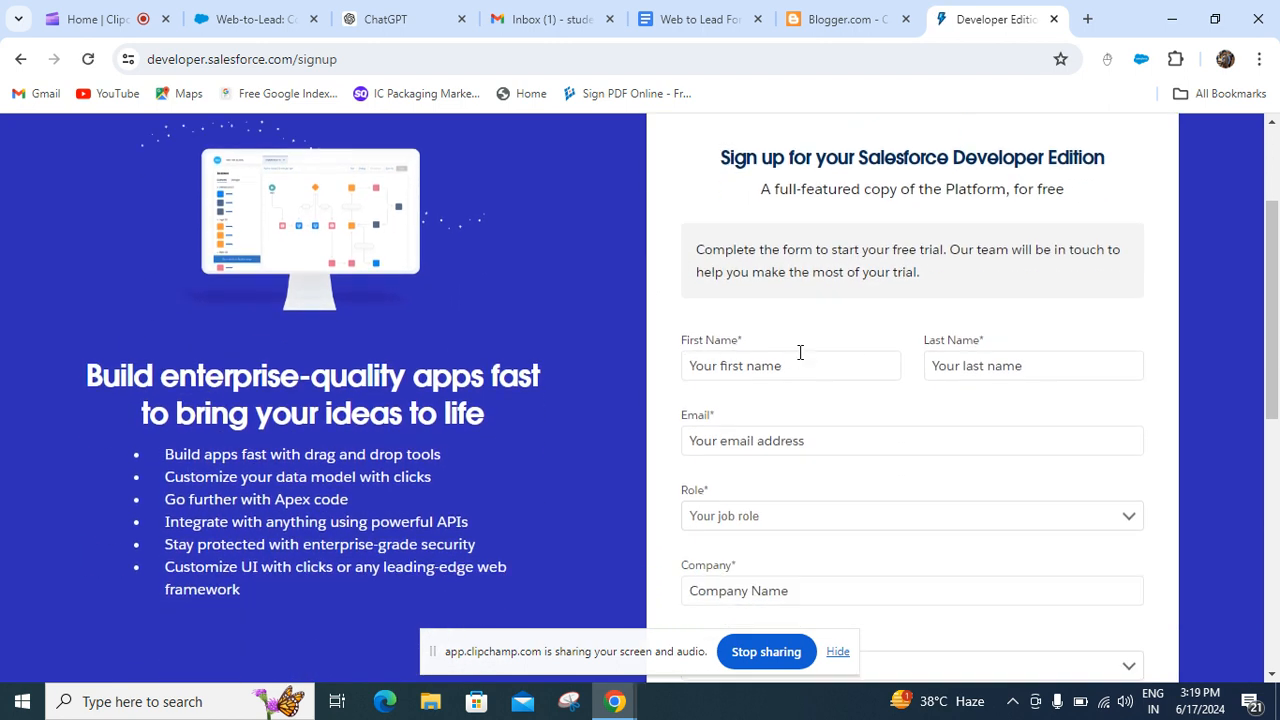
scroll(823, 466, down, 1)
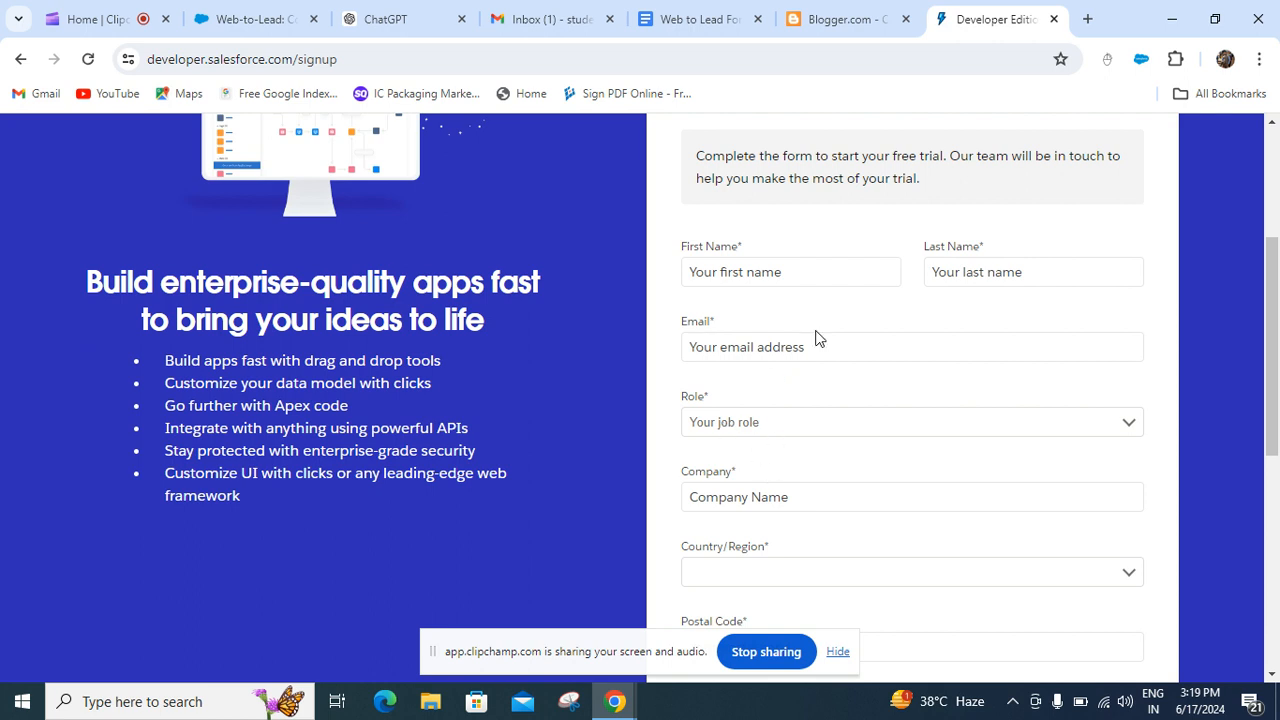
Step: Enter the user's first name, last name and saved e-mail address
click(783, 274)
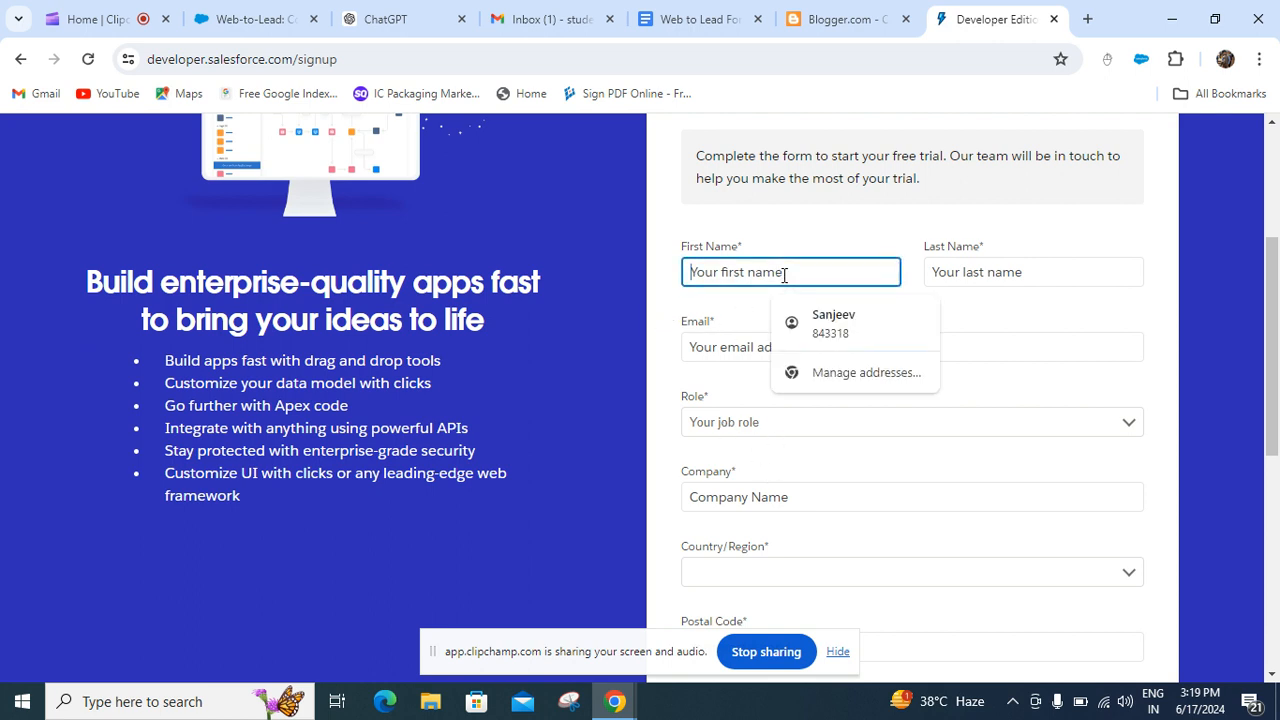
key(Tab)
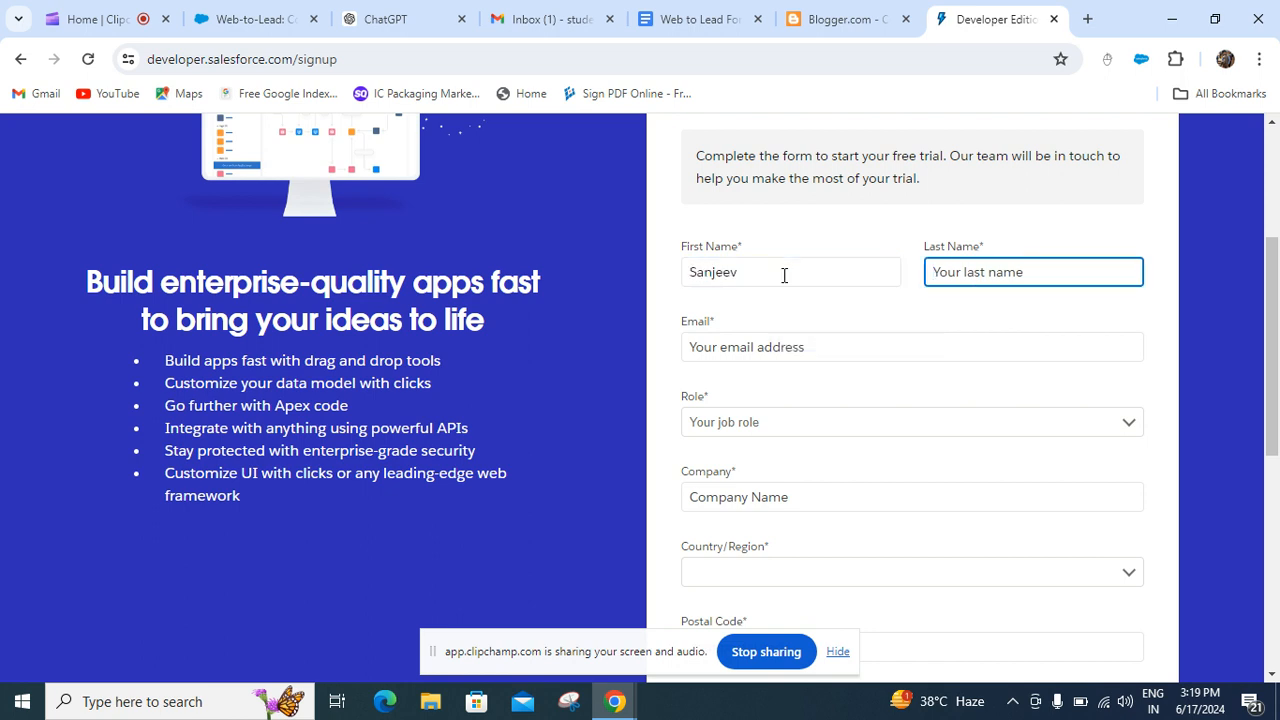
key(Tab)
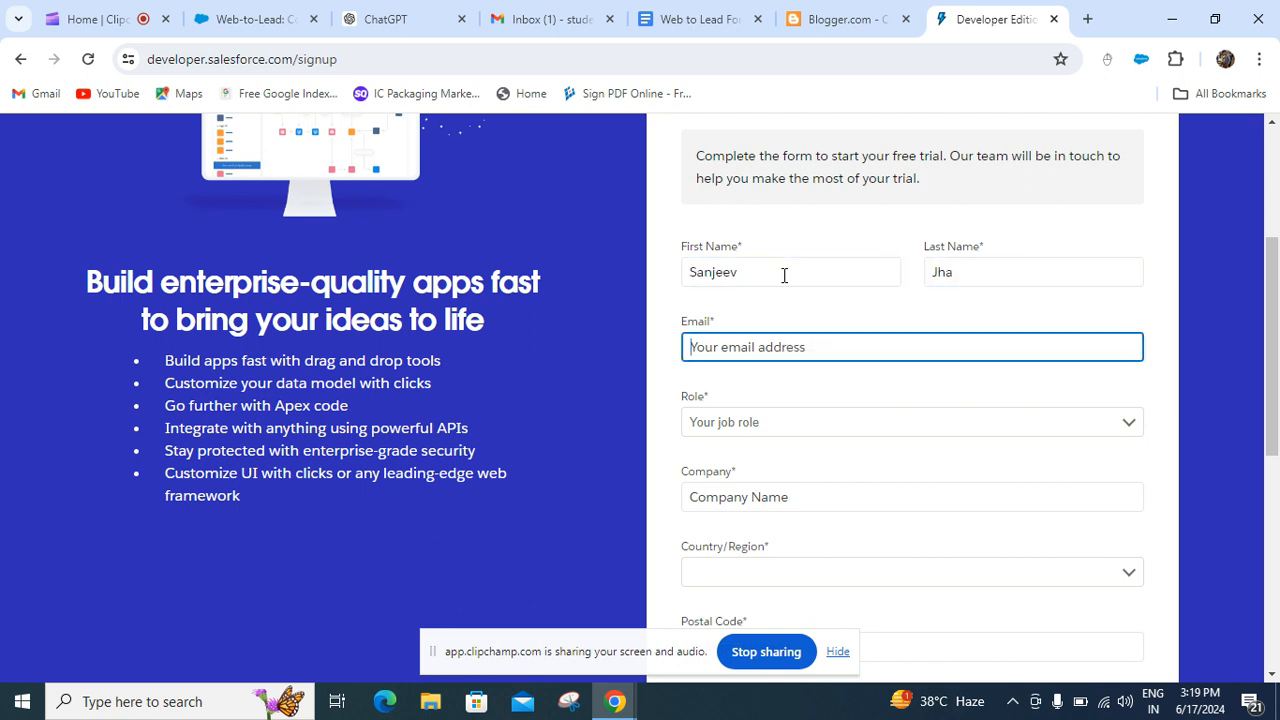
text(st)
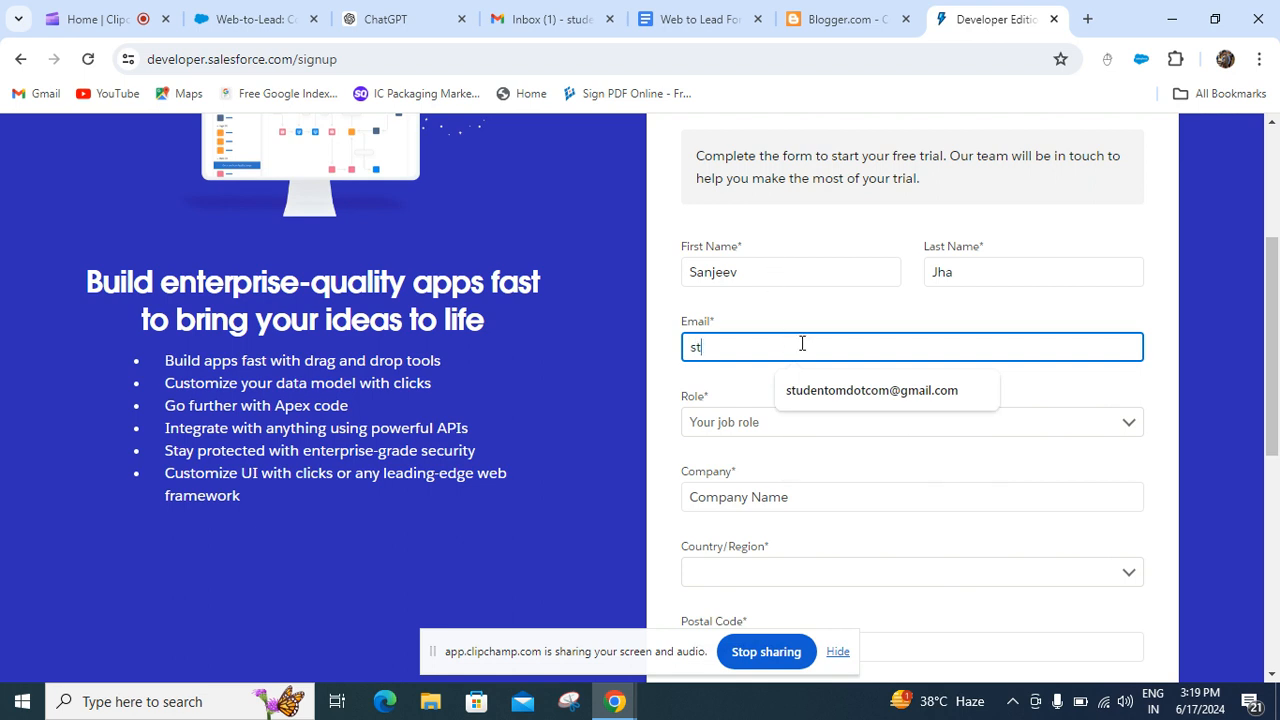
click(853, 392)
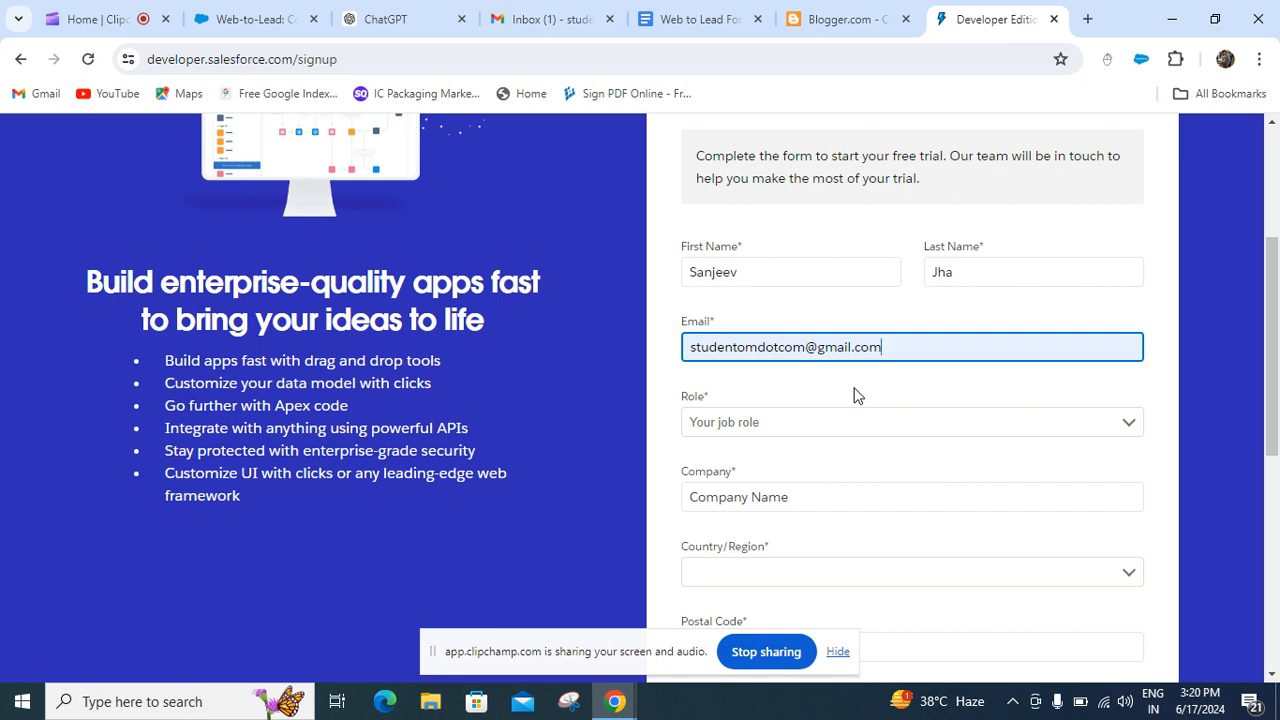
Step: Set Role to Developer and Company to Studentom
click(789, 421)
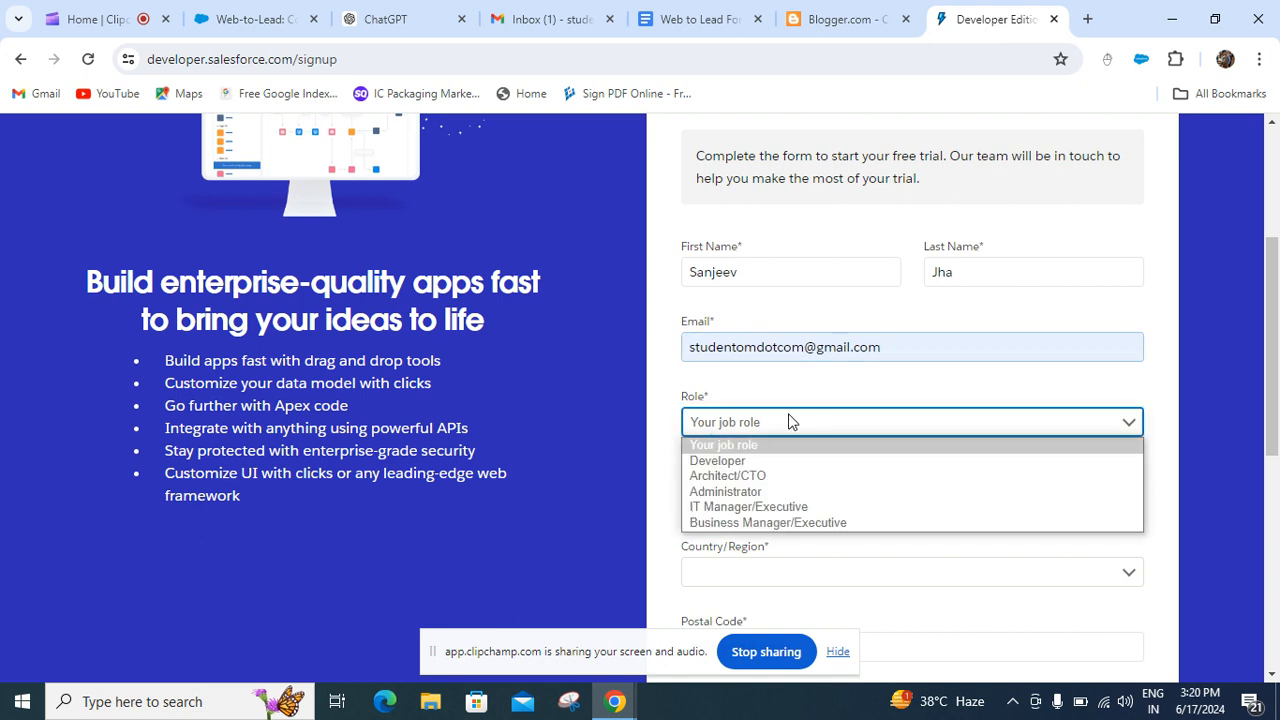
click(731, 462)
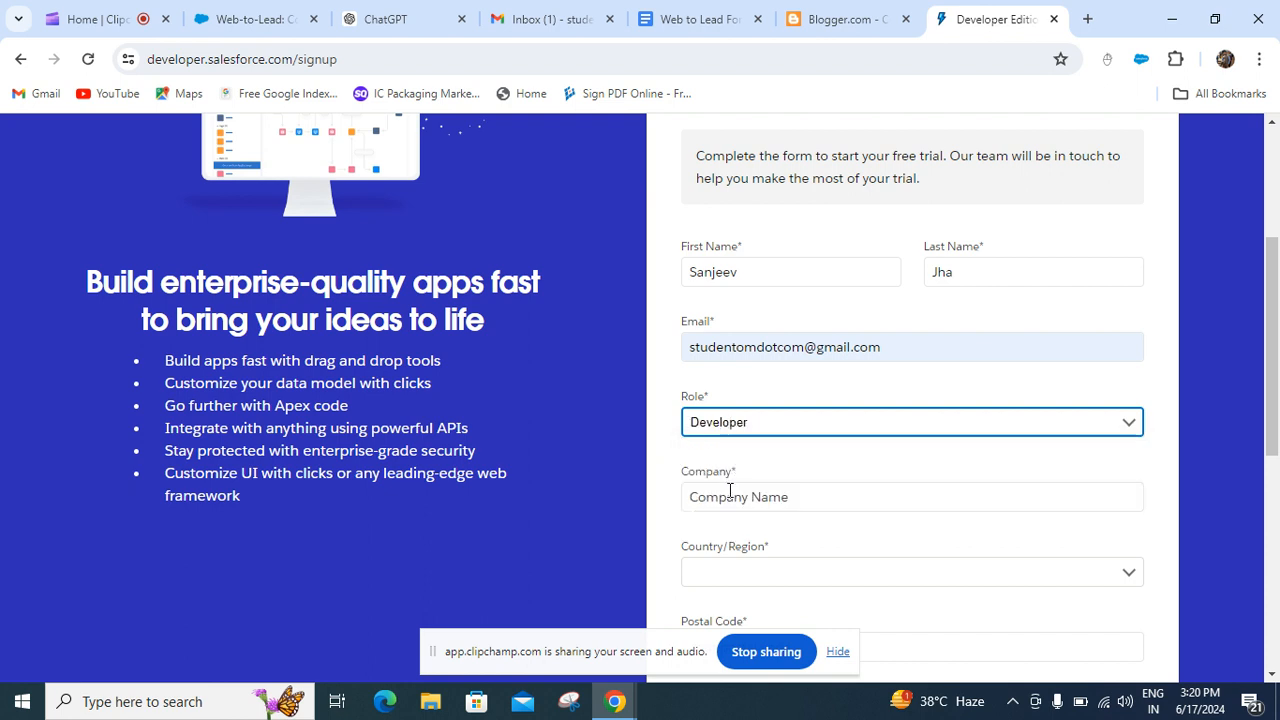
scroll(740, 480, down, 3)
click(787, 216)
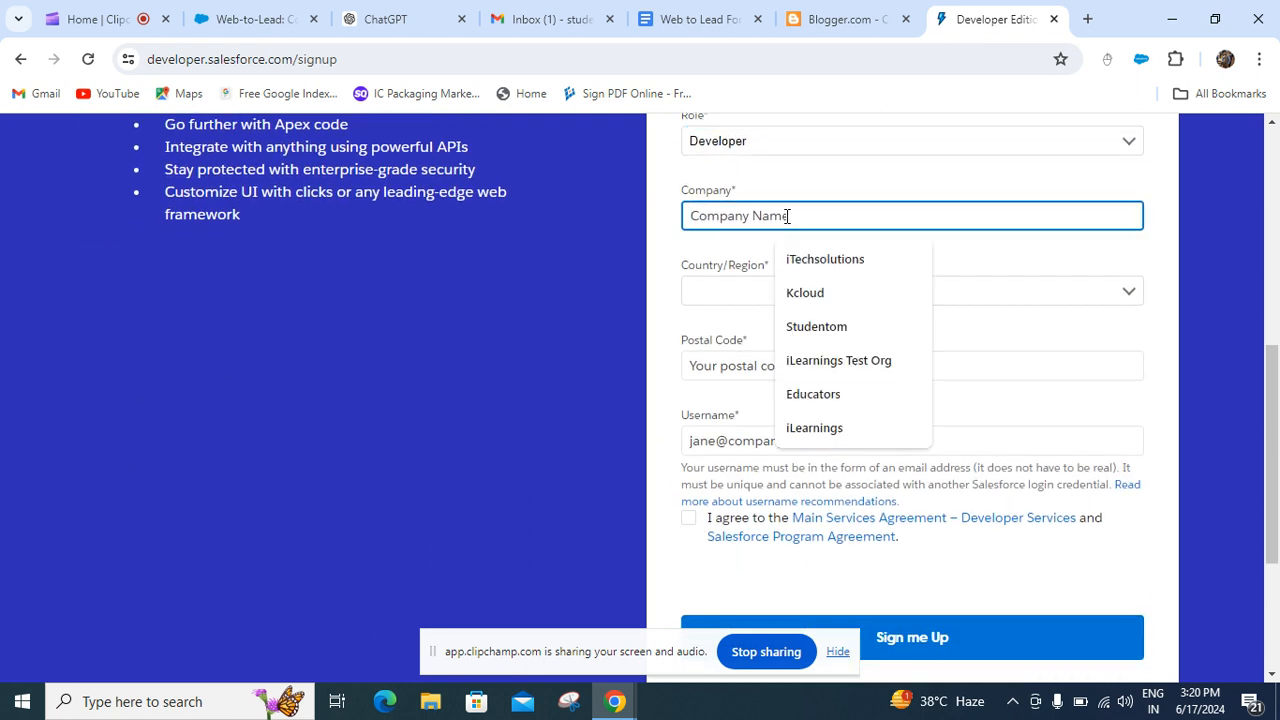
text(Student)
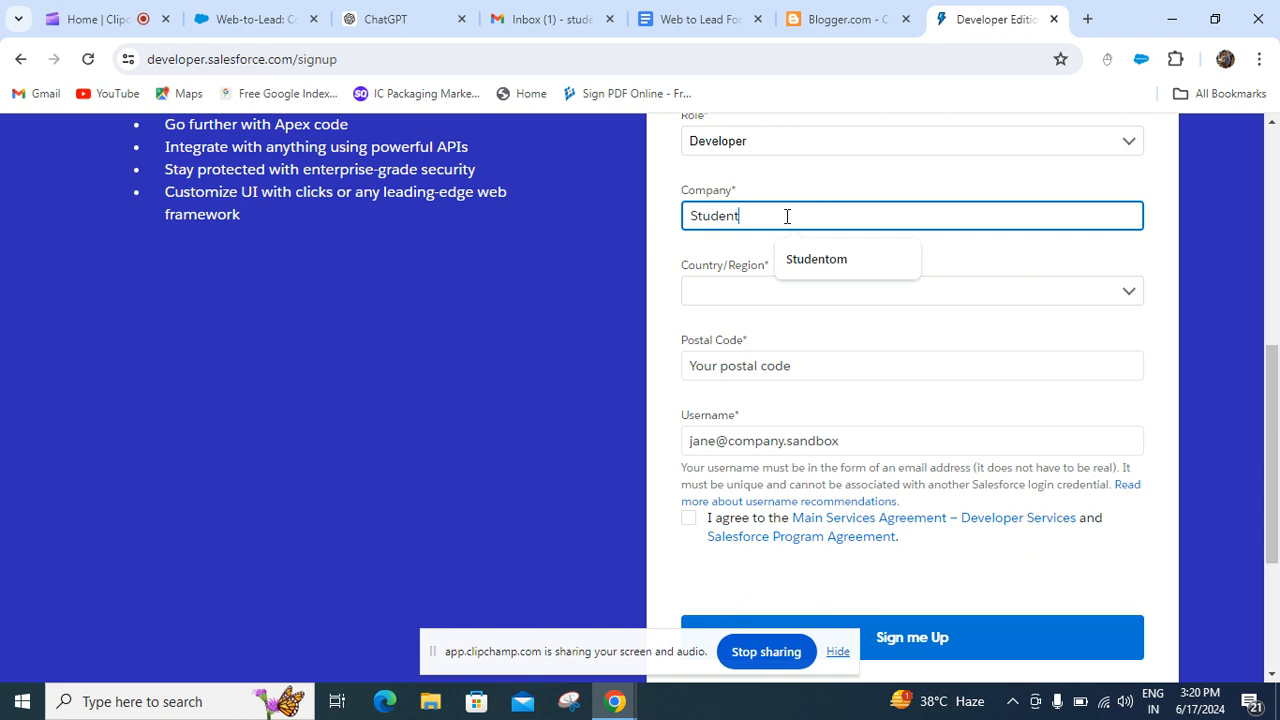
text(om)
click(834, 241)
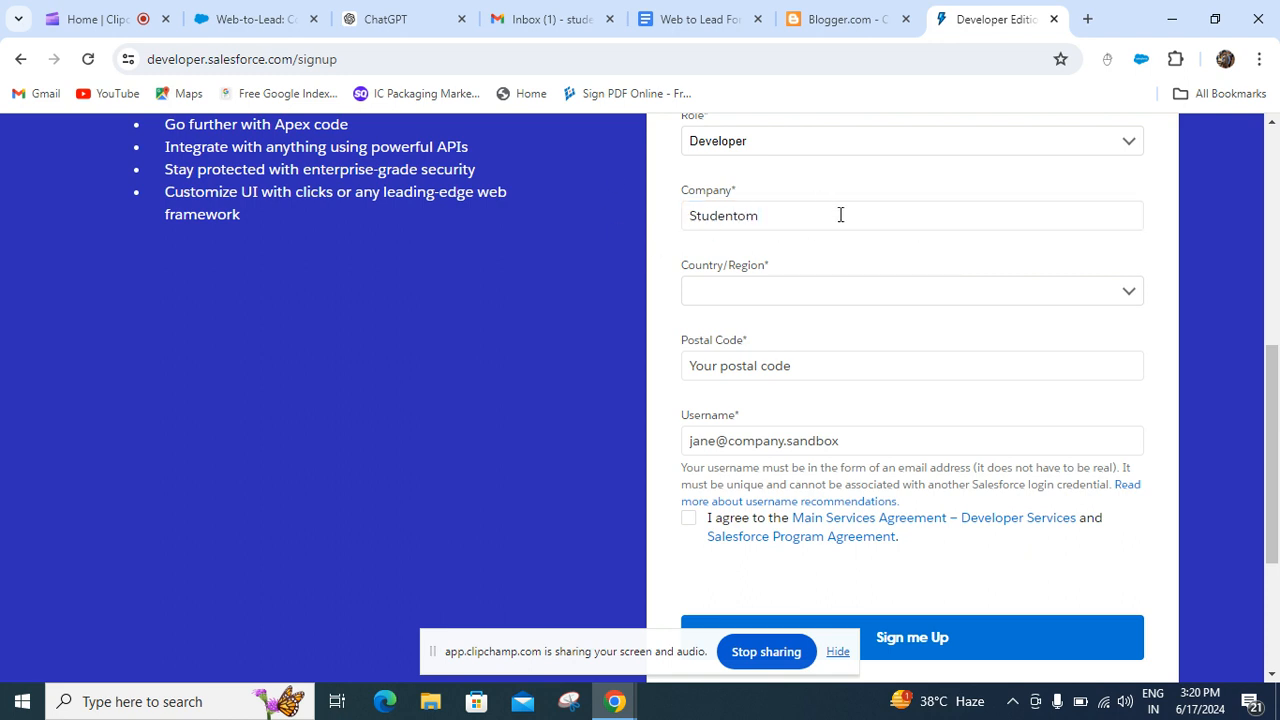
Step: Set Country/Region to India, State/Province to Maharashtra and Postal Code to 411014
click(813, 290)
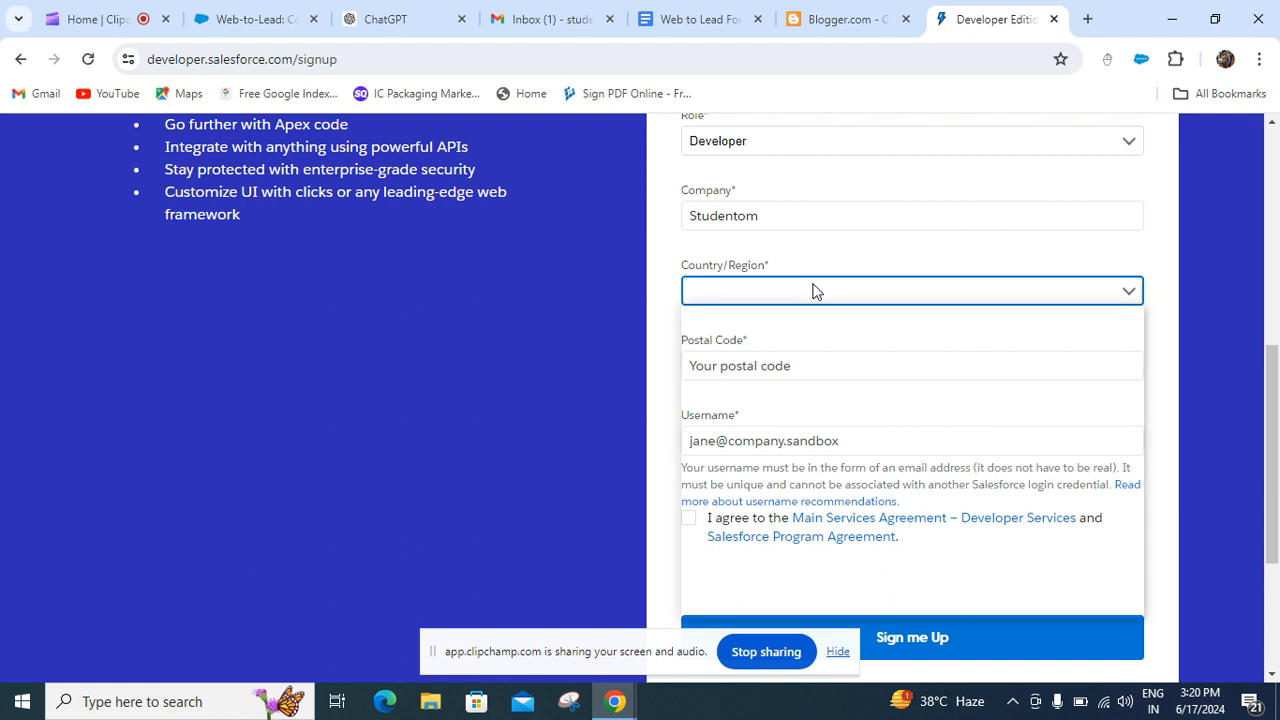
text(india)
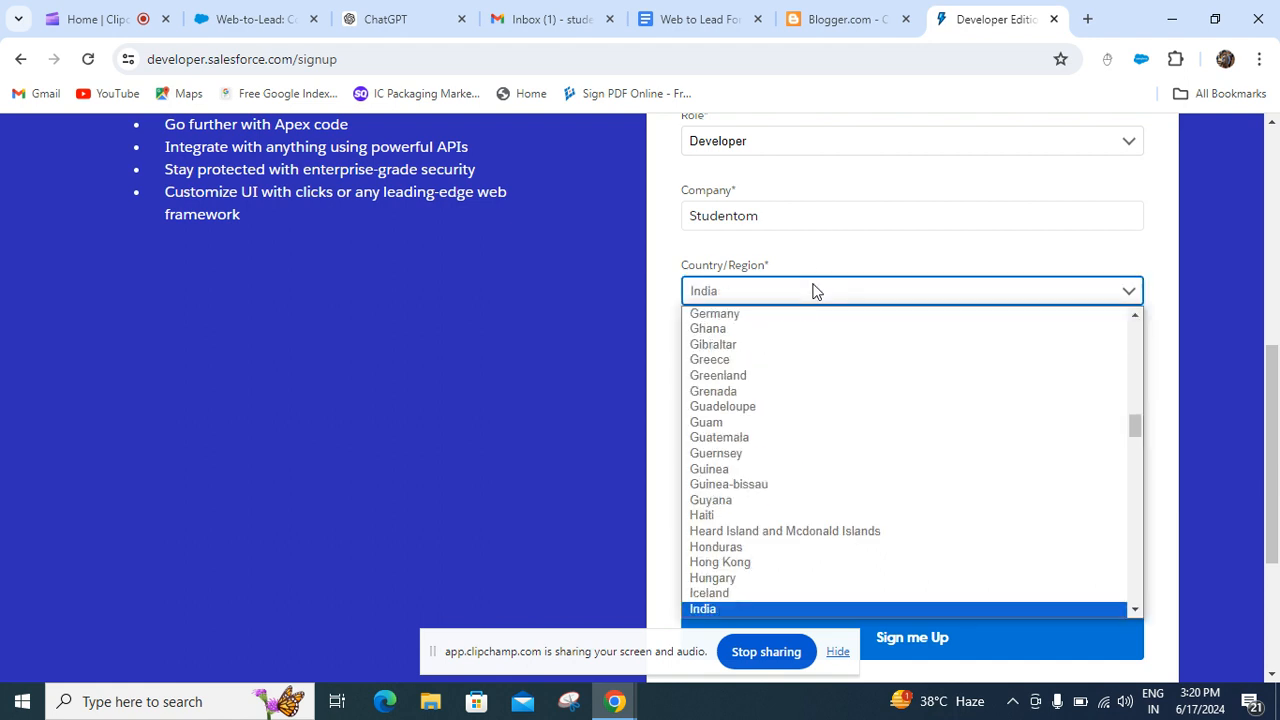
click(723, 598)
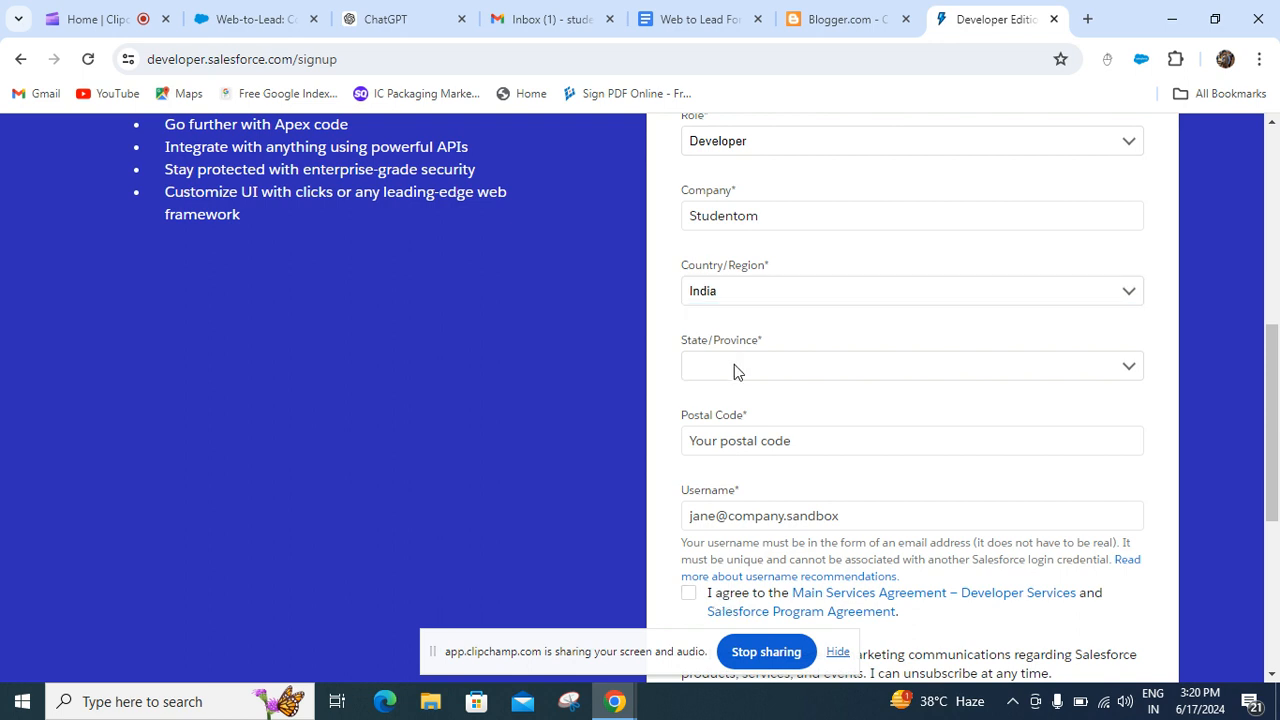
click(770, 368)
text(m)
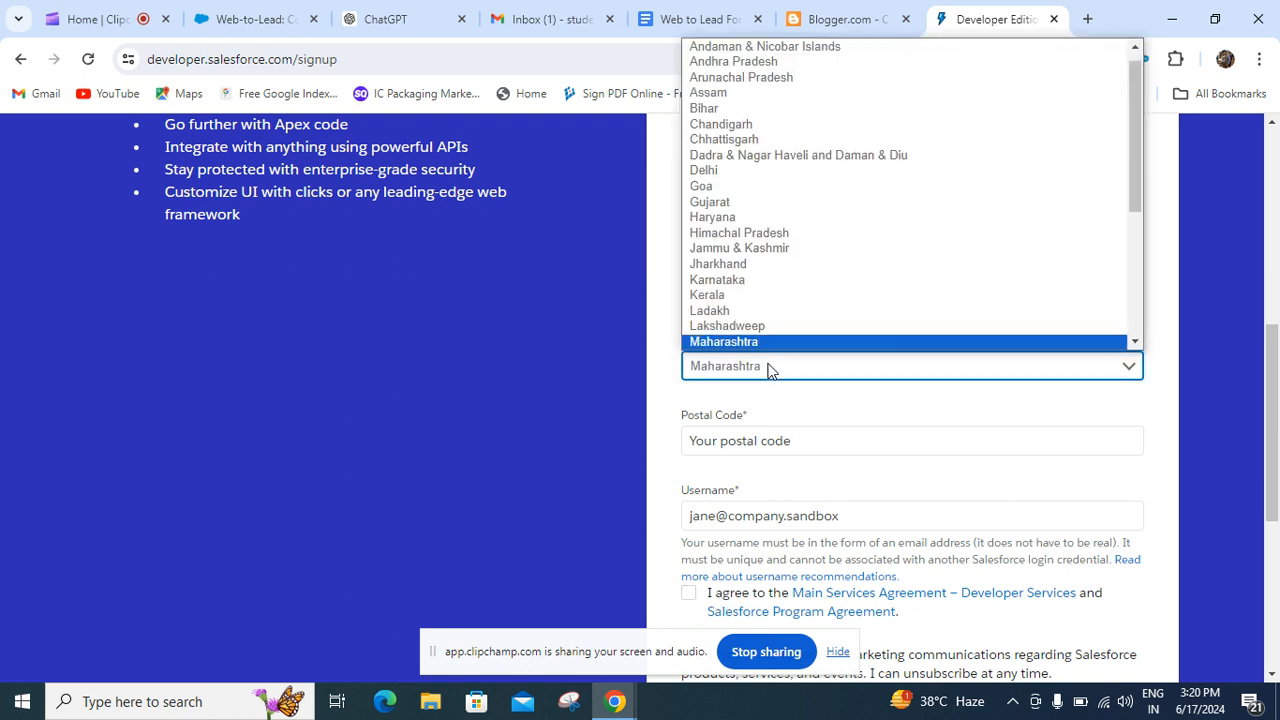
click(776, 370)
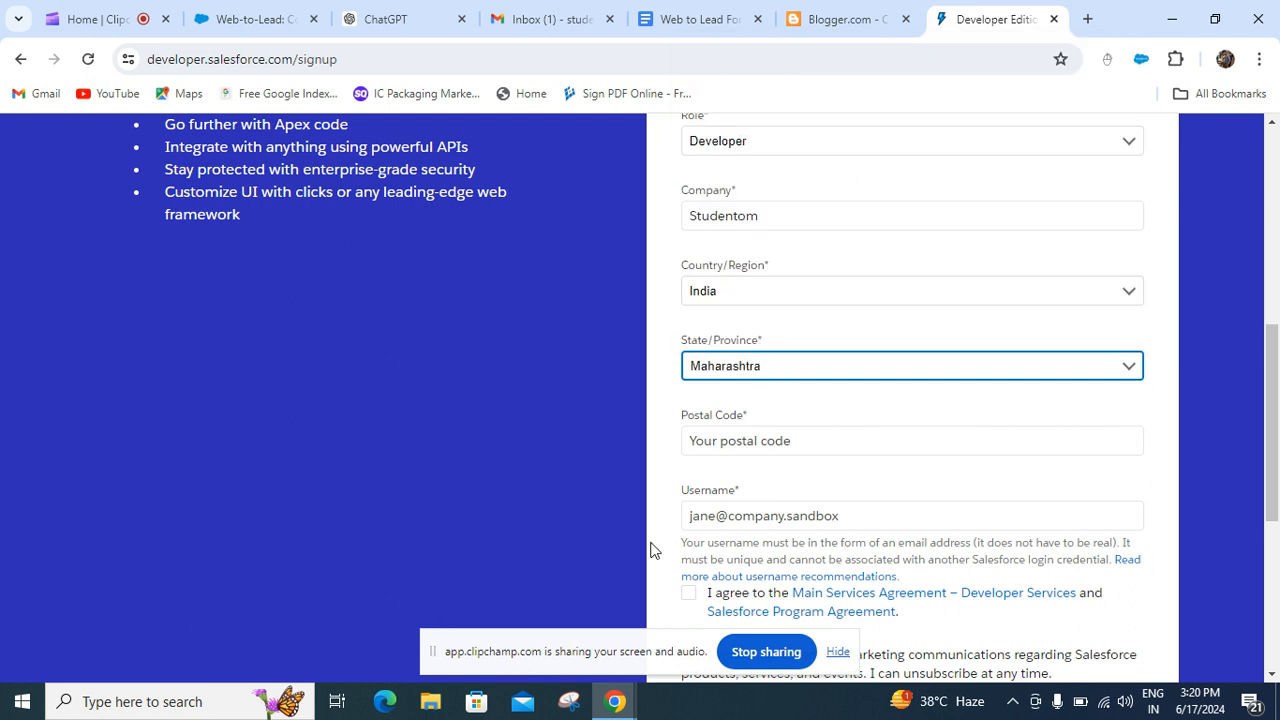
click(730, 446)
text(4)
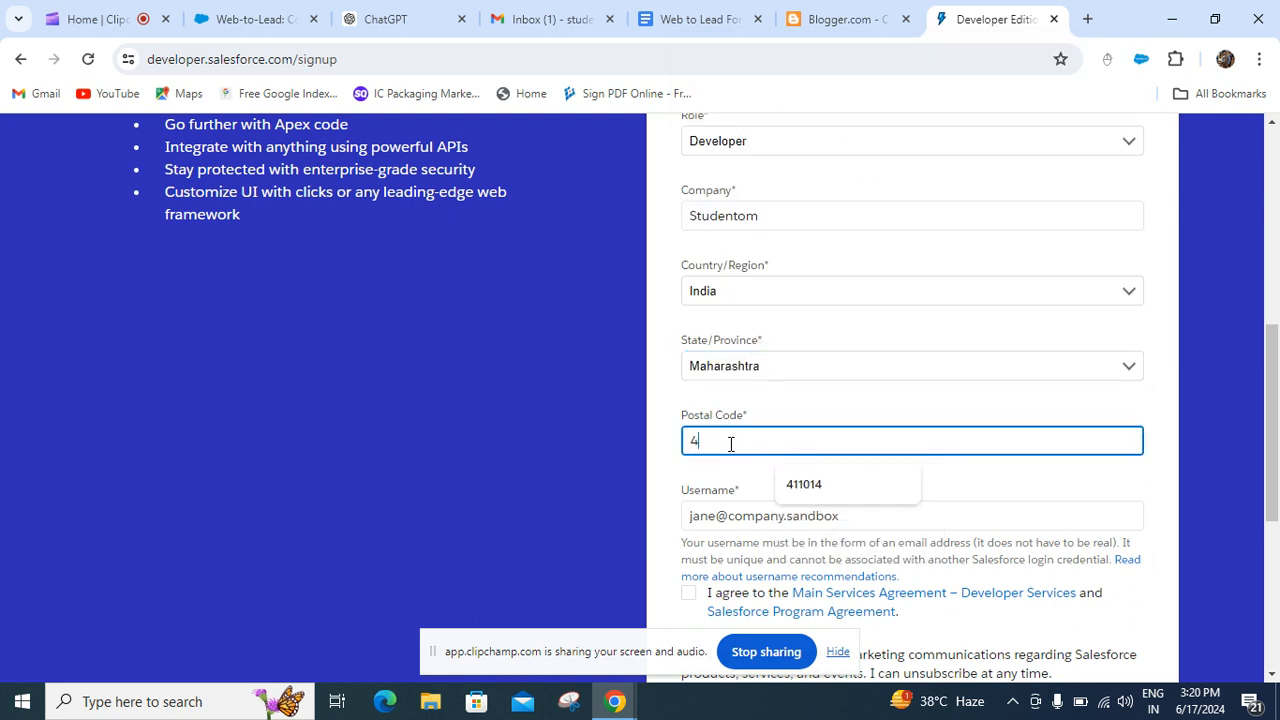
text(11014)
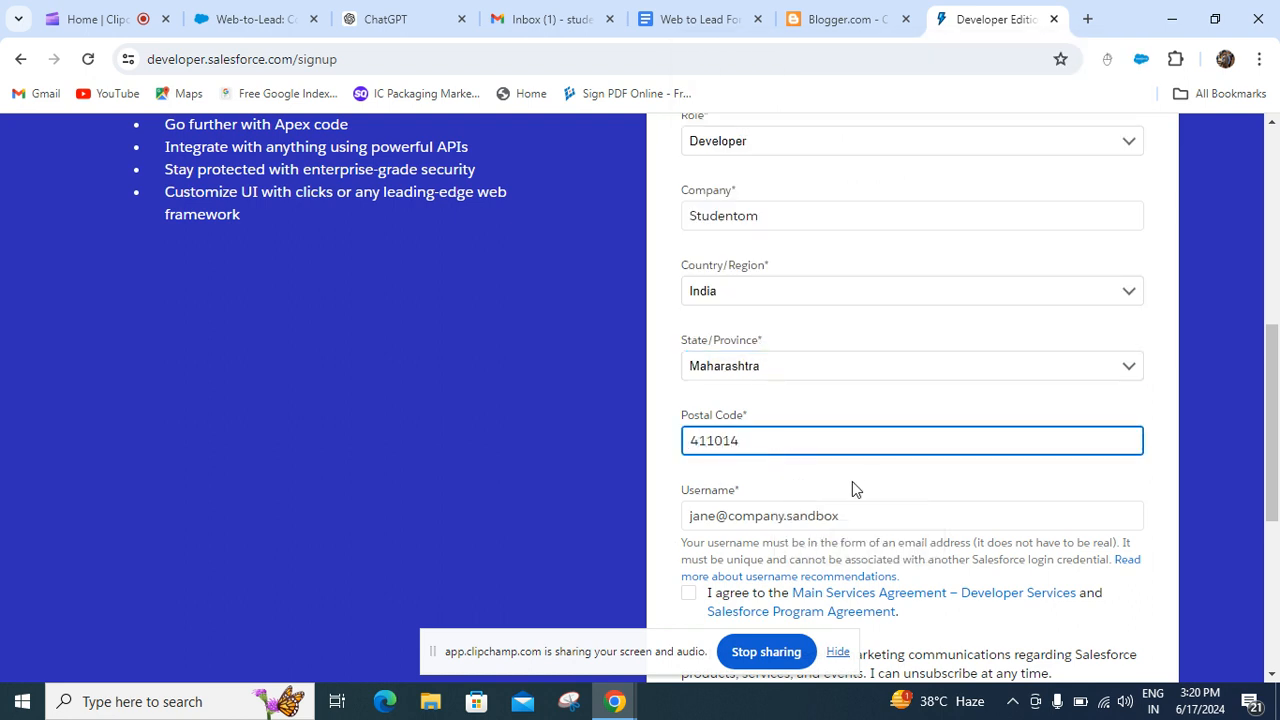
drag(852, 482, 809, 473)
click(765, 513)
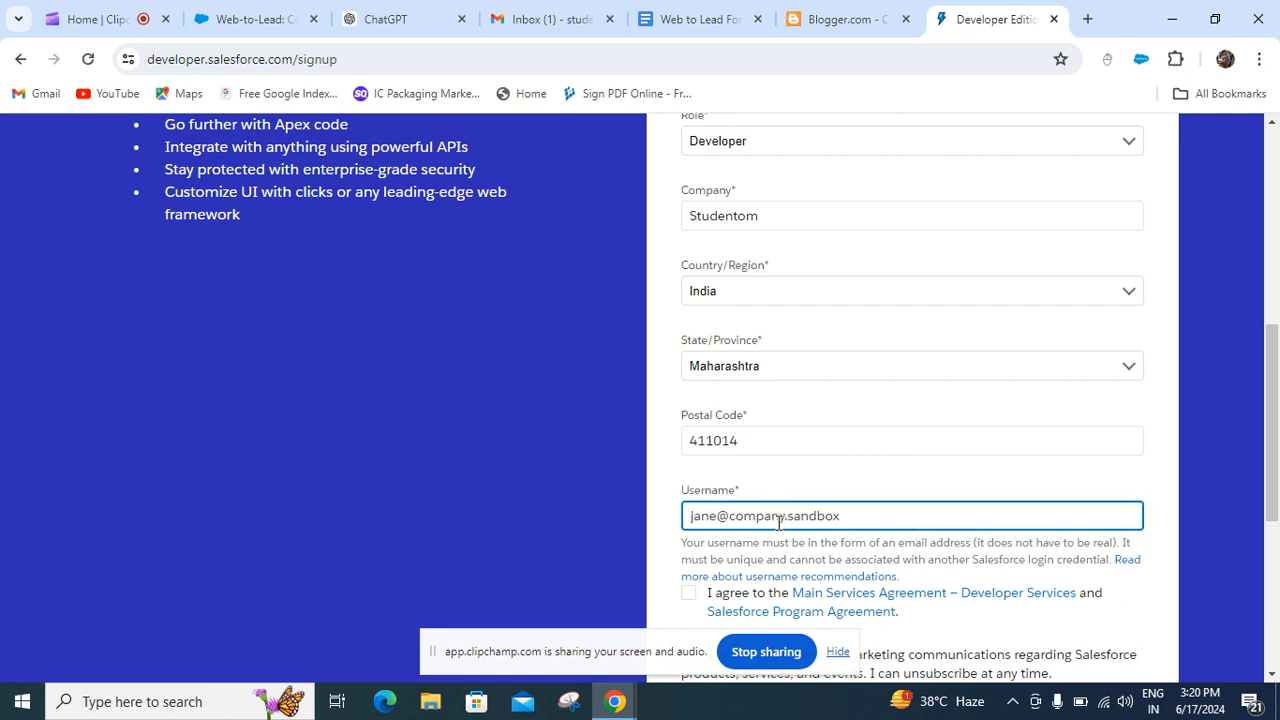
Step: Copy the Email field's address into the Username field
scroll(778, 350, up, 2)
click(743, 253)
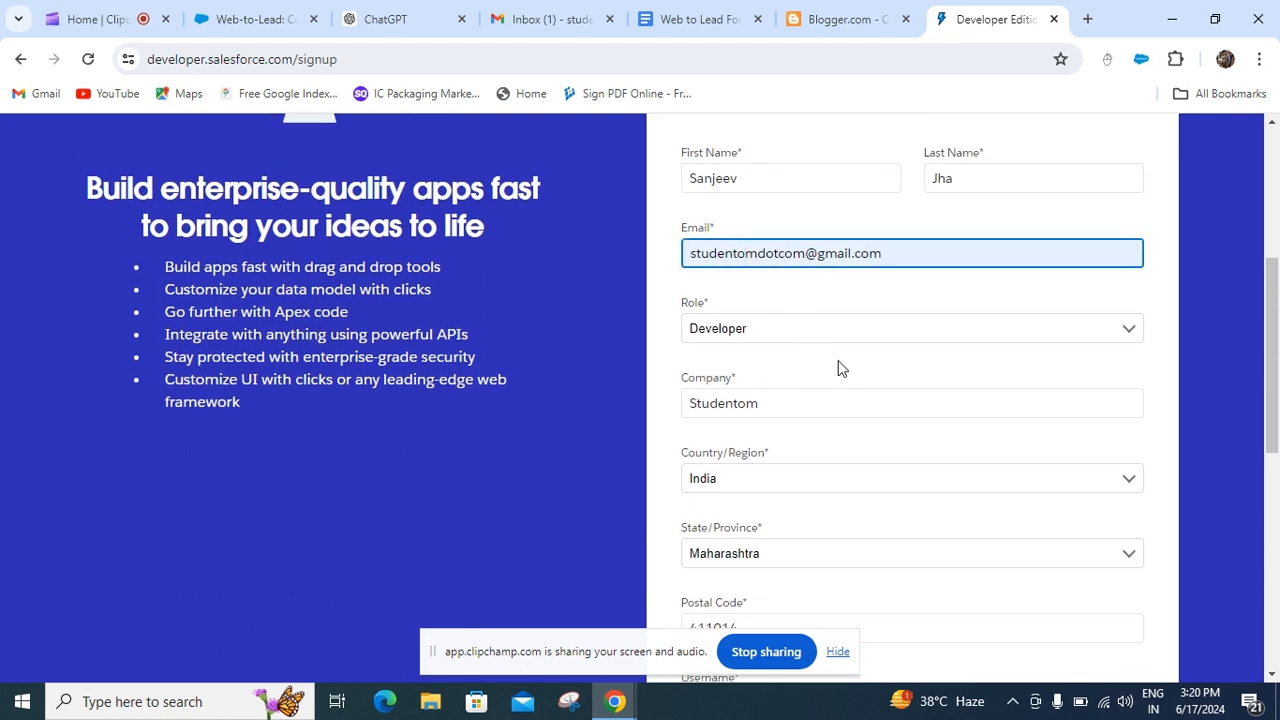
key(ctrl+a)
key(ctrl+c)
scroll(805, 374, down, 2)
click(746, 515)
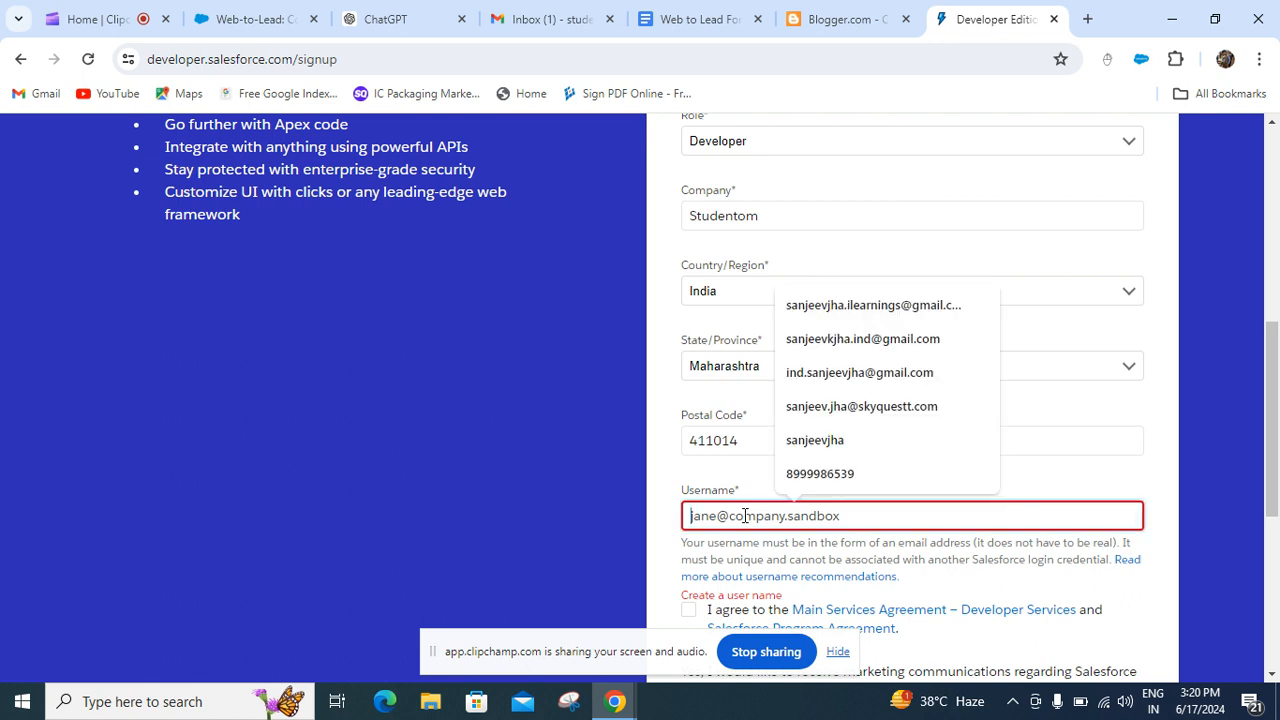
key(ctrl+v)
scroll(745, 515, up, 1)
scroll(808, 523, up, 2)
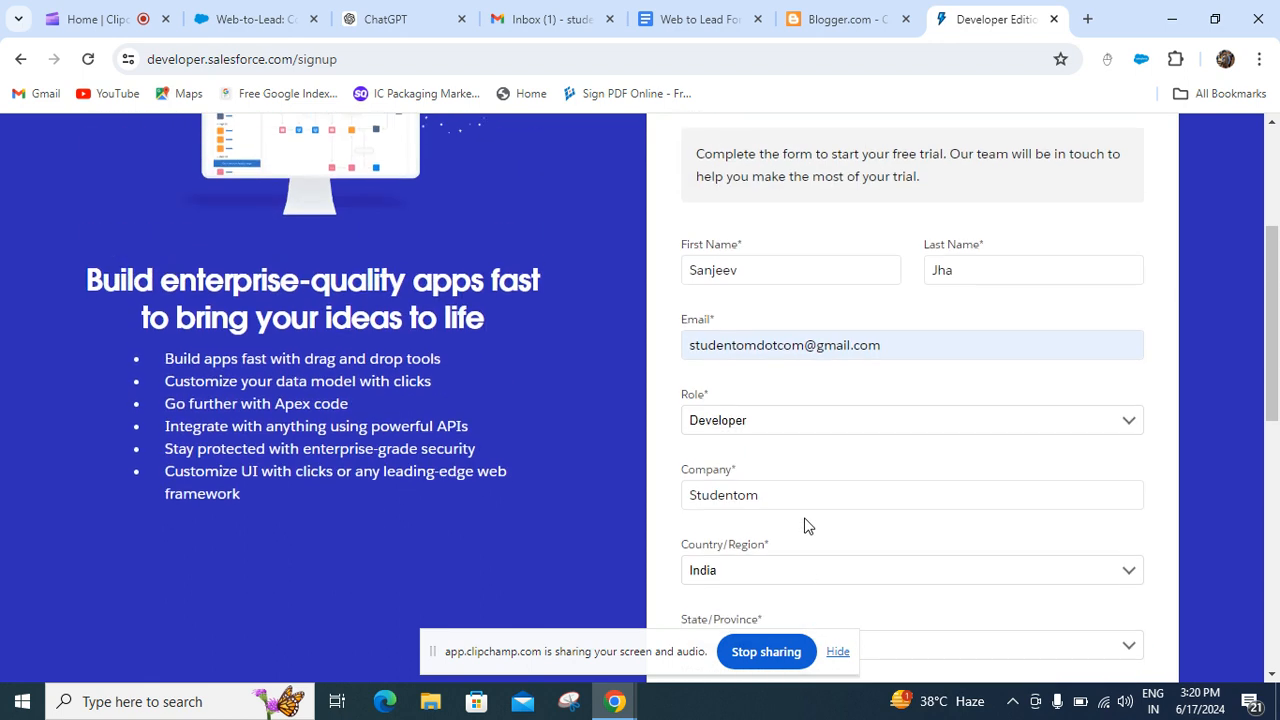
scroll(820, 516, down, 3)
scroll(800, 540, down, 1)
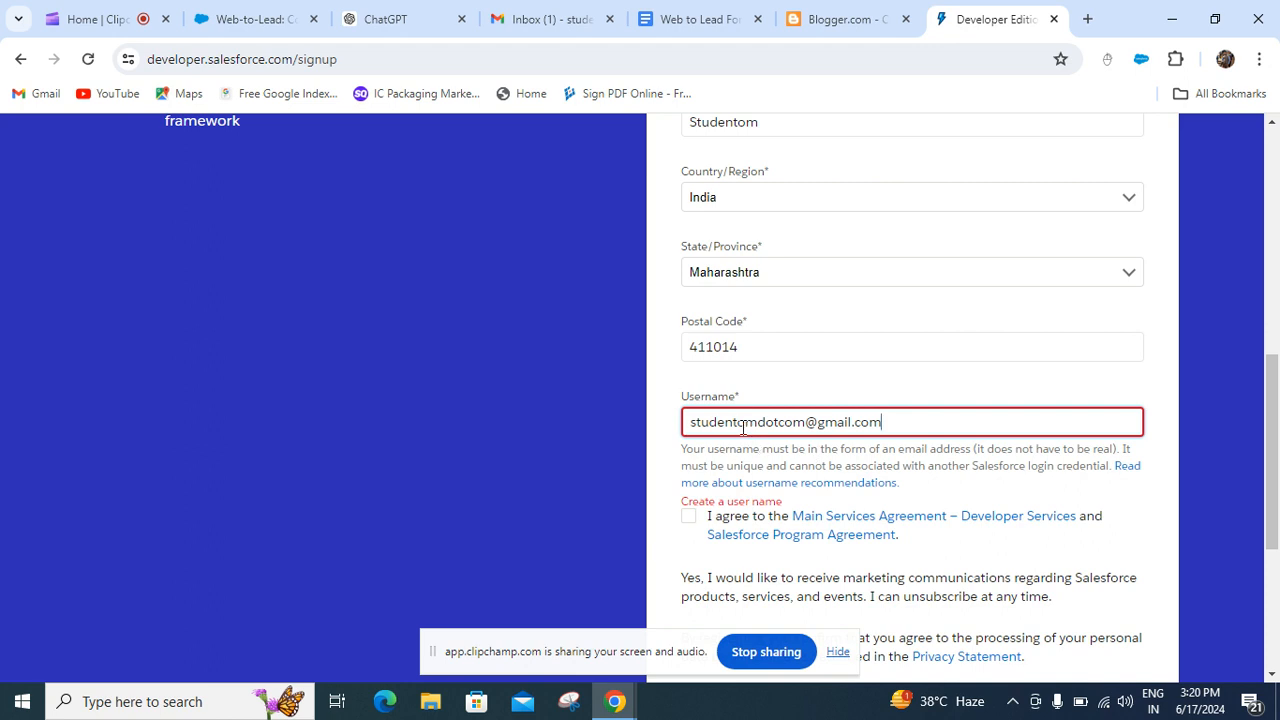
click(676, 440)
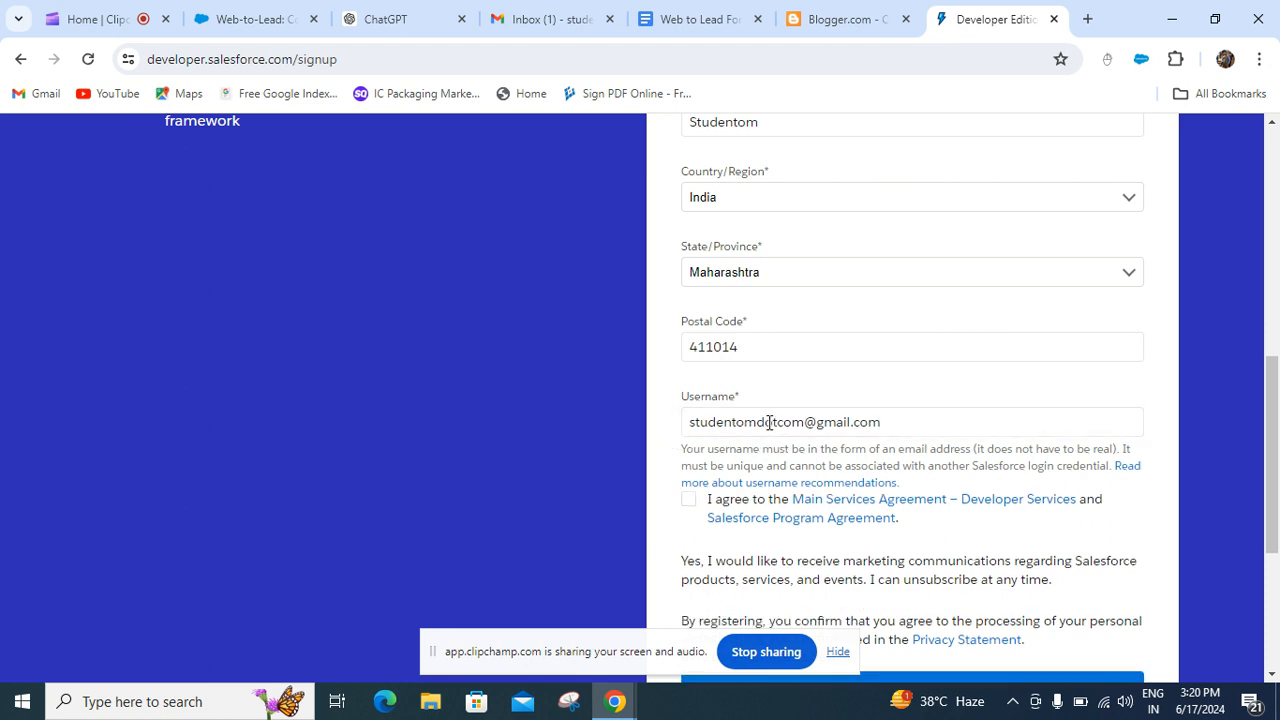
click(790, 424)
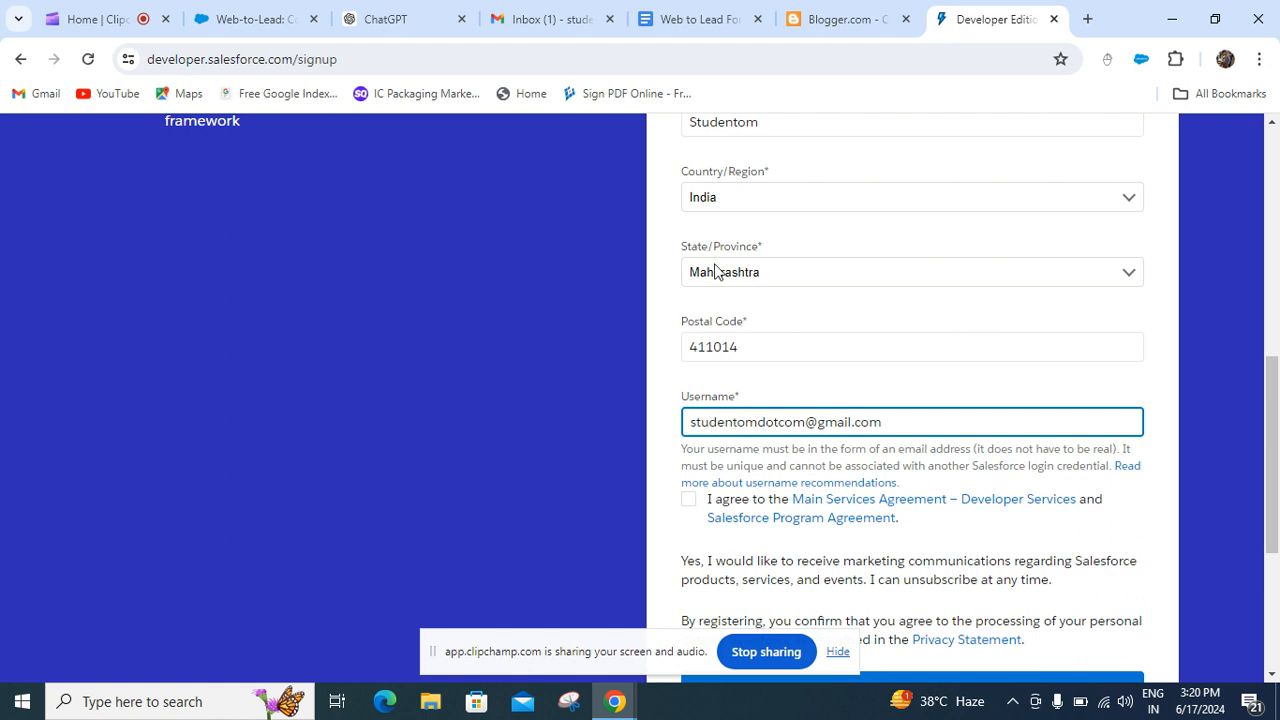
Step: Rework the username to start with Studentom and add a dot plus the first name before the @
double_click(760, 124)
key(ctrl+c)
scroll(750, 160, up, 1)
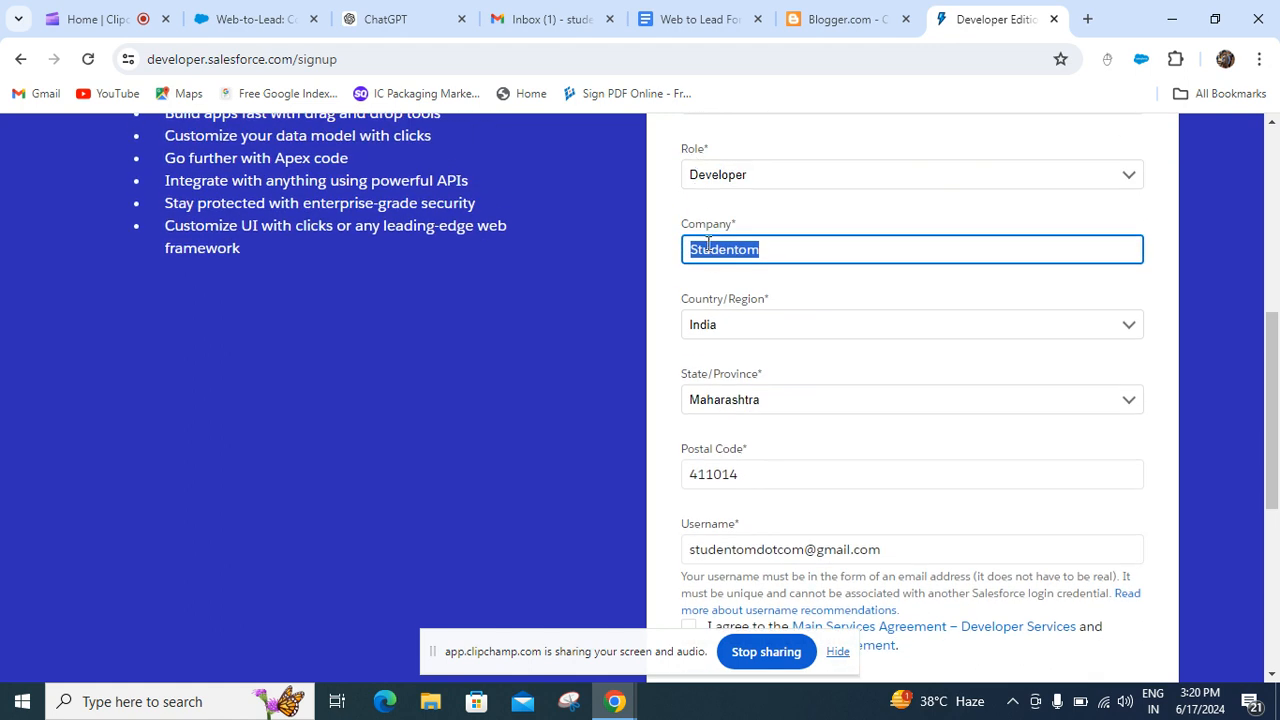
scroll(720, 300, down, 2)
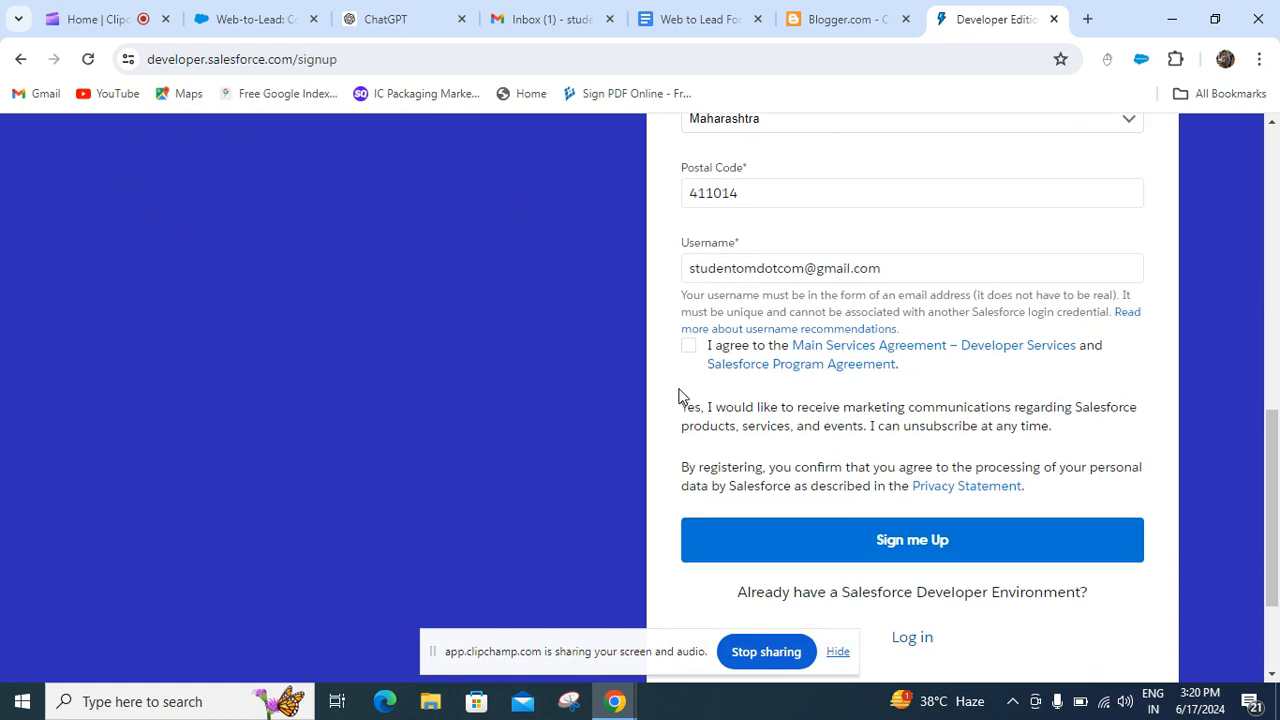
click(689, 268)
key(ctrl+v)
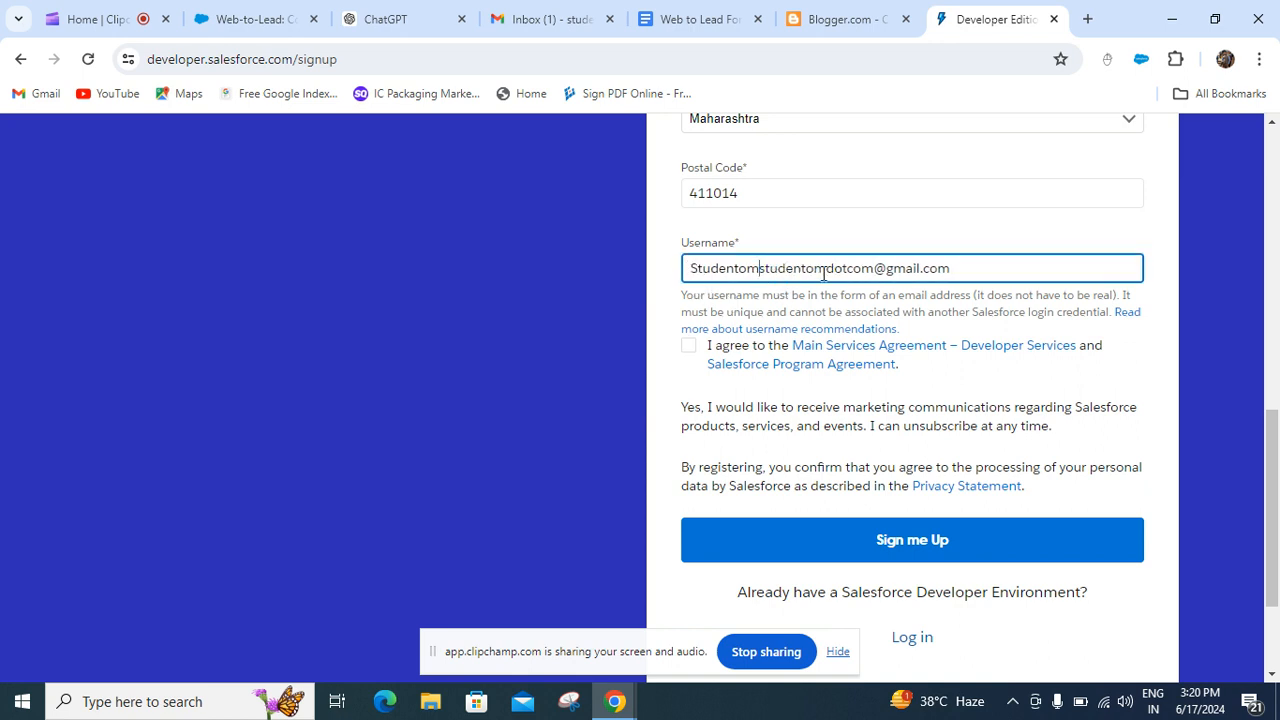
shift+click(873, 268)
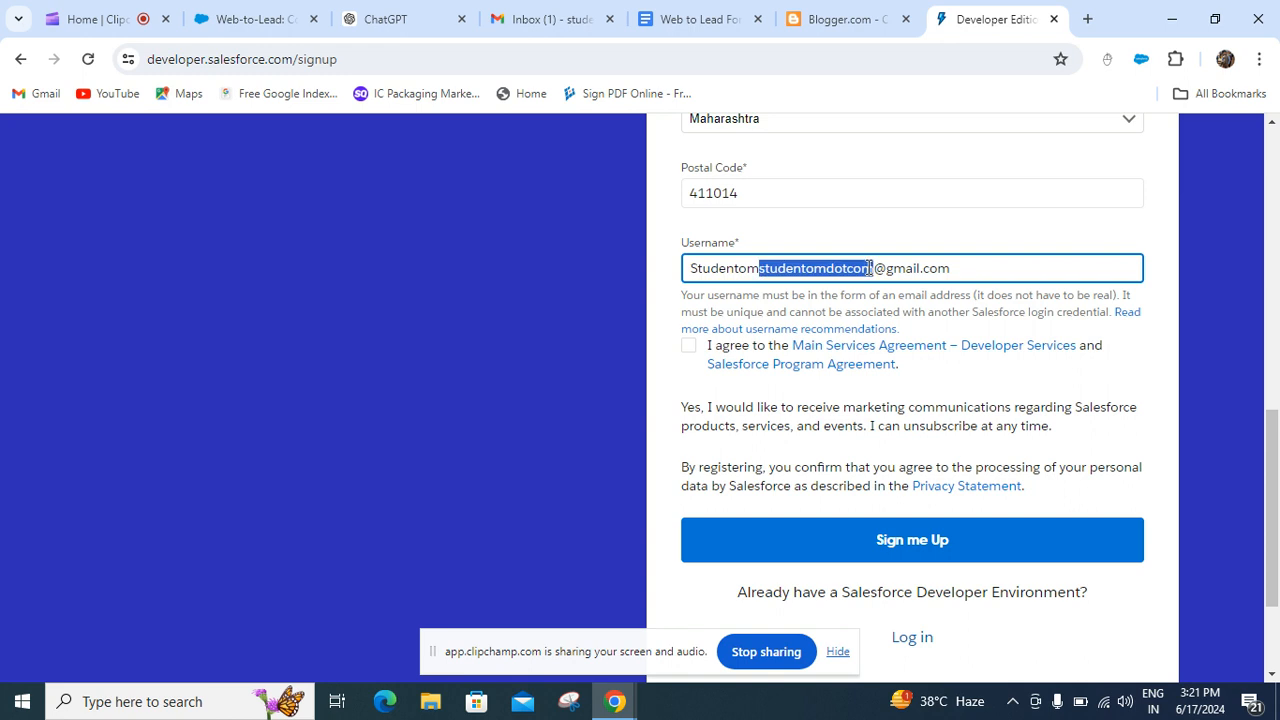
key(BackSpace)
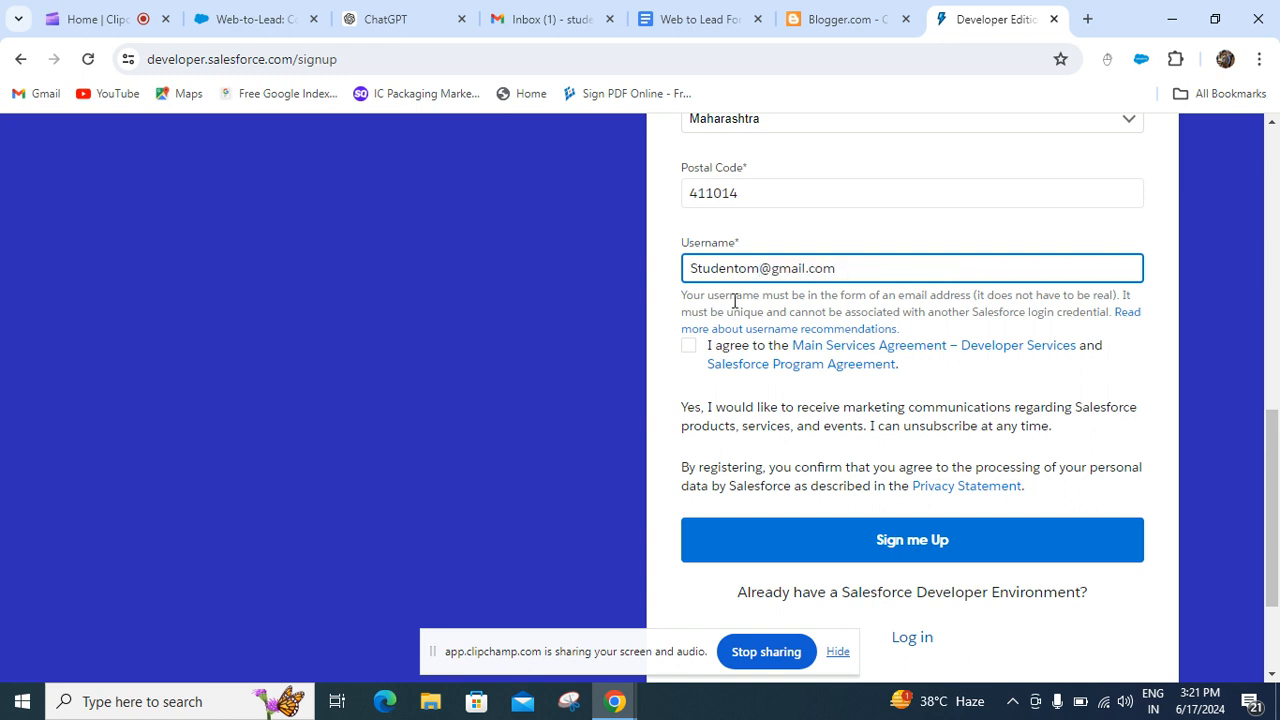
click(675, 365)
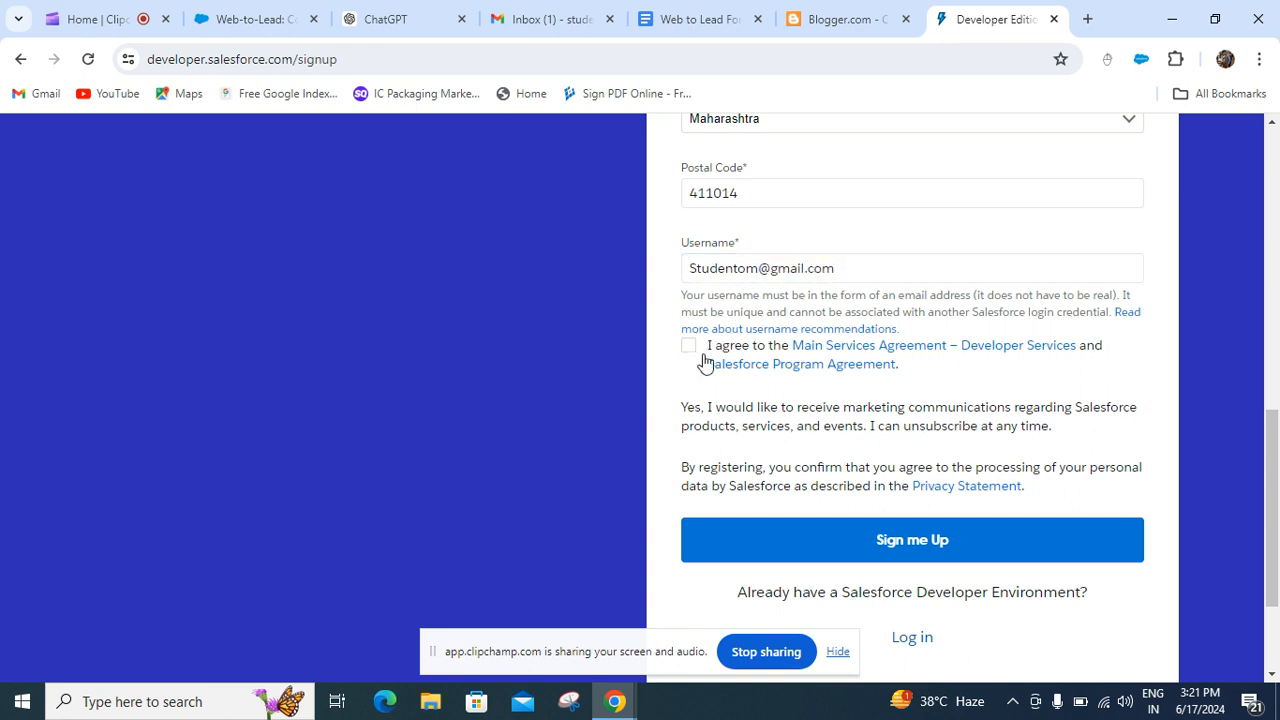
click(761, 280)
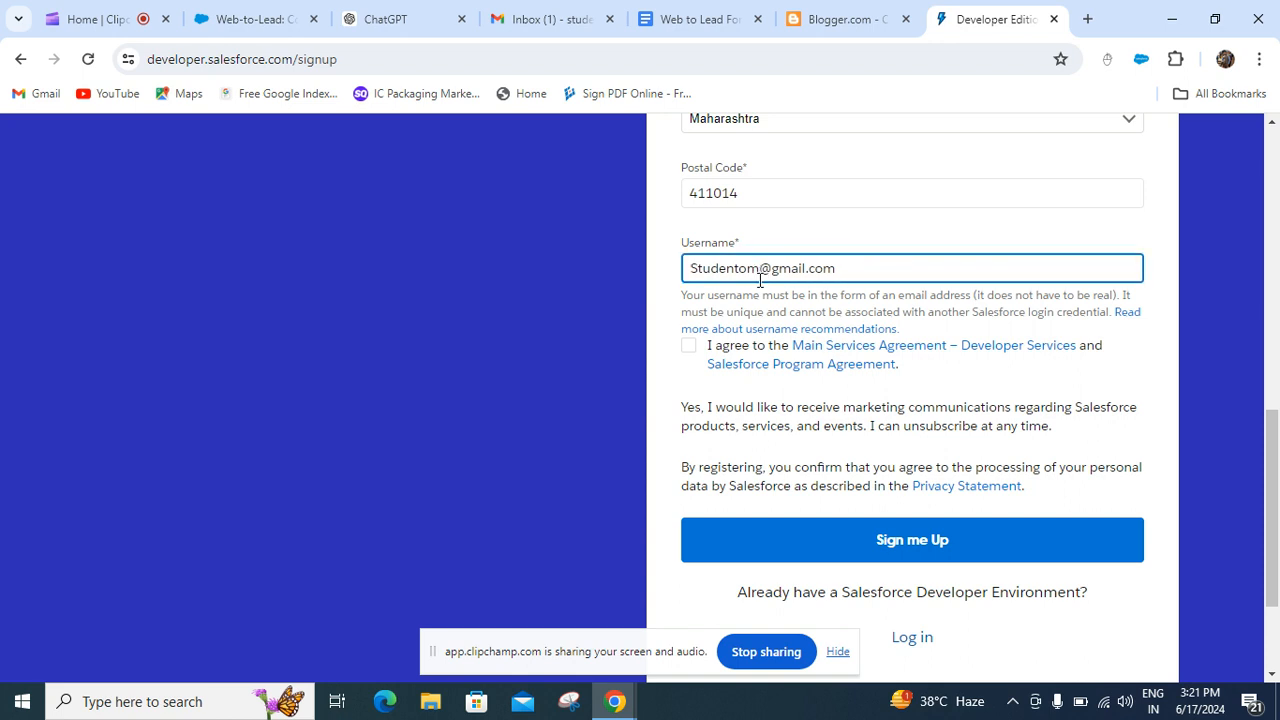
text(.Sanjeev)
Step: Accept the Main Services Agreement and submit the signup form with Sign me Up
click(689, 347)
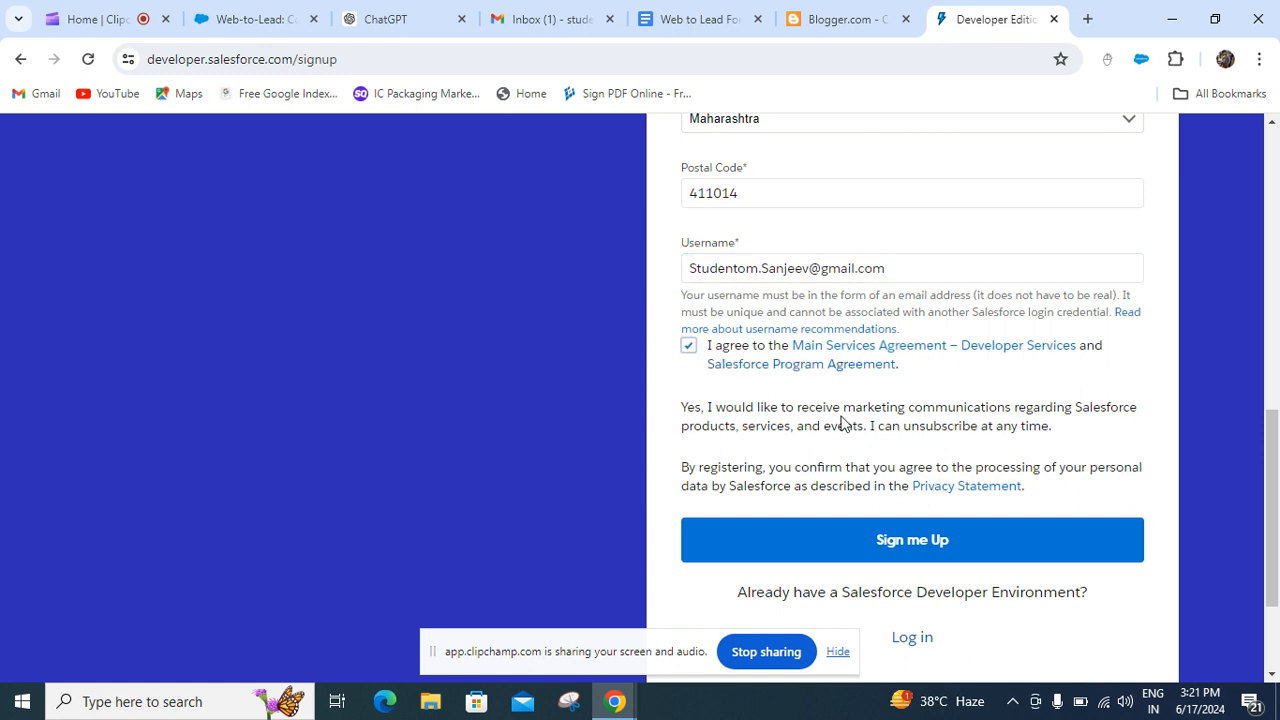
click(924, 540)
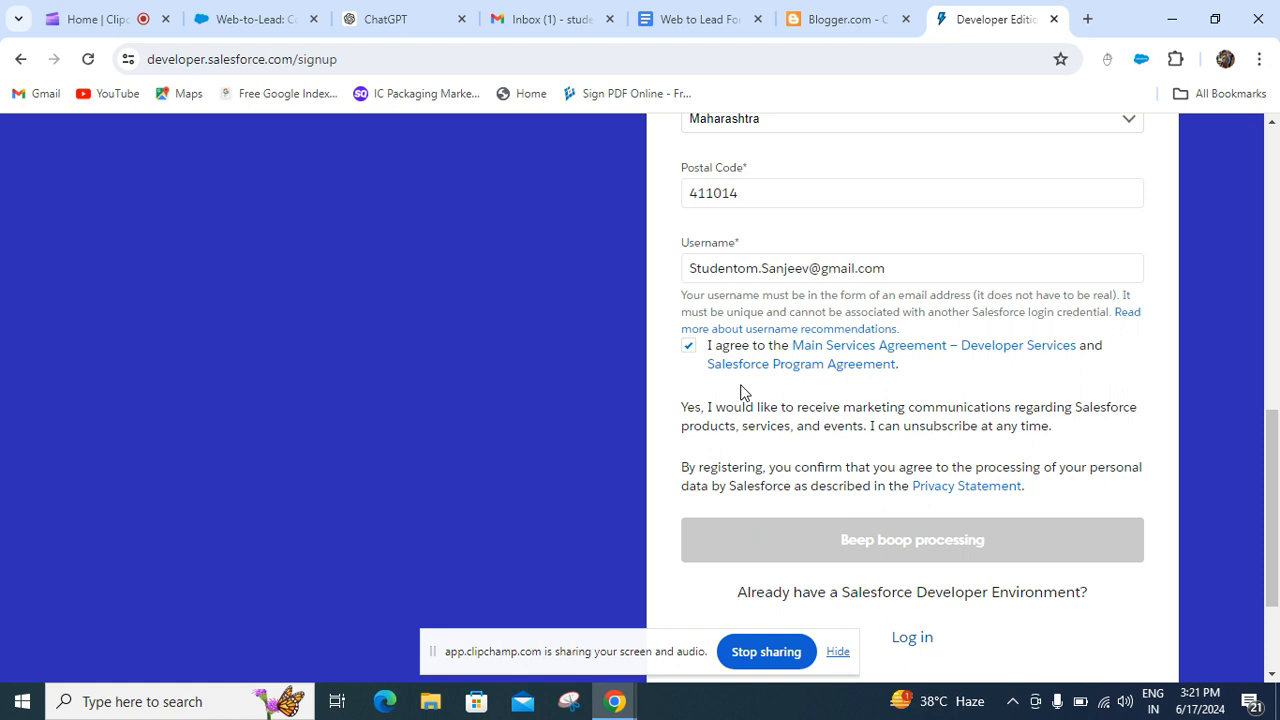
scroll(741, 392, up, 3)
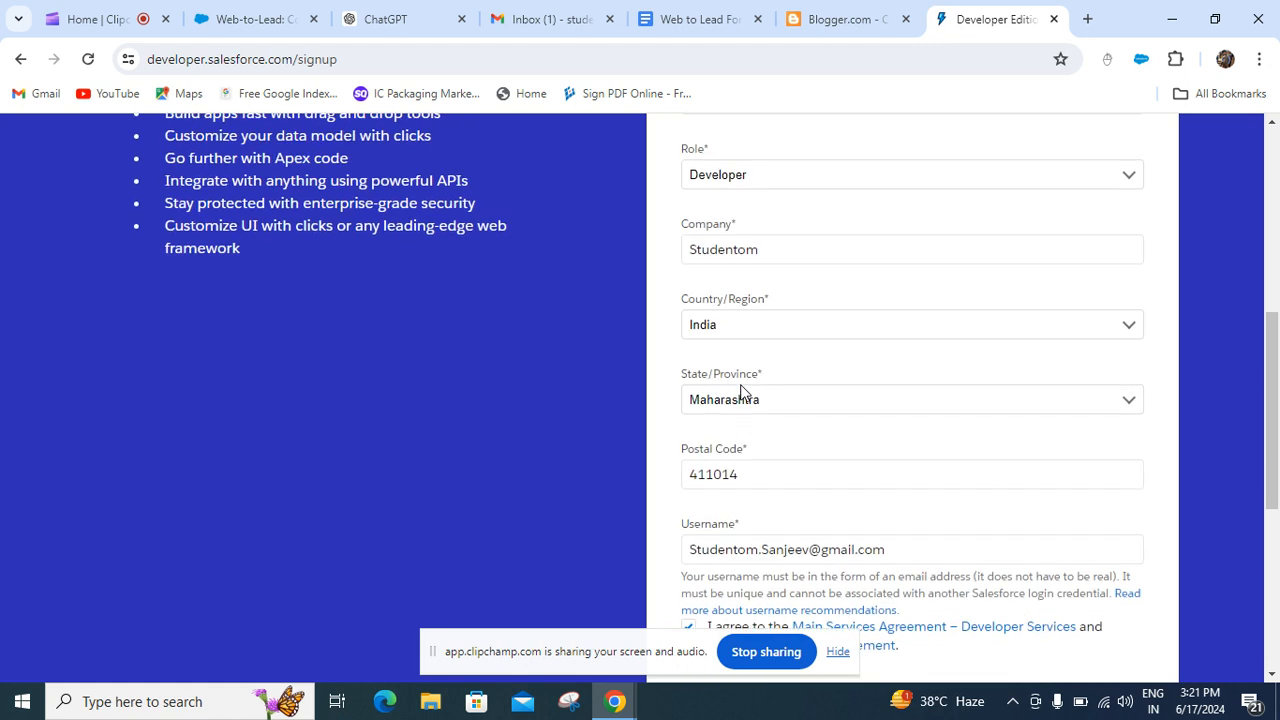
scroll(741, 392, up, 2)
scroll(741, 392, up, 2)
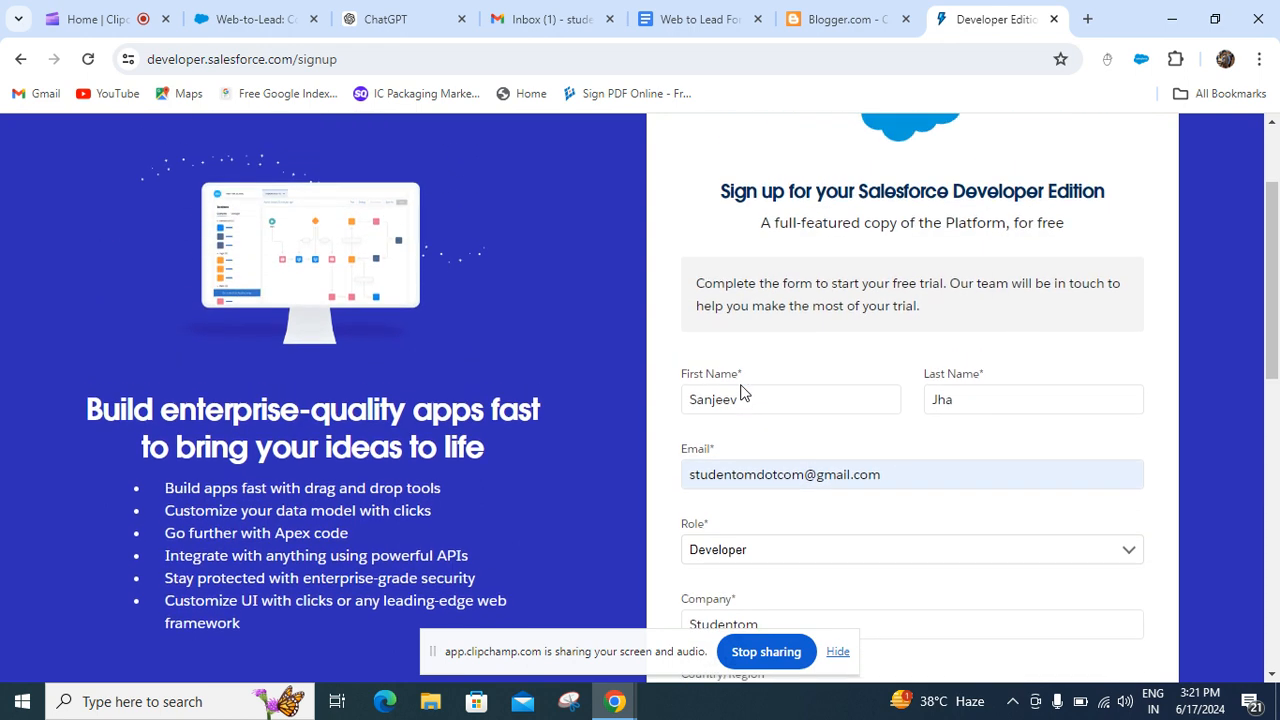
scroll(920, 374, down, 9)
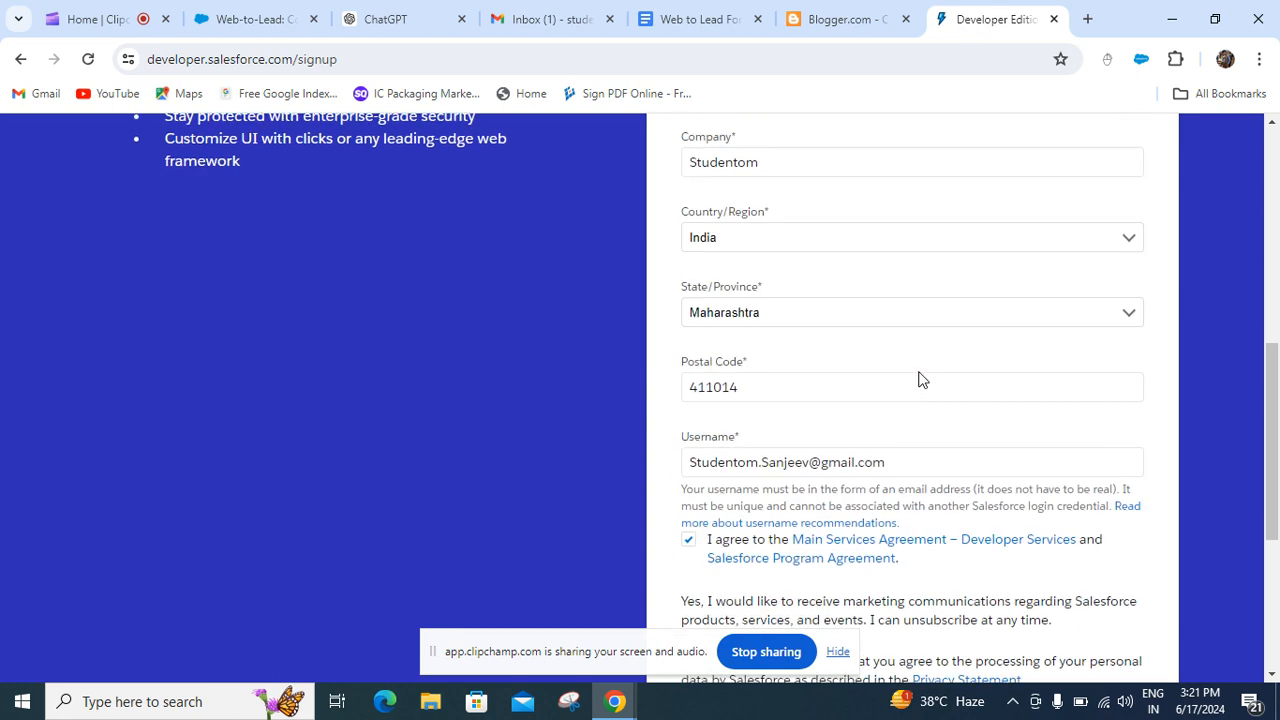
click(918, 371)
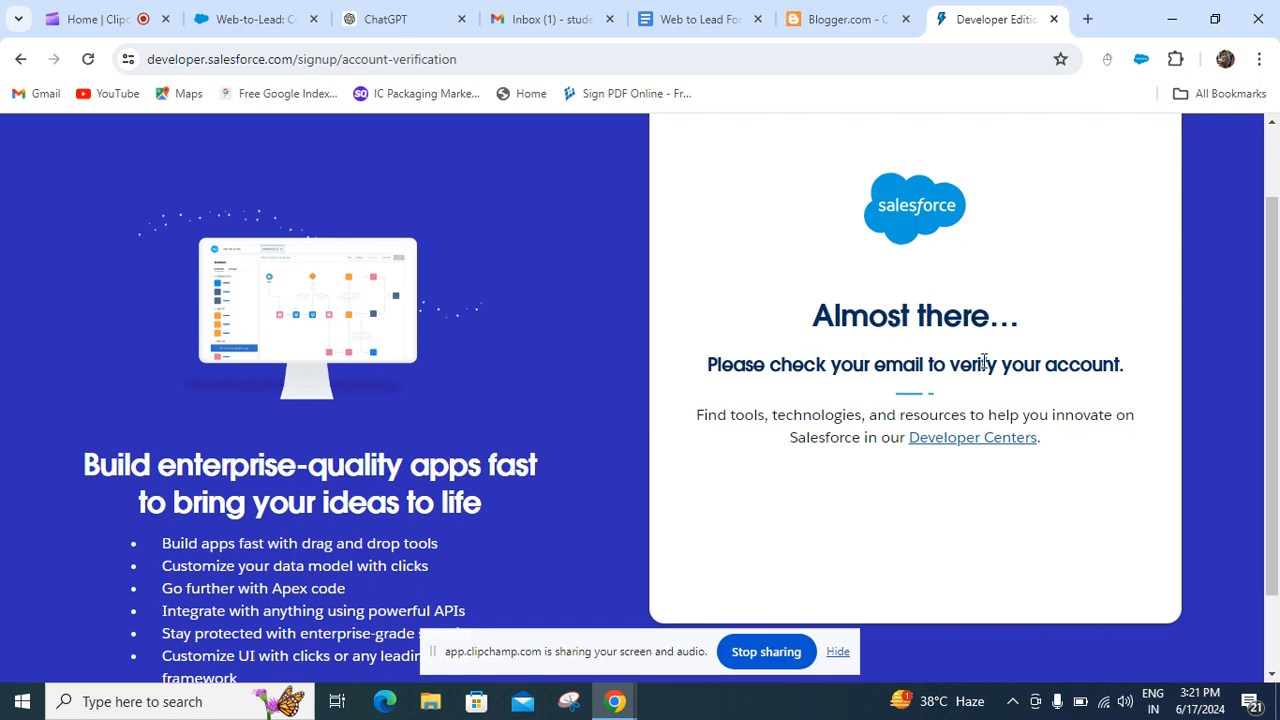
Step: Refresh the Gmail inbox several times for the verification email, then return to the guide
click(546, 20)
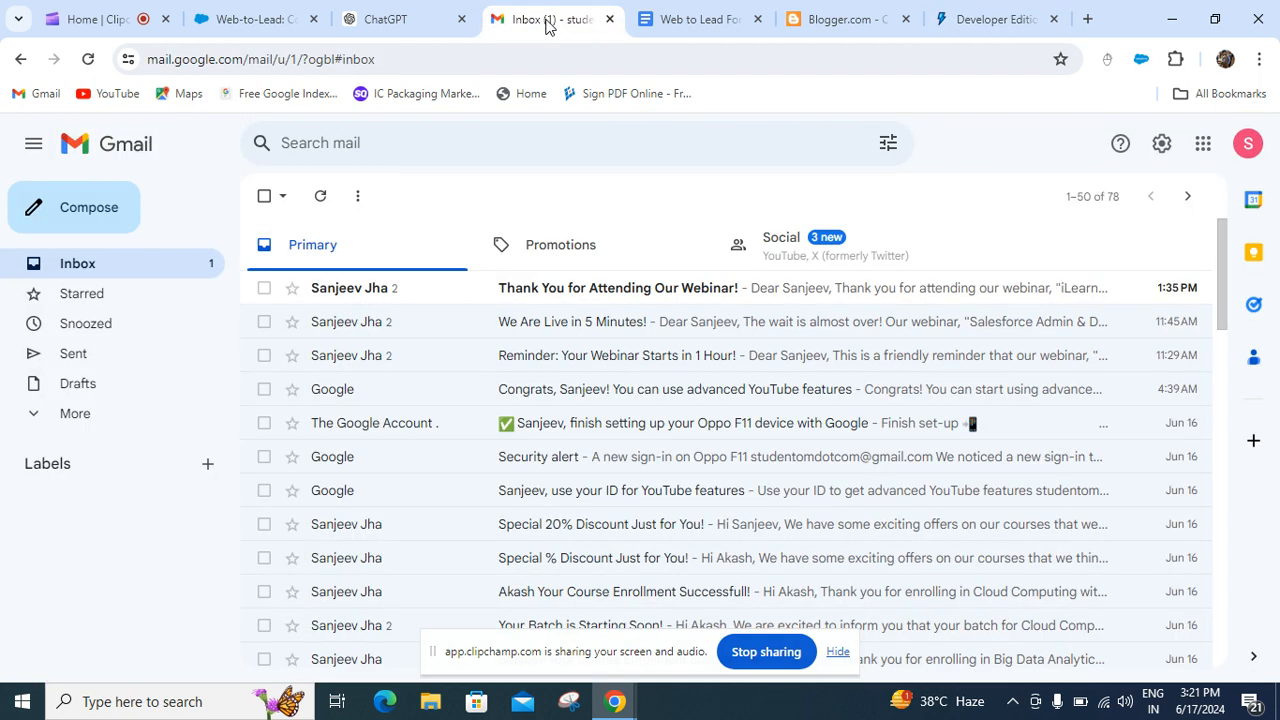
click(325, 196)
click(322, 202)
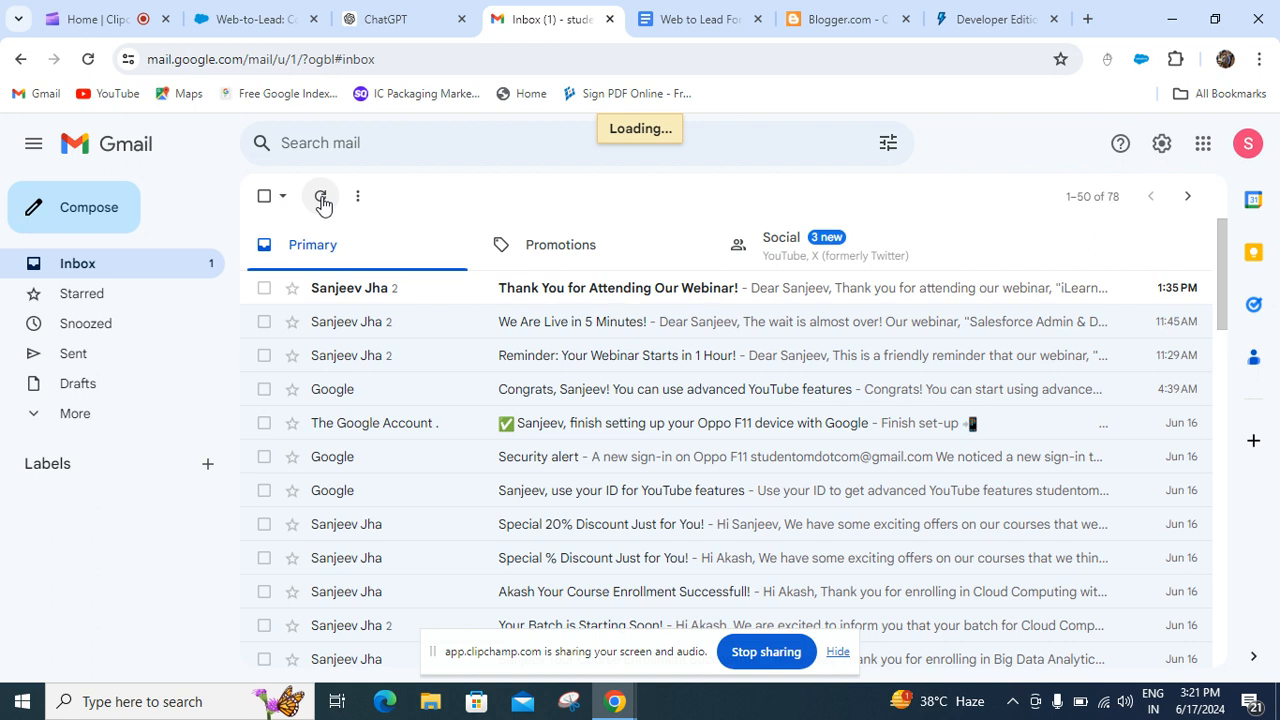
click(322, 202)
click(322, 202)
click(322, 202)
click(678, 26)
scroll(714, 306, down, 1)
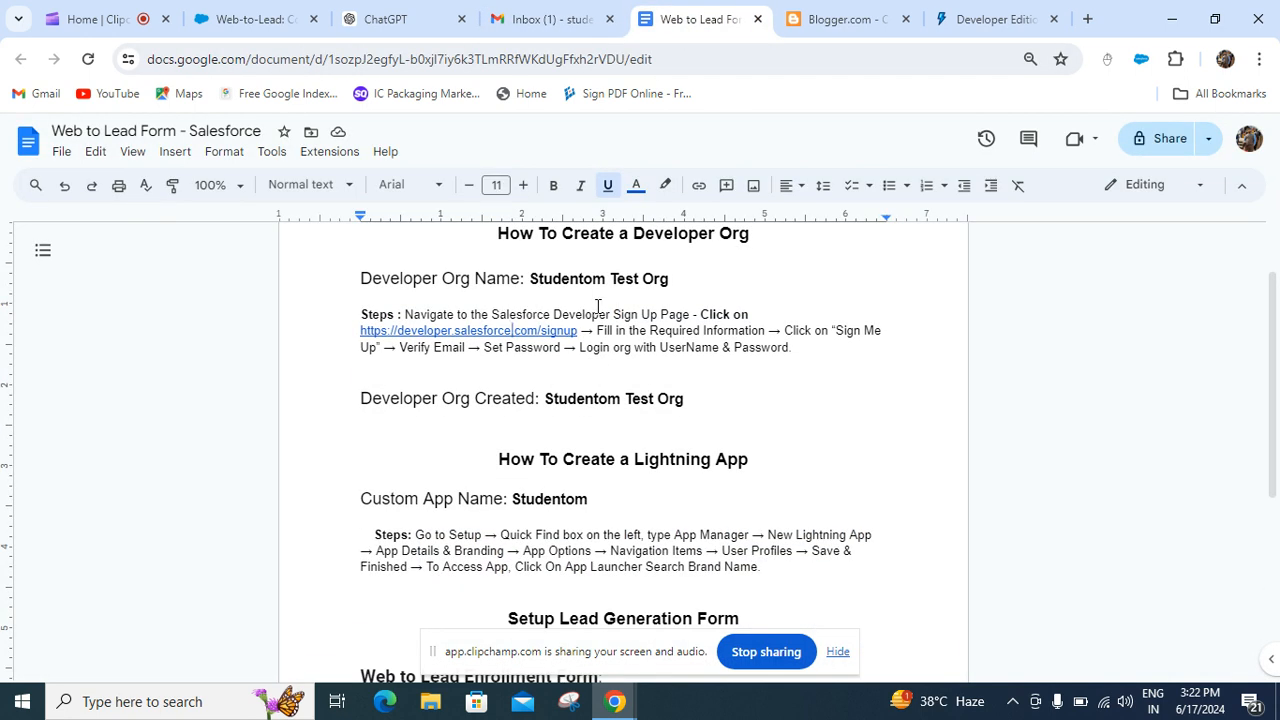
drag(530, 279, 693, 279)
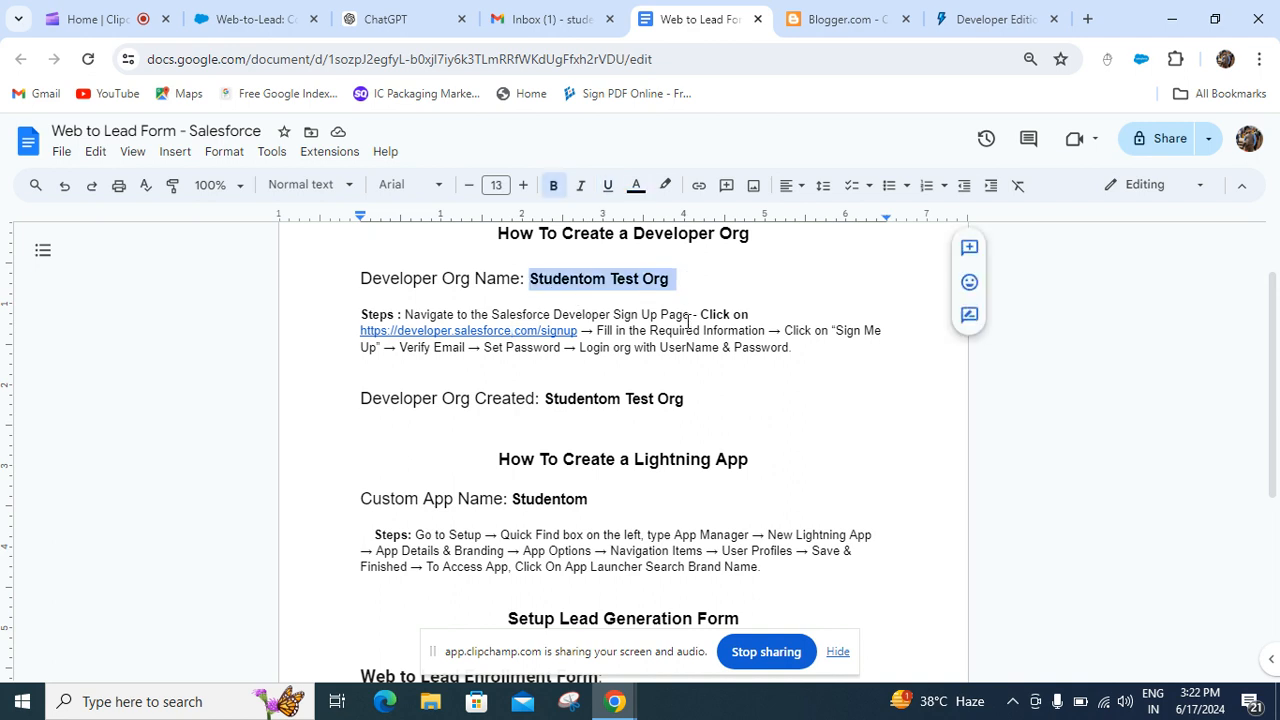
click(600, 376)
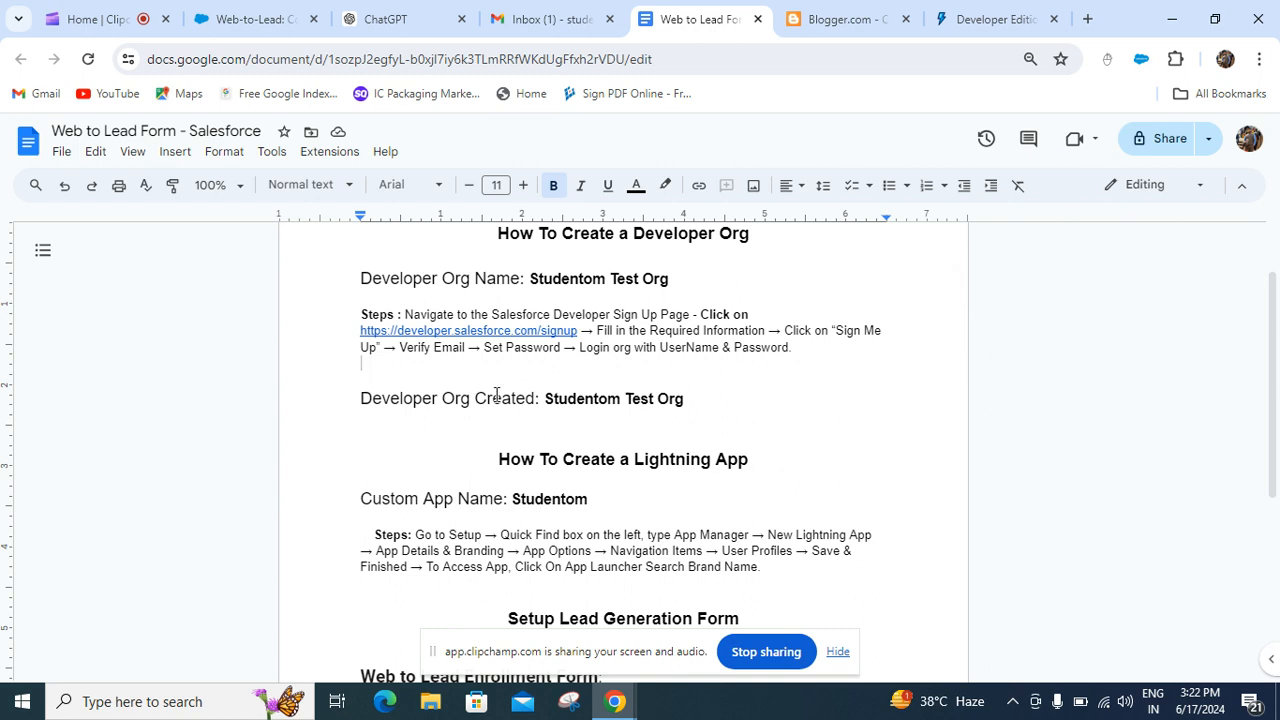
click(546, 398)
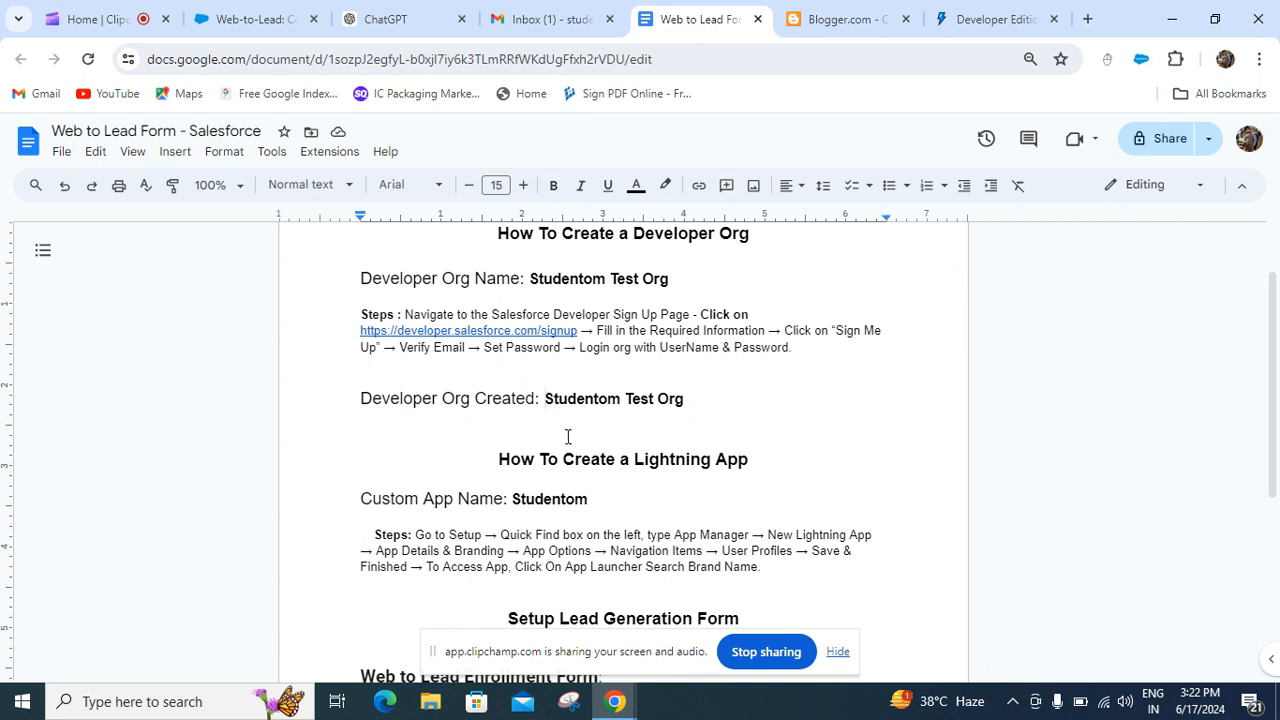
scroll(566, 434, down, 1)
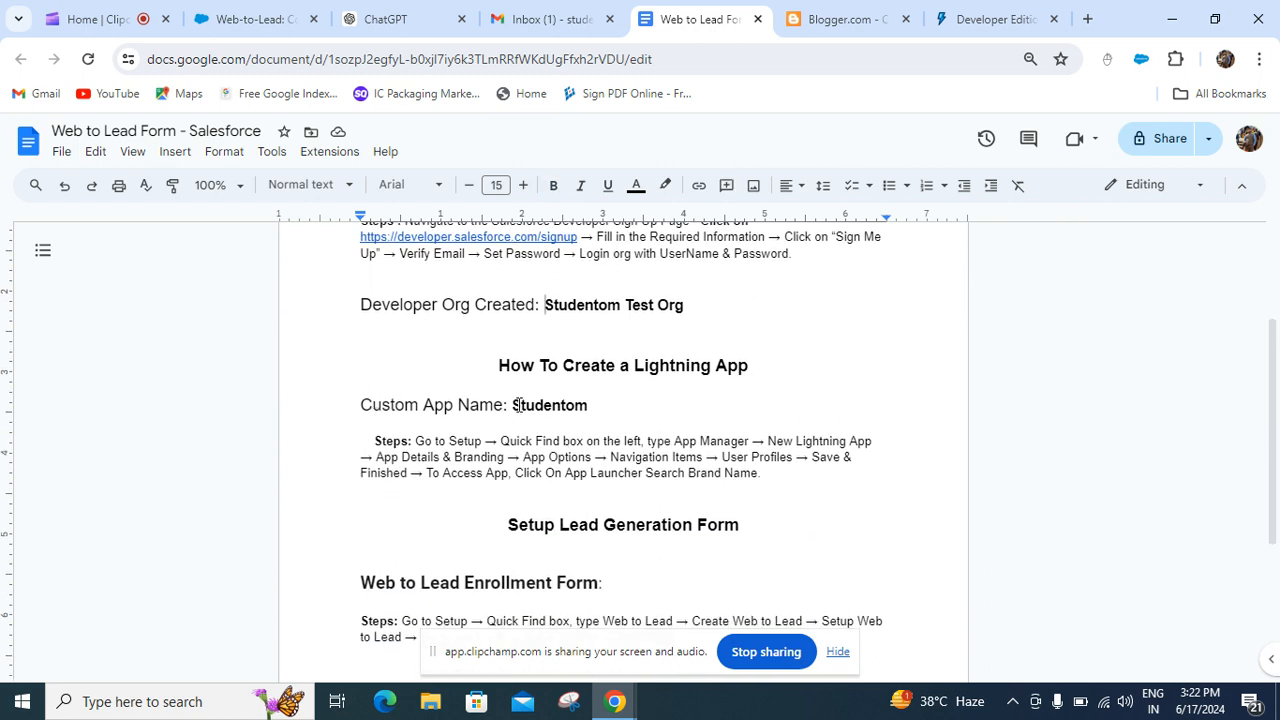
drag(513, 409, 589, 411)
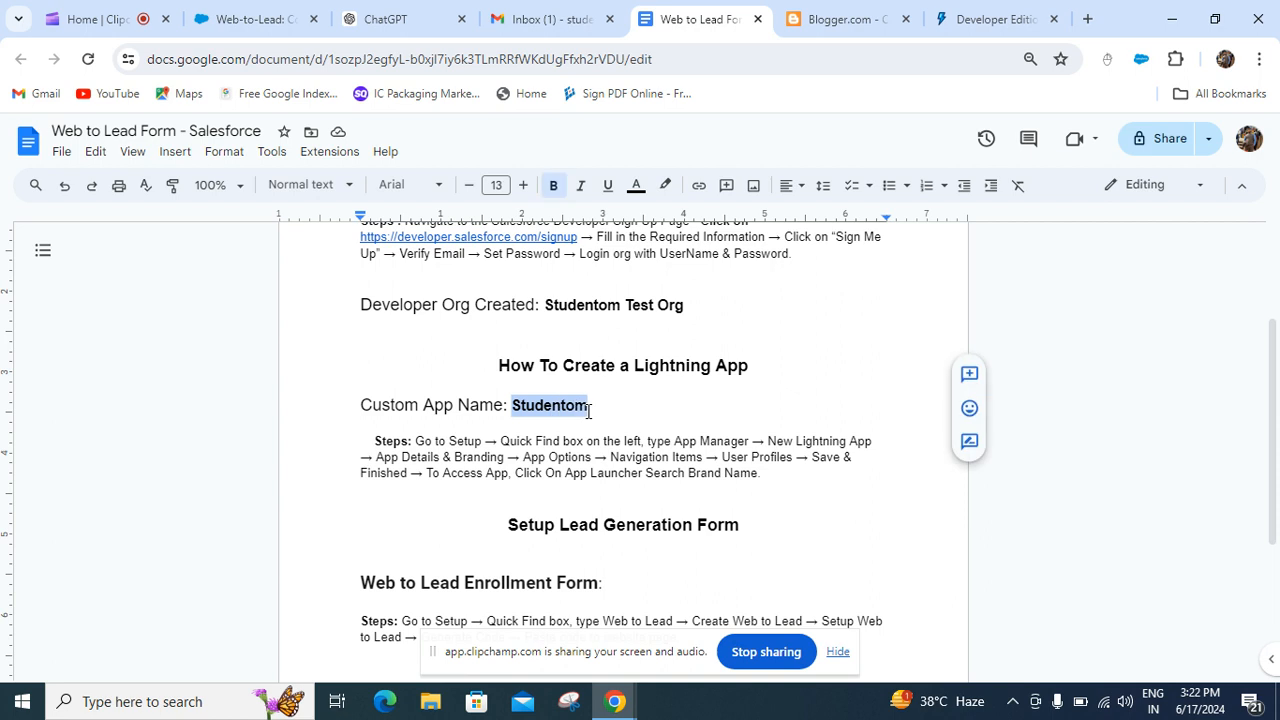
click(506, 457)
drag(415, 441, 763, 473)
click(720, 457)
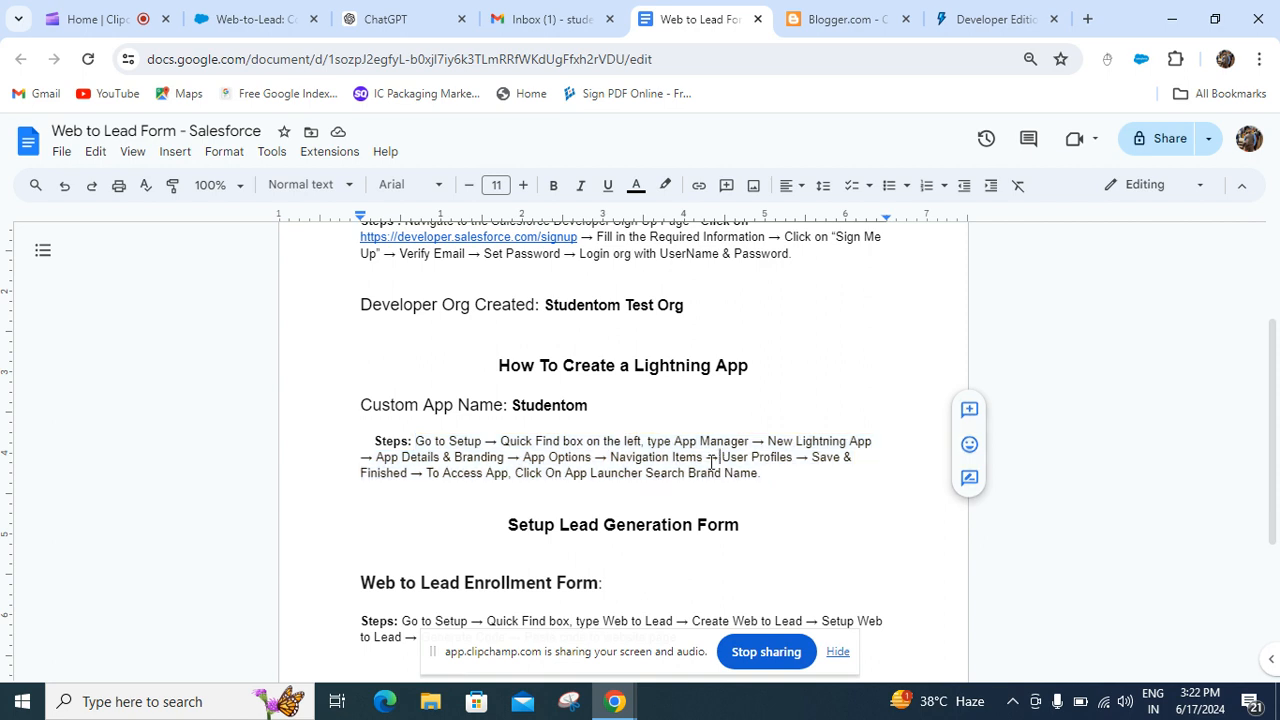
scroll(645, 451, down, 1)
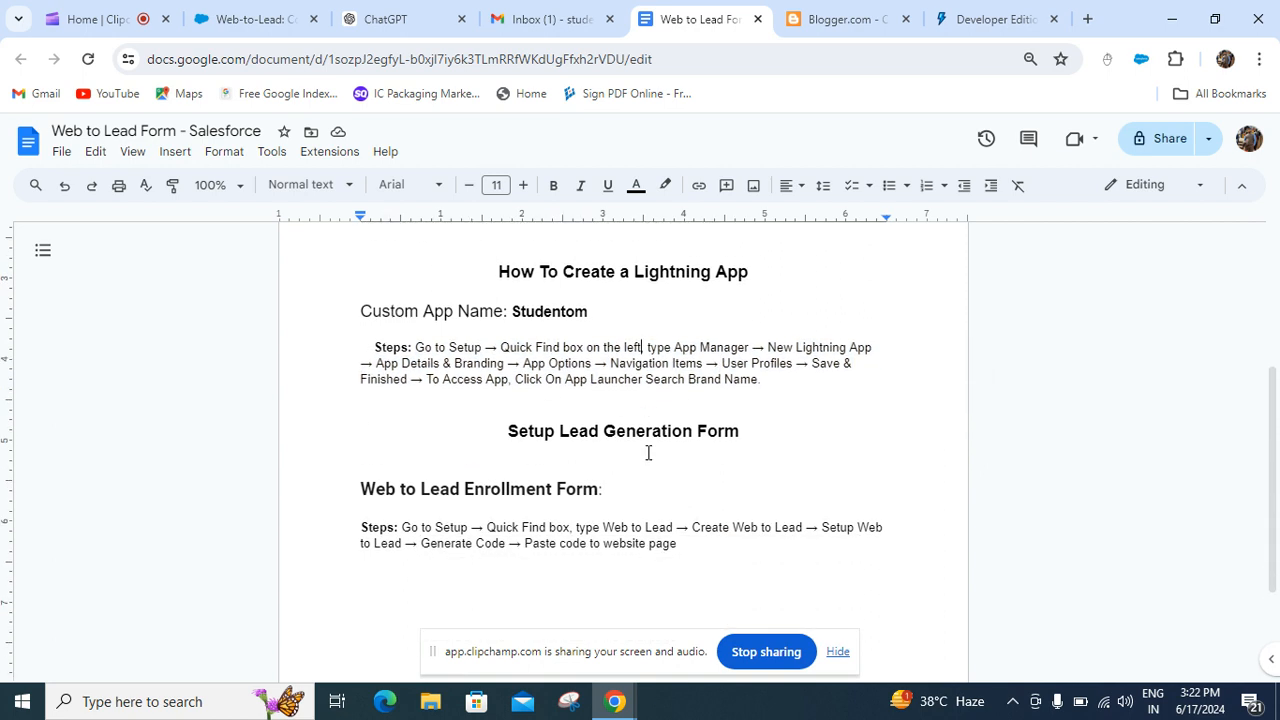
drag(362, 488, 460, 488)
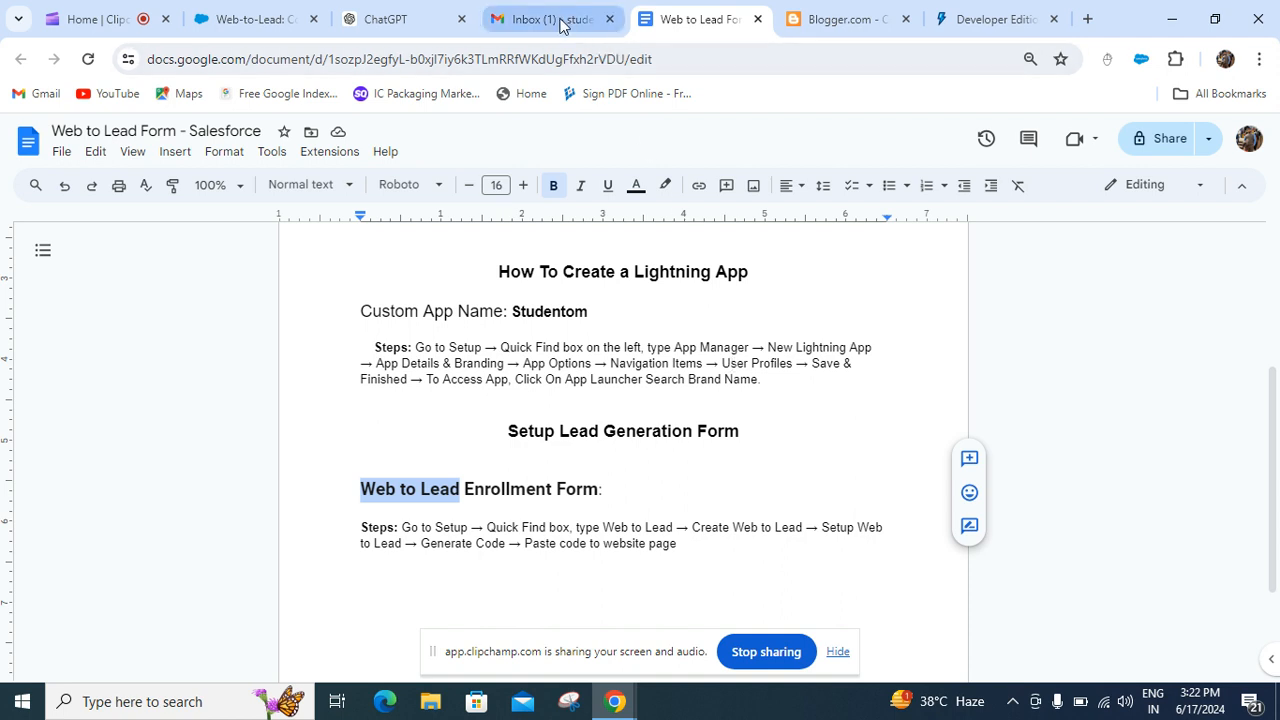
scroll(641, 405, up, 4)
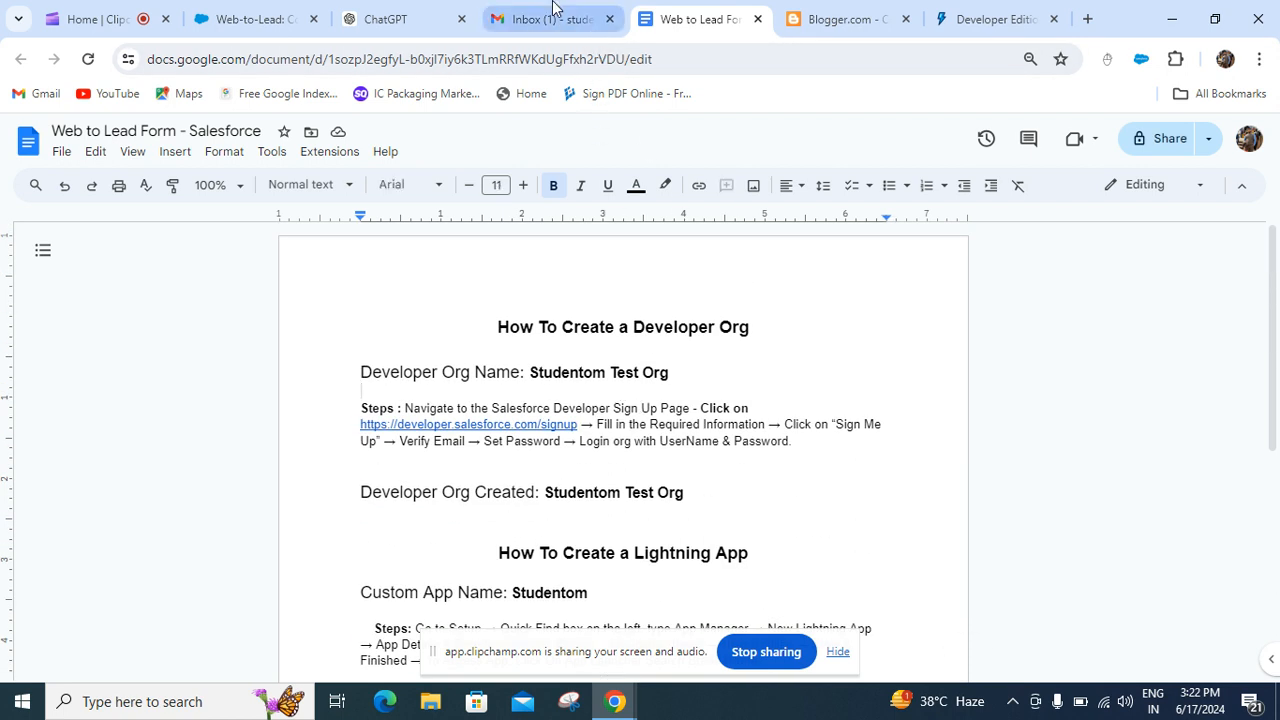
Step: Refresh and fully reload the Gmail inbox repeatedly, expanding the full folder list
click(551, 19)
click(320, 196)
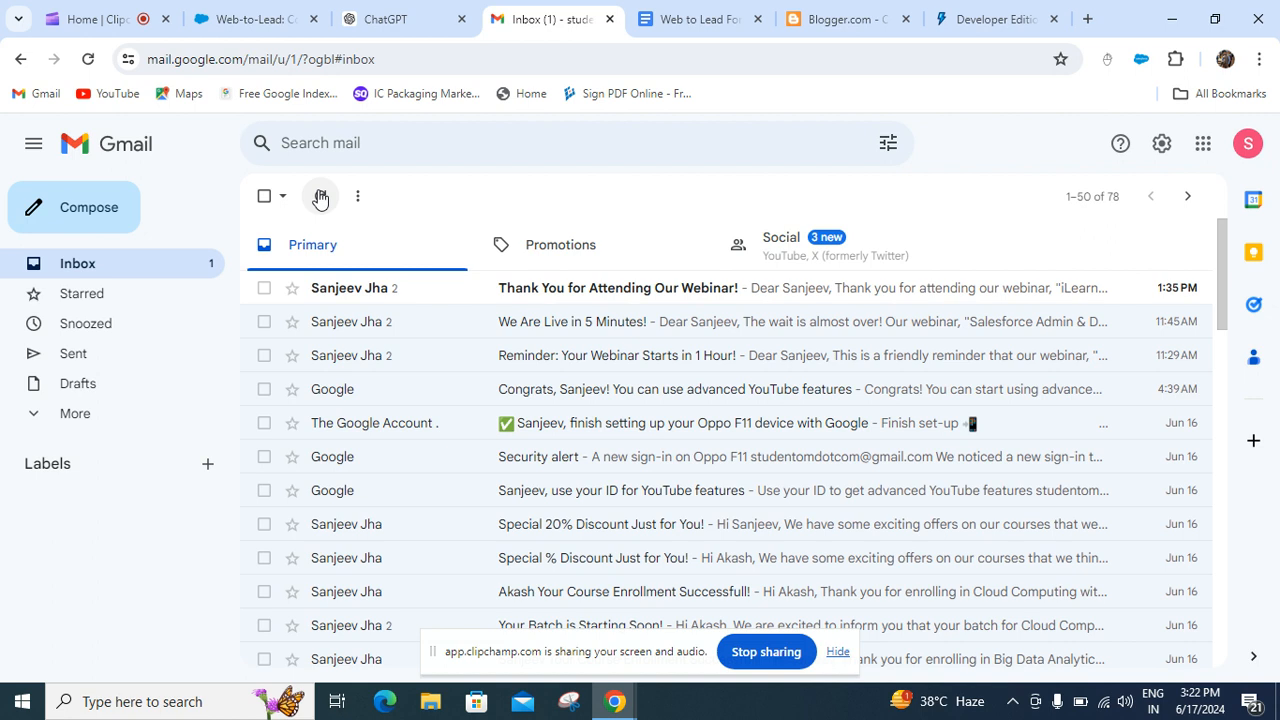
click(320, 196)
click(320, 196)
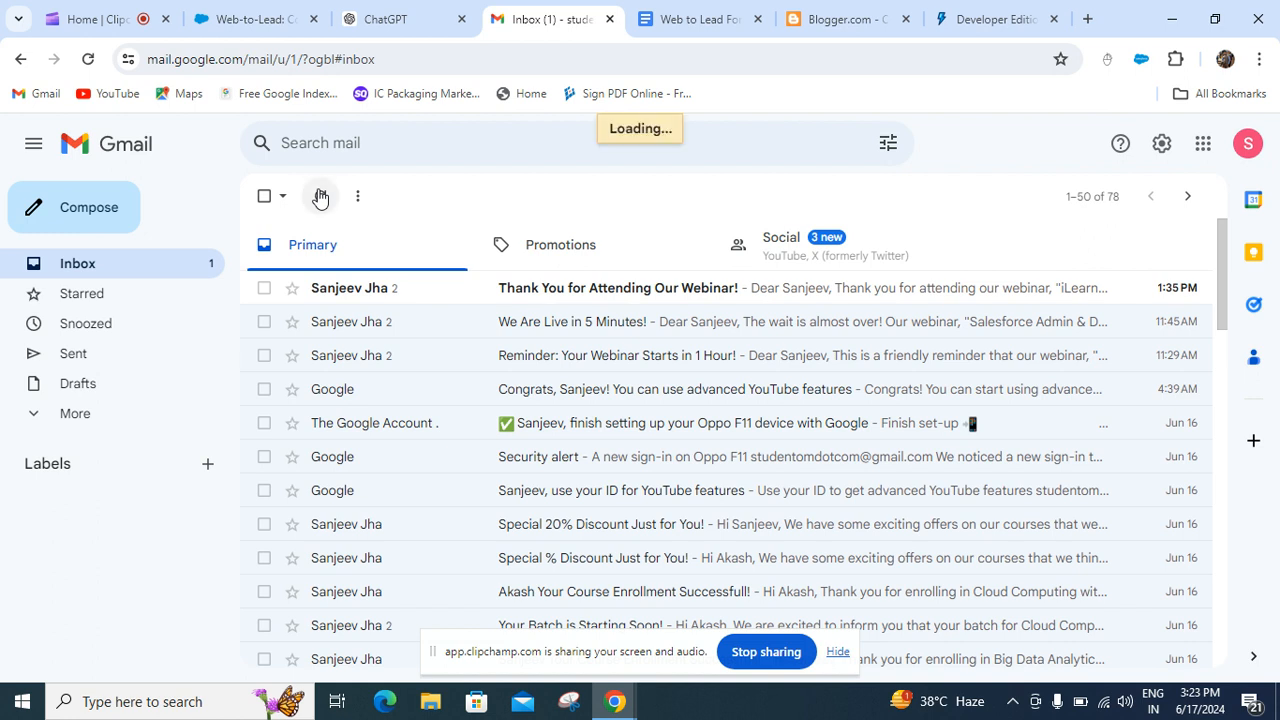
click(320, 196)
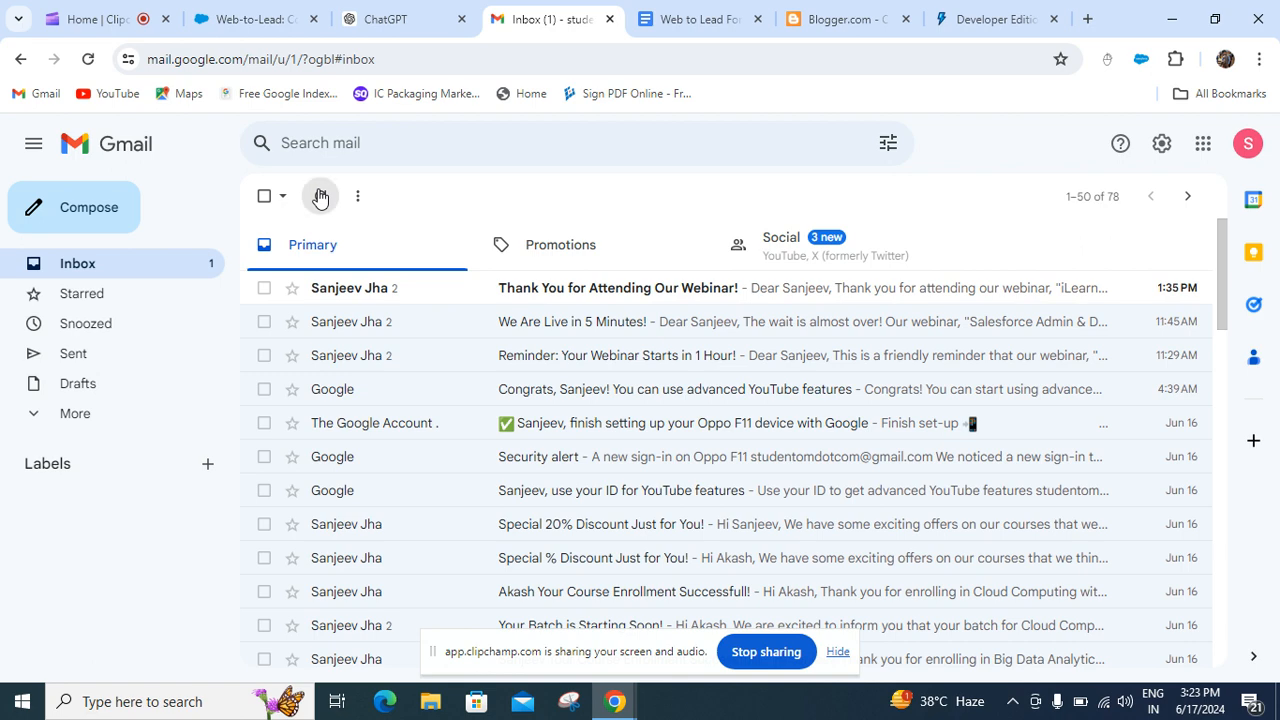
click(320, 196)
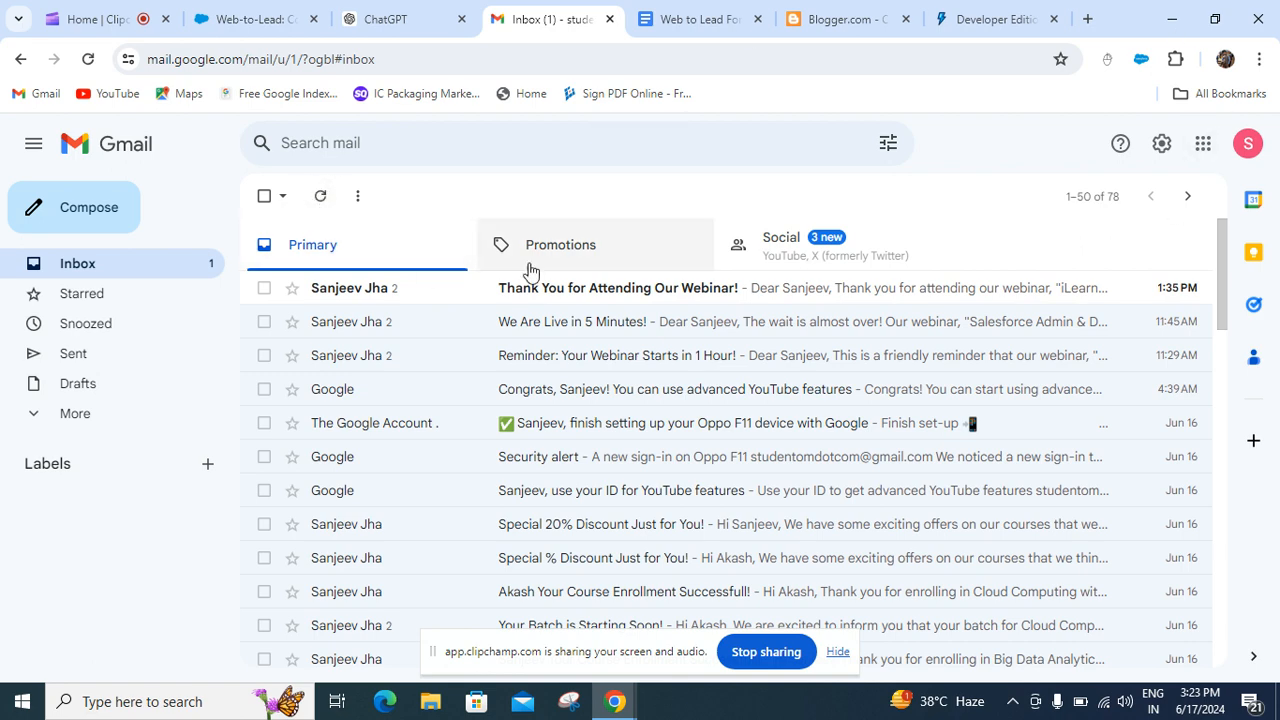
scroll(686, 334, down, 3)
scroll(677, 334, up, 3)
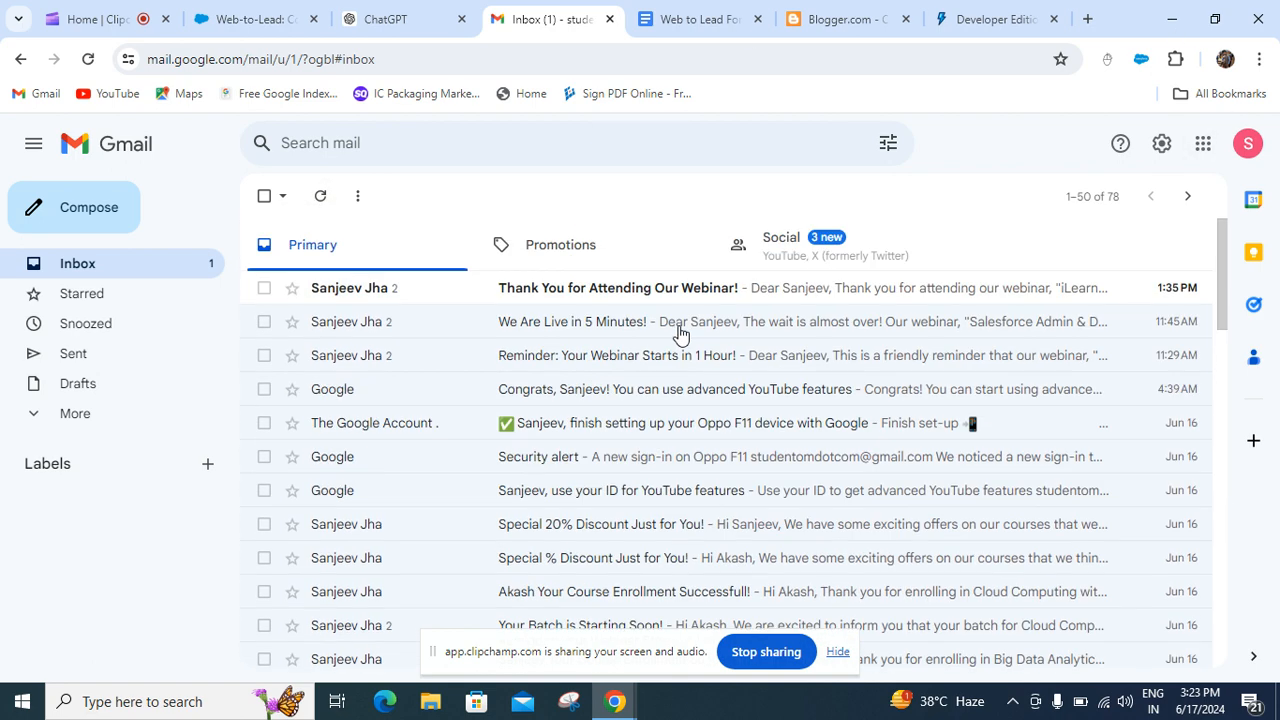
click(87, 59)
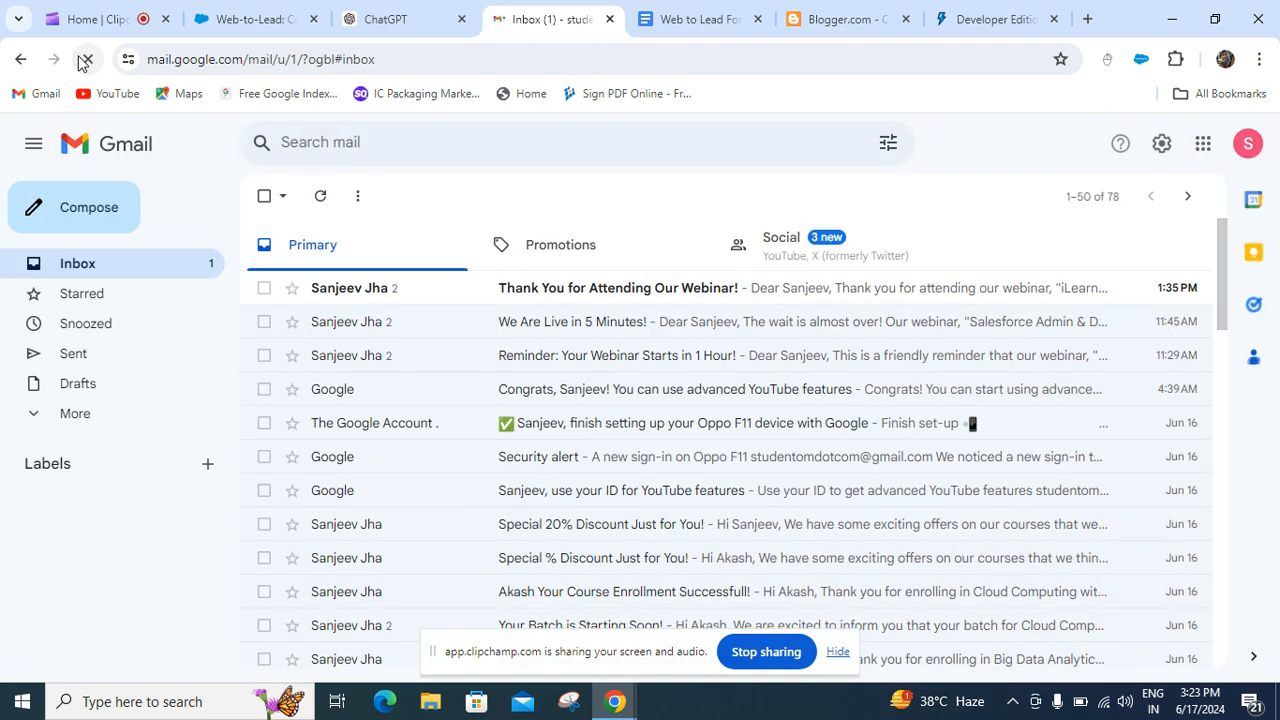
click(92, 415)
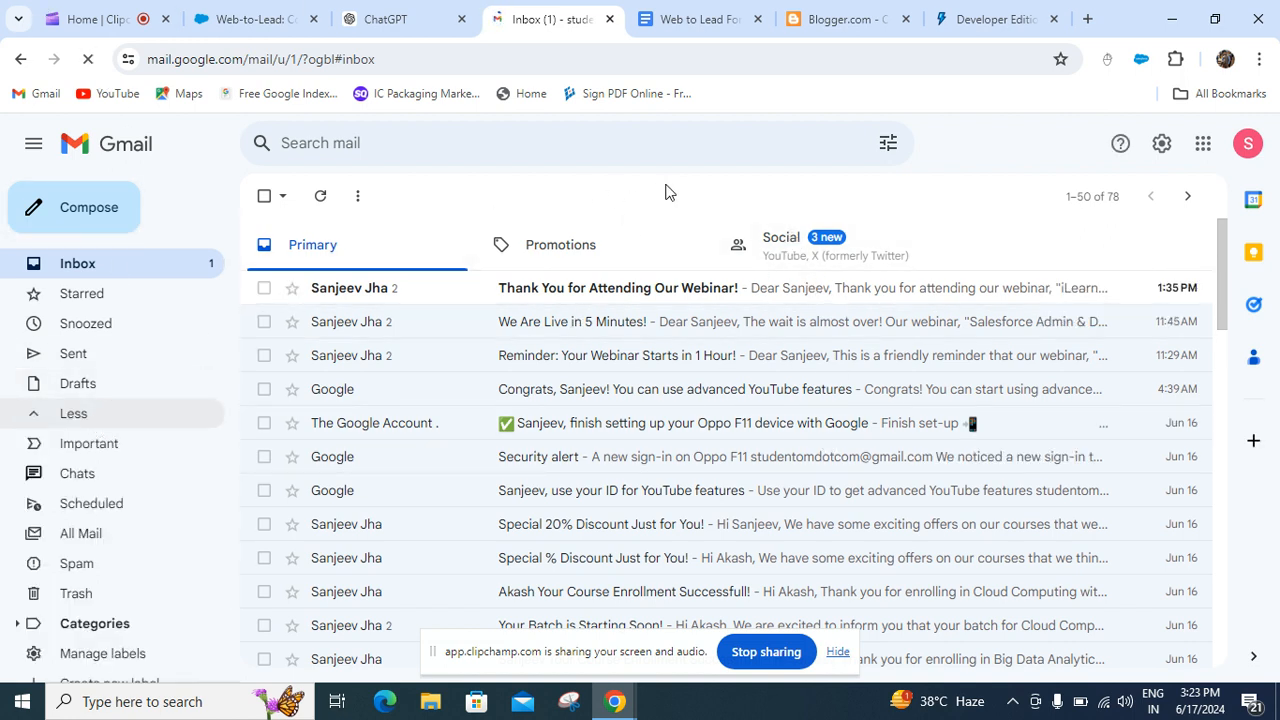
click(320, 196)
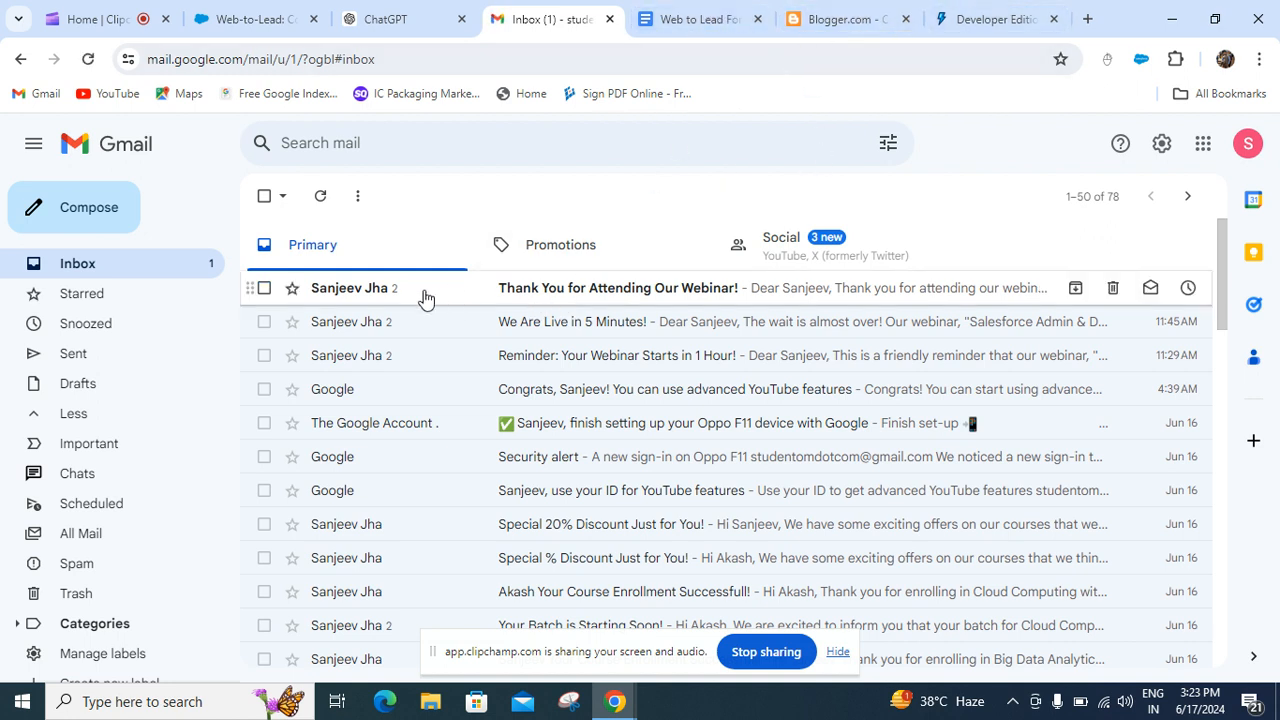
click(320, 196)
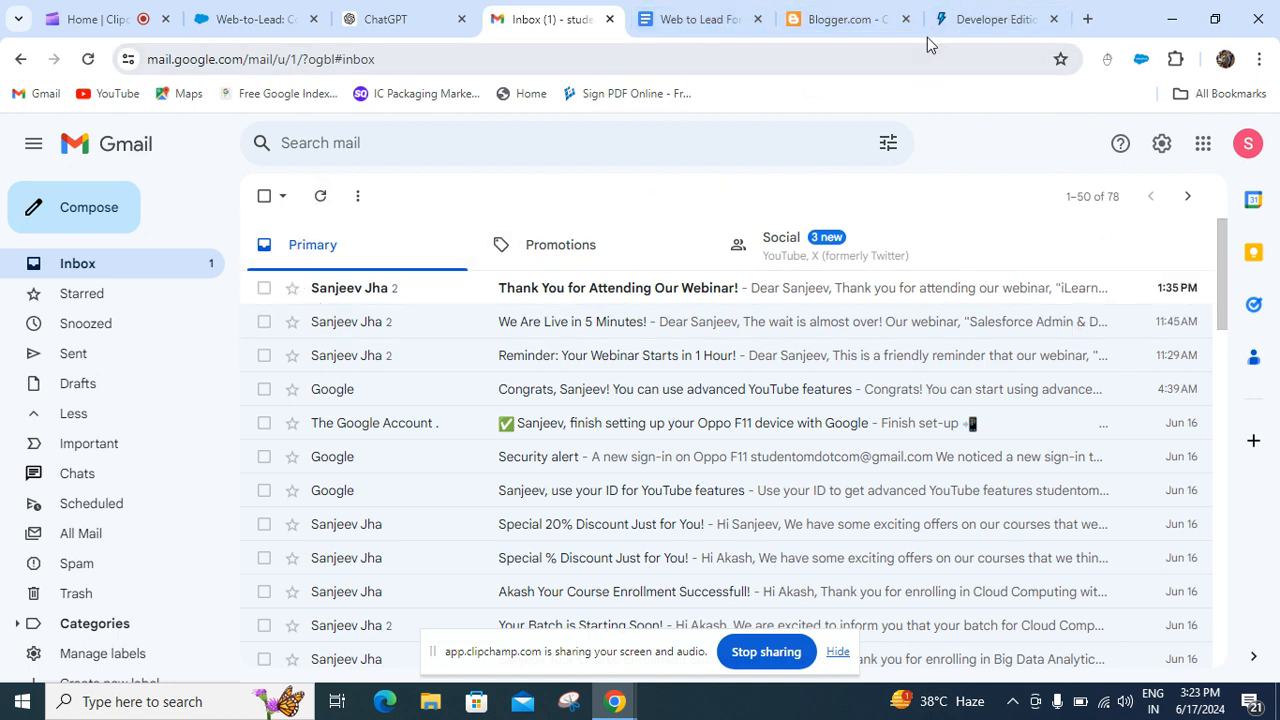
Step: Check the Salesforce tab, then refresh and reload Gmail until the verification email arrives
click(978, 20)
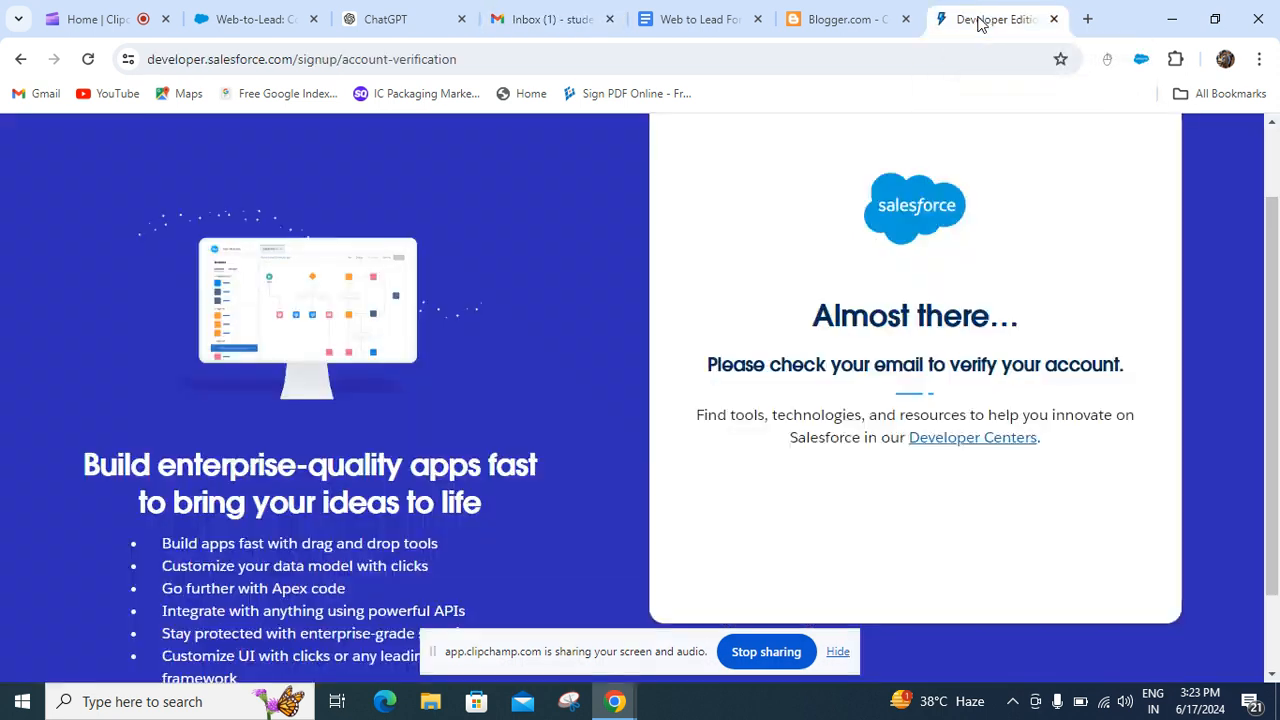
scroll(879, 331, up, 1)
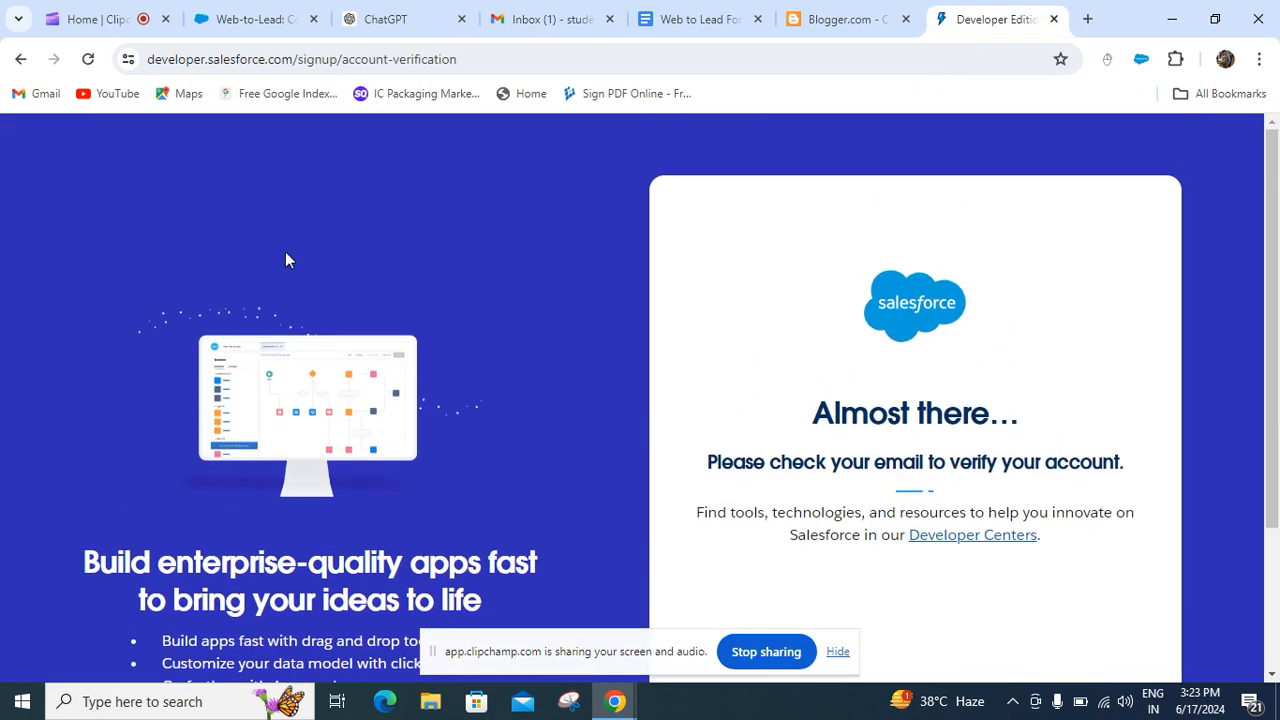
click(527, 18)
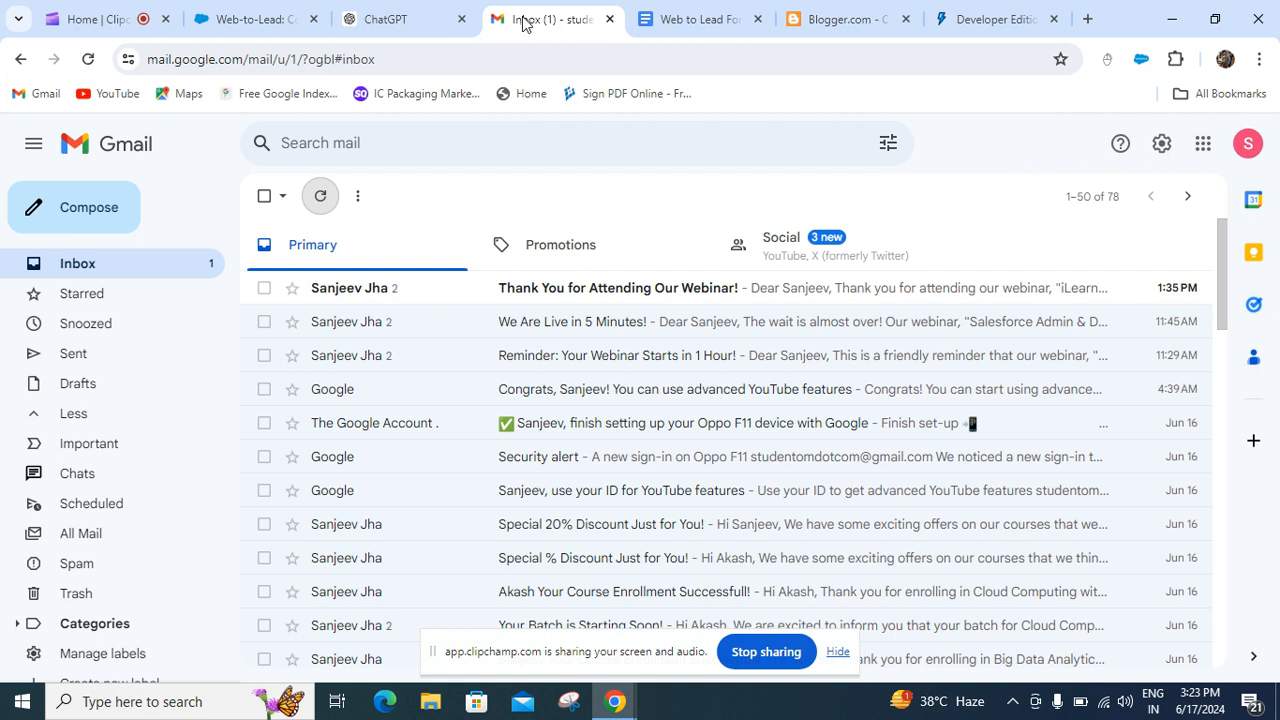
click(320, 200)
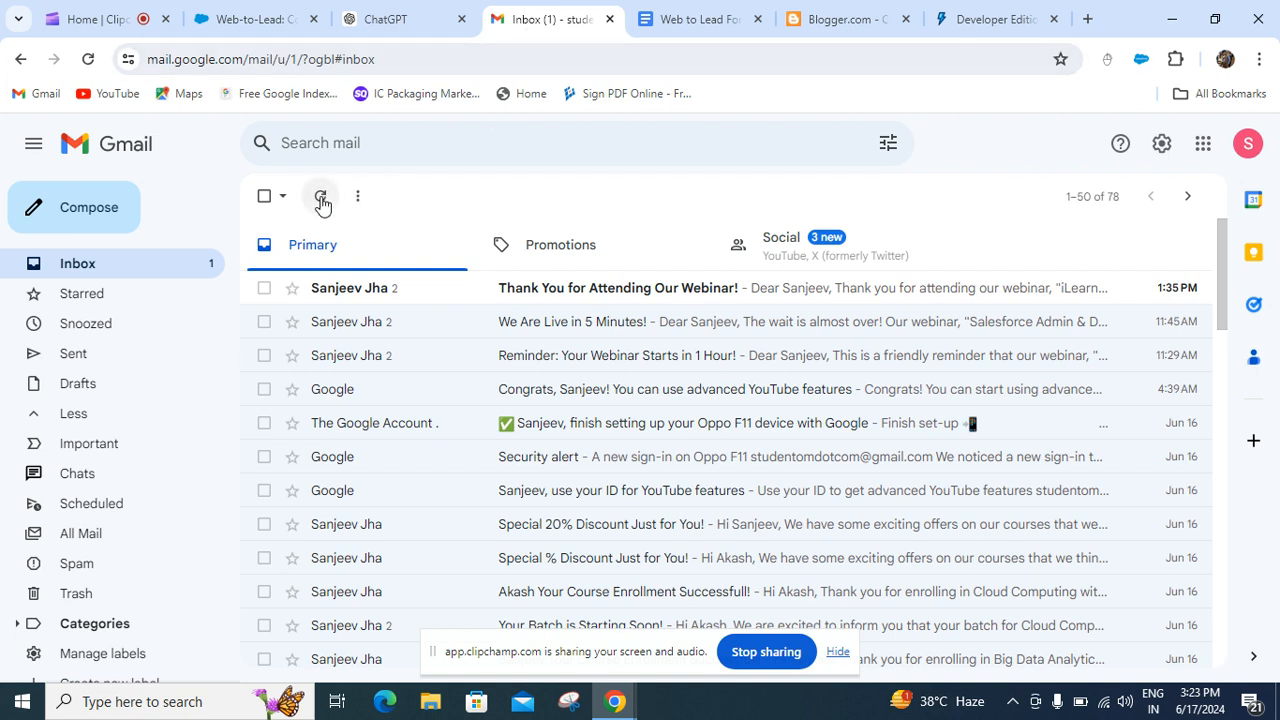
click(322, 203)
click(321, 200)
click(88, 59)
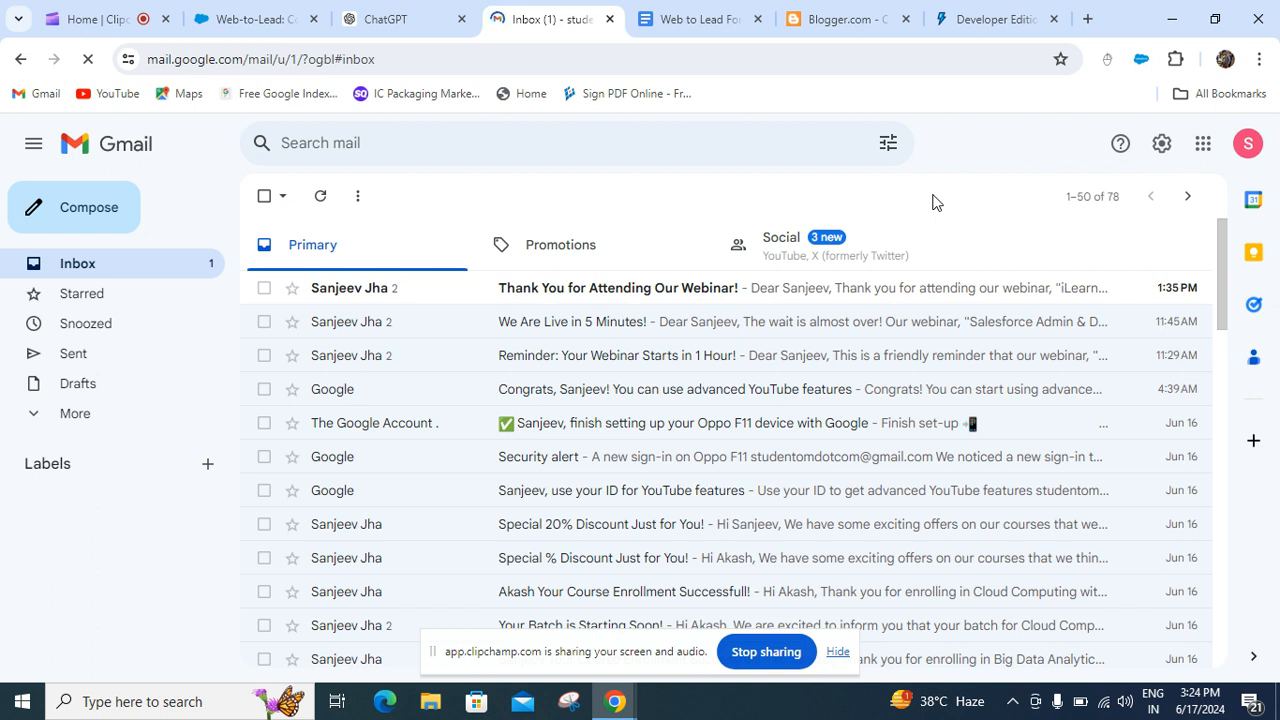
click(320, 197)
click(318, 203)
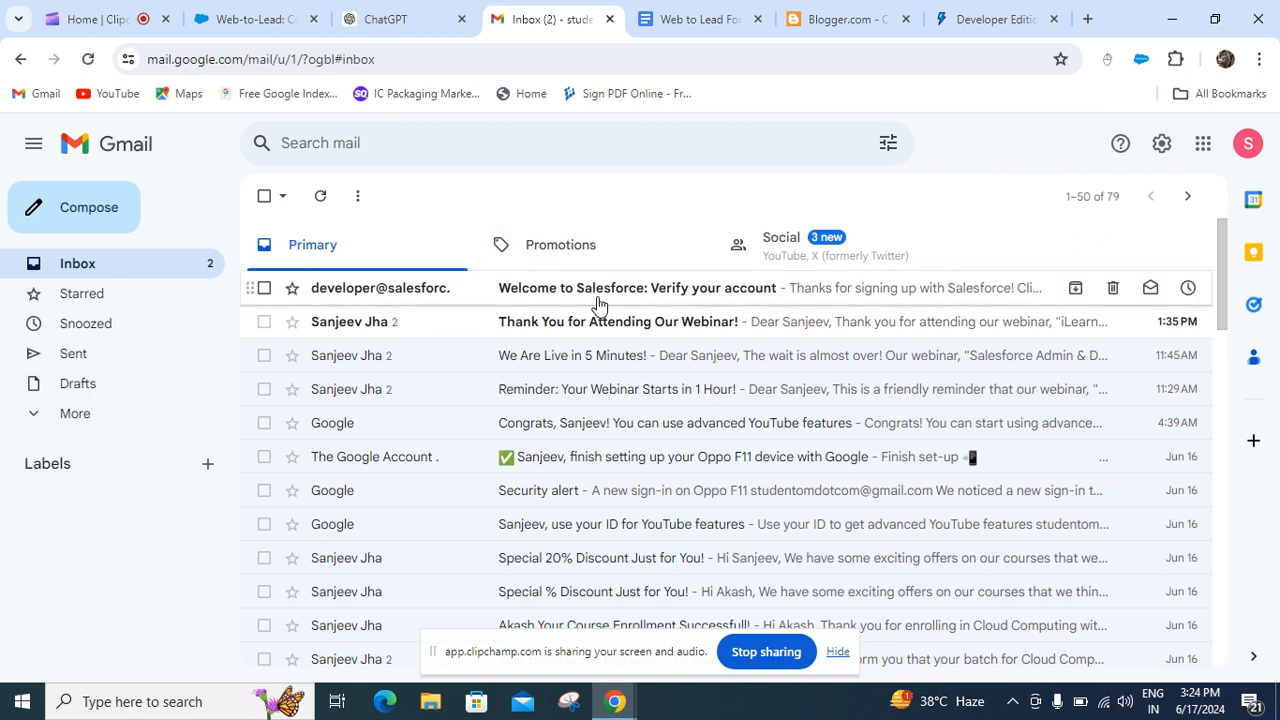
Step: Open the 'Welcome to Salesforce: Verify your account' email and scroll through it
click(634, 292)
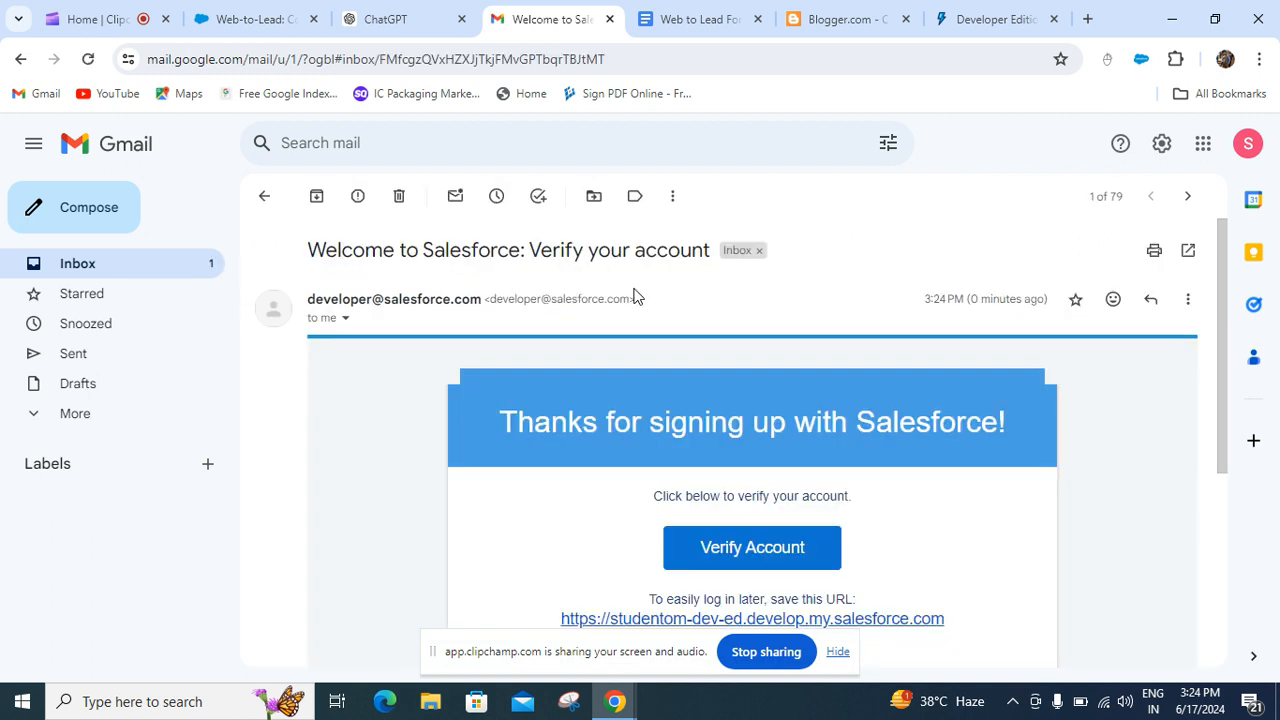
scroll(737, 402, down, 2)
scroll(737, 402, down, 2)
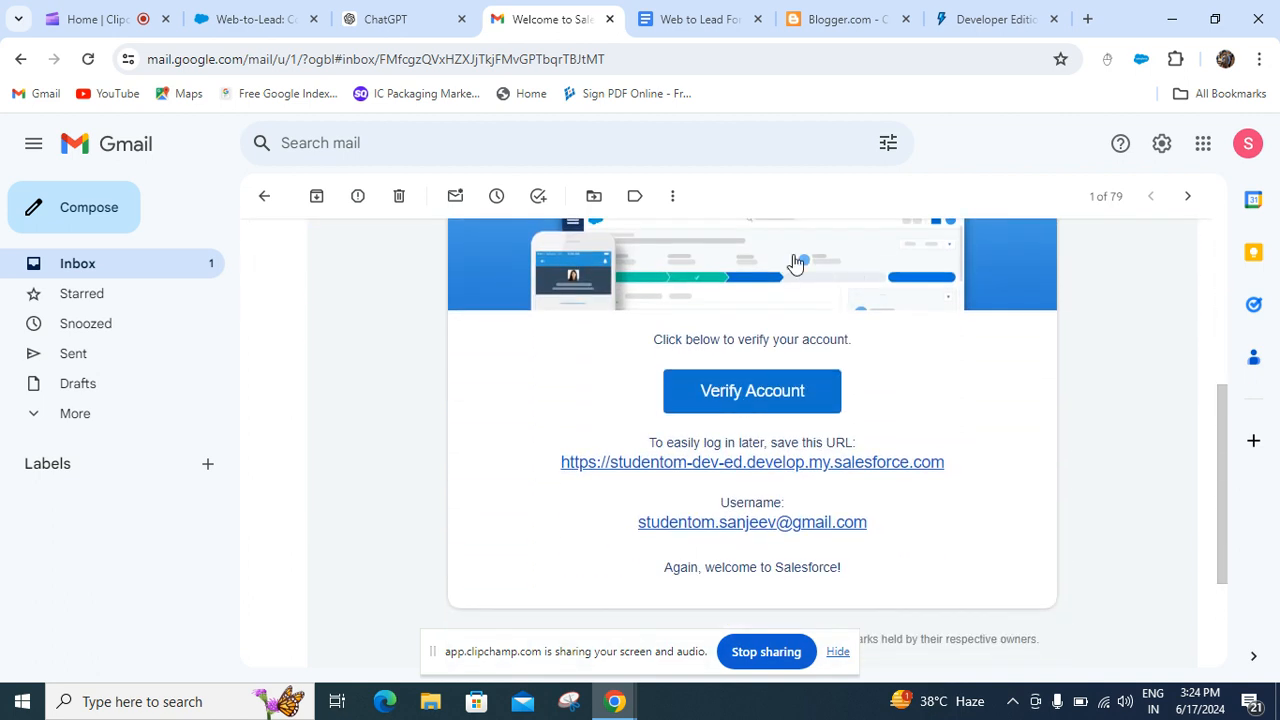
click(977, 20)
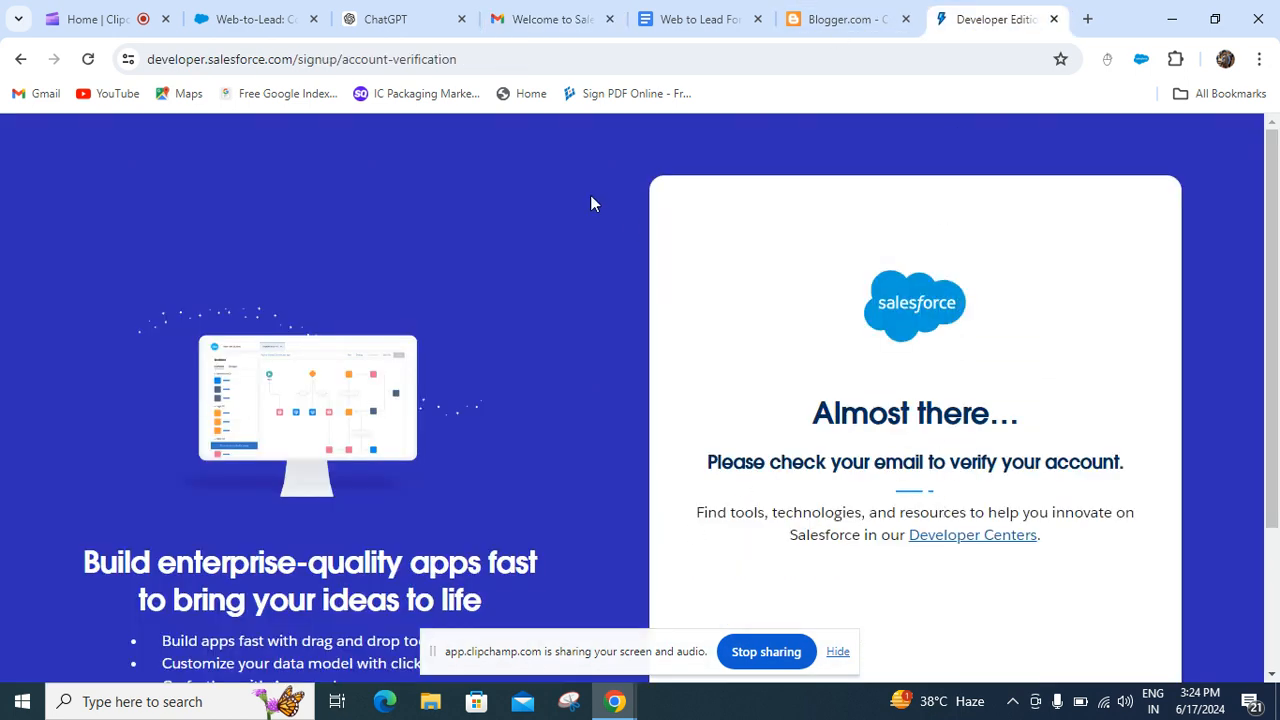
click(552, 19)
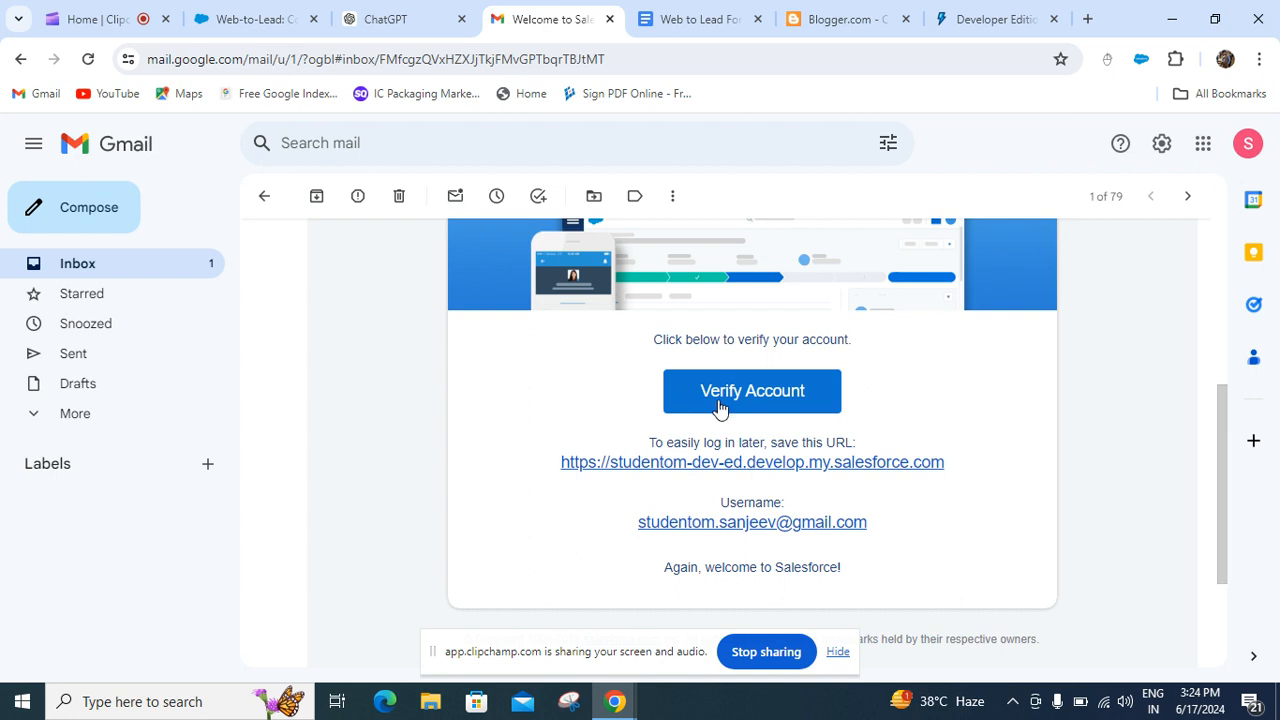
Step: Review the username listed in the email, then follow its Verify Account link
scroll(708, 428, down, 1)
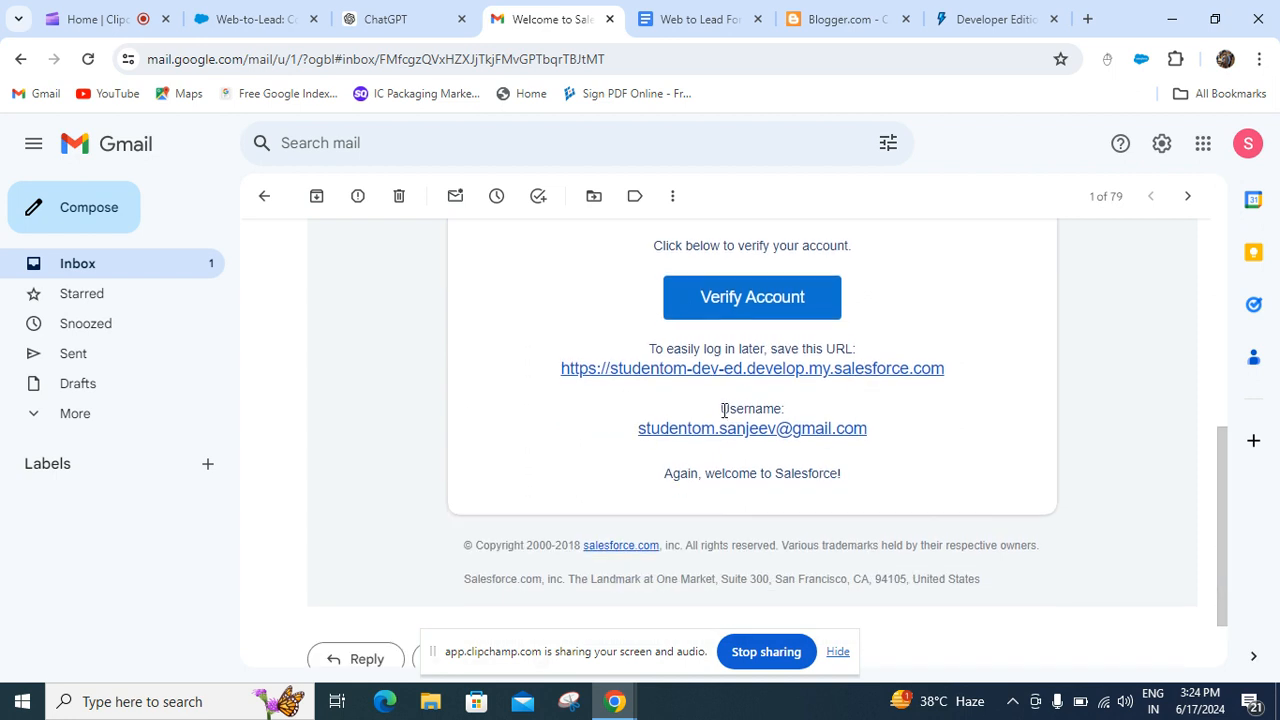
drag(722, 406, 782, 408)
drag(628, 440, 868, 437)
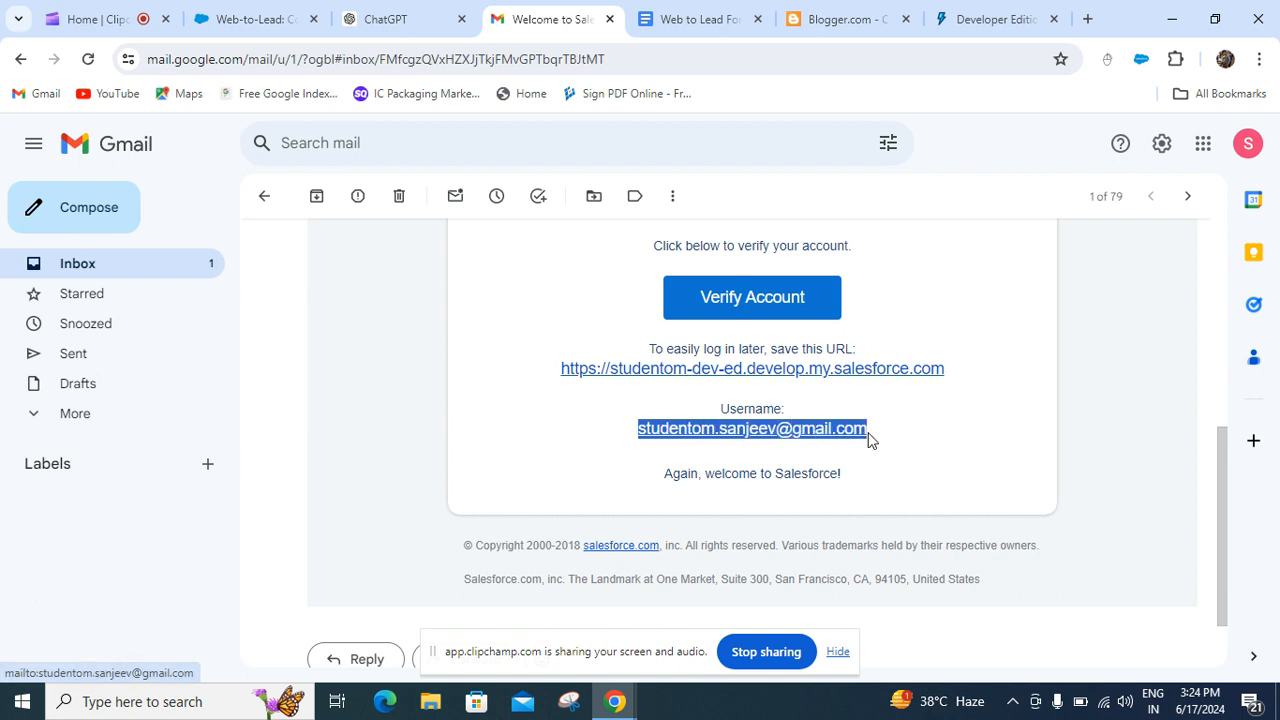
click(880, 434)
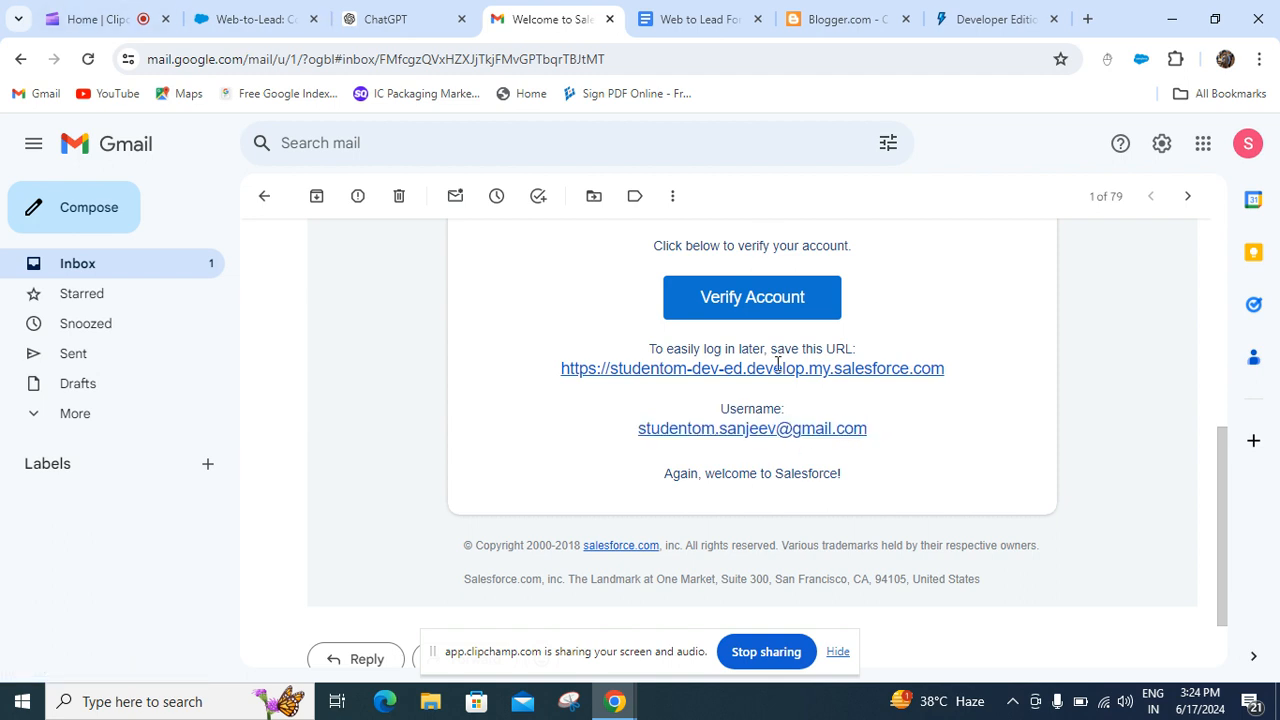
scroll(786, 405, up, 1)
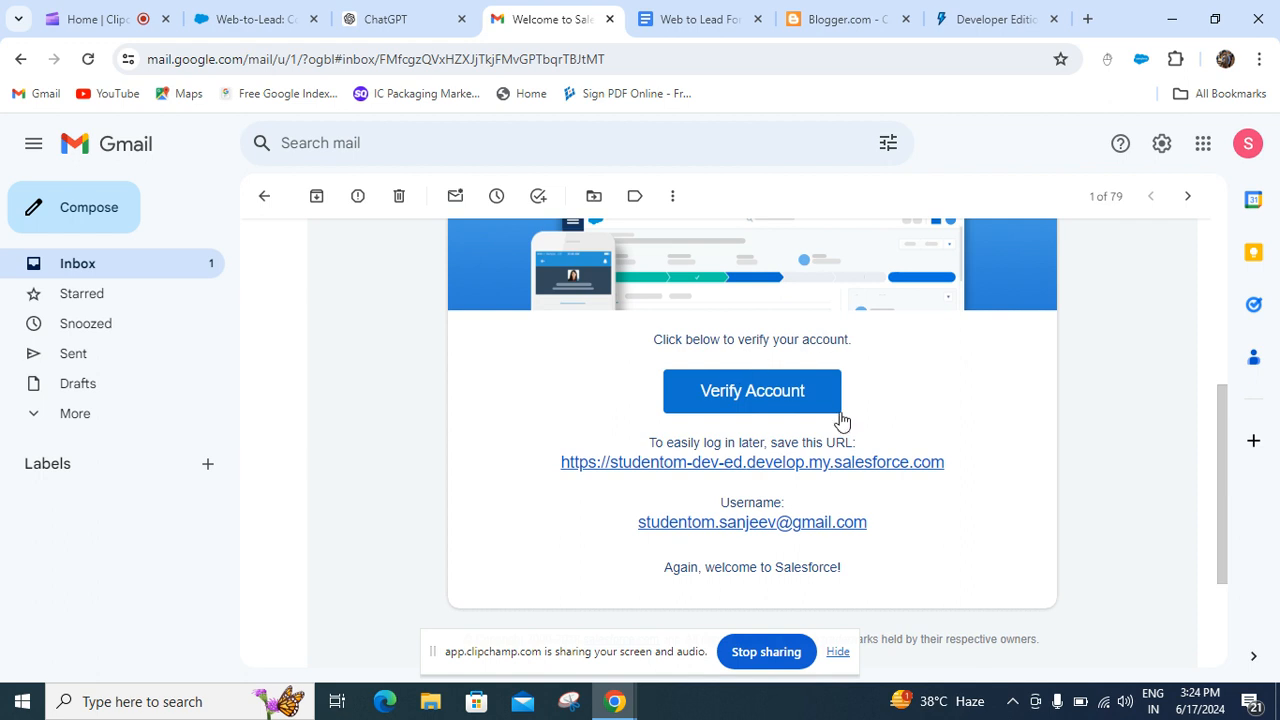
click(738, 400)
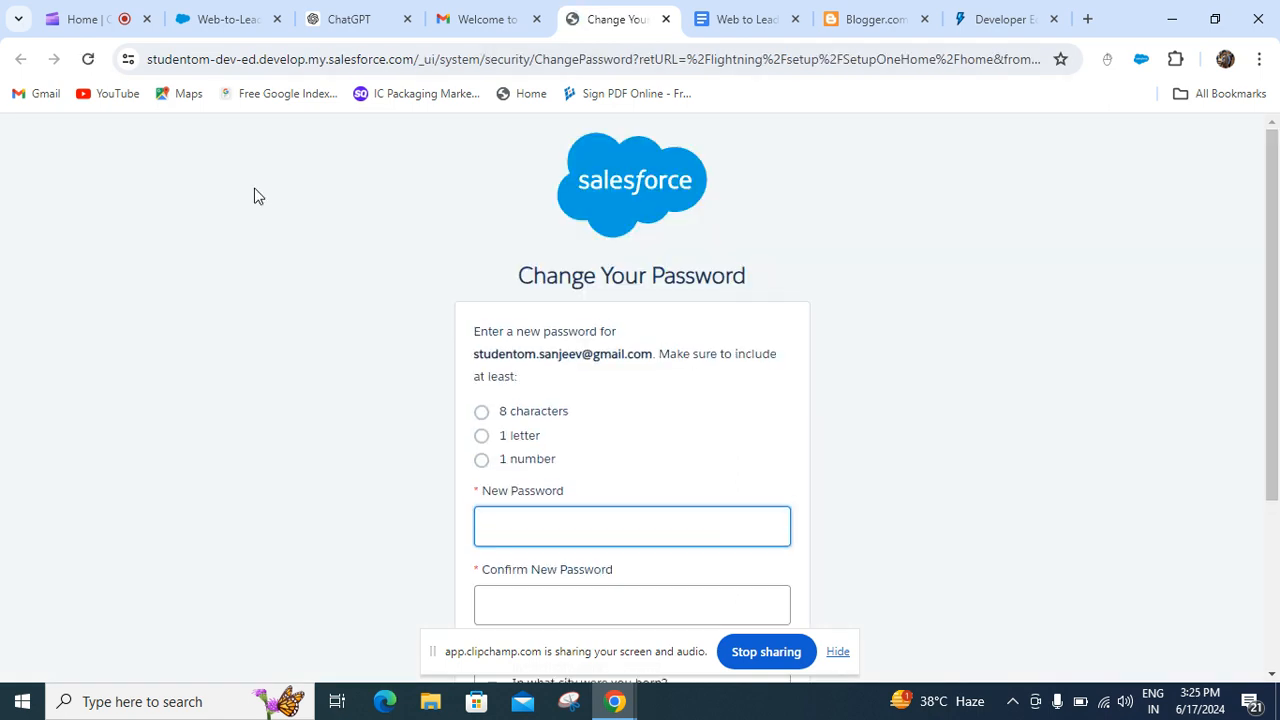
Step: Review the password requirements, then enter the new password and confirm it
scroll(515, 380, down, 1)
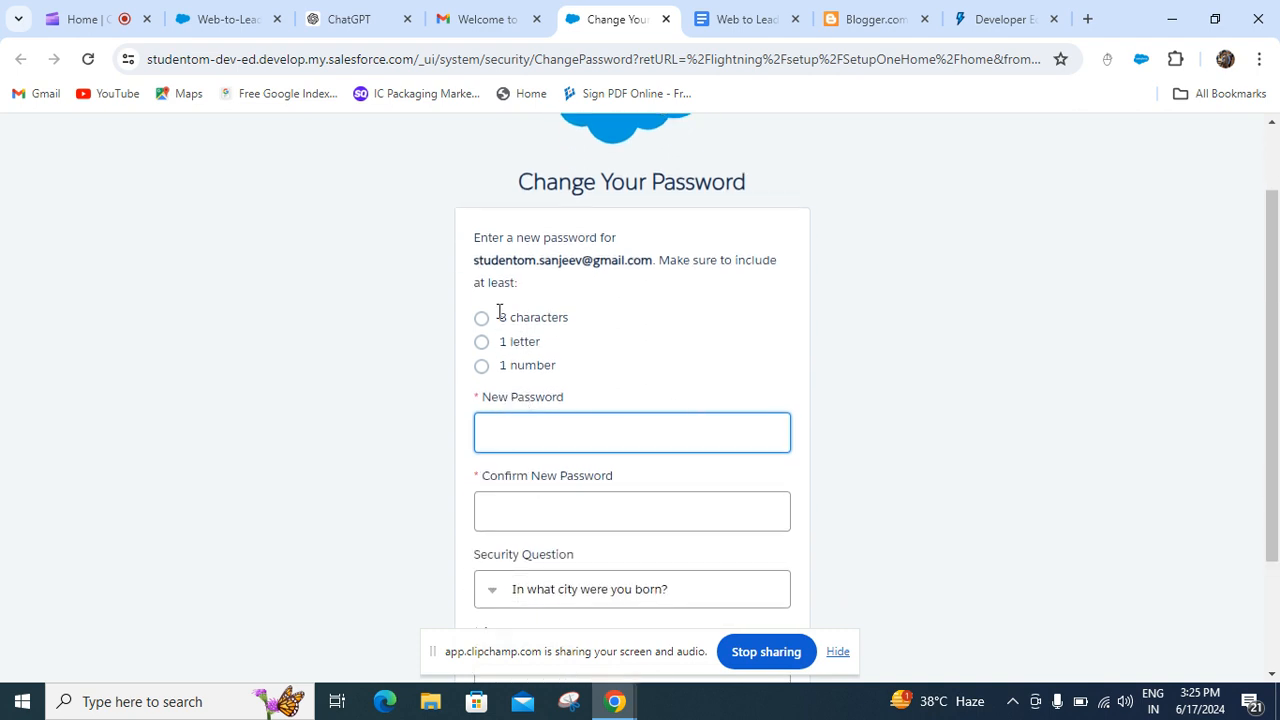
click(570, 320)
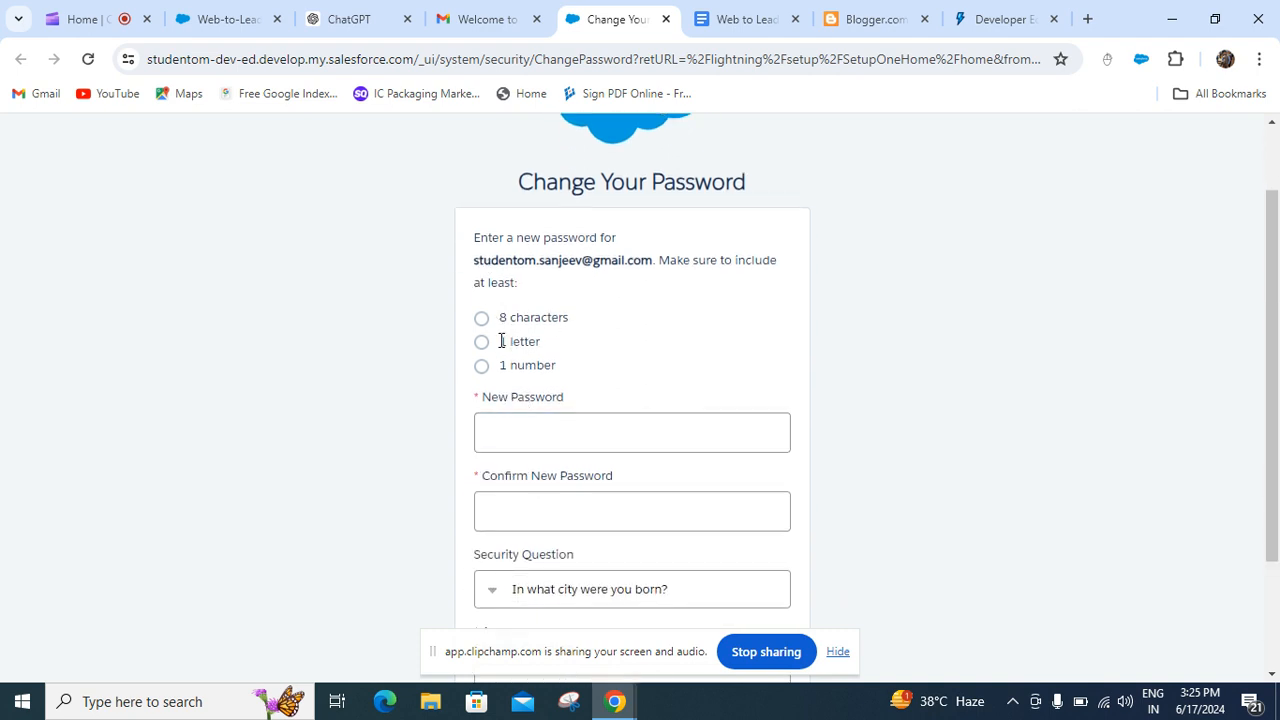
drag(501, 341, 557, 366)
click(514, 440)
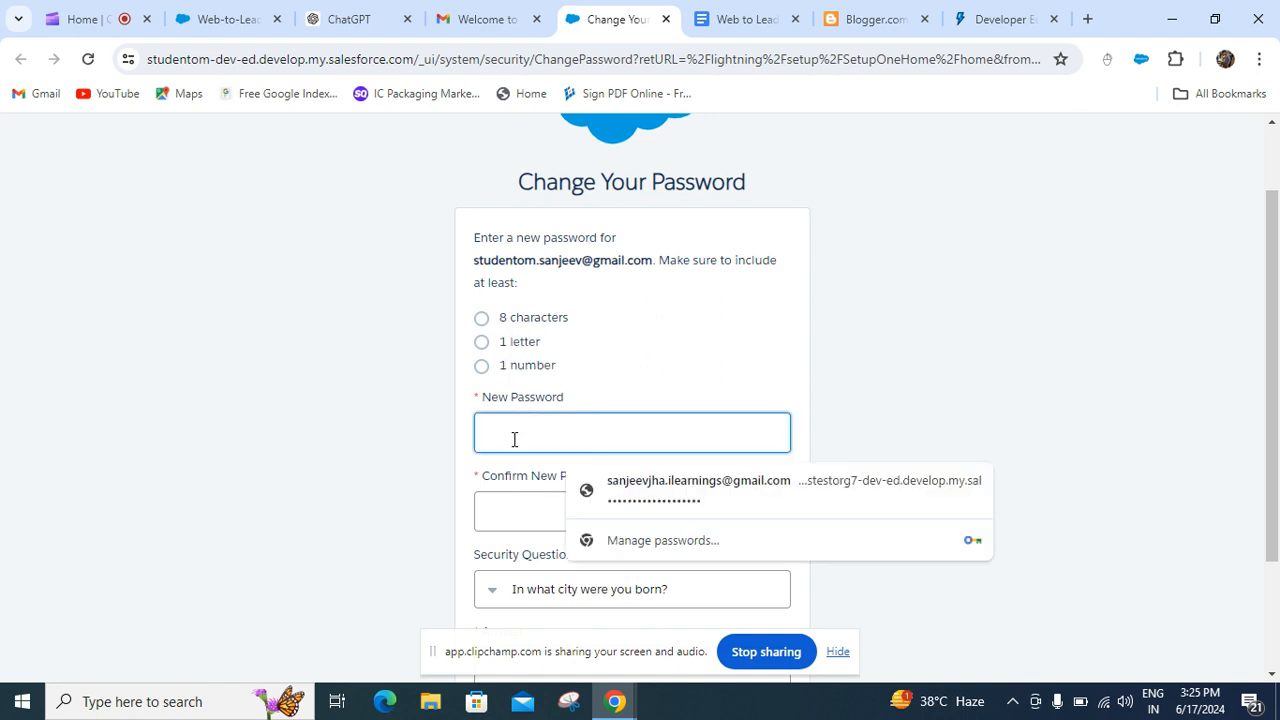
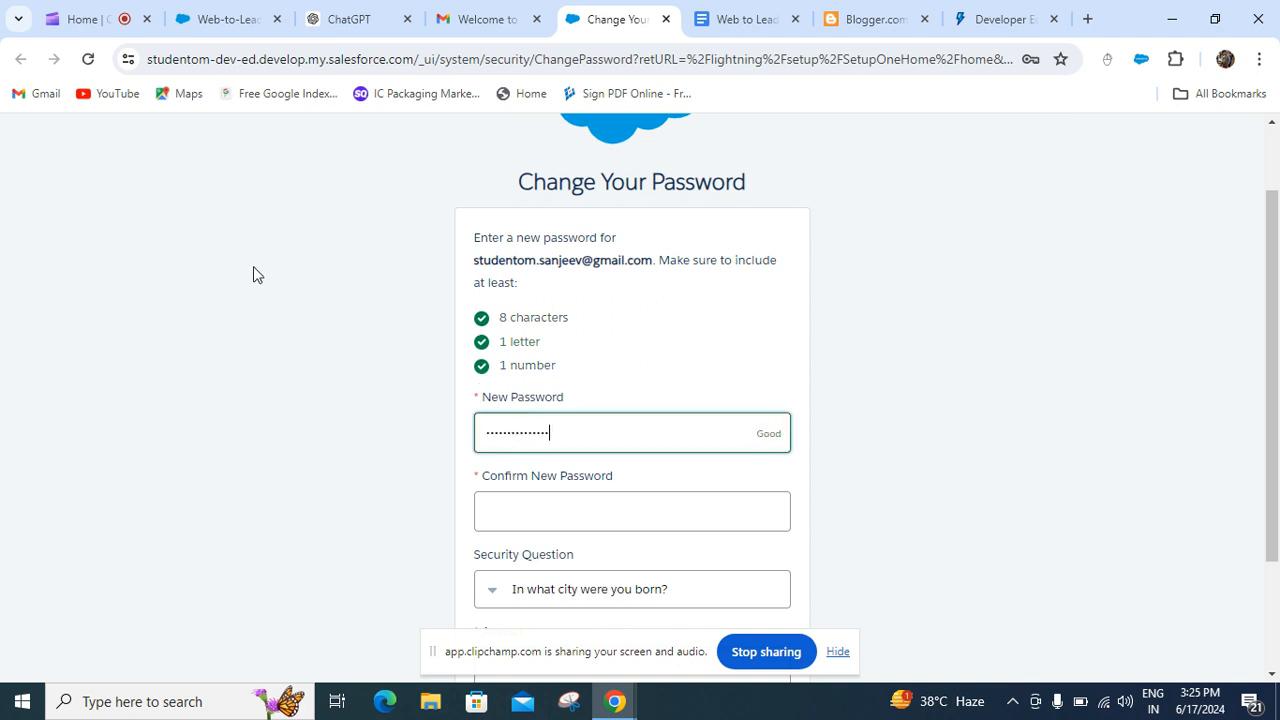
click(520, 511)
text(•)
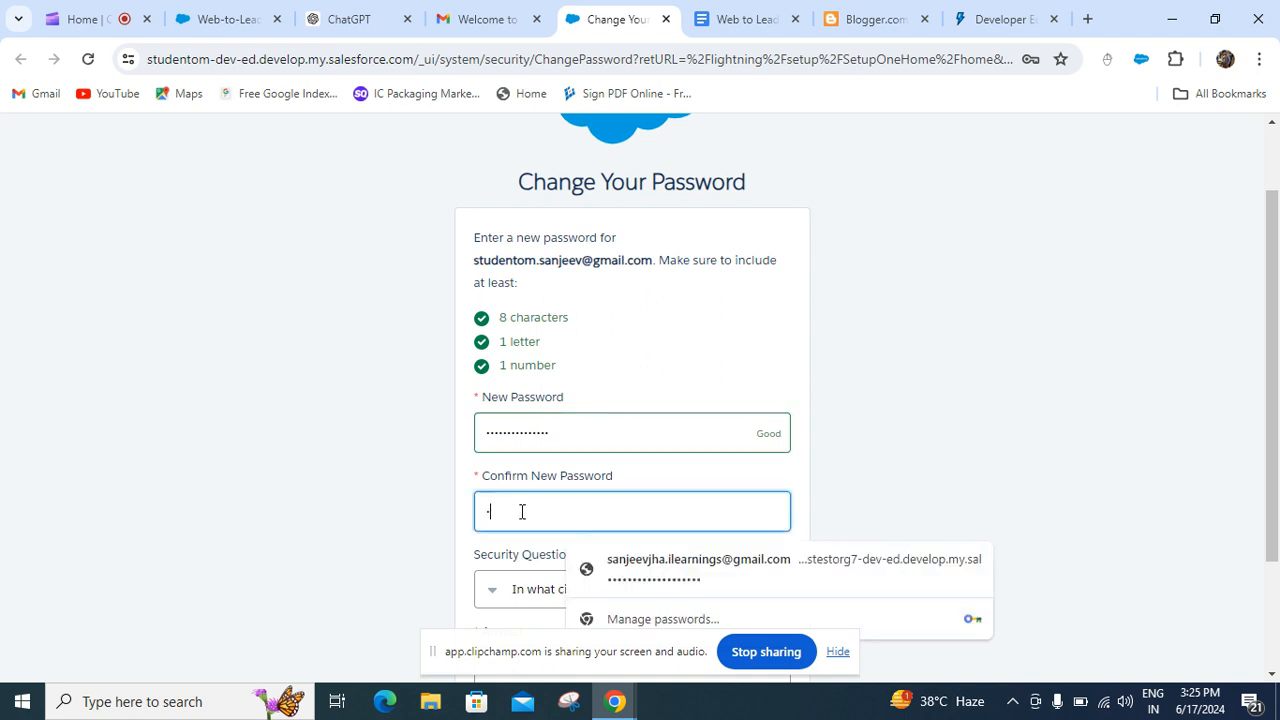
text(•••)
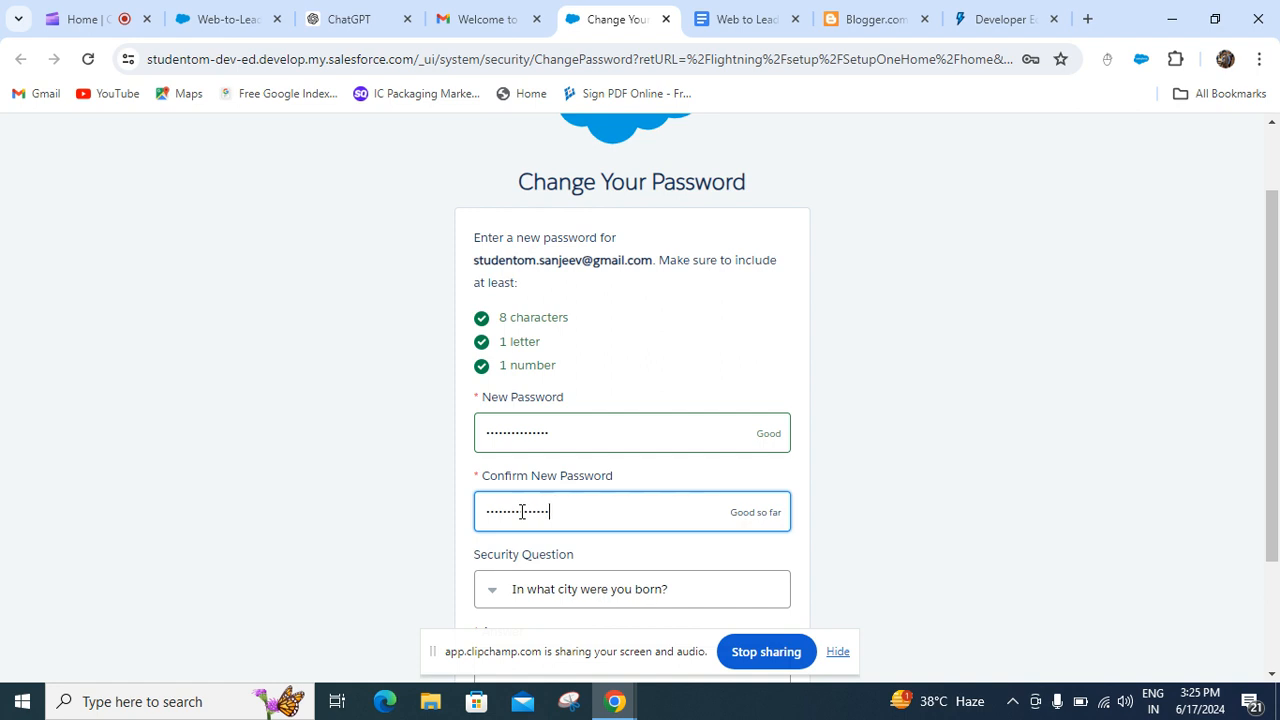
Step: Choose 'In what city was your first job?', fill in its answer, and submit the change
scroll(627, 548, down, 3)
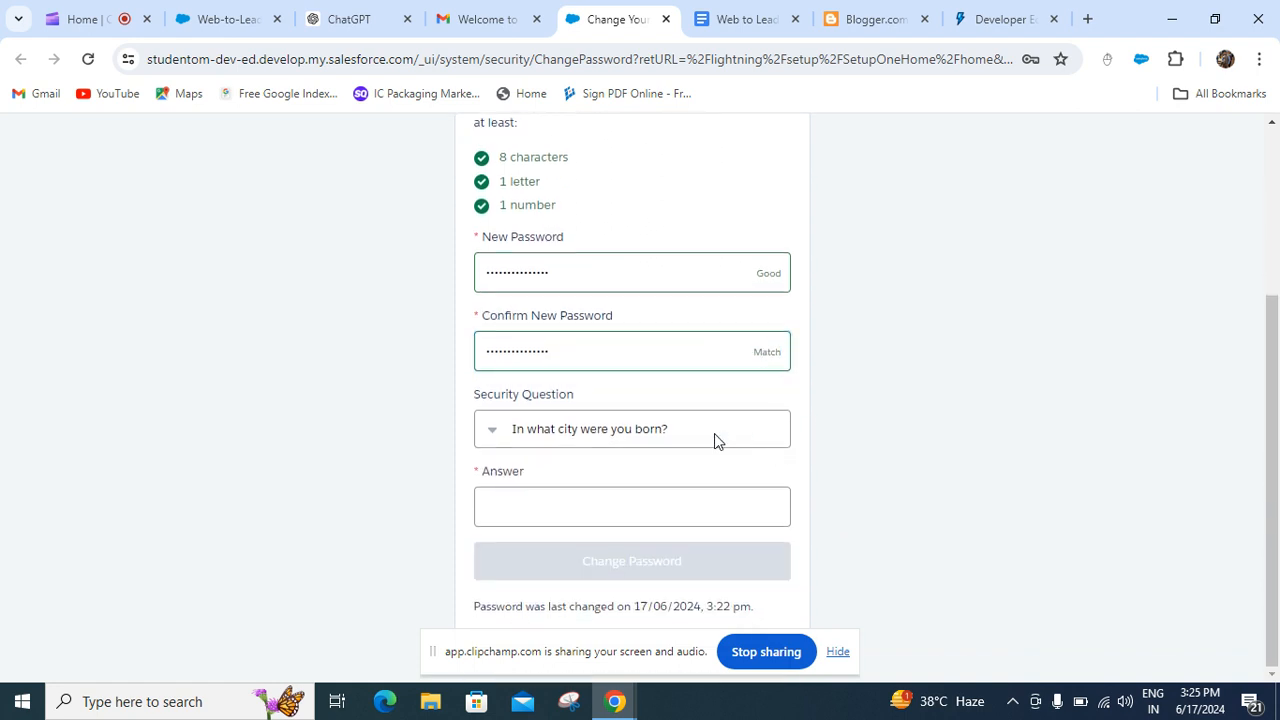
click(617, 437)
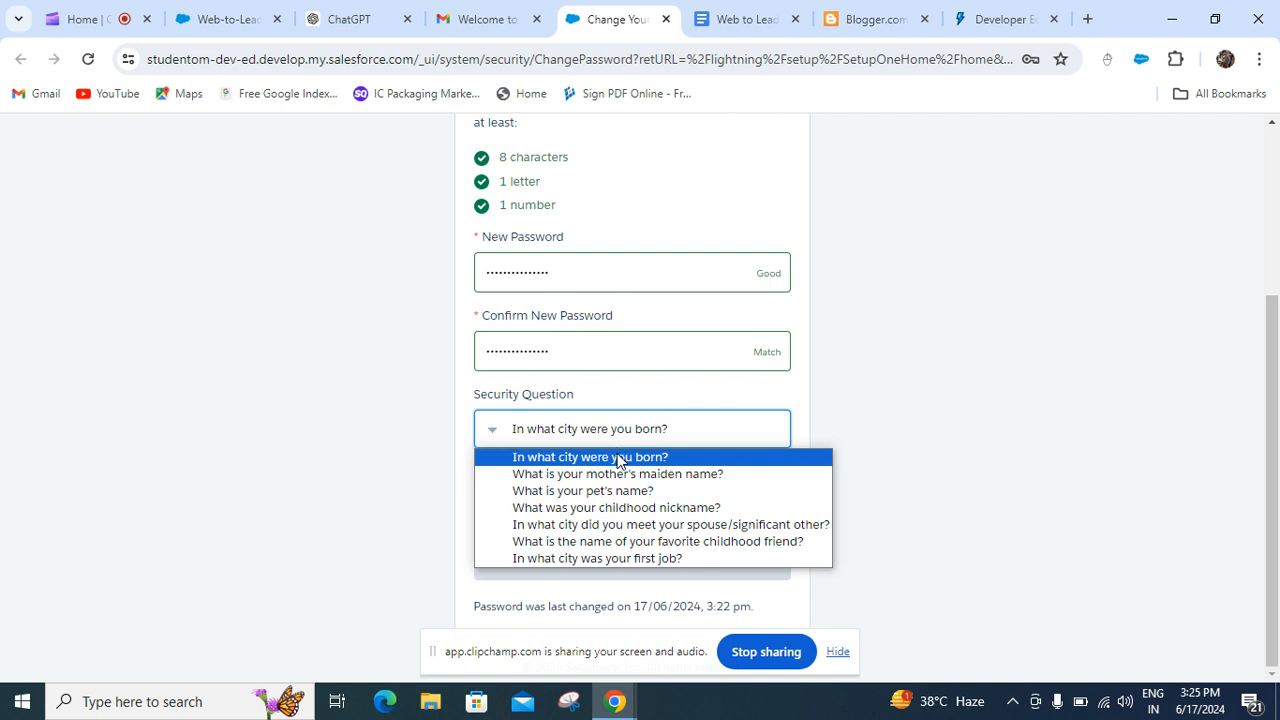
click(636, 559)
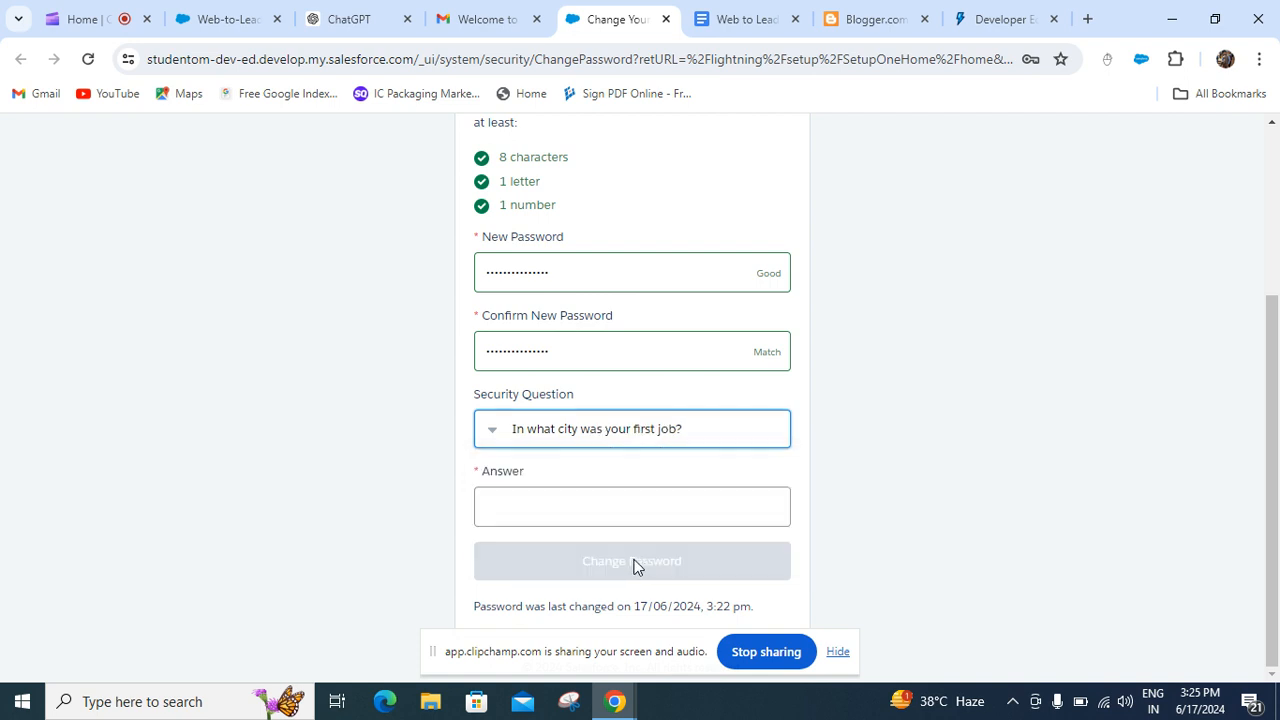
click(566, 508)
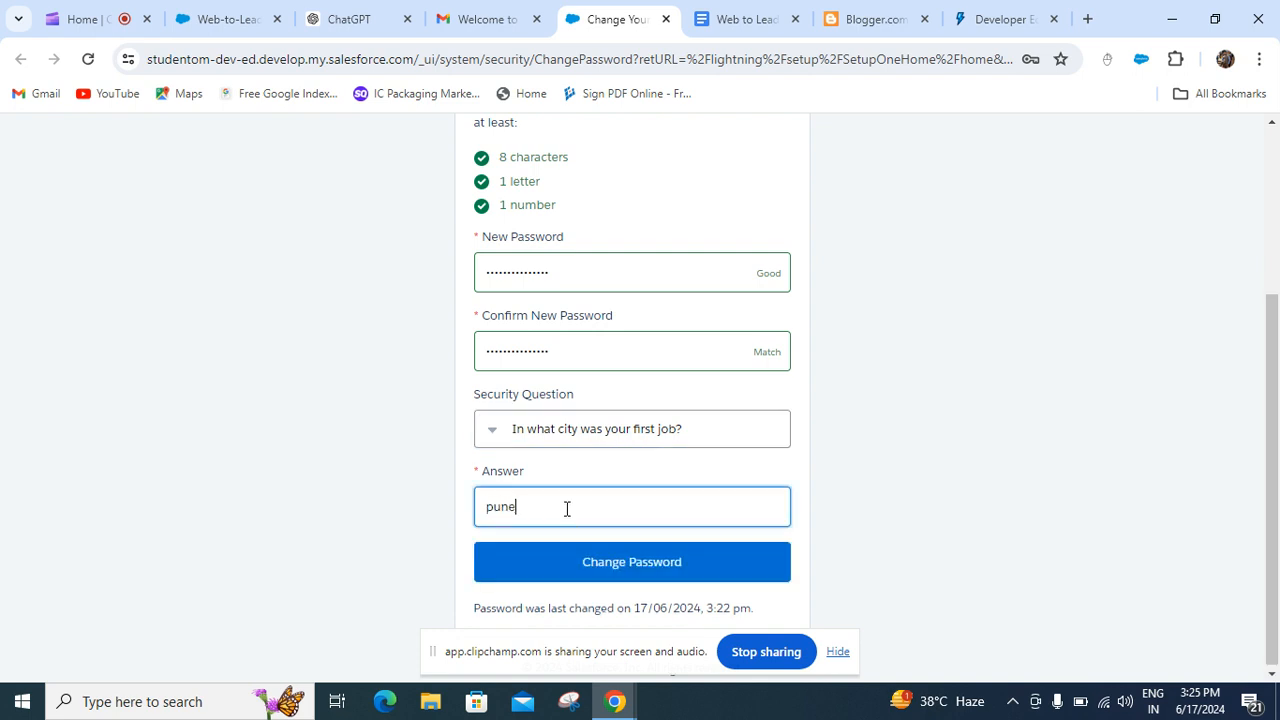
click(998, 560)
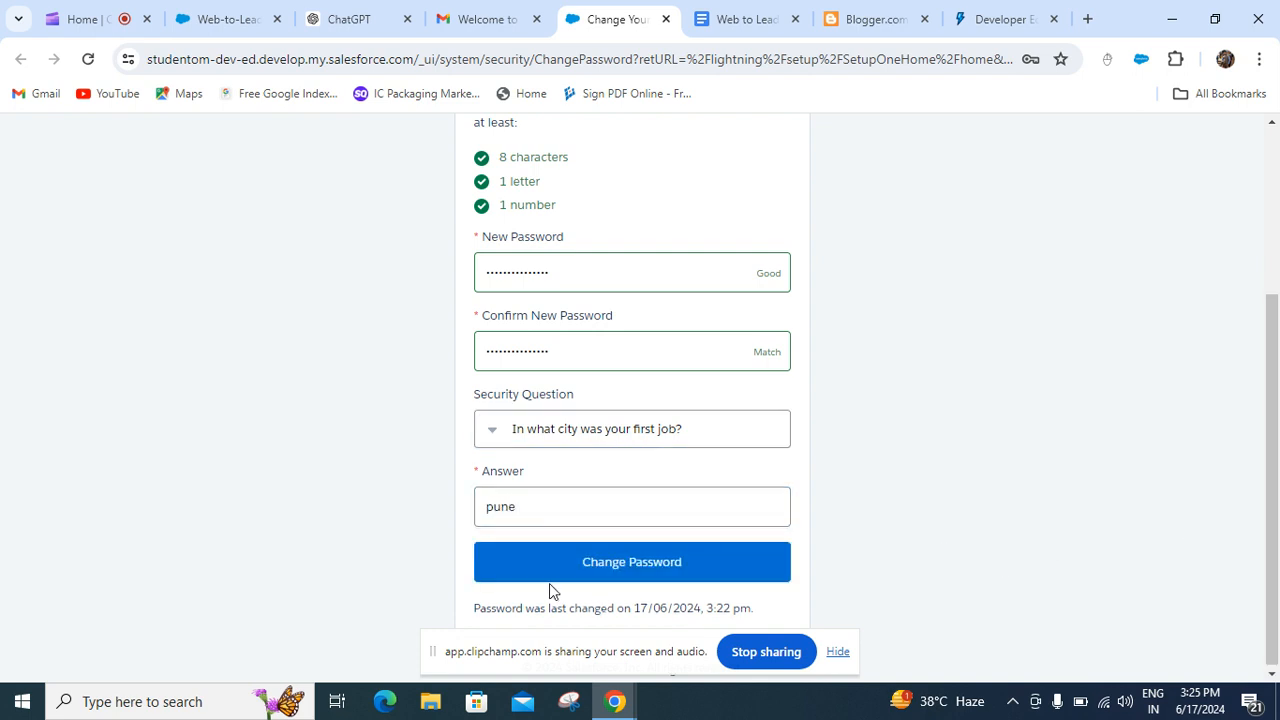
click(621, 566)
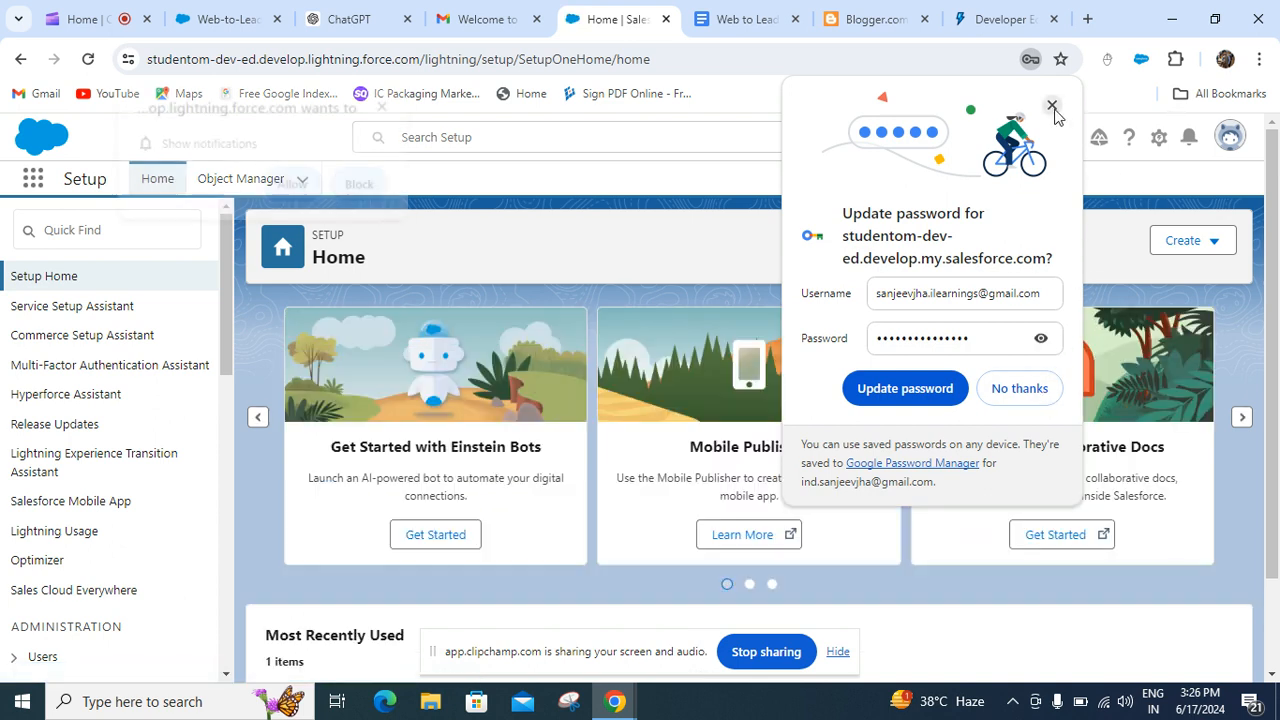
Step: Dismiss Chrome's update-password offer, allow notifications, and inspect the org's domain in the address bar
click(1020, 388)
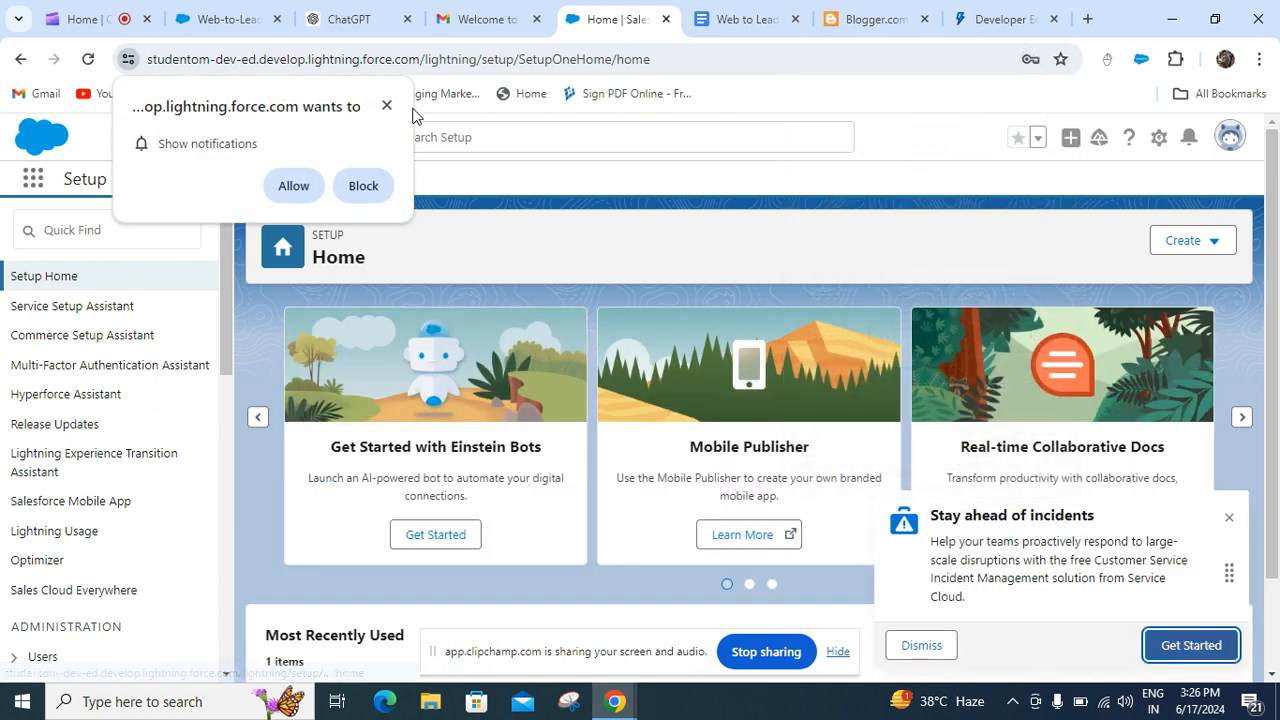
click(316, 182)
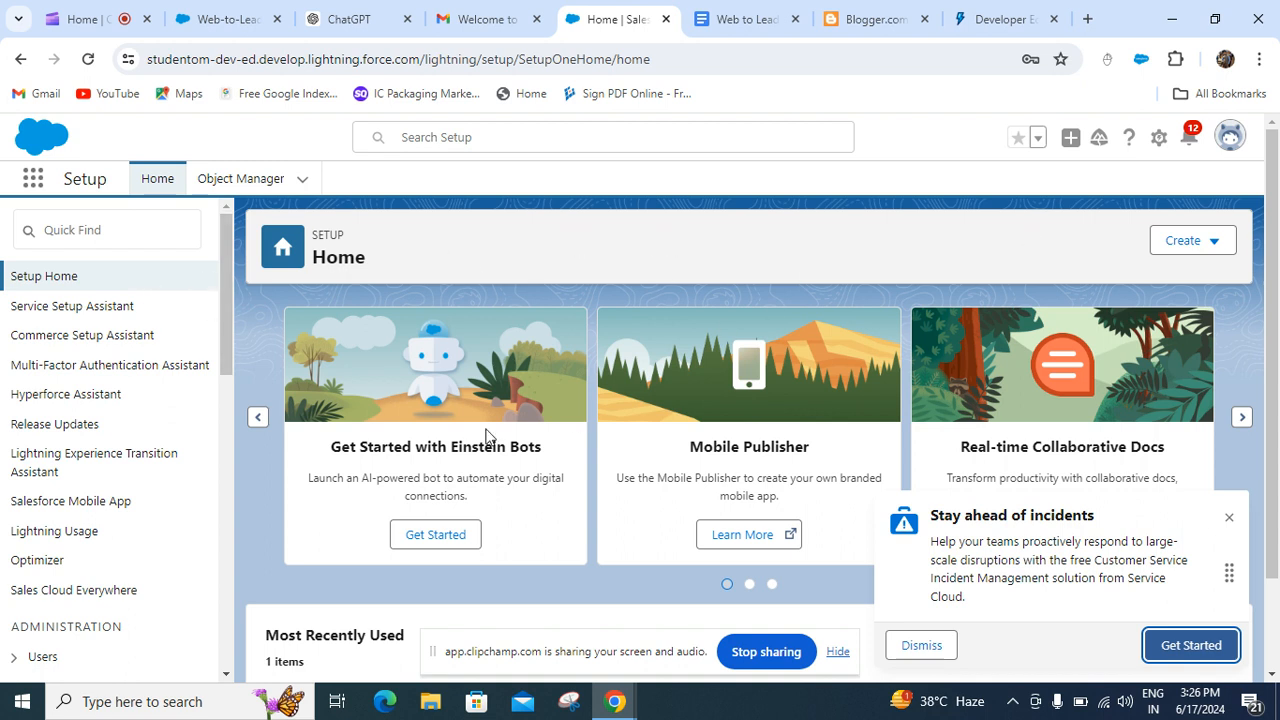
click(214, 60)
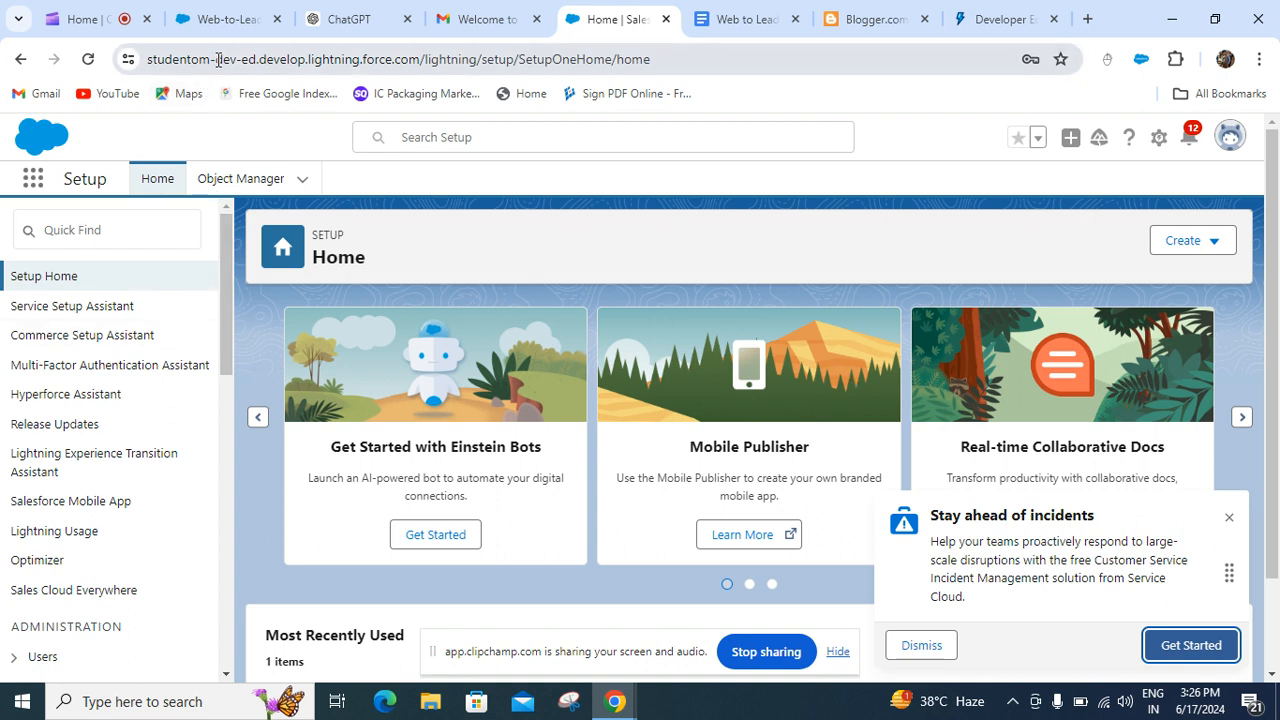
drag(214, 60, 376, 64)
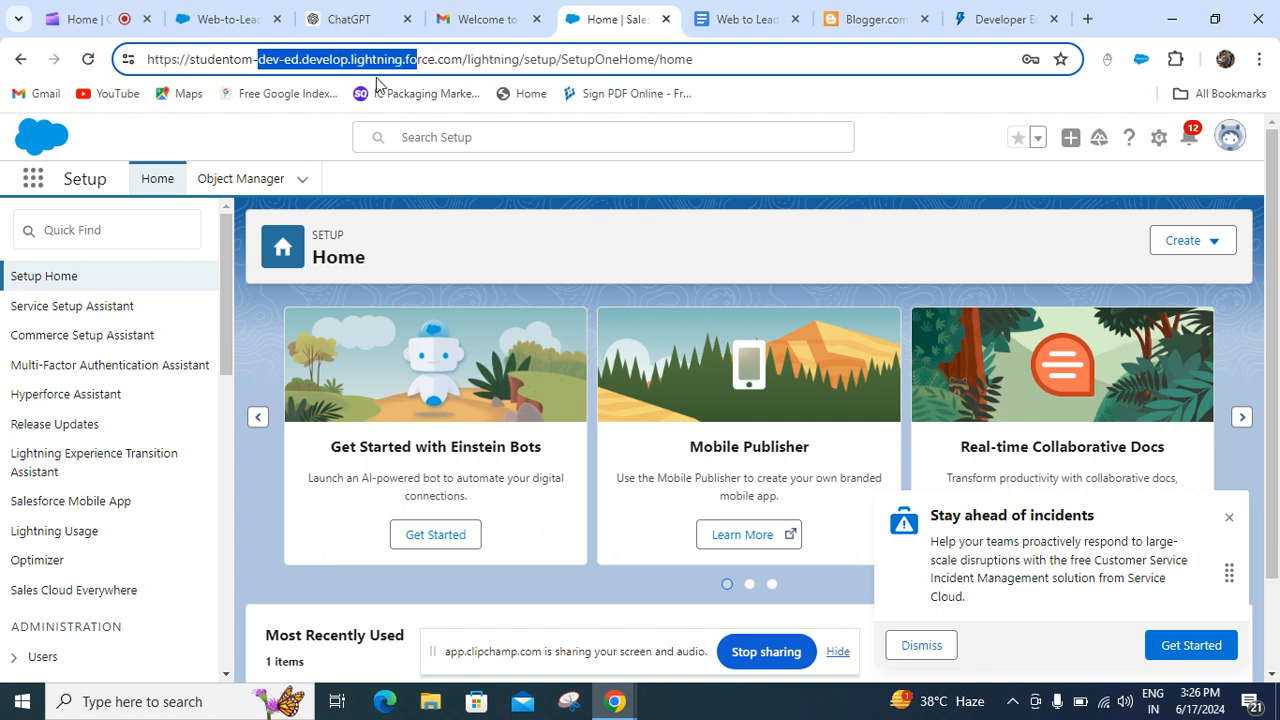
click(436, 229)
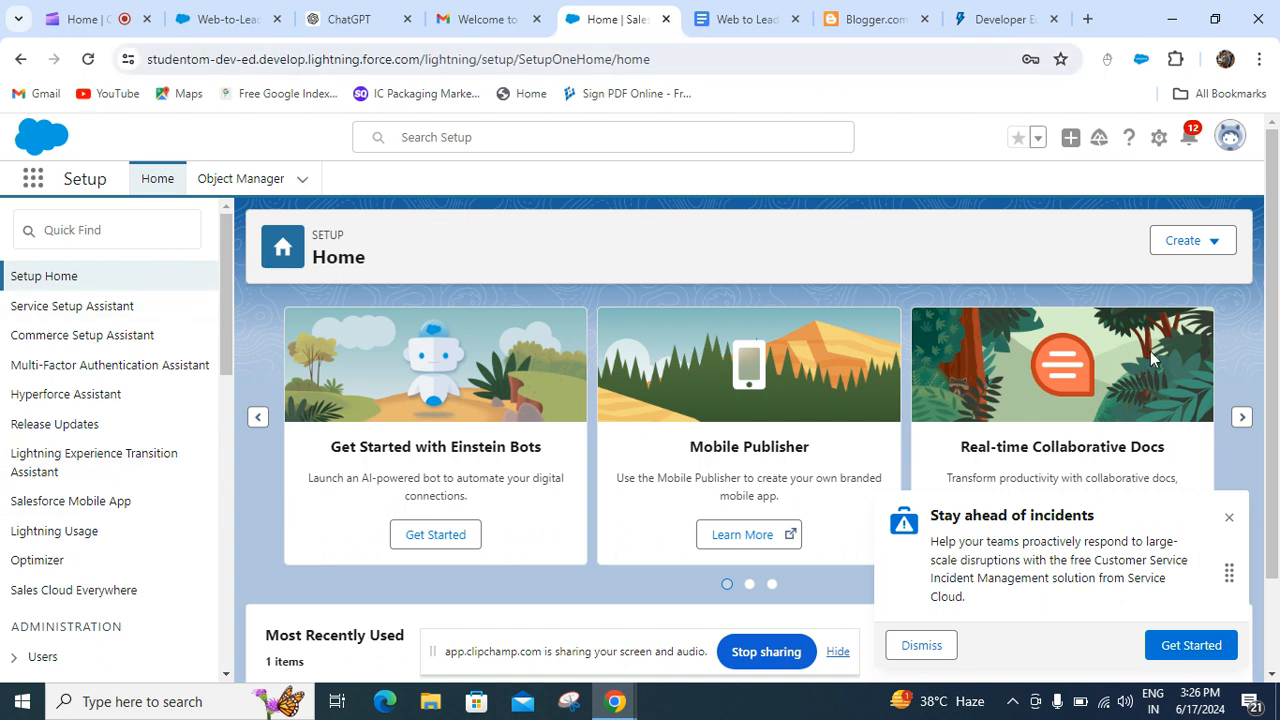
scroll(644, 409, down, 1)
scroll(644, 409, up, 1)
Step: Search Setup Quick Find for 'company info' and open Company Information under Company Settings
click(141, 239)
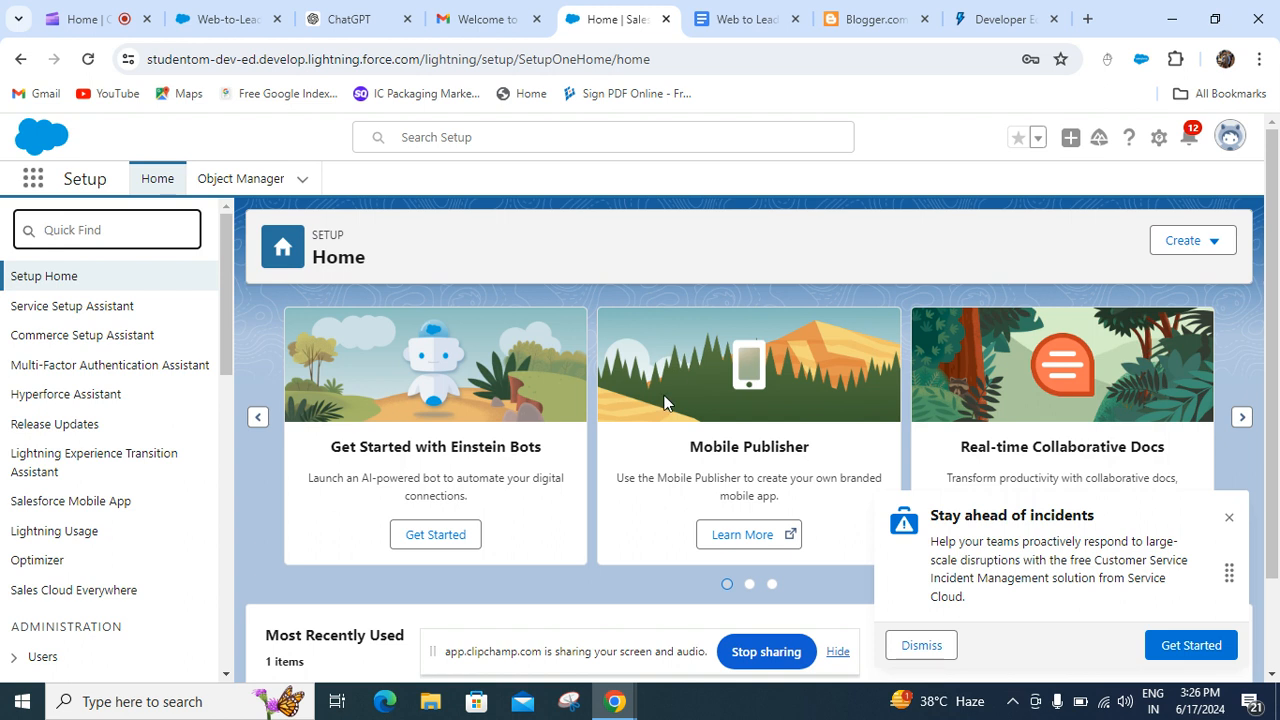
text(comany infor)
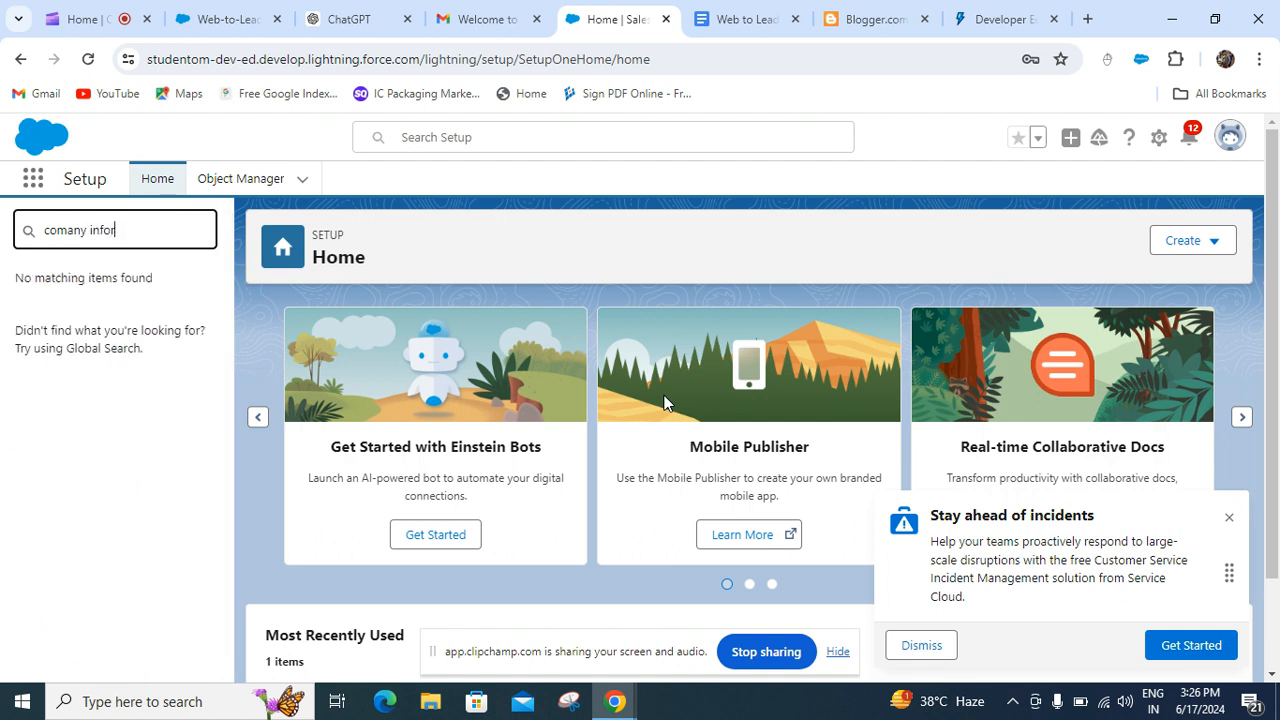
key(BackSpace)
key(BackSpace)
key(BackSpace)
key(BackSpace)
key(BackSpace)
key(BackSpace)
text(pan)
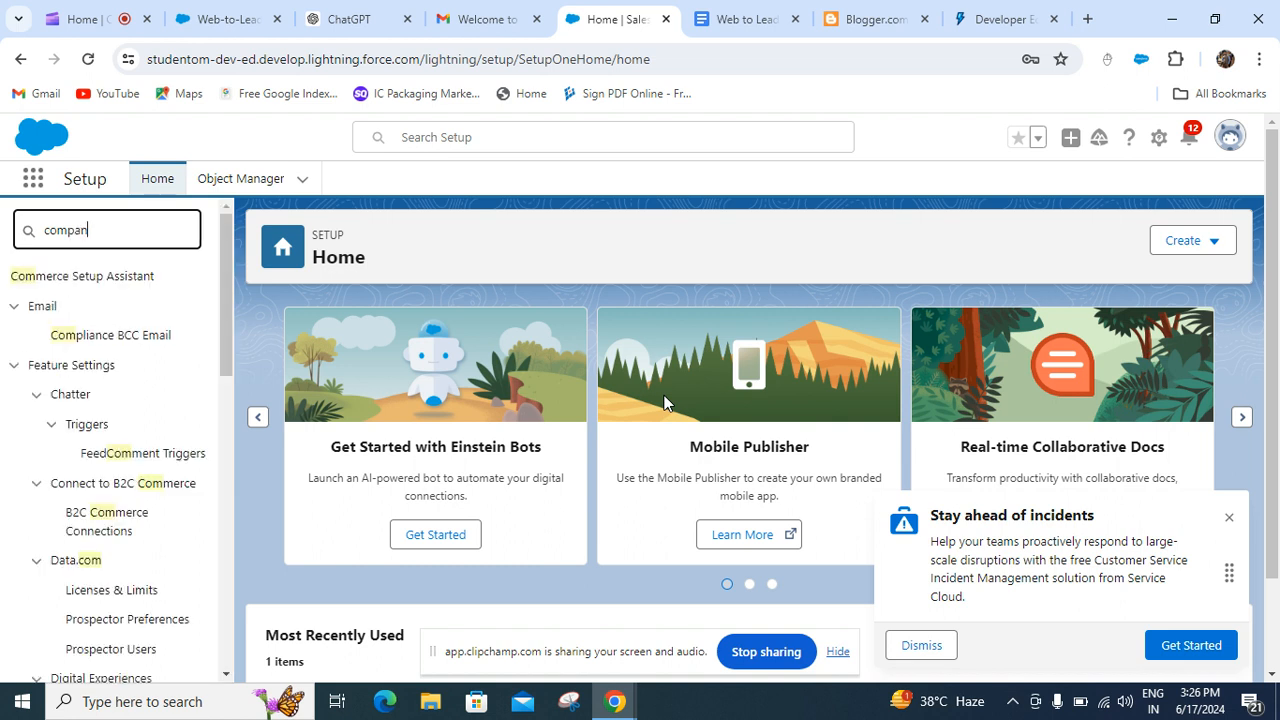
text(y inf)
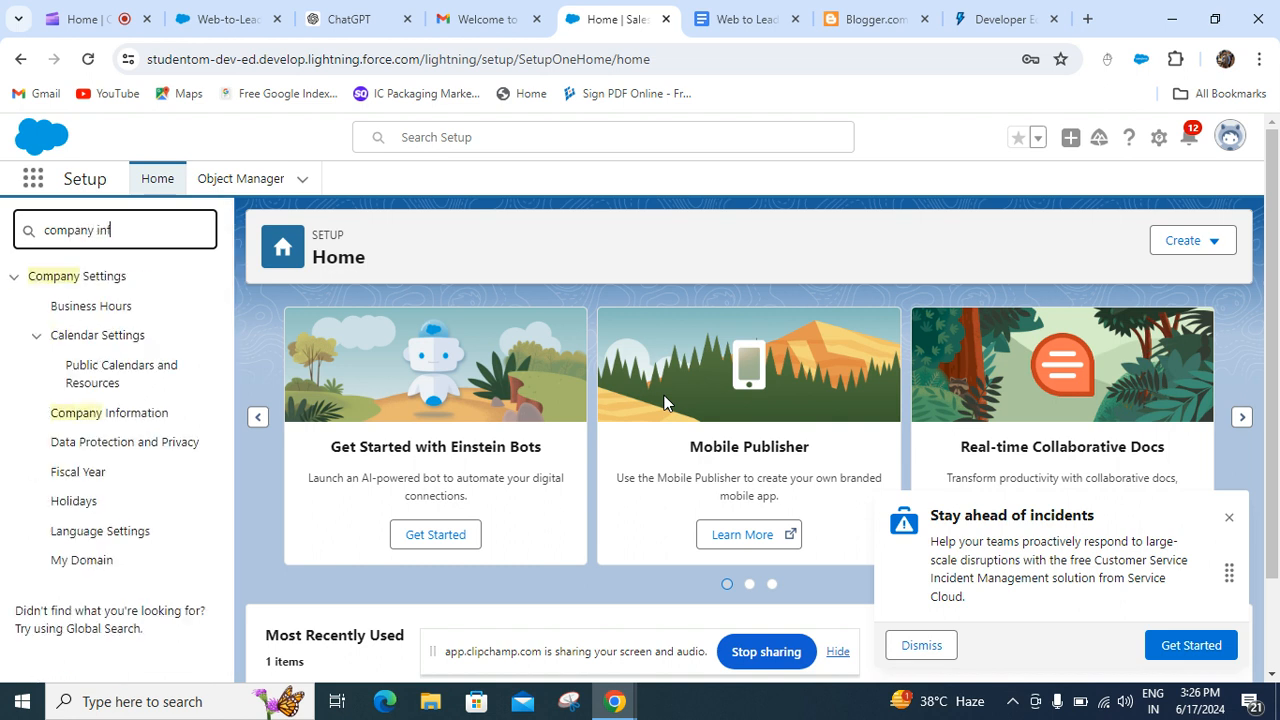
text(o)
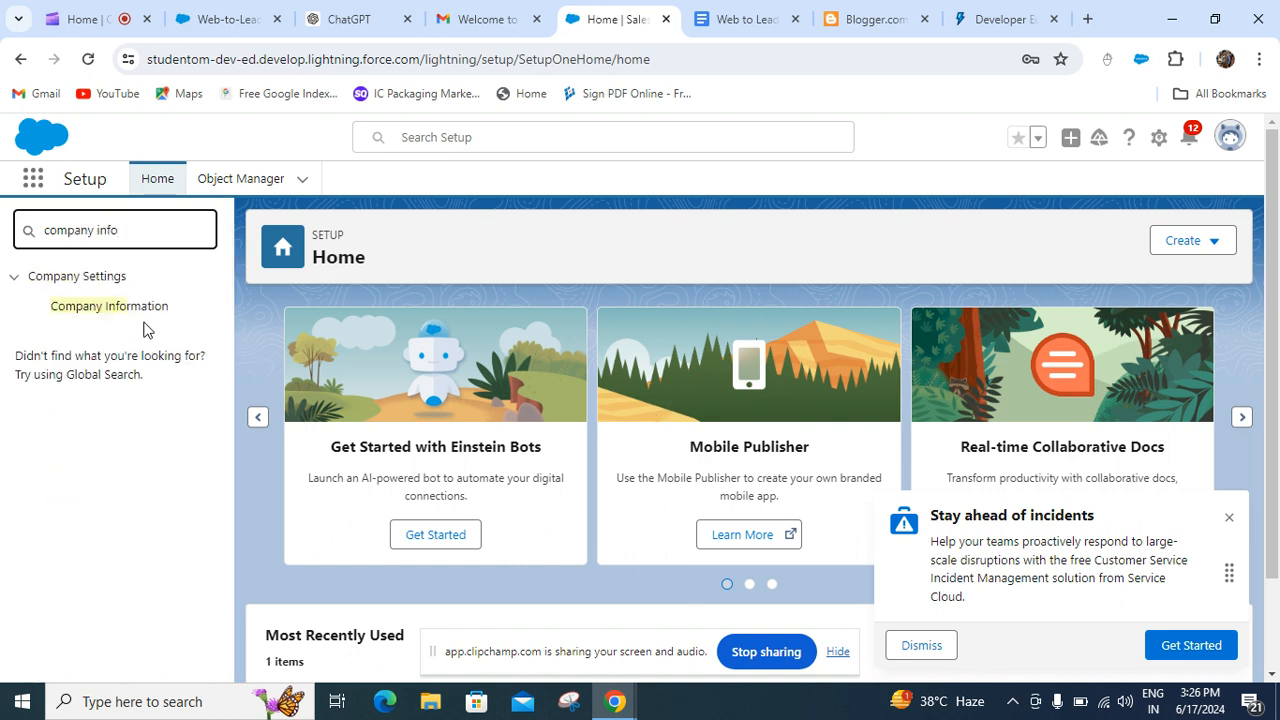
click(140, 314)
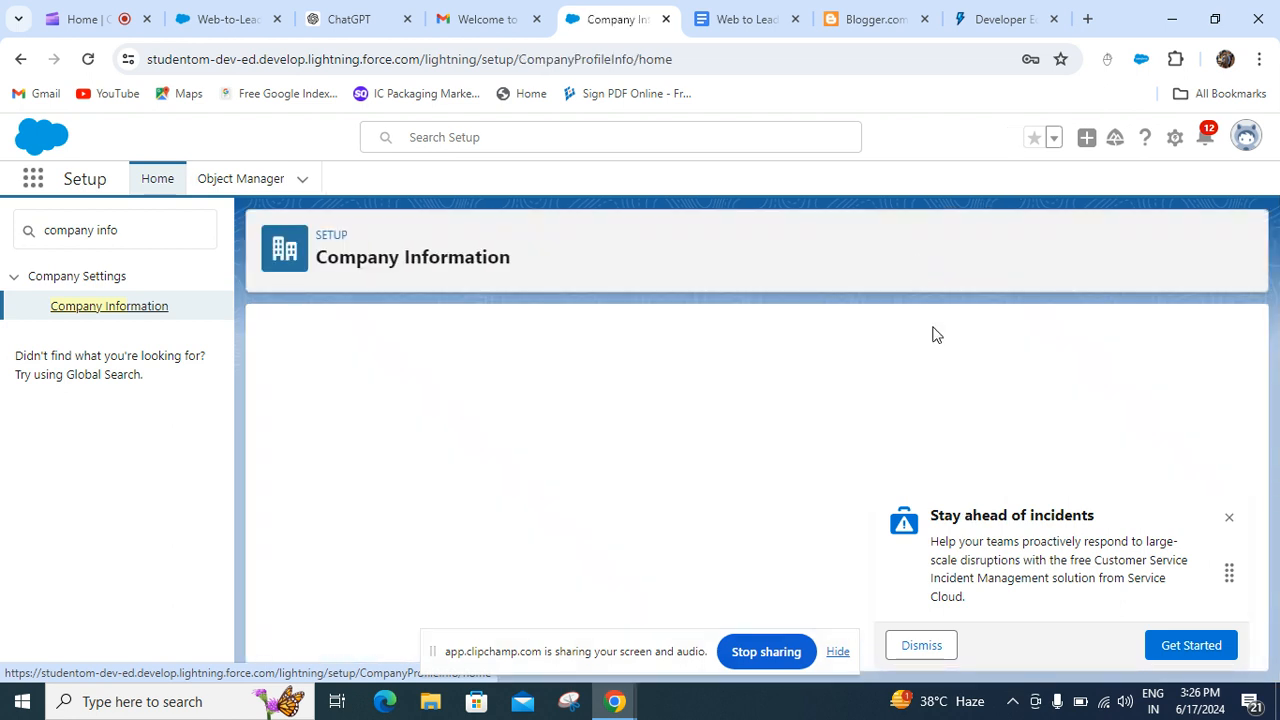
Step: Close the incidents popup and look over the Company Information heading, primary contact and address
click(1229, 517)
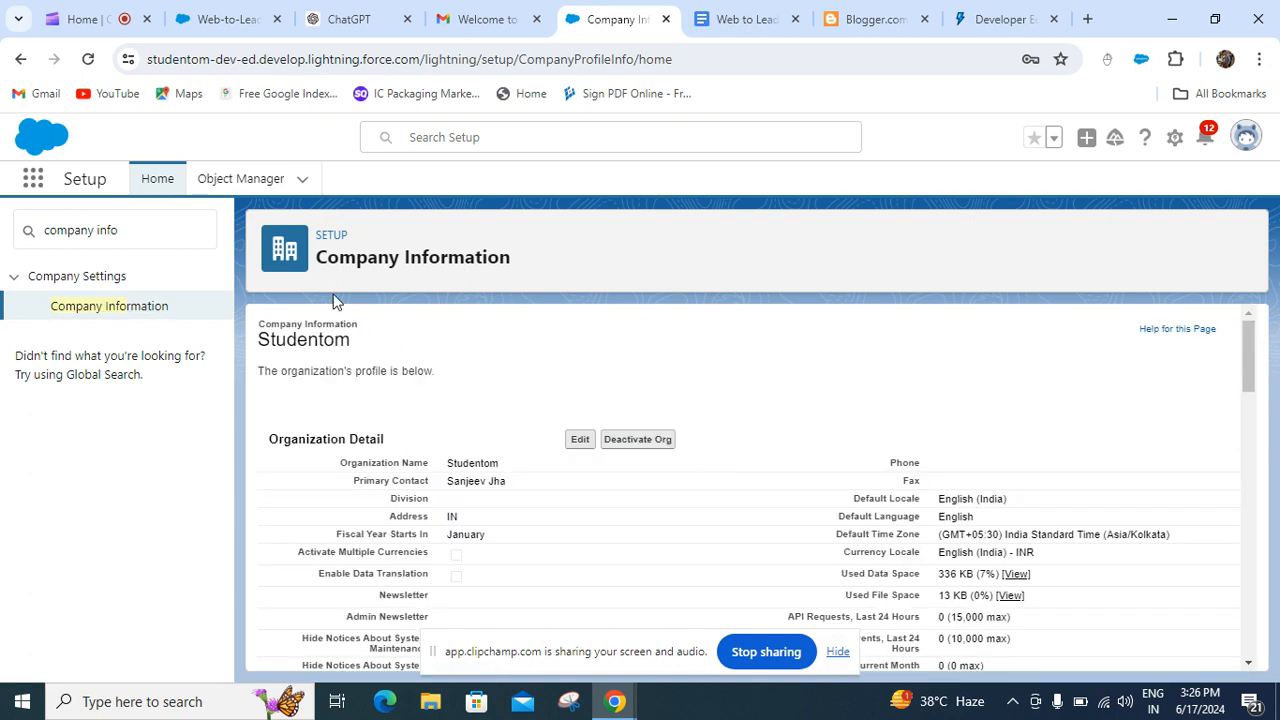
drag(317, 247, 550, 280)
click(255, 347)
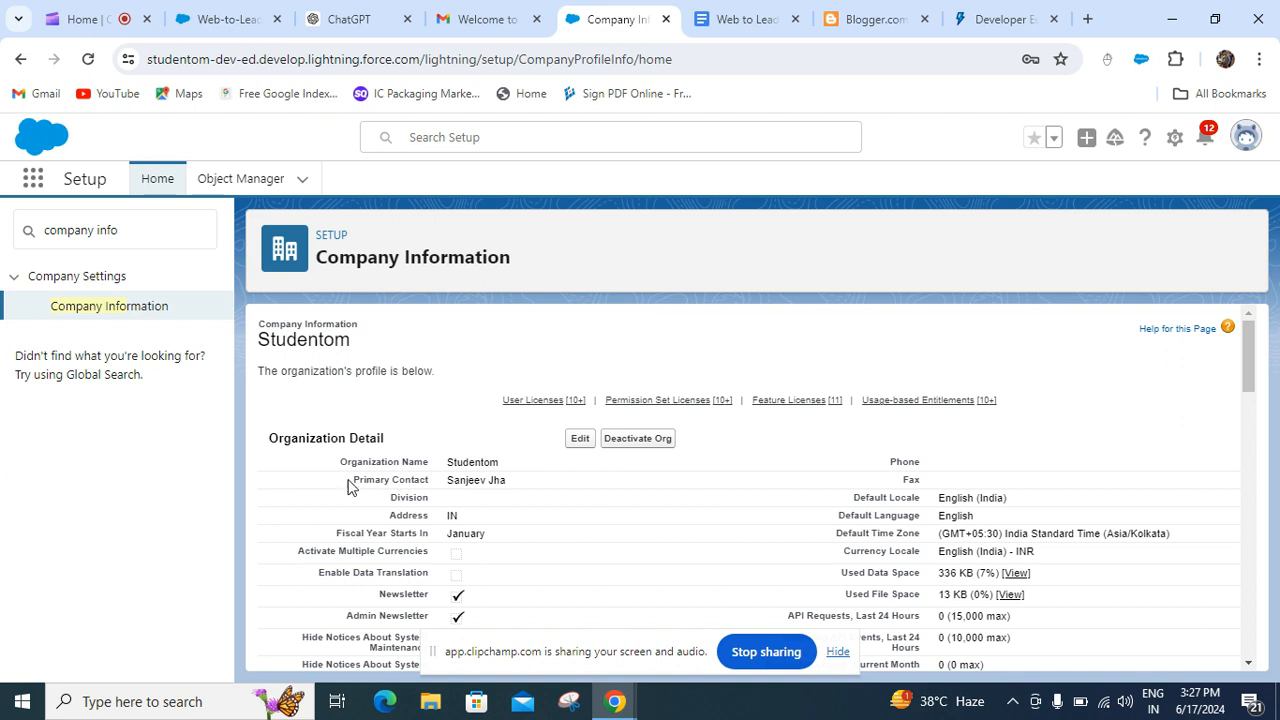
drag(351, 483, 494, 480)
click(503, 483)
scroll(503, 483, down, 1)
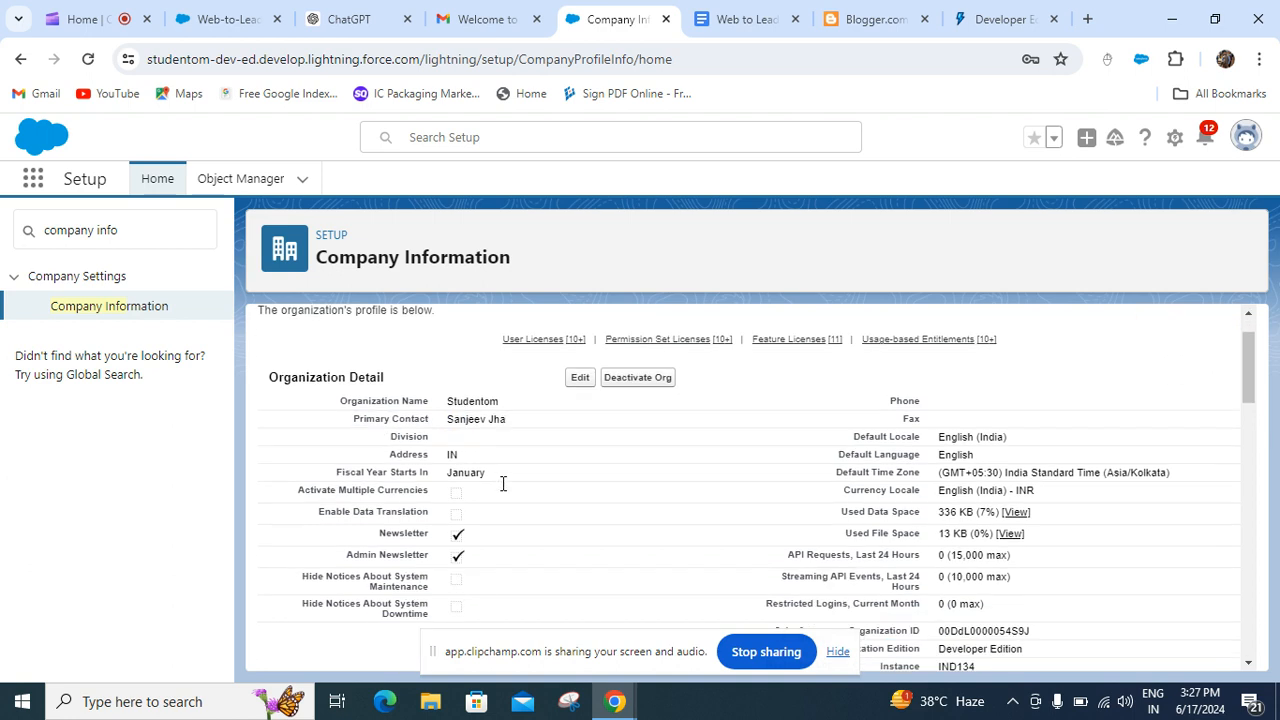
drag(388, 422, 451, 424)
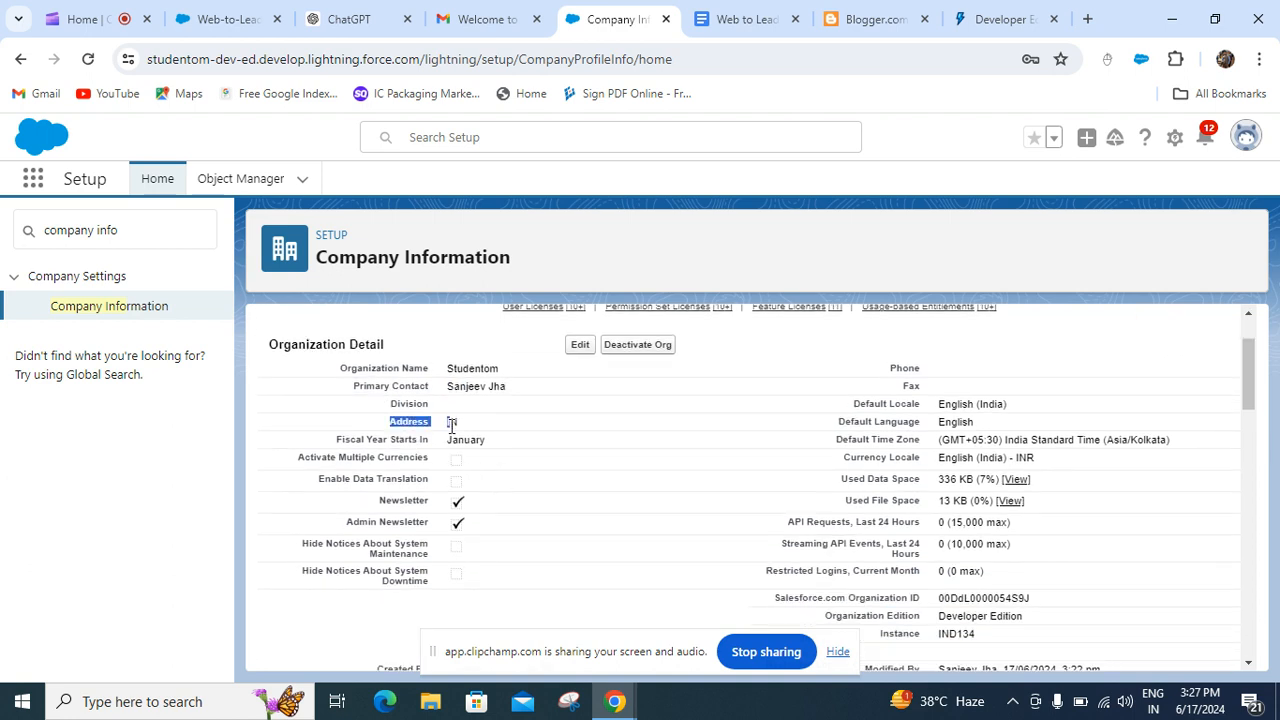
Step: Review the license tables, including Permission Set Licenses, then open Object Manager and the Web to Lead Form doc
scroll(981, 480, down, 2)
scroll(981, 472, up, 3)
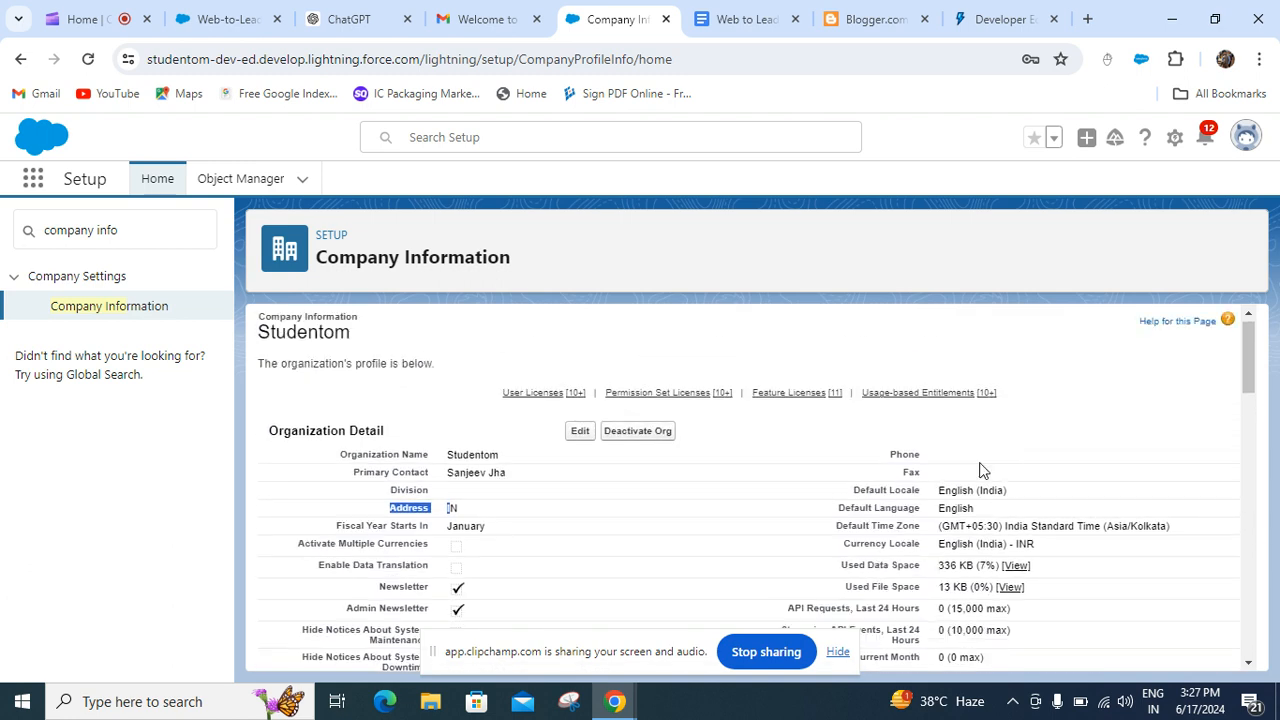
scroll(869, 447, down, 2)
scroll(890, 362, up, 1)
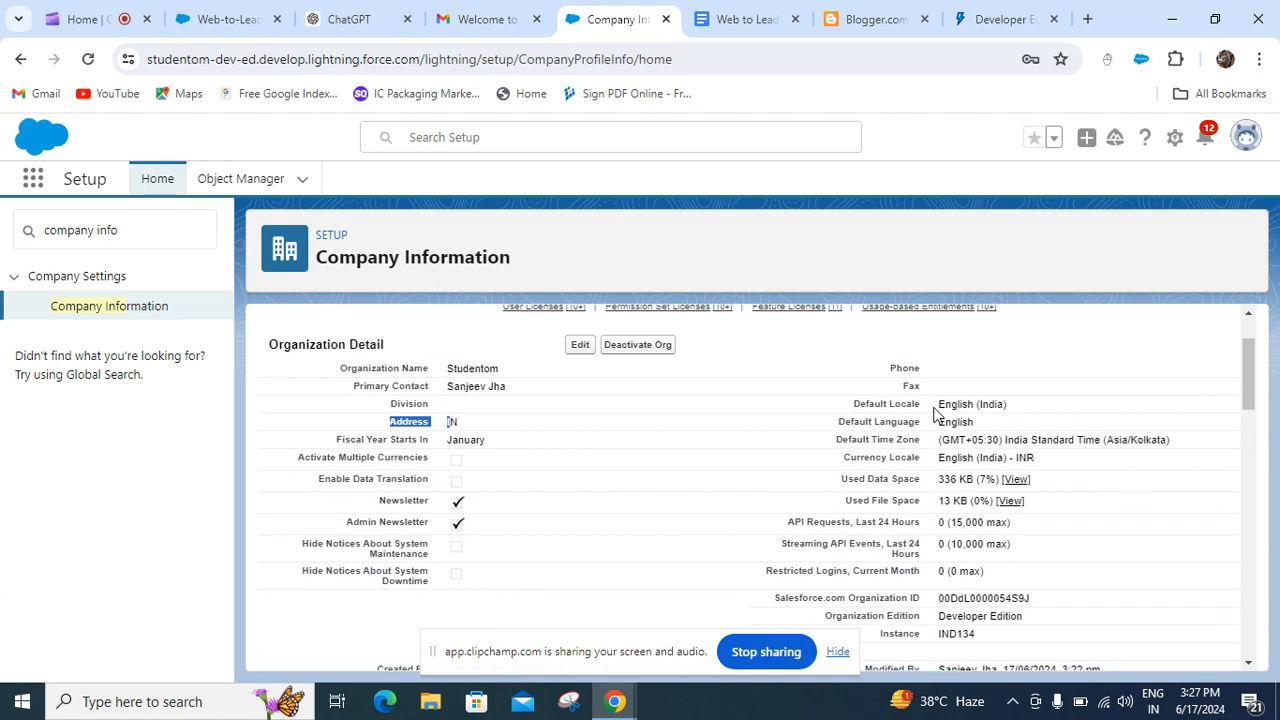
scroll(929, 477, down, 1)
scroll(985, 540, down, 2)
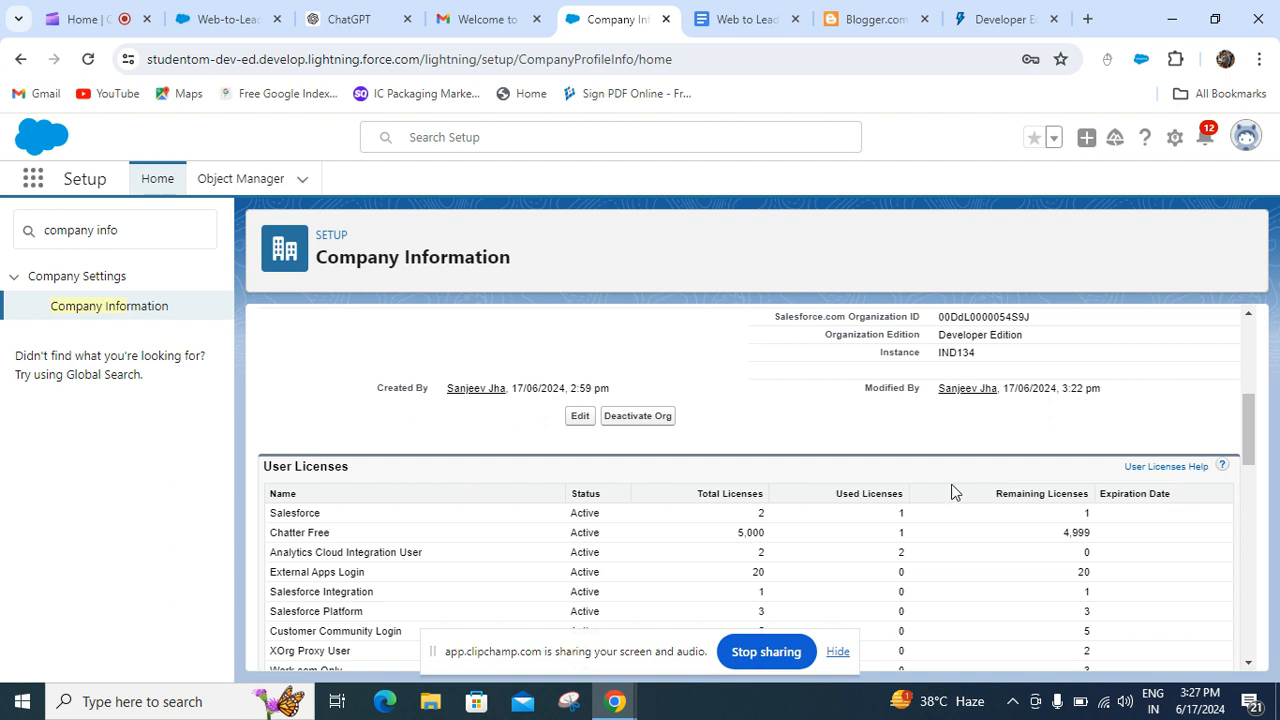
scroll(820, 492, down, 1)
drag(265, 375, 350, 376)
drag(795, 443, 768, 492)
scroll(690, 487, down, 3)
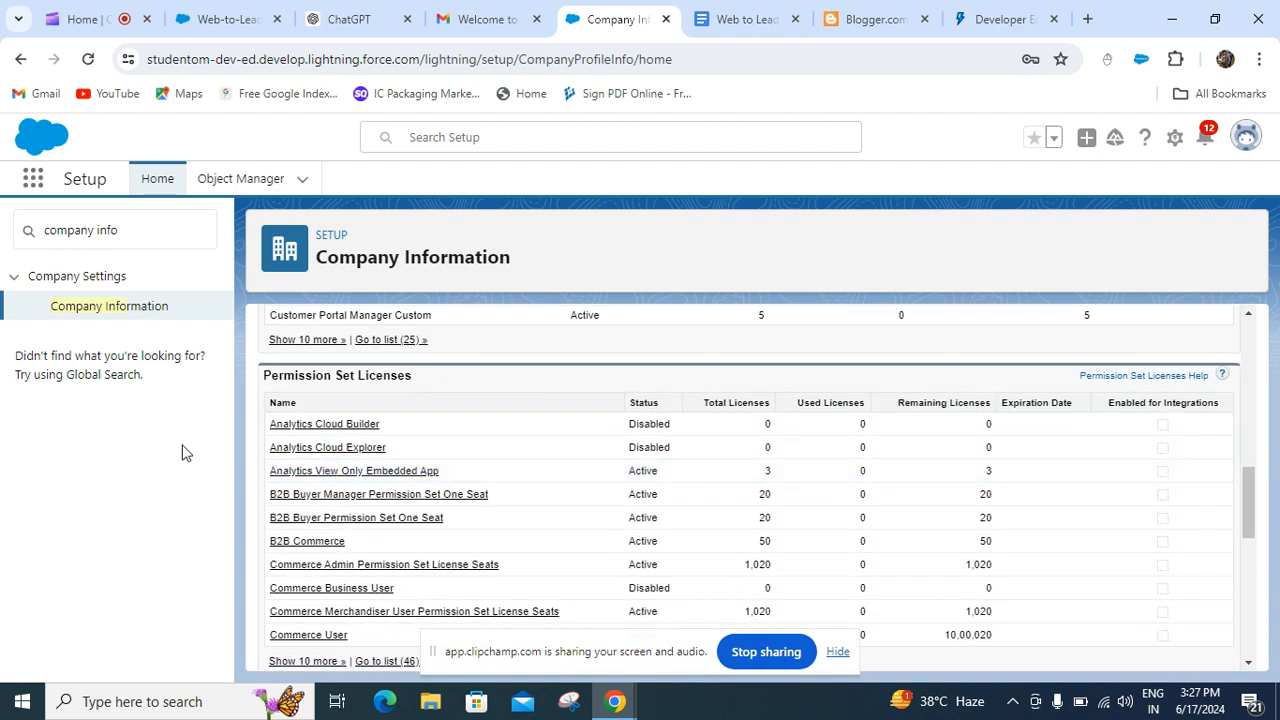
drag(278, 376, 446, 380)
scroll(677, 443, down, 4)
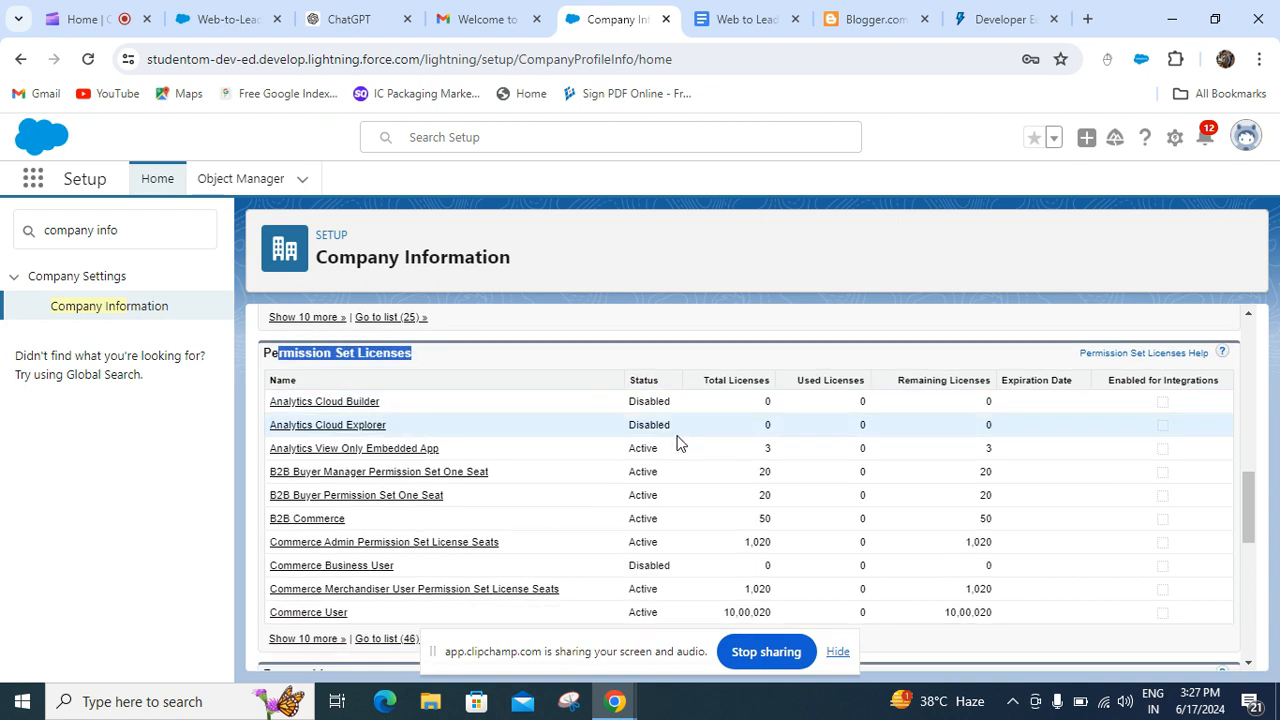
drag(263, 336, 394, 334)
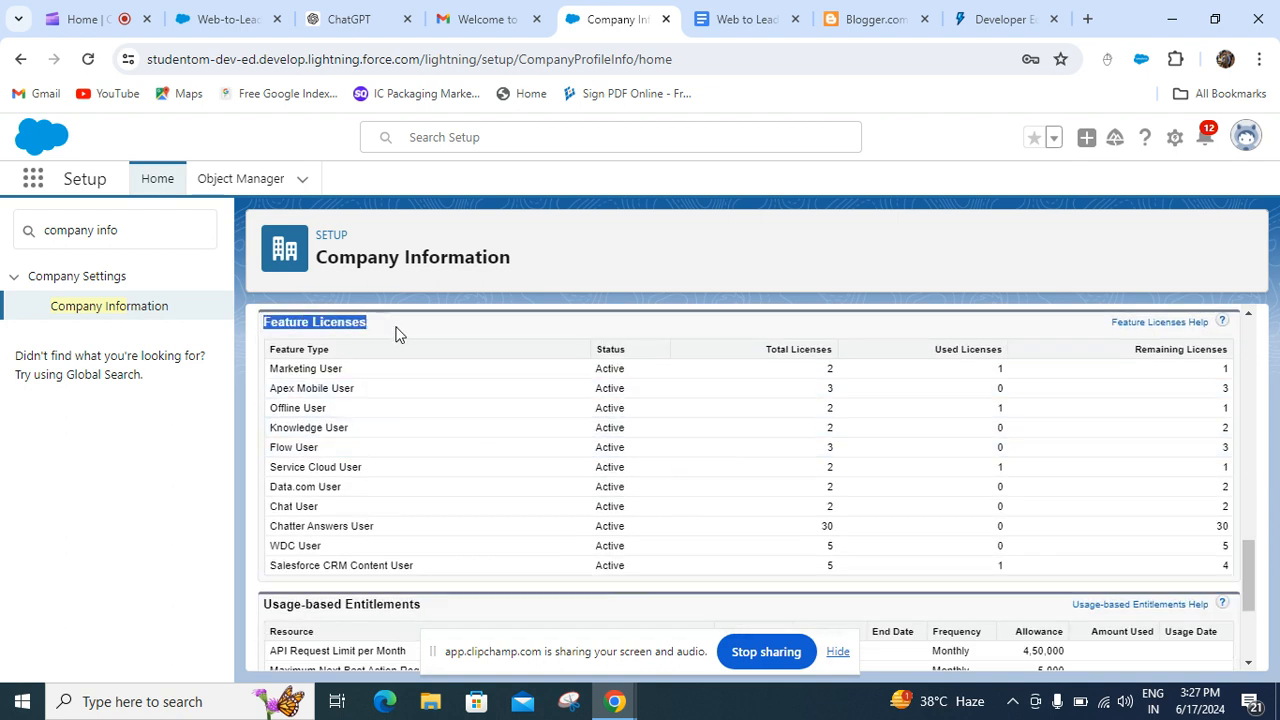
scroll(394, 334, down, 2)
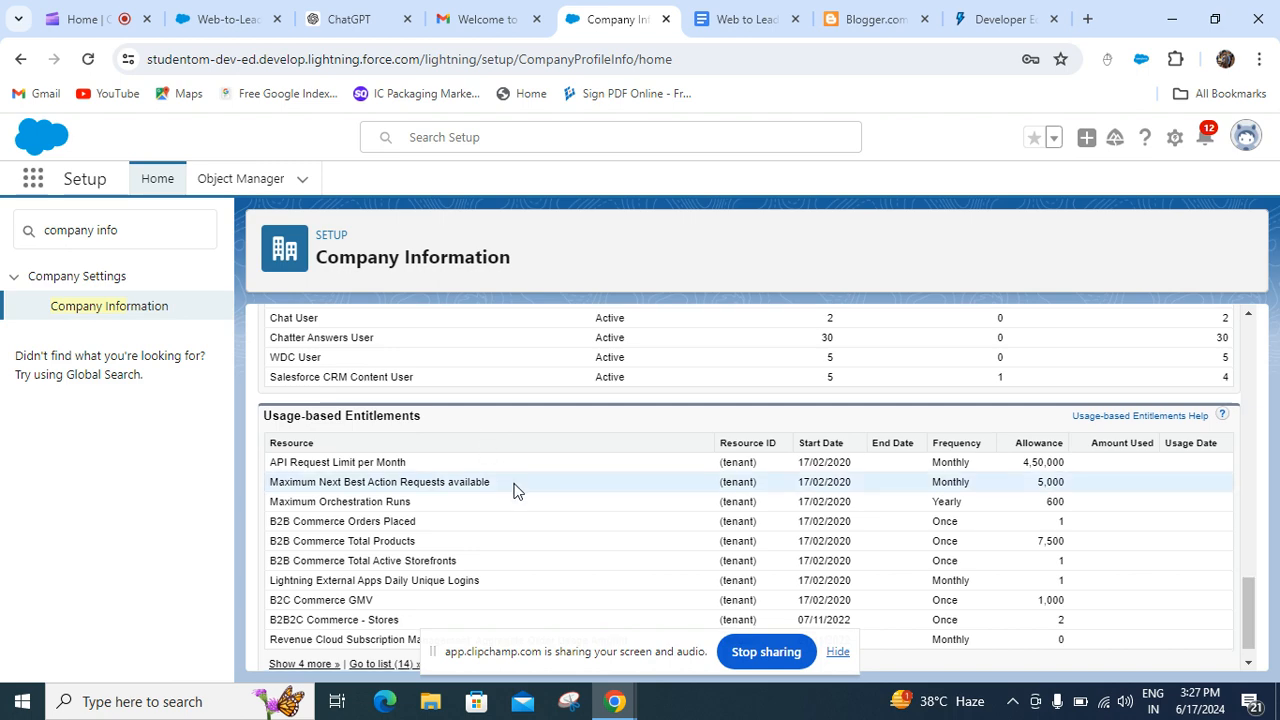
scroll(514, 489, down, 1)
scroll(626, 466, up, 3)
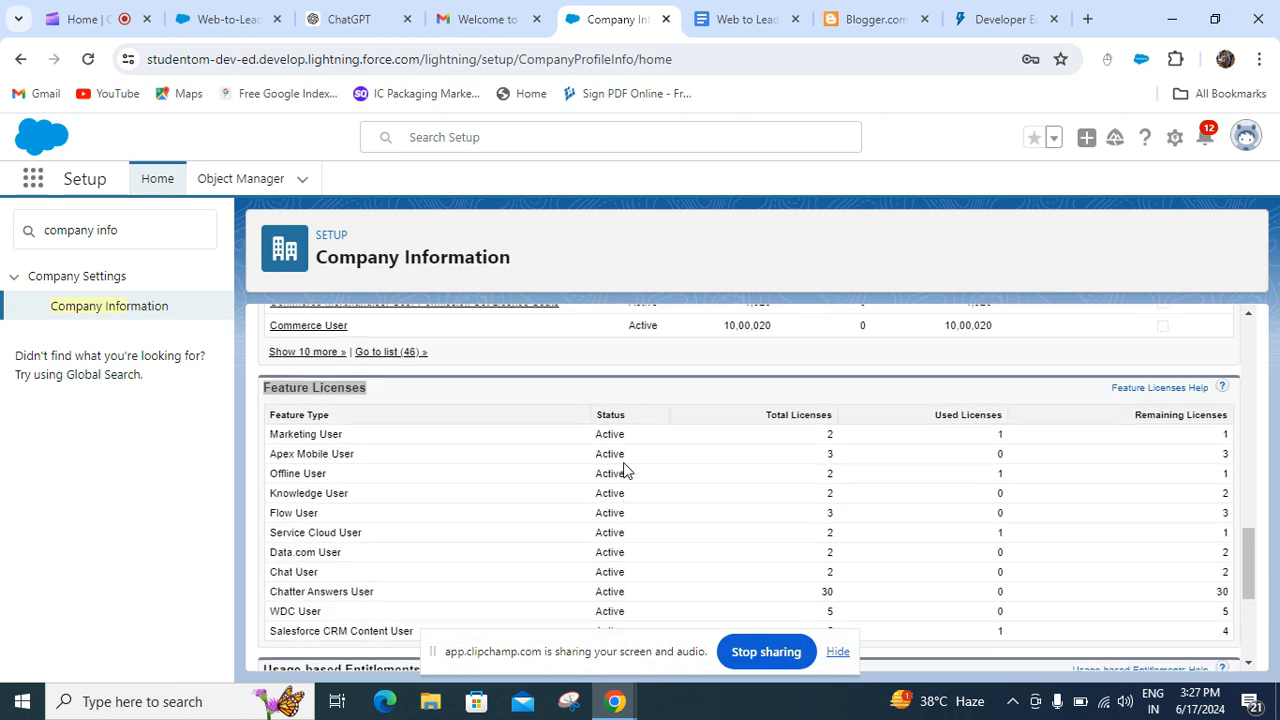
scroll(623, 464, up, 10)
scroll(659, 452, up, 1)
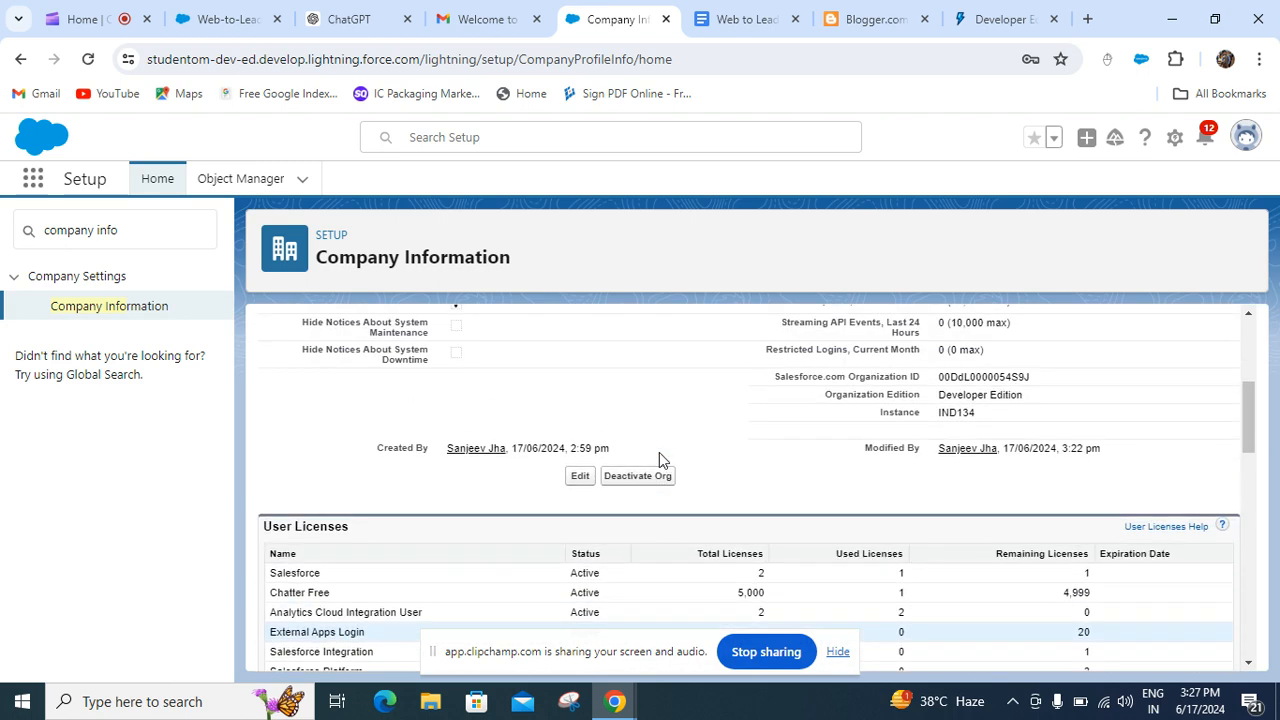
scroll(514, 430, up, 3)
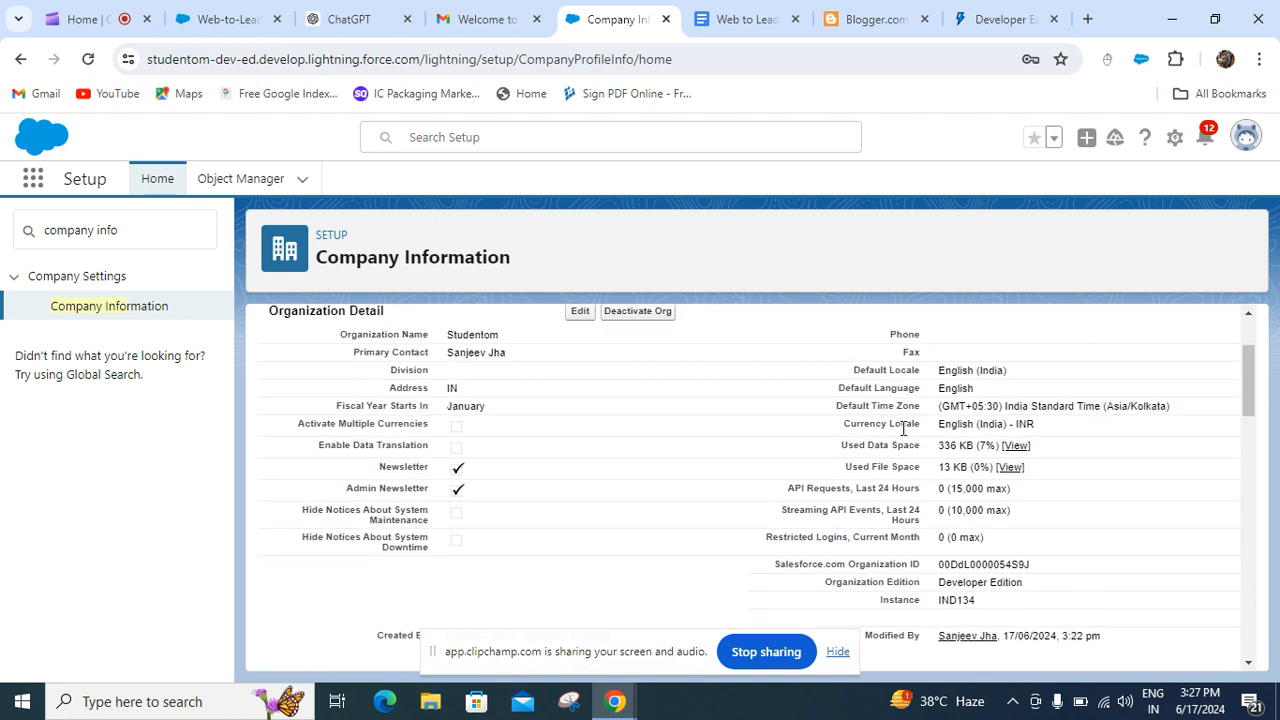
scroll(1050, 490, down, 3)
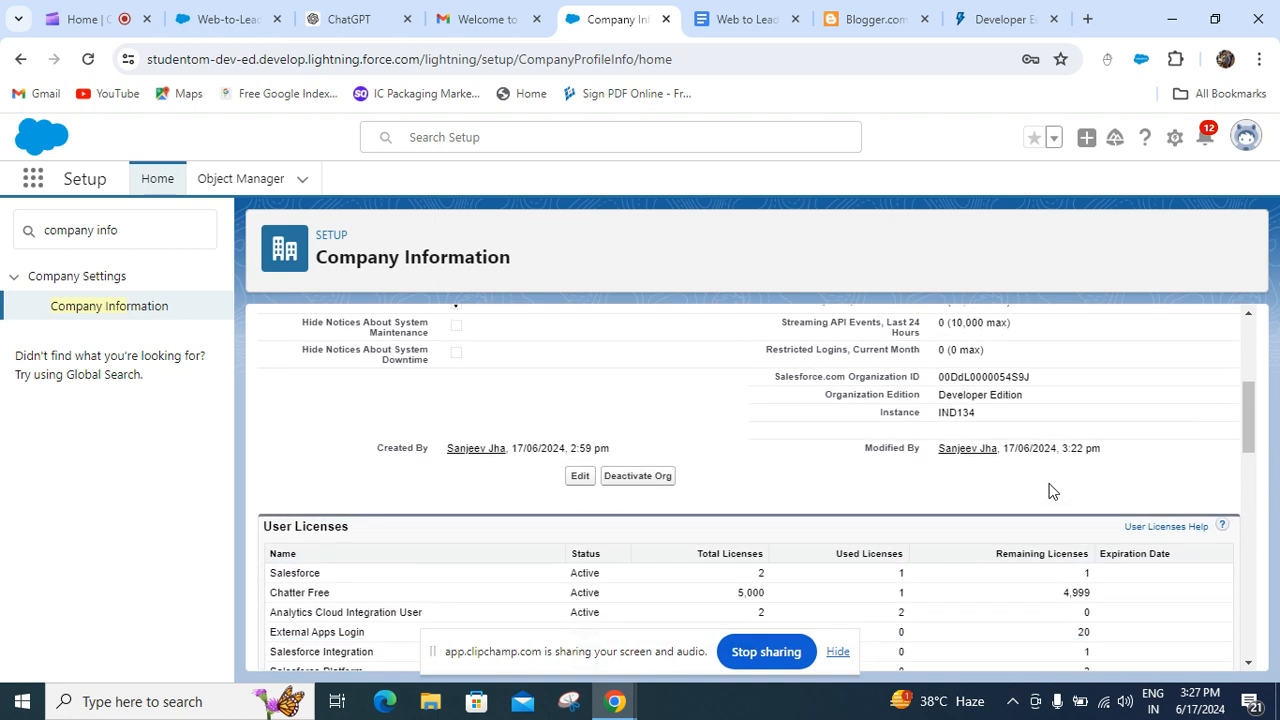
scroll(1050, 490, up, 5)
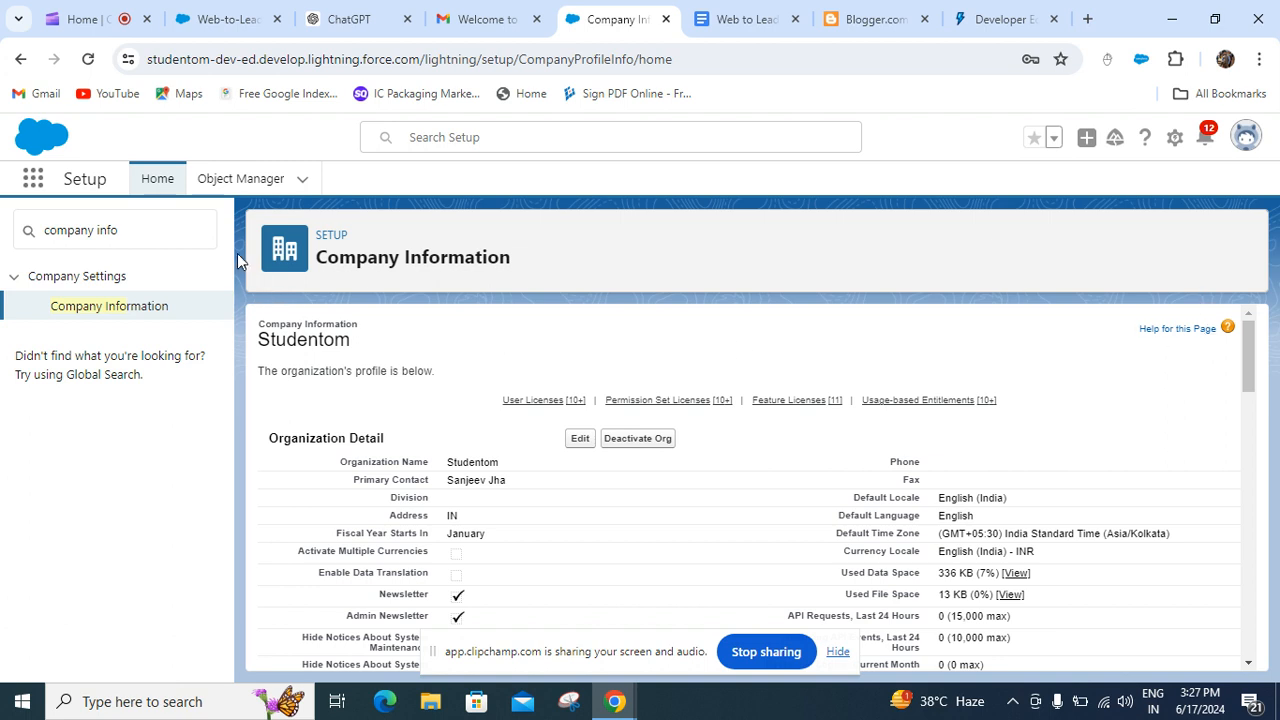
click(222, 186)
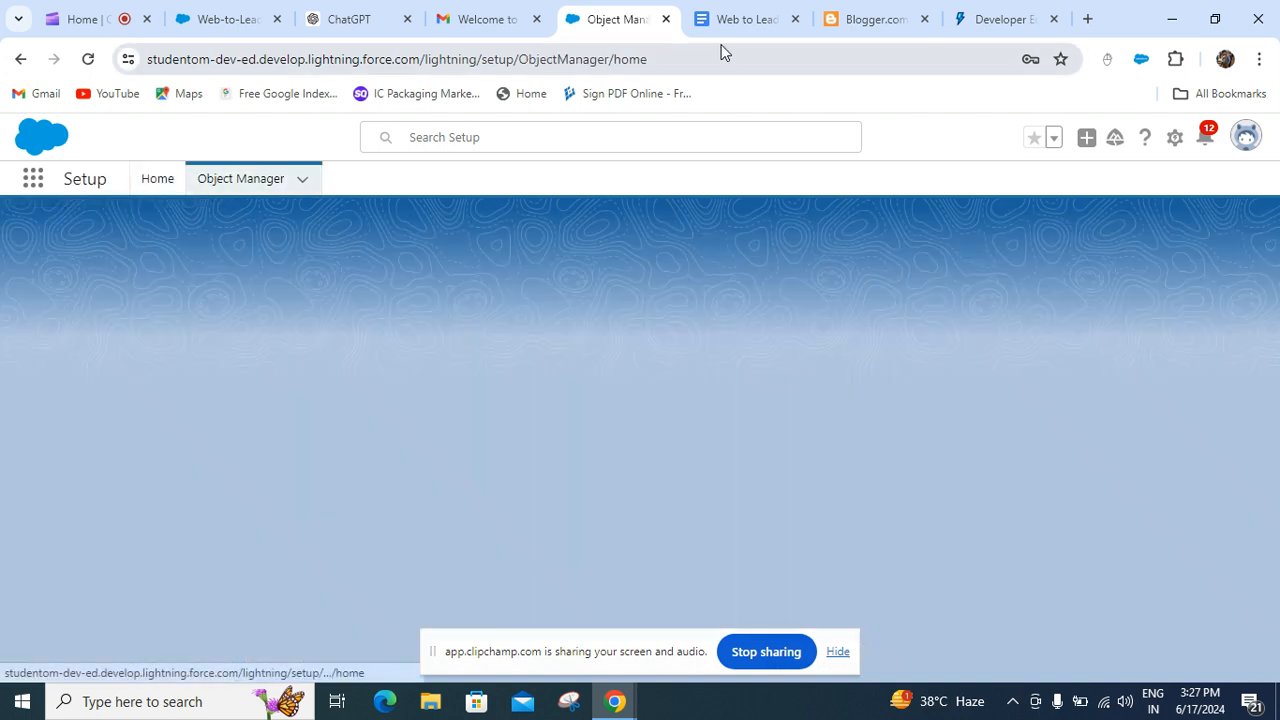
click(741, 24)
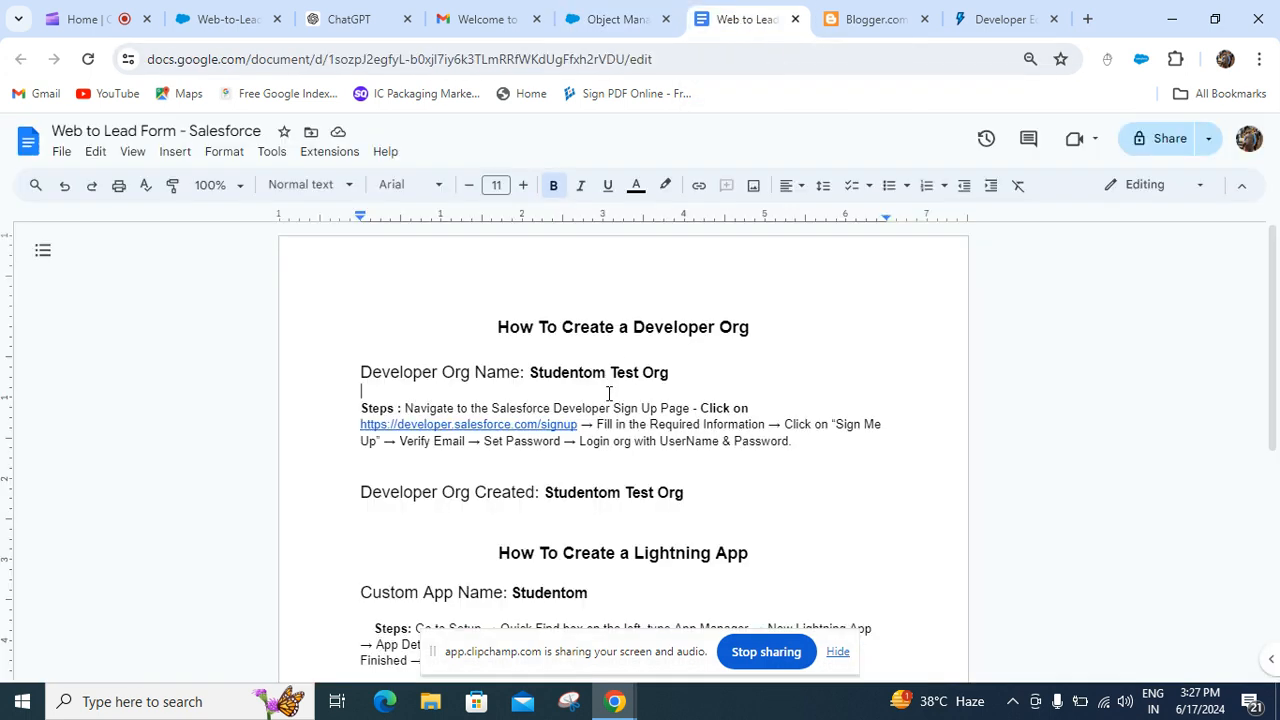
scroll(615, 470, down, 2)
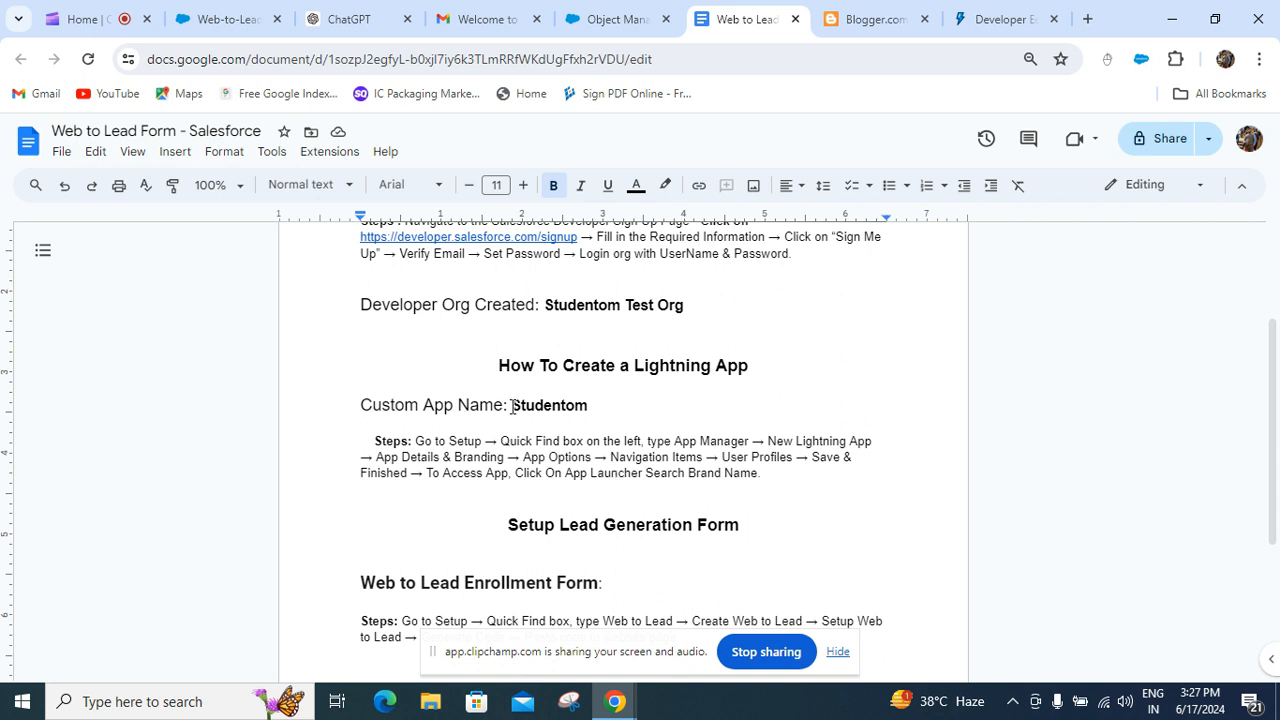
drag(512, 405, 594, 410)
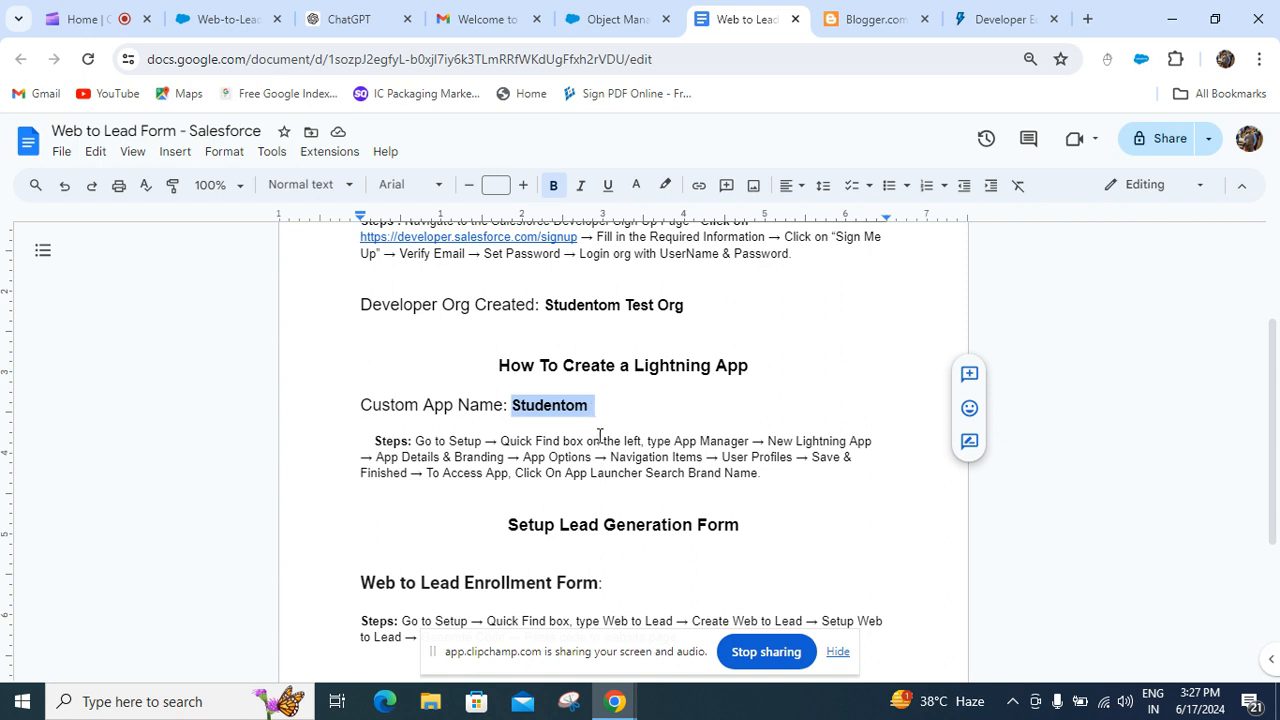
click(600, 436)
drag(356, 407, 503, 408)
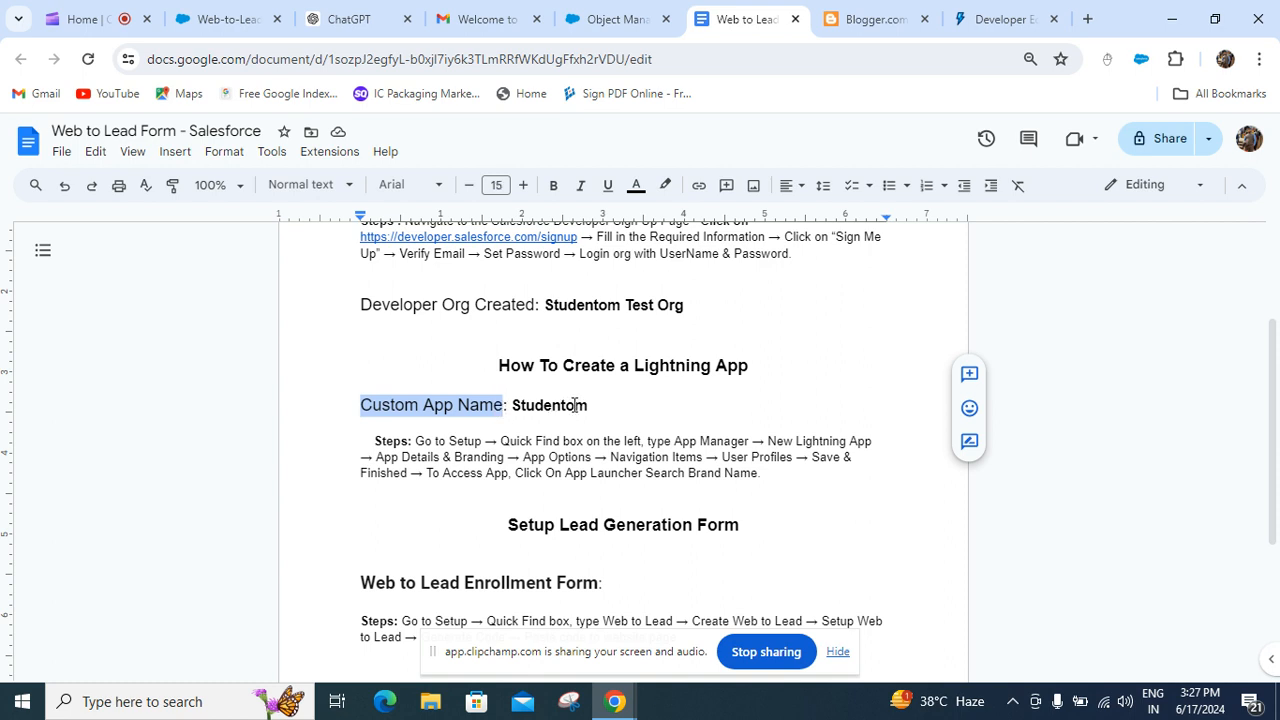
click(568, 405)
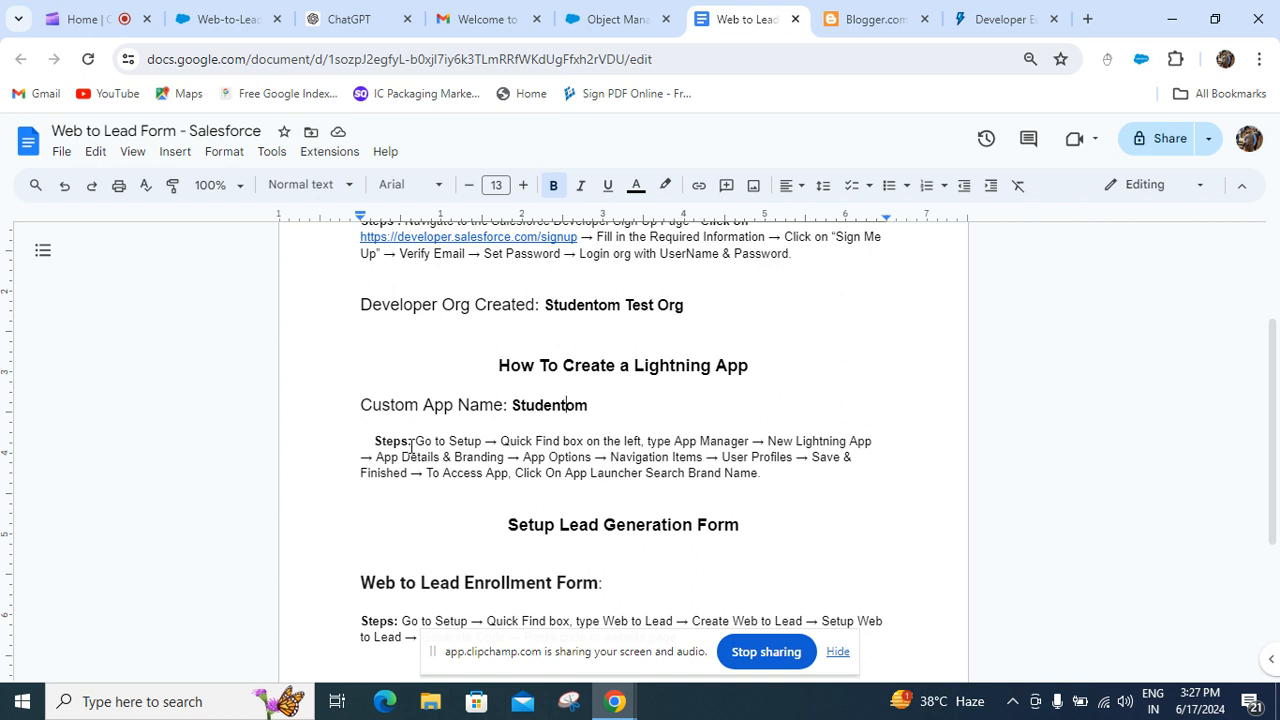
drag(414, 443, 772, 478)
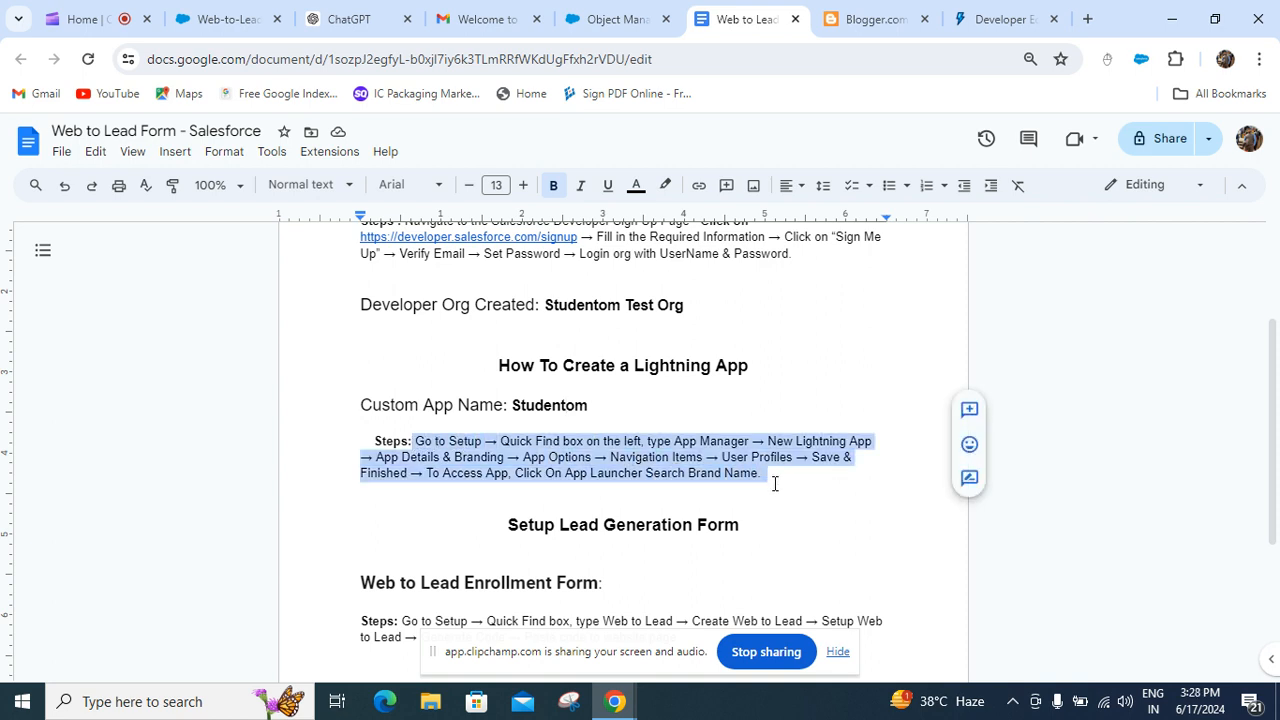
click(465, 444)
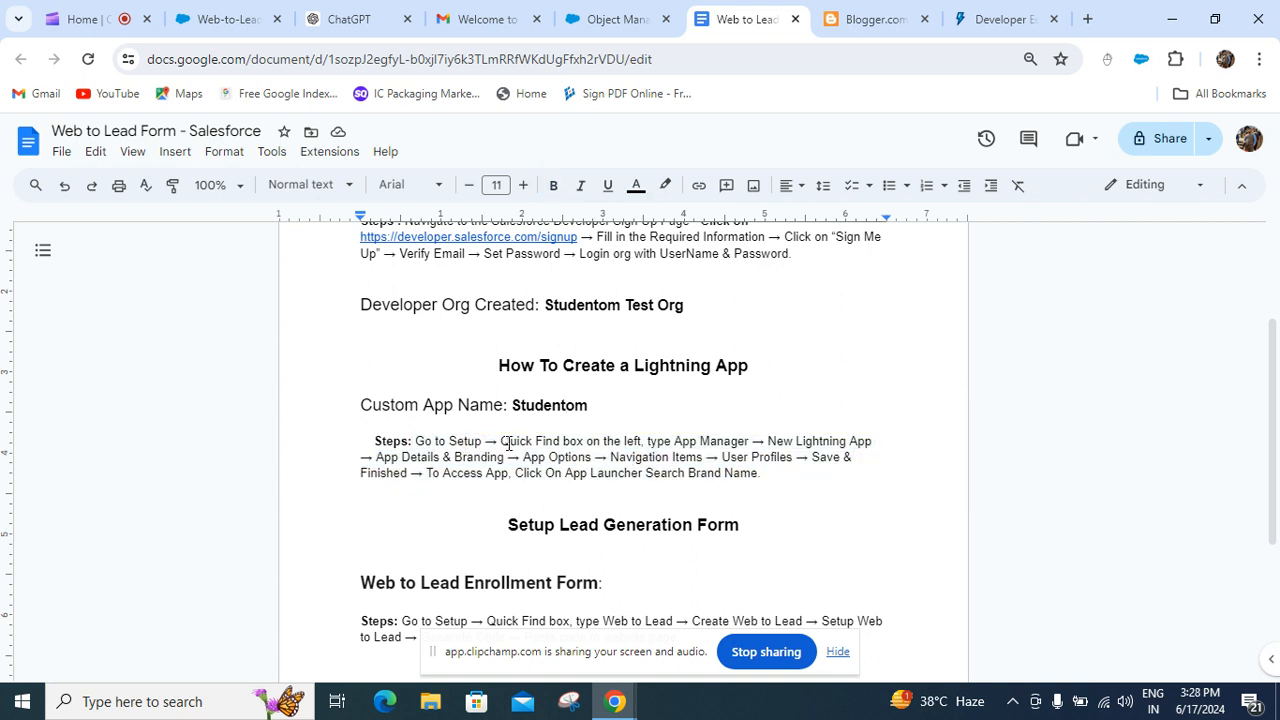
drag(508, 443, 742, 446)
click(788, 448)
click(622, 18)
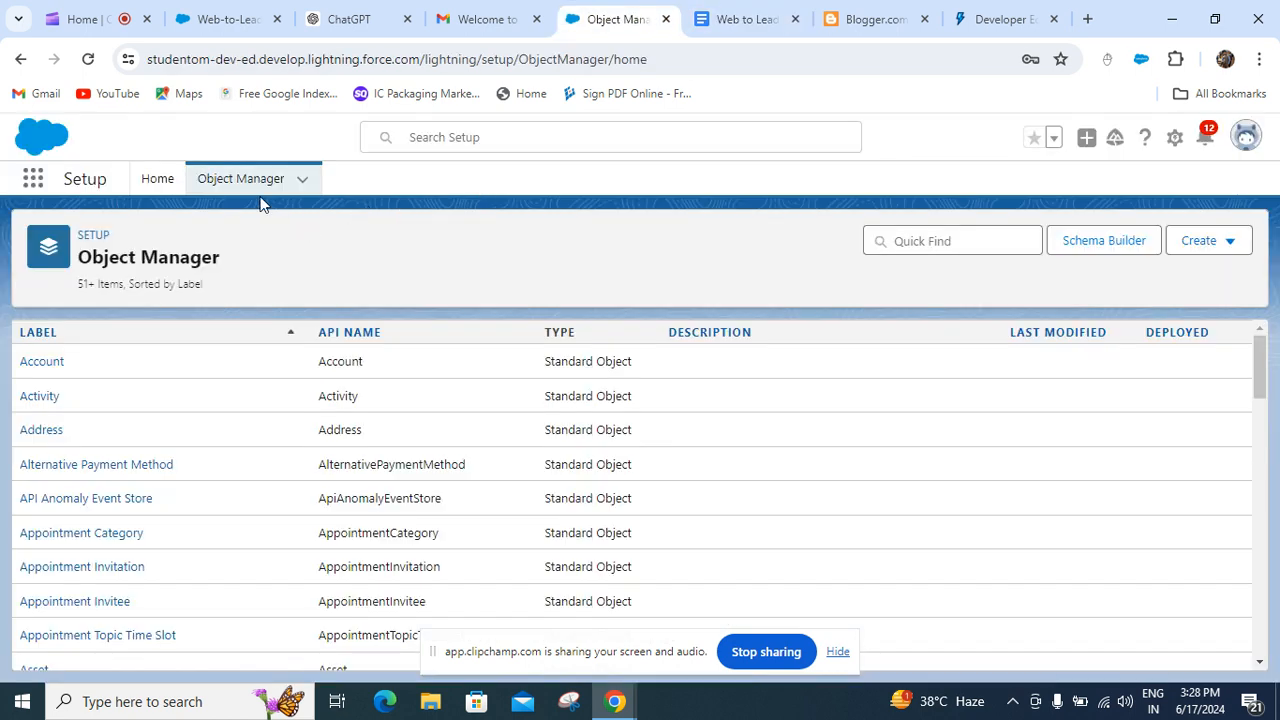
Step: Go to Setup Home and dismiss the 'Prepare for the new Setup domain' notice
click(166, 181)
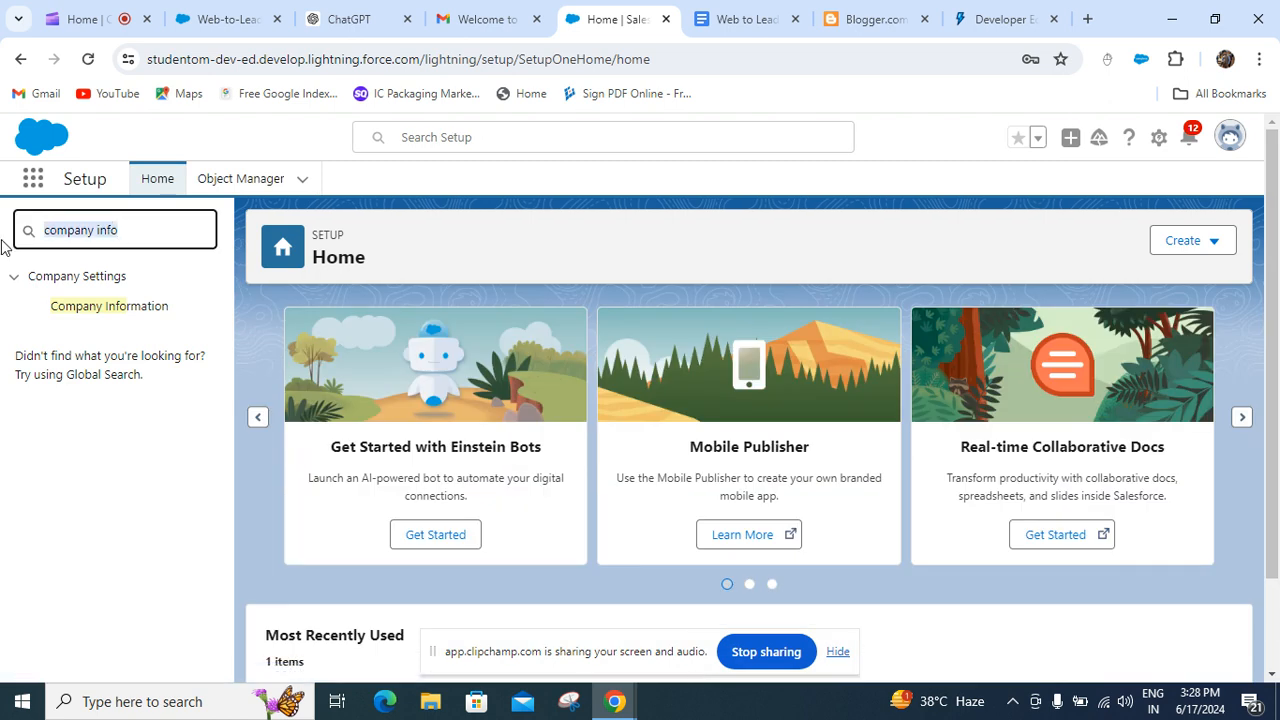
scroll(3, 247, down, 1)
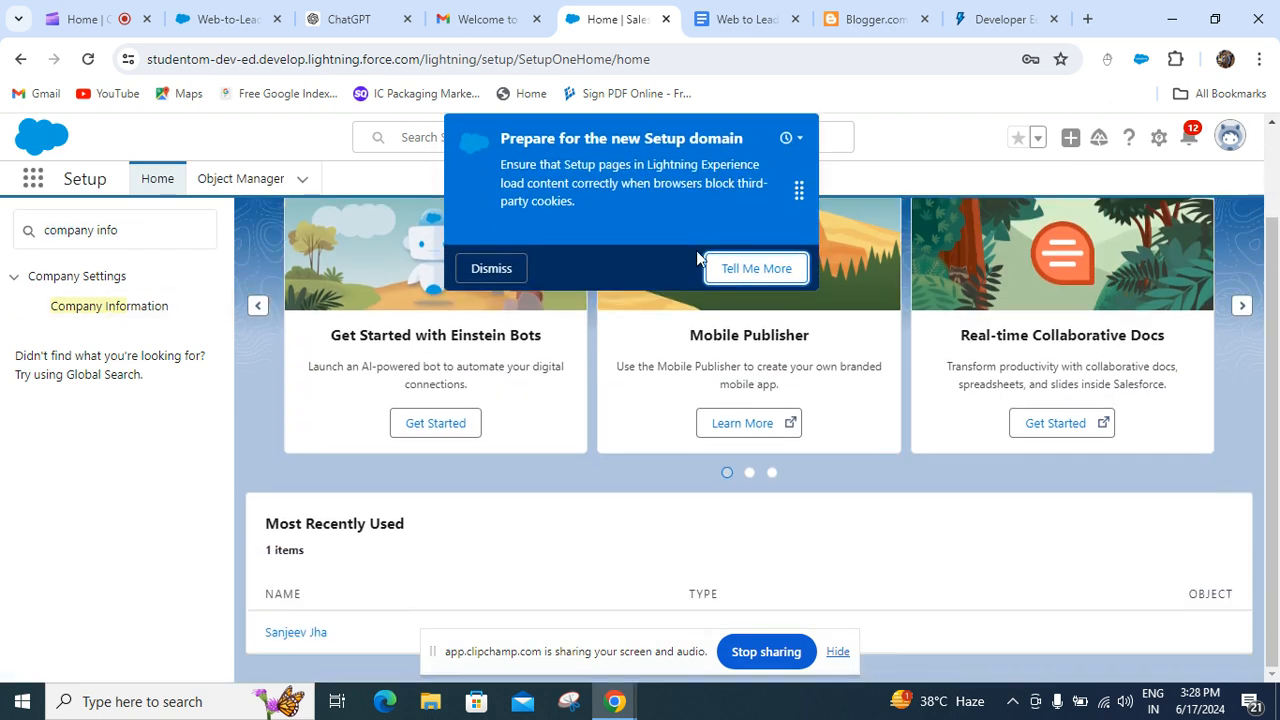
click(491, 268)
click(151, 229)
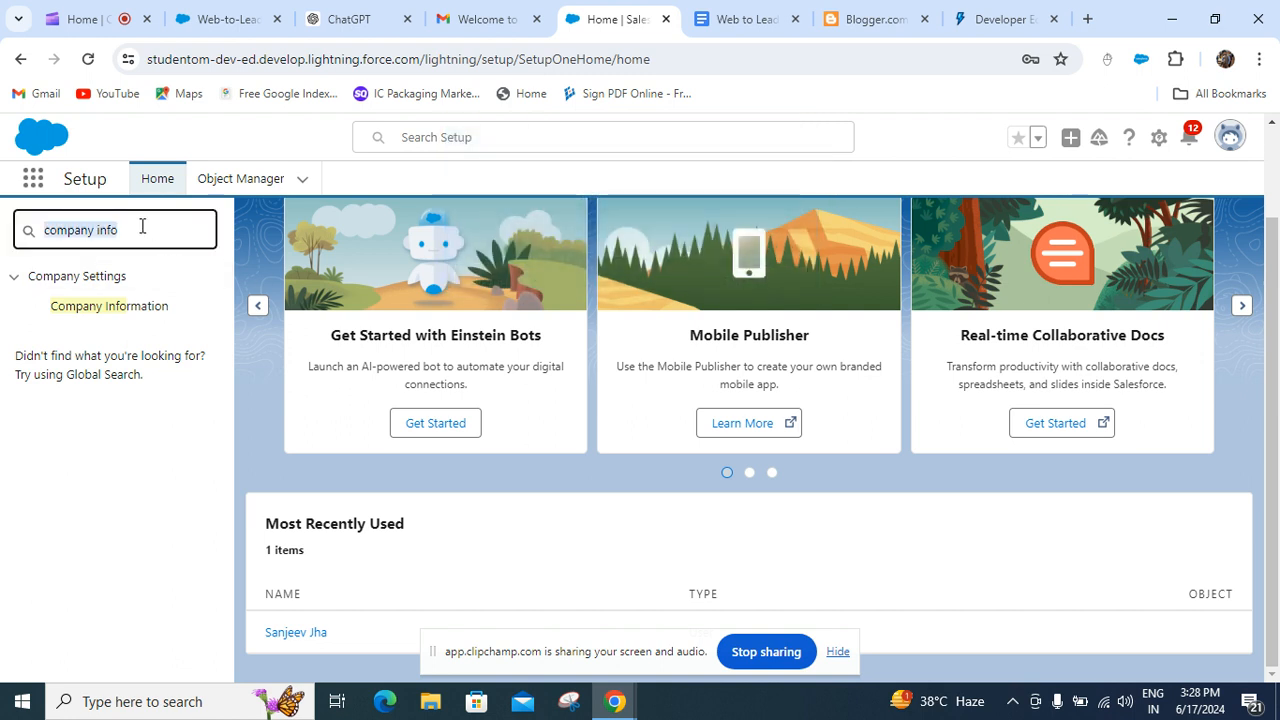
Step: Search Quick Find for 'App Manager' and open App Manager under Apps
text(A)
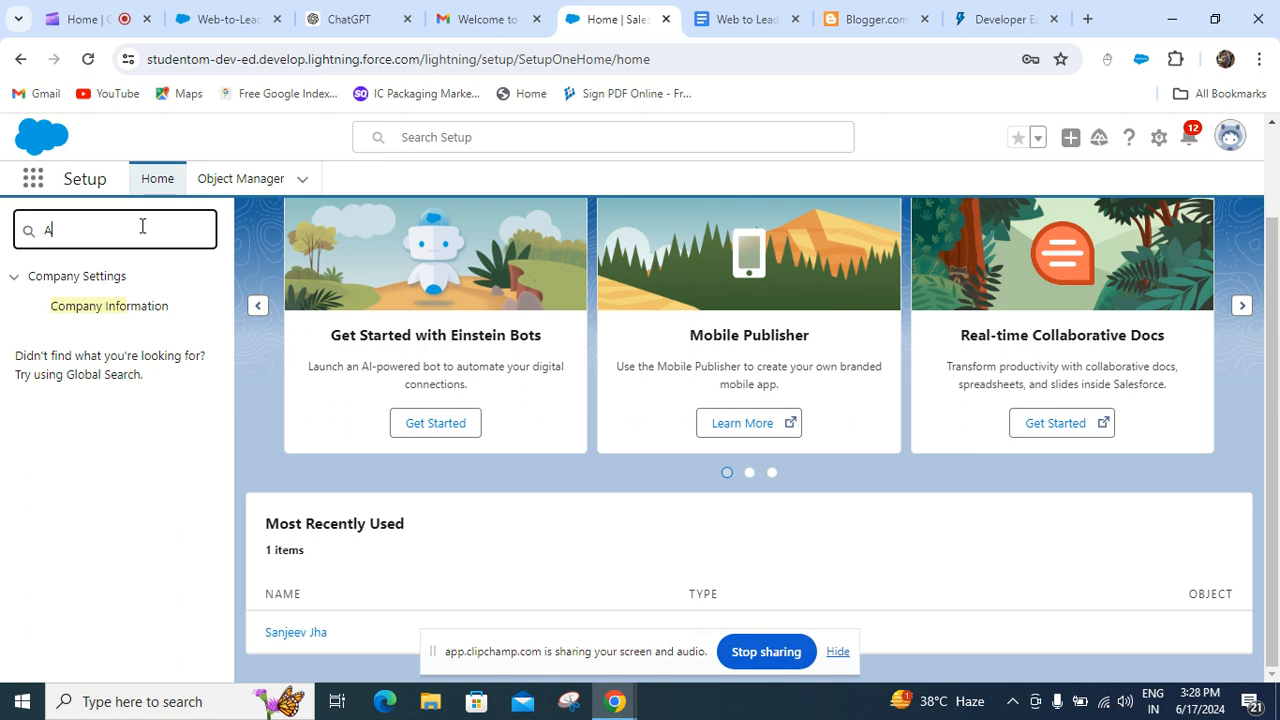
text(pp Manager)
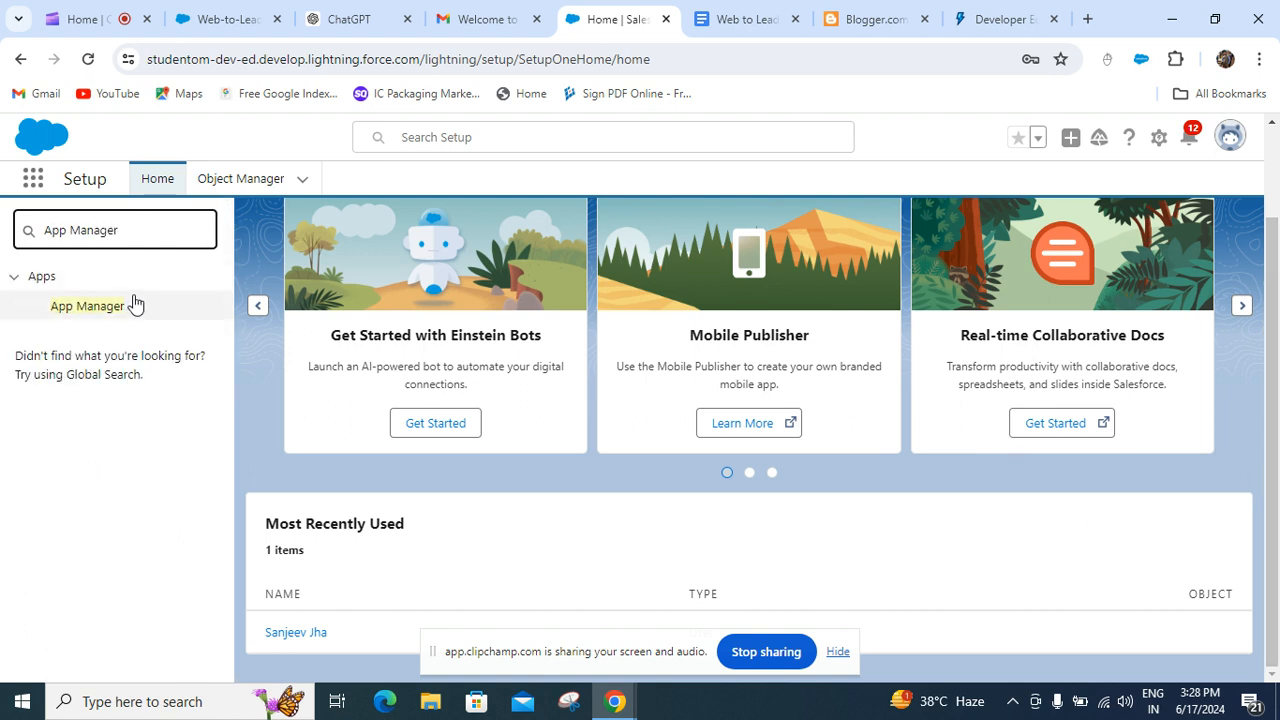
click(100, 310)
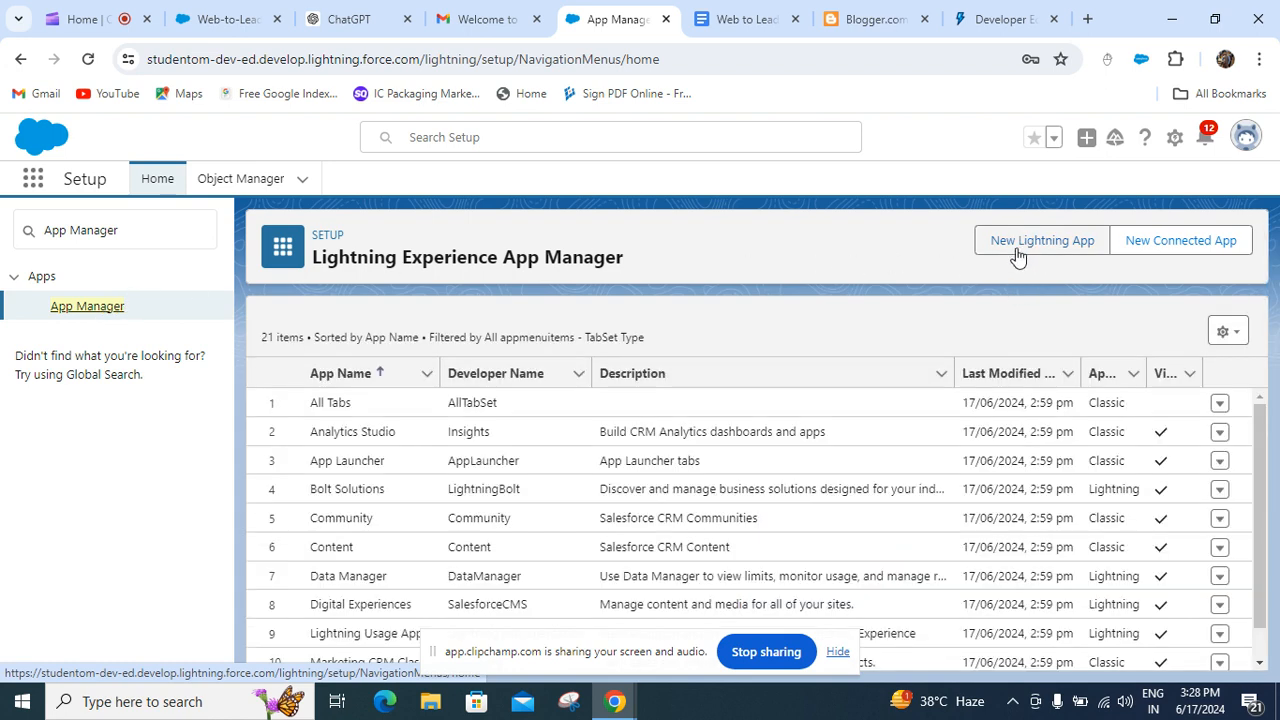
Step: Start a New Lightning App and enter Studentom as App Name, with Developer Name auto-filled as Studentom
click(1045, 244)
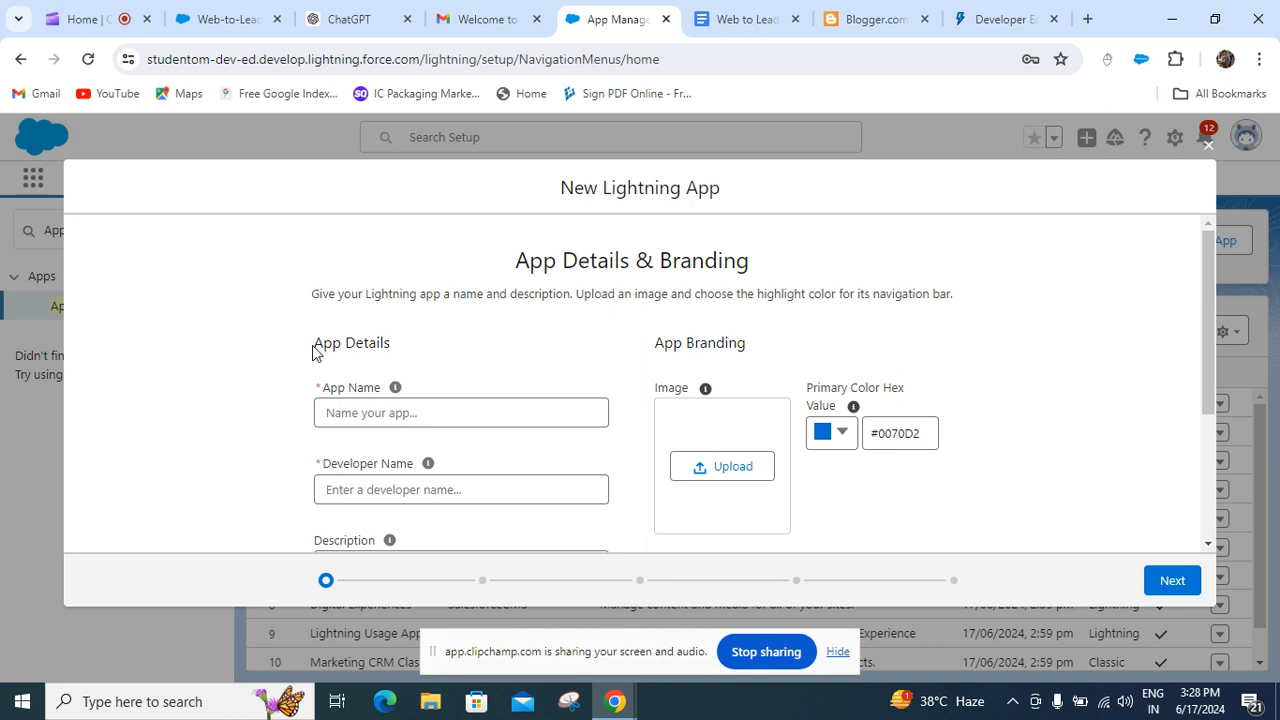
drag(313, 345, 392, 345)
drag(505, 262, 760, 271)
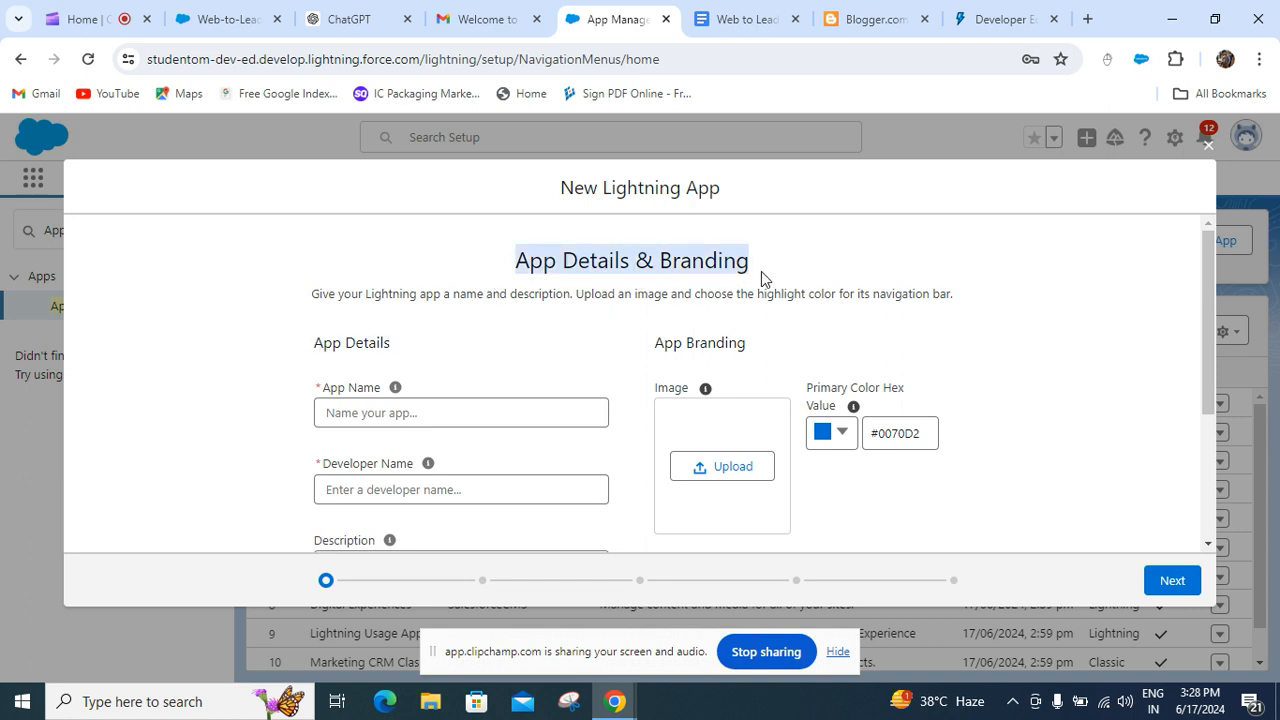
scroll(761, 271, down, 1)
scroll(760, 277, up, 1)
scroll(759, 283, down, 1)
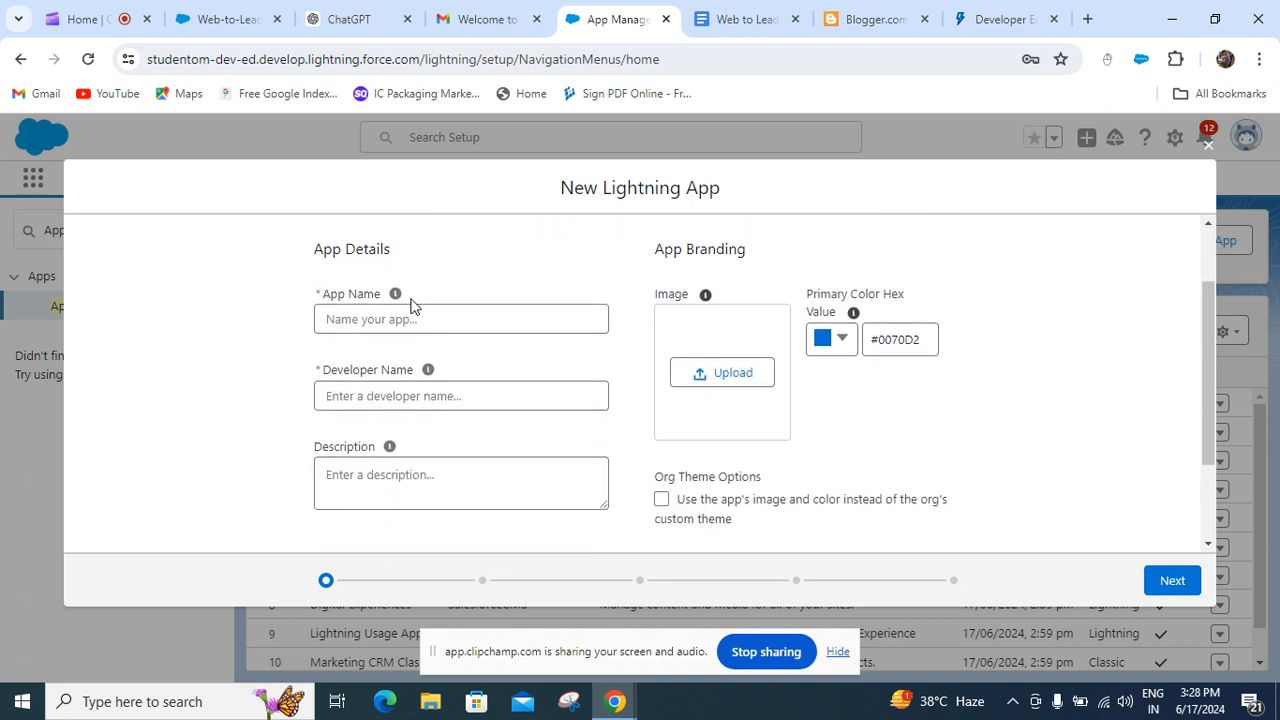
click(352, 320)
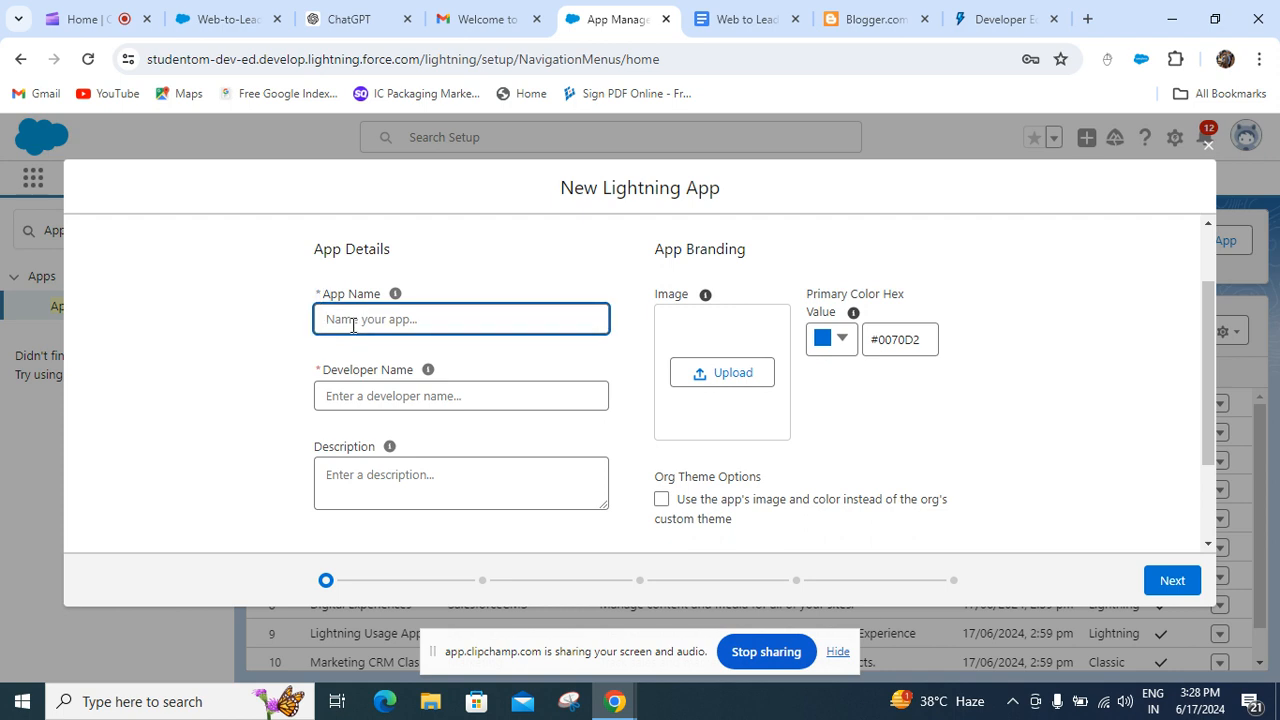
text(Studentom)
click(265, 397)
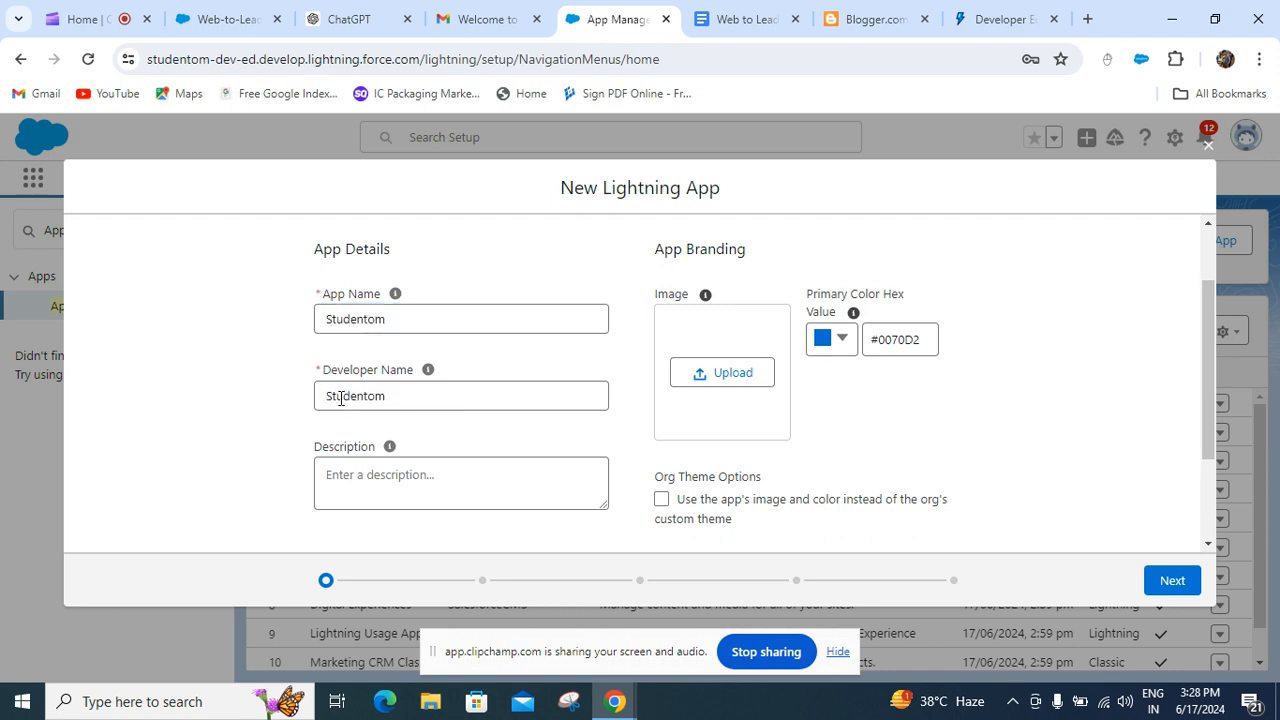
drag(323, 372, 414, 374)
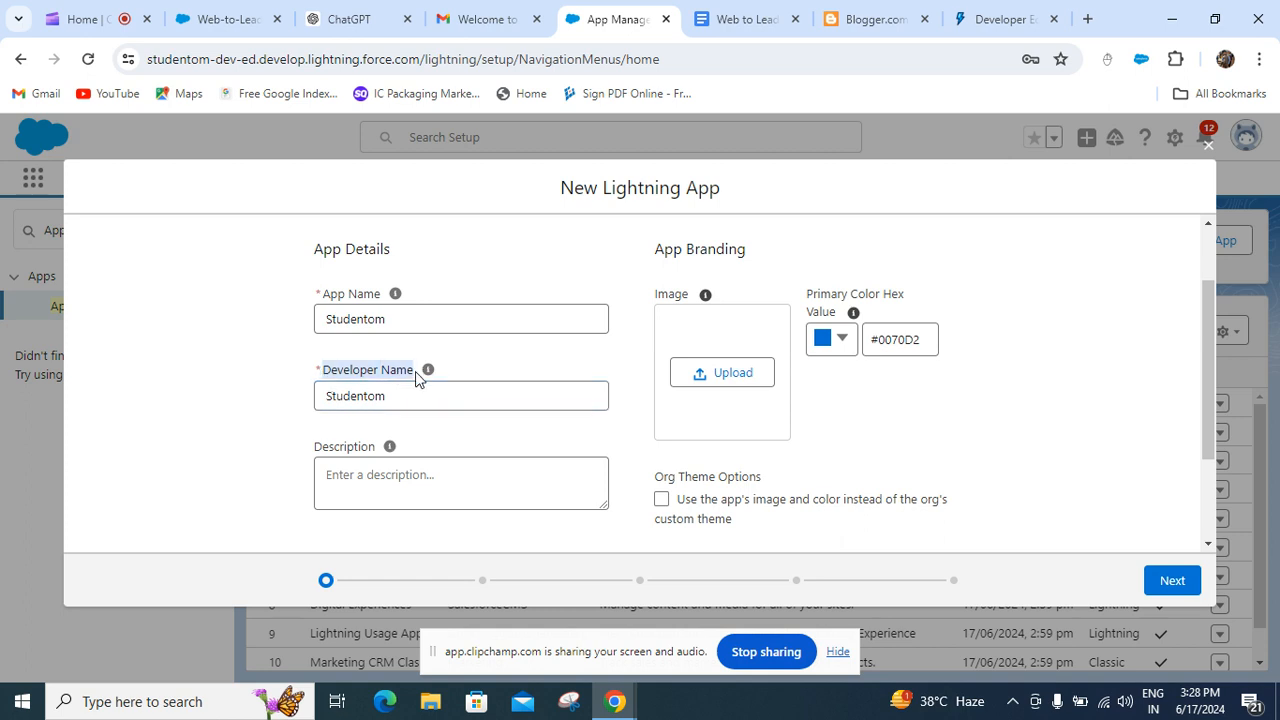
Step: Enter the description 'Studentom is a Skill Enhancement Platform, Which provided training on Advanced Technologies.'
click(377, 386)
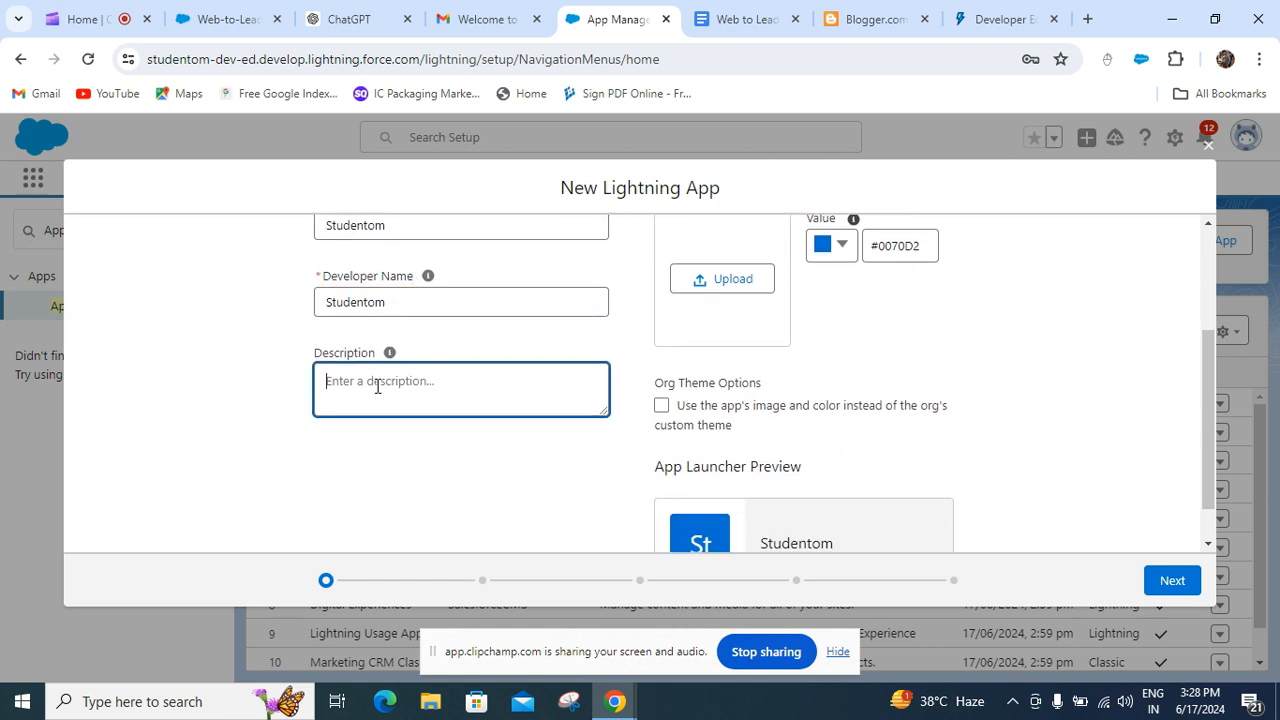
text(S)
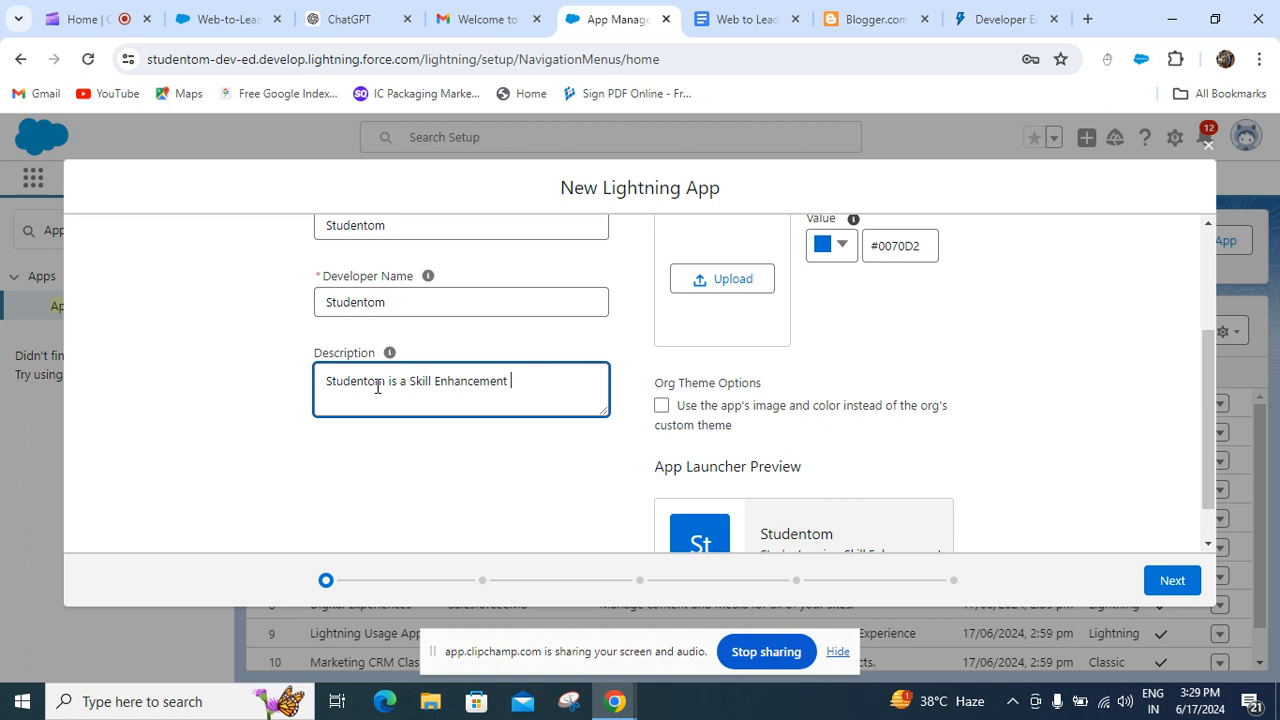
text(Pl)
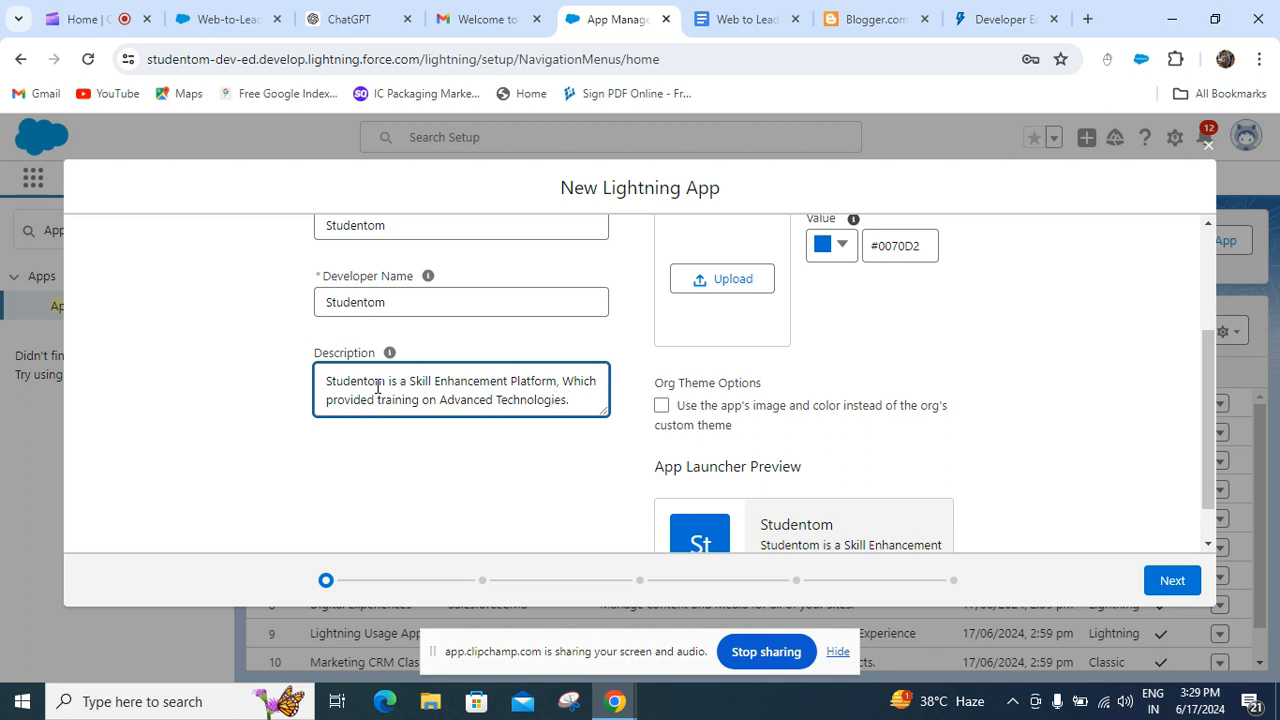
click(209, 366)
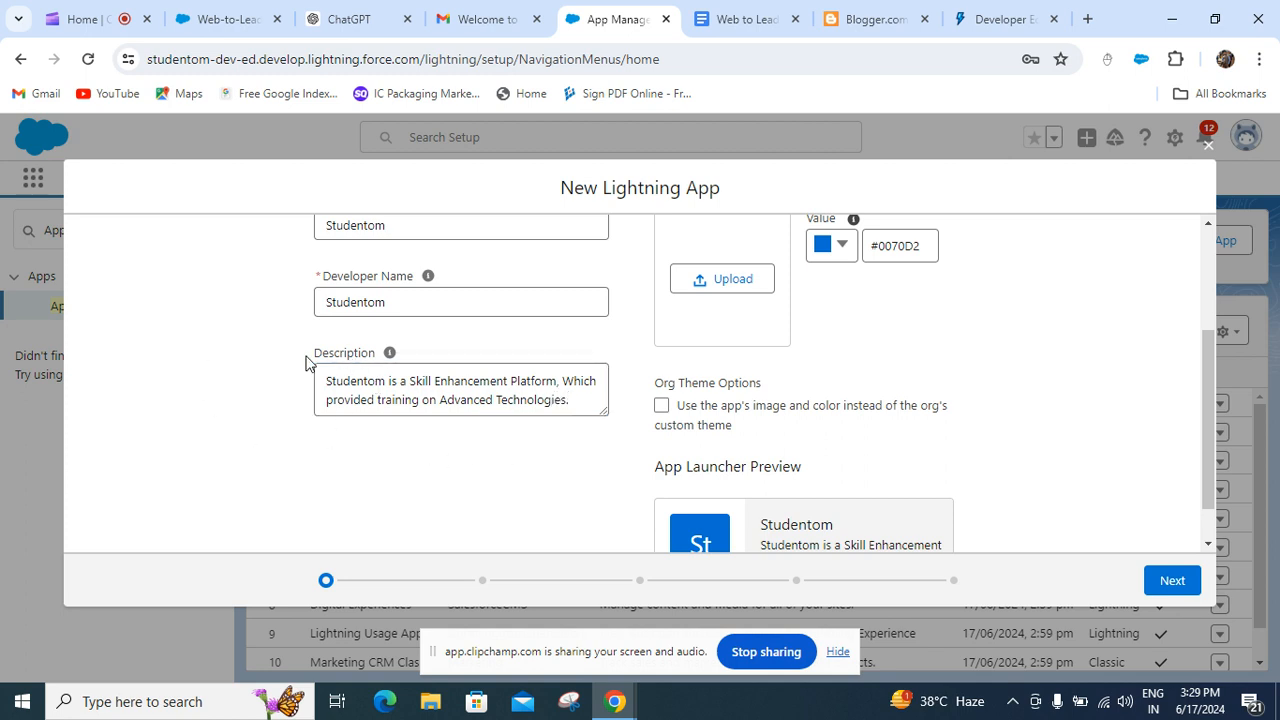
drag(309, 360, 362, 362)
scroll(708, 434, up, 2)
scroll(712, 400, down, 1)
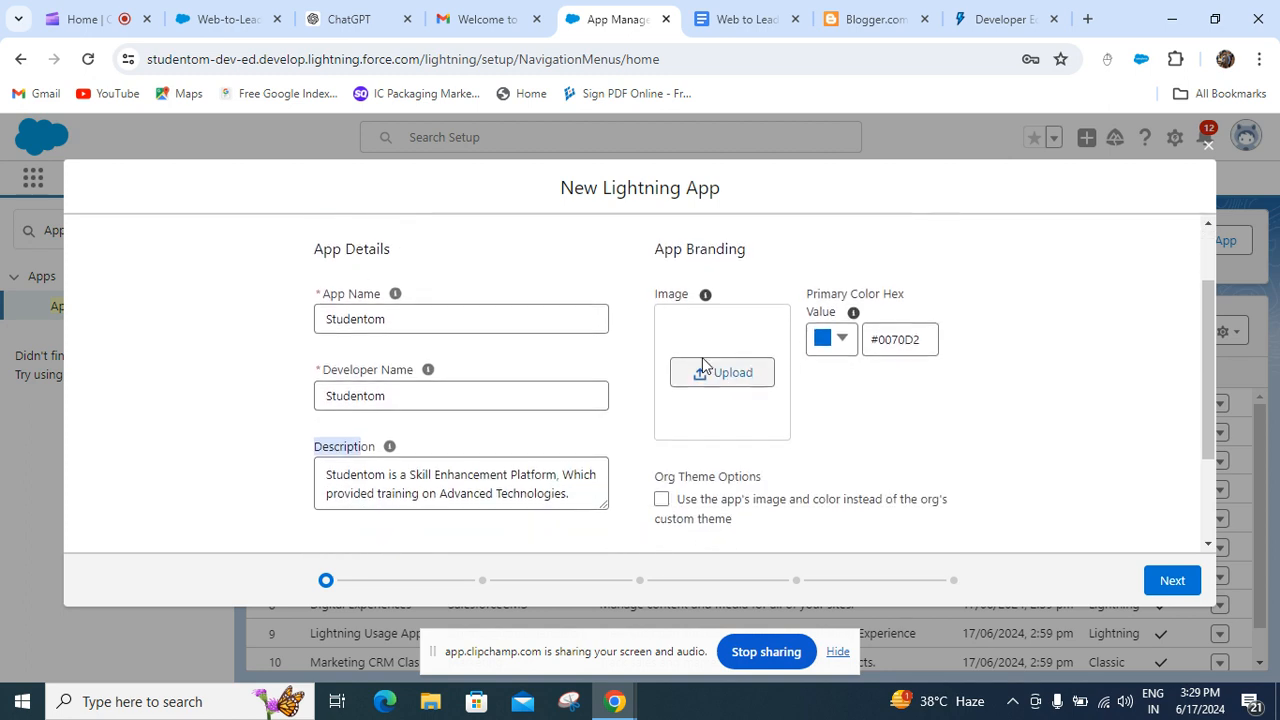
Step: Upload site-logo.png as the Studentom app image and continue to App Options
click(718, 378)
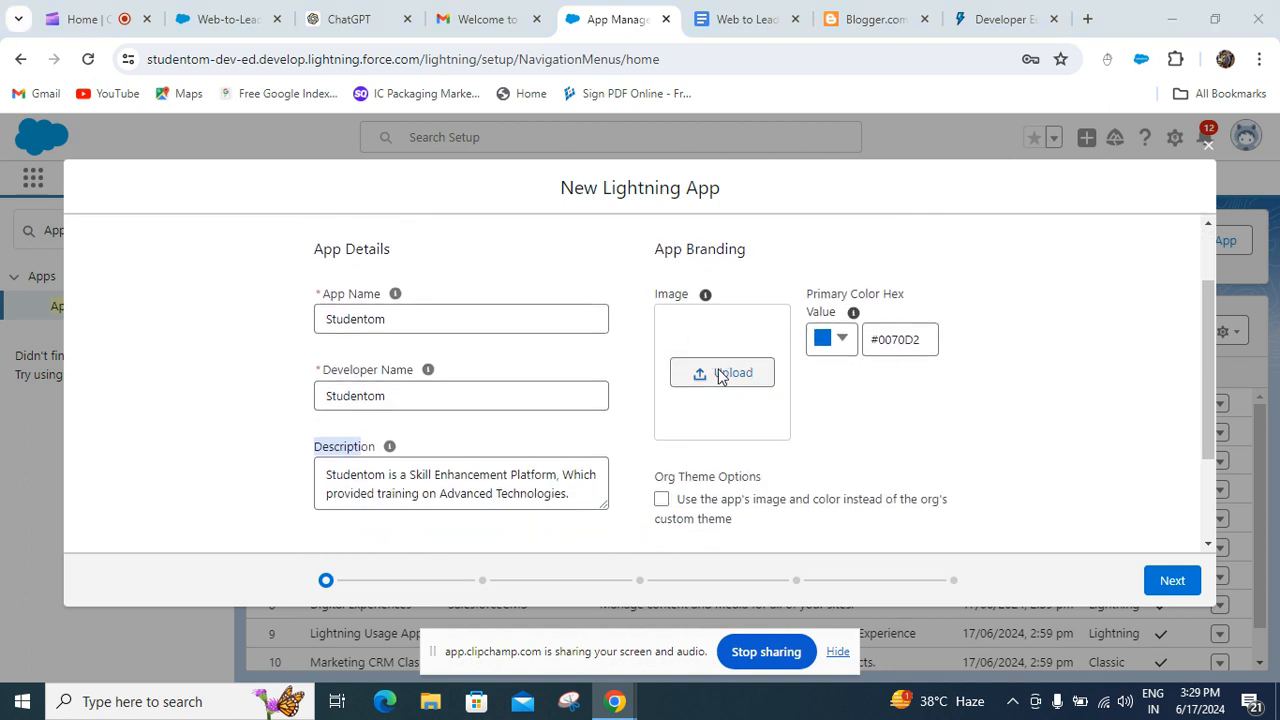
click(550, 285)
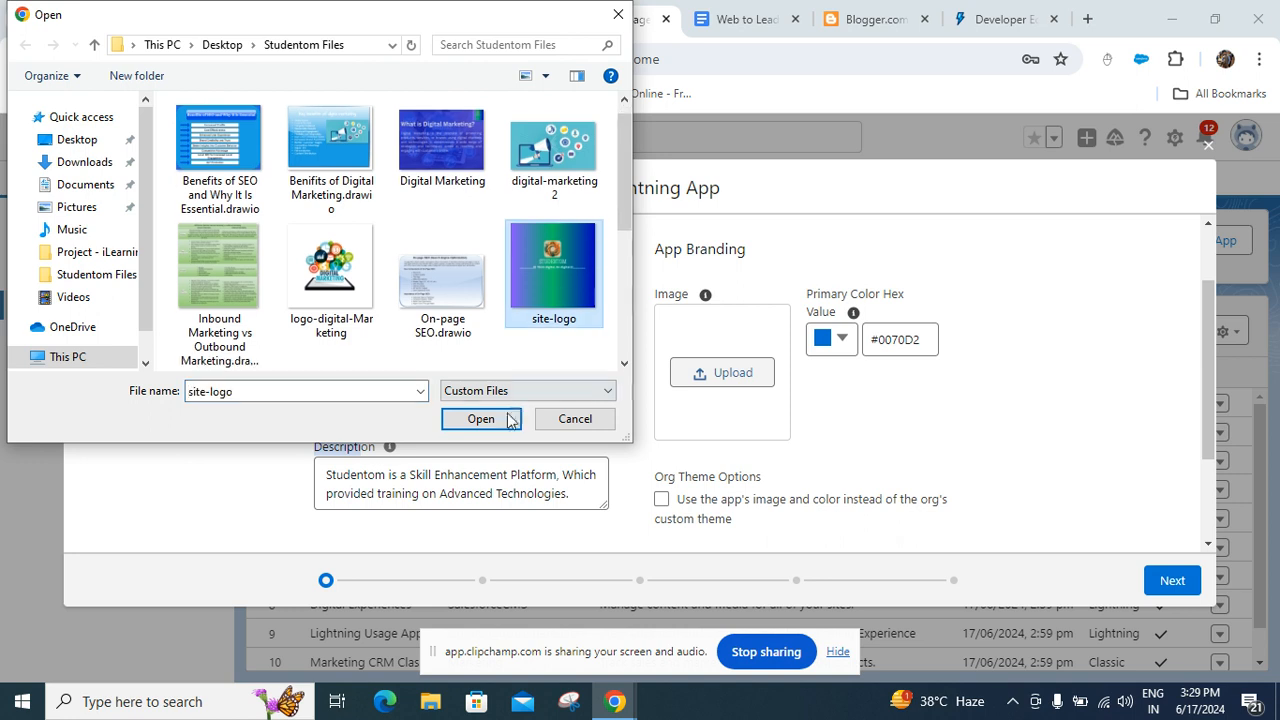
click(508, 420)
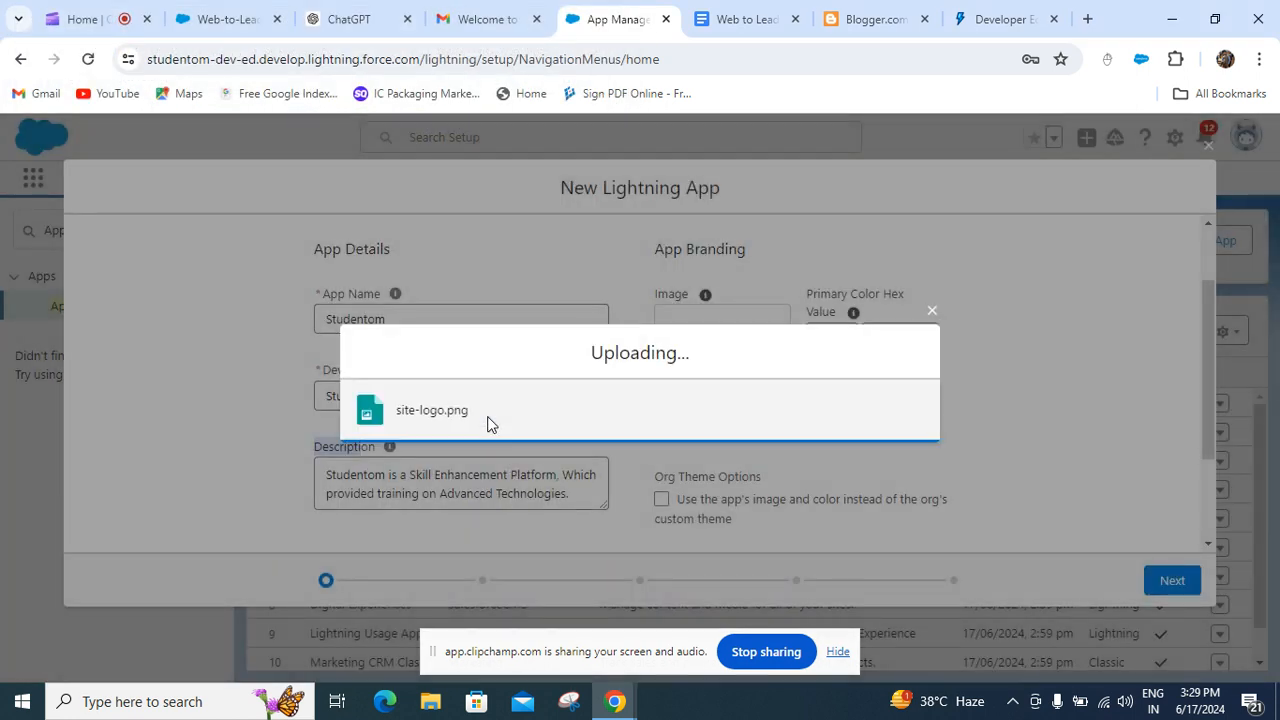
scroll(805, 450, down, 1)
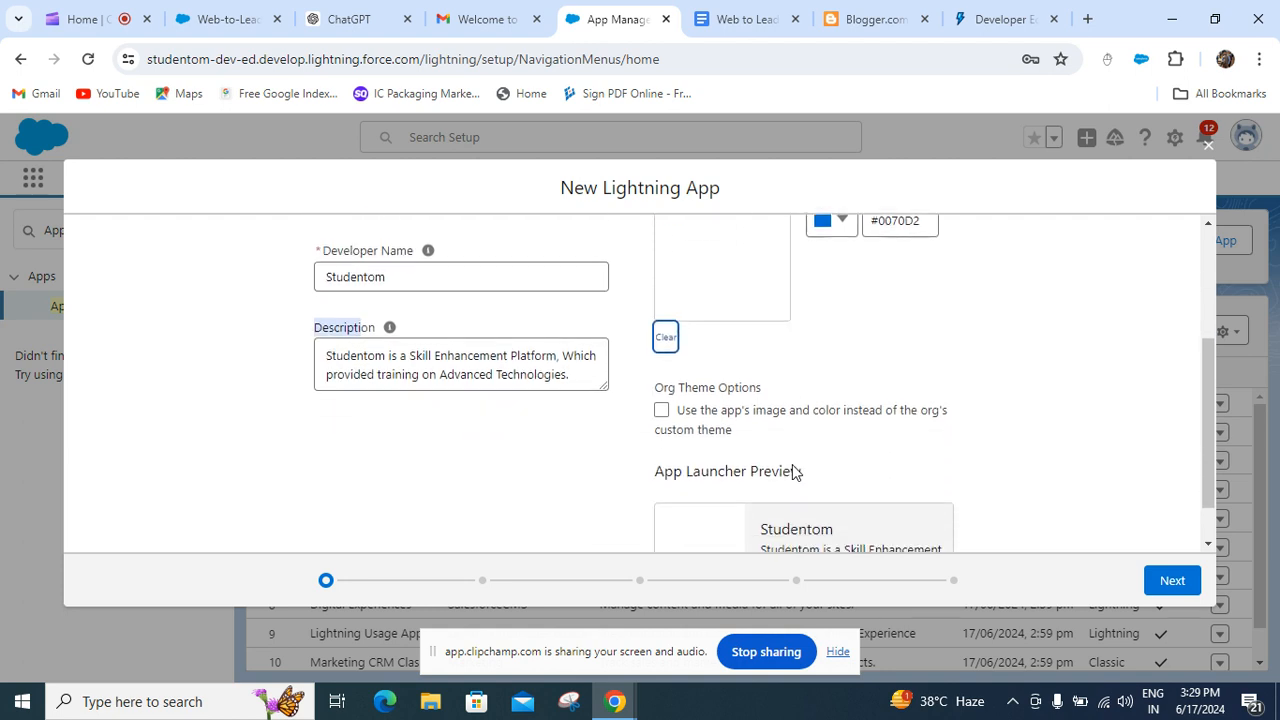
scroll(795, 471, down, 1)
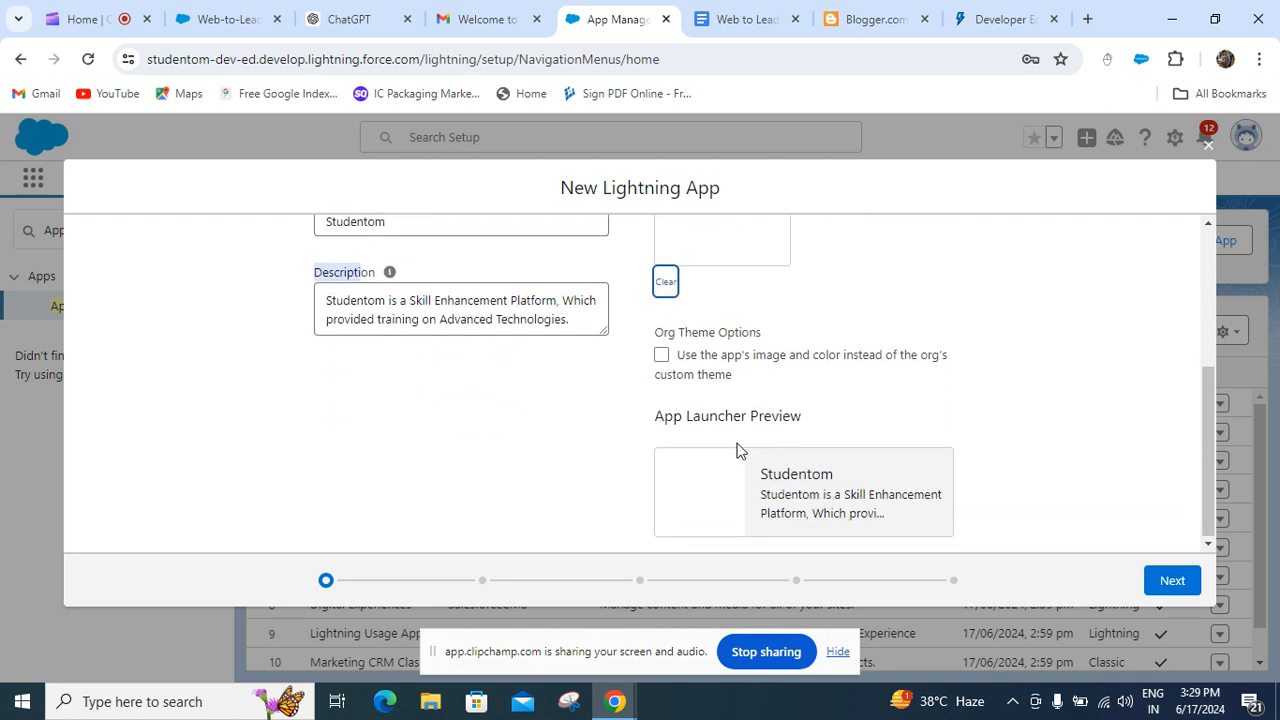
scroll(893, 391, up, 3)
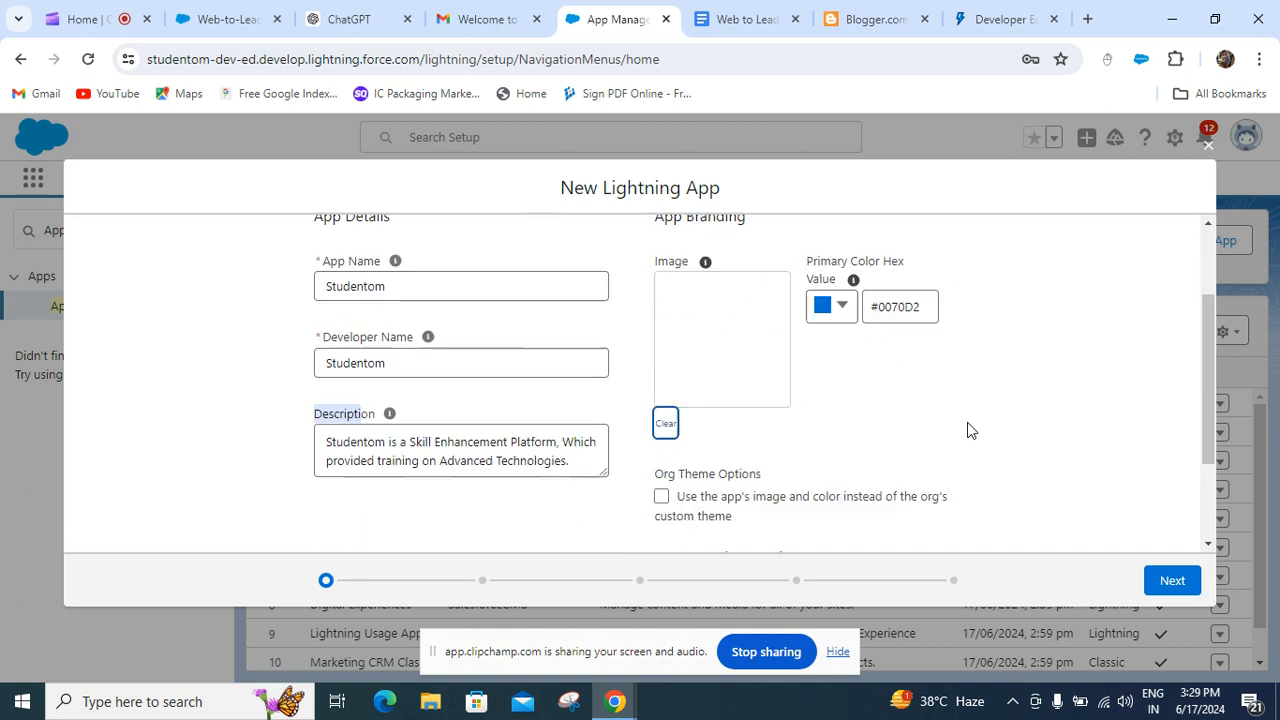
scroll(967, 422, down, 2)
click(1170, 580)
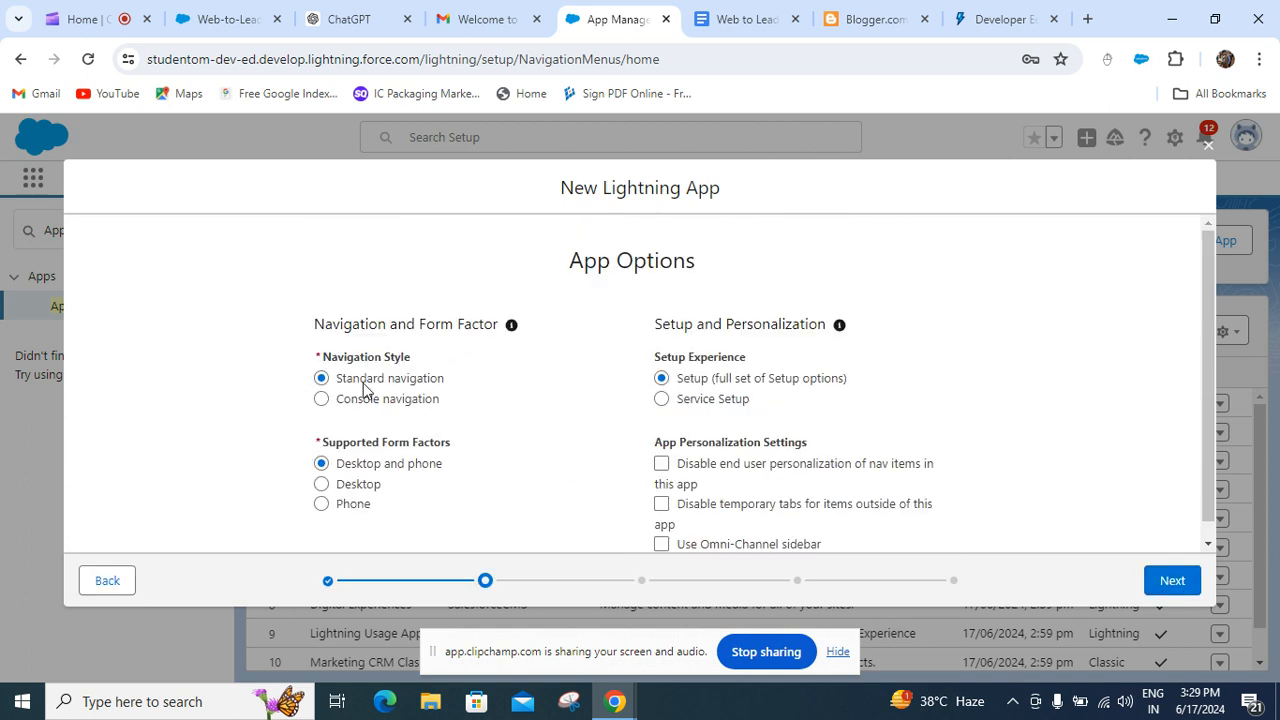
Step: Try Console navigation on App Options, then switch back to Standard navigation
drag(562, 262, 767, 271)
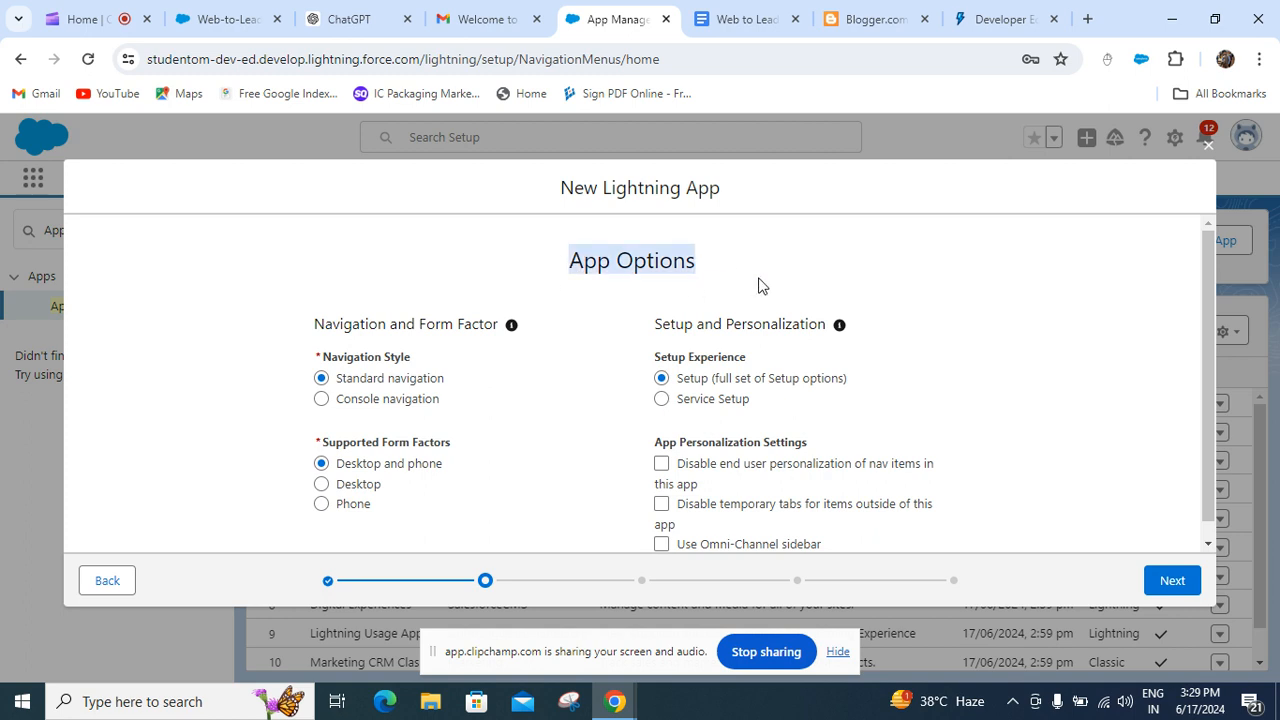
drag(308, 326, 484, 328)
click(438, 370)
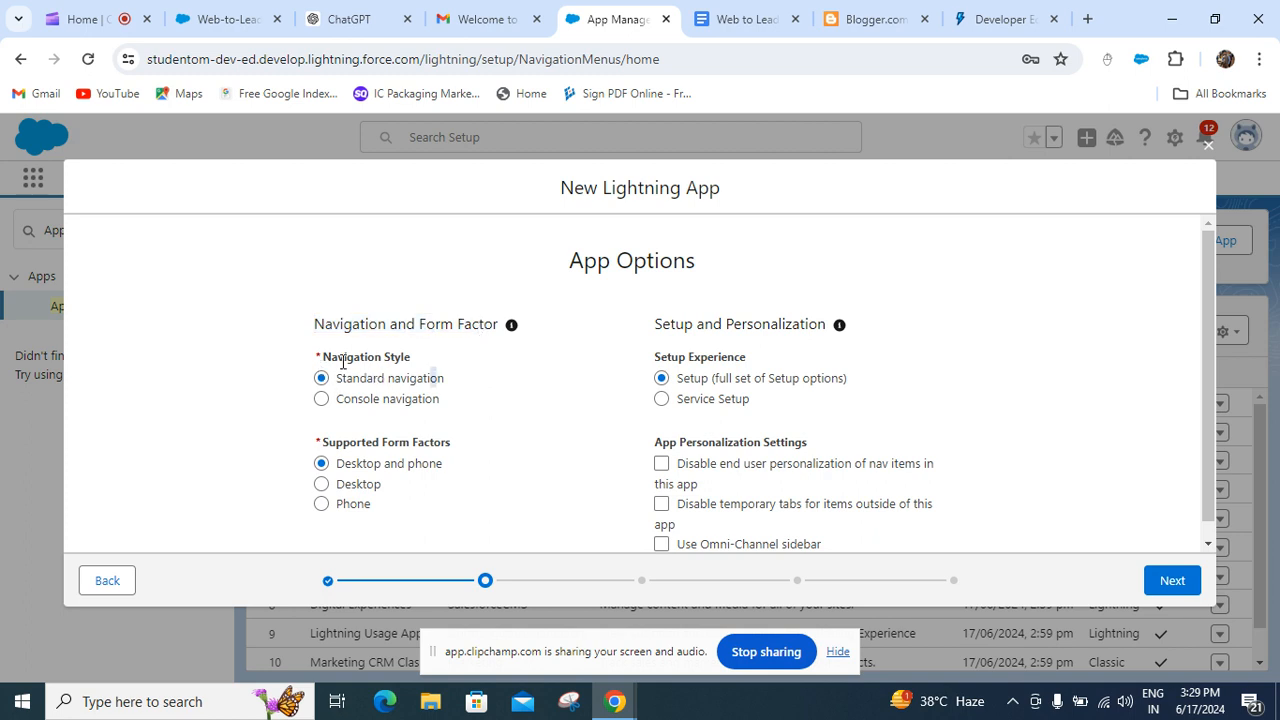
drag(321, 357, 380, 362)
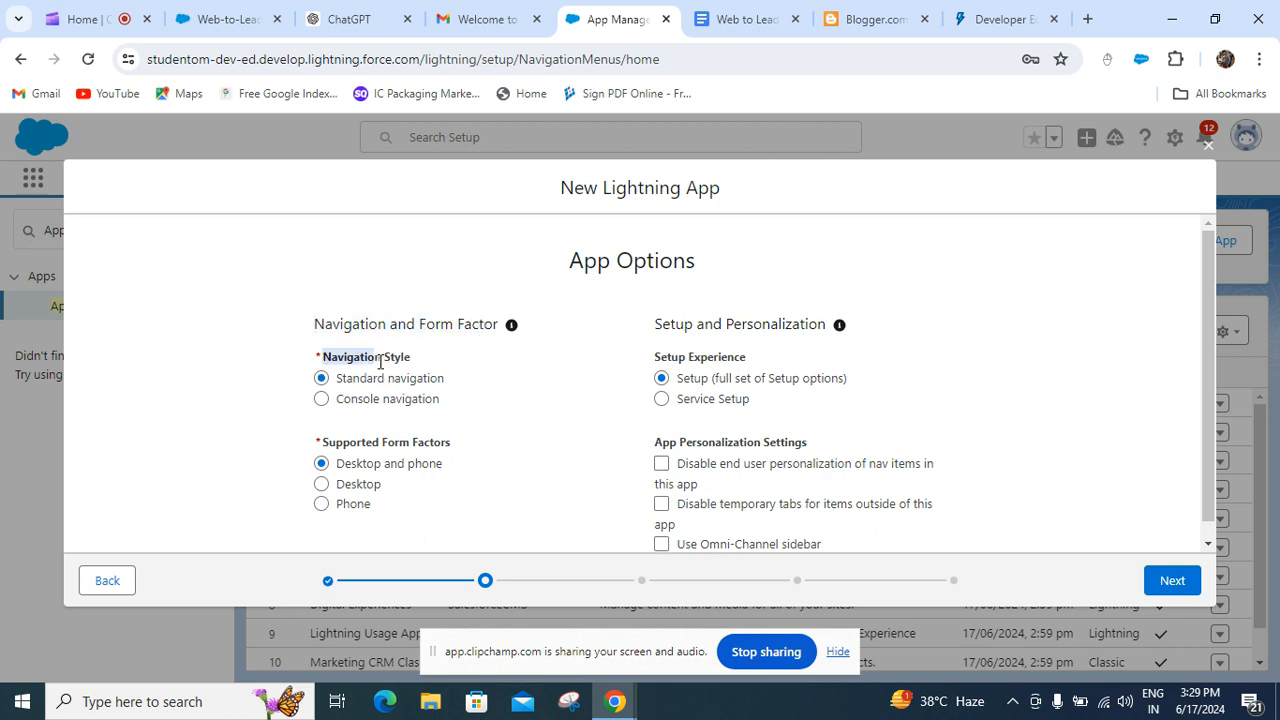
click(321, 400)
click(322, 380)
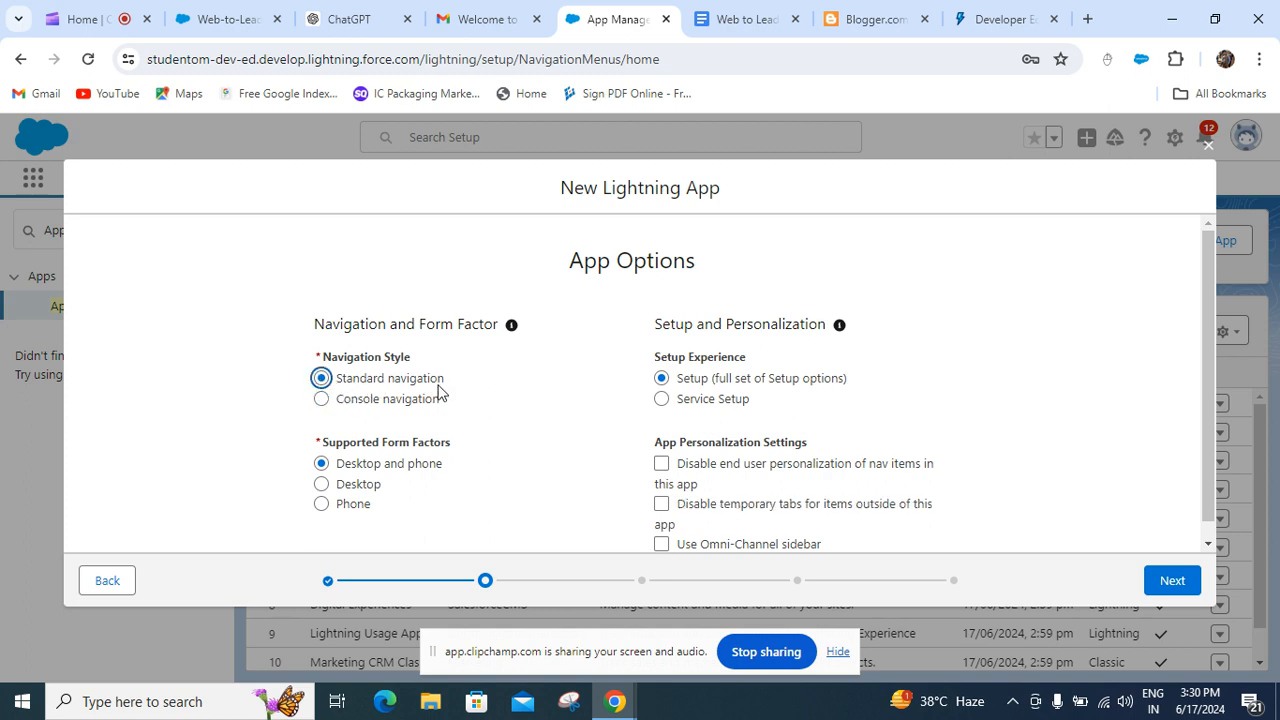
Step: Keep Desktop and phone with full setup, and proceed to the Utility Items step
scroll(510, 392, down, 1)
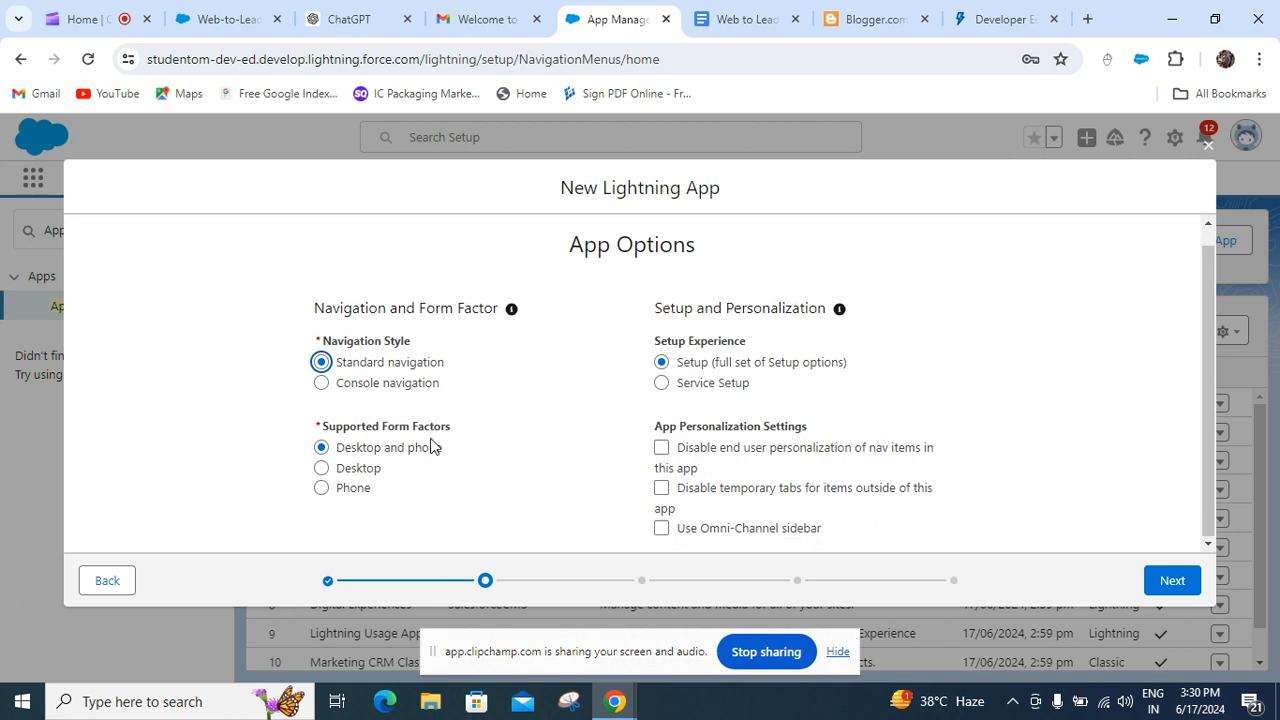
drag(323, 425, 460, 432)
click(365, 462)
drag(344, 450, 463, 457)
click(459, 458)
drag(693, 368, 848, 370)
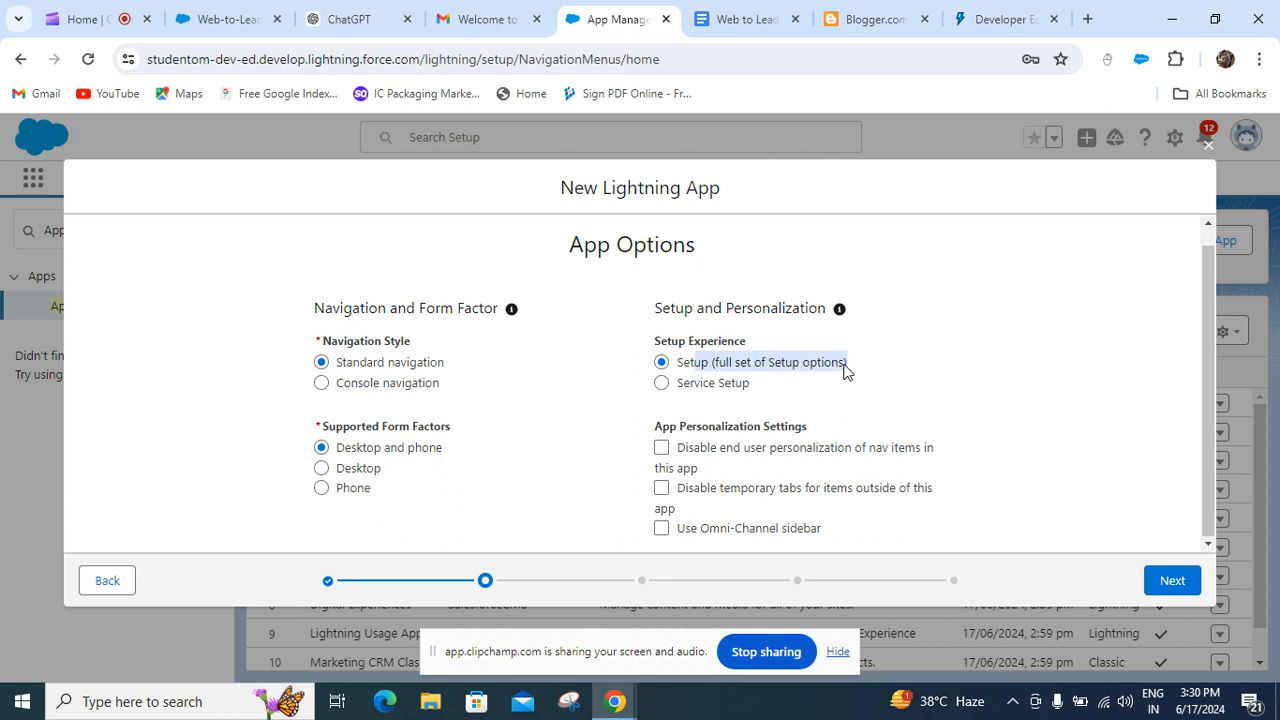
click(1172, 585)
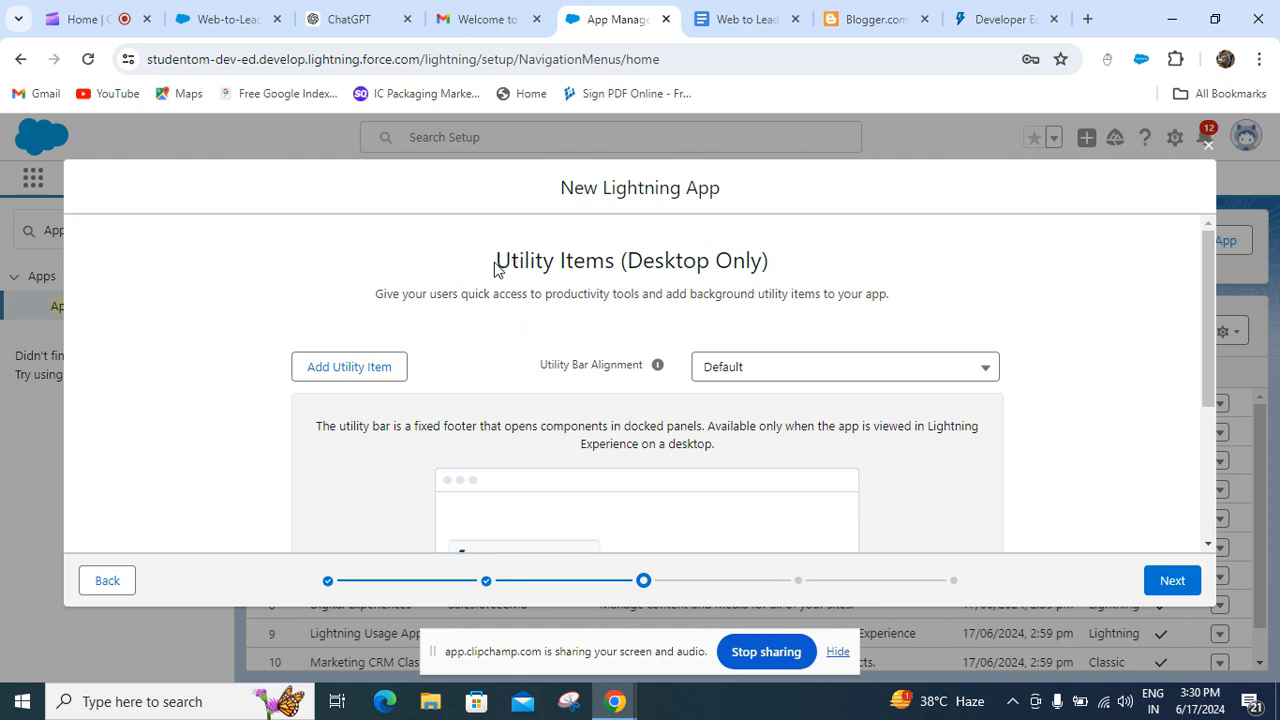
Step: Browse the utility items (searching 'chat'), add none, and advance to Navigation Items
drag(498, 262, 790, 278)
scroll(464, 385, down, 2)
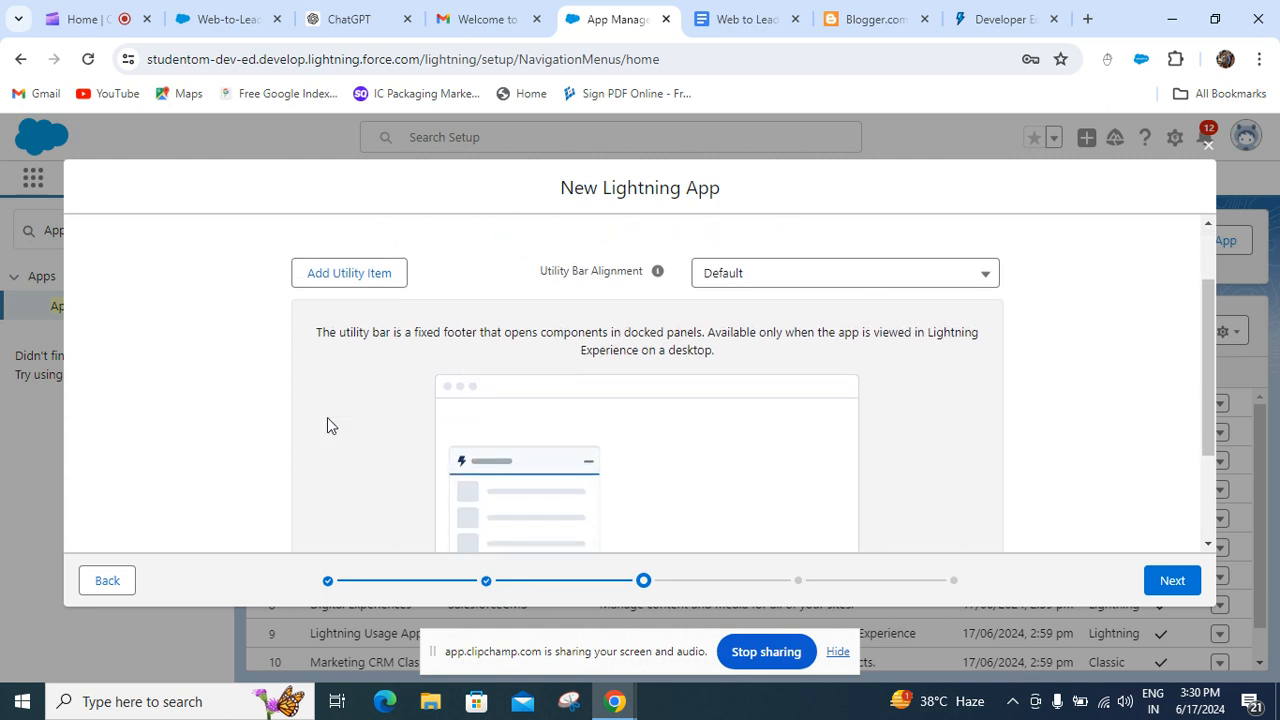
click(320, 288)
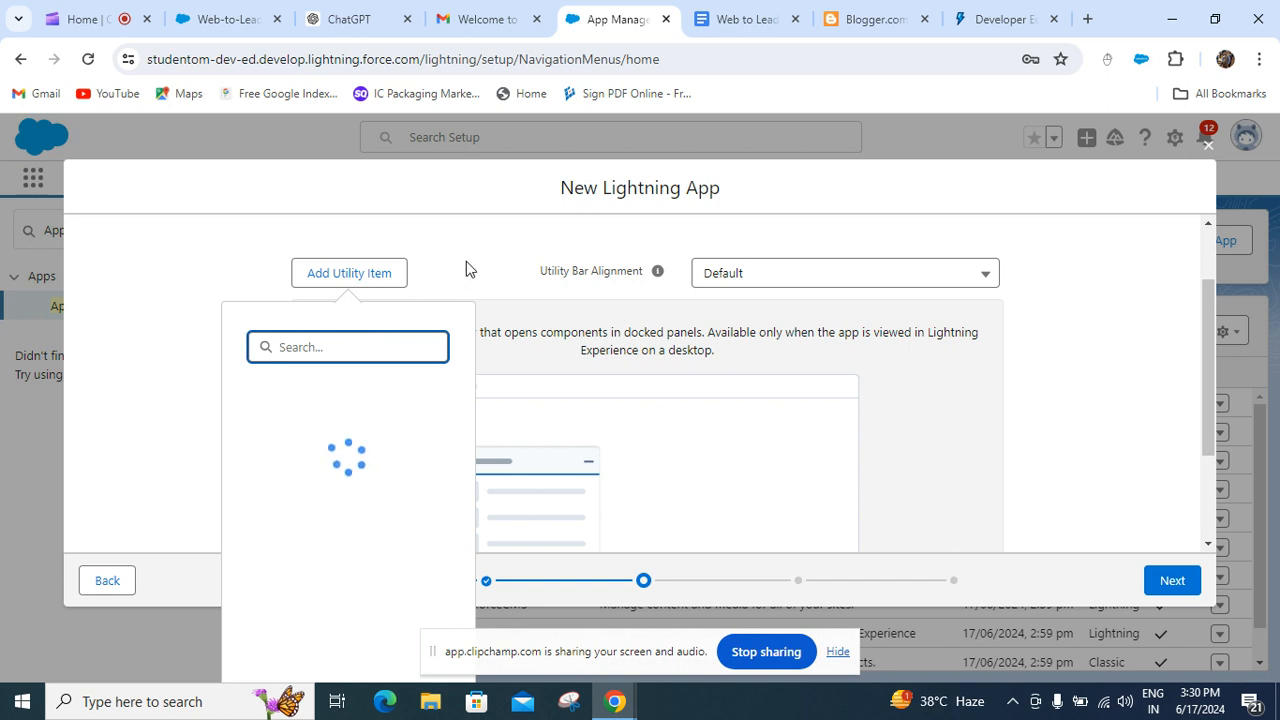
text(chat)
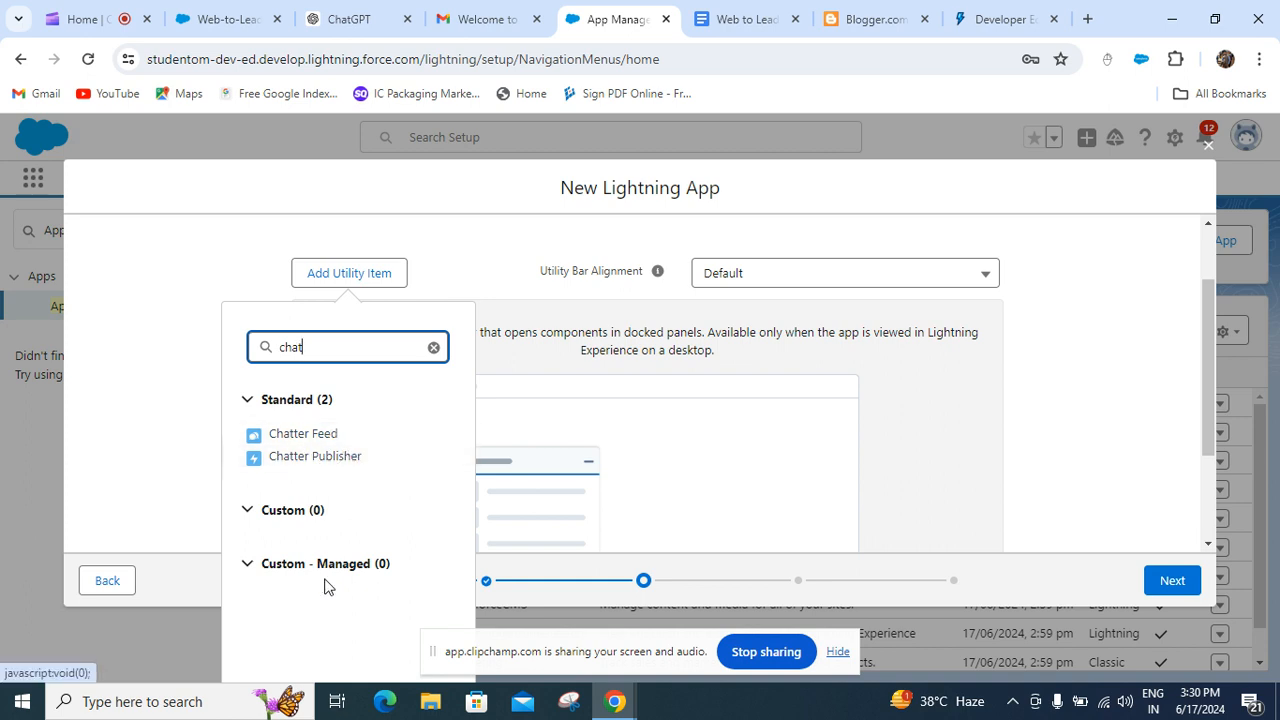
click(433, 347)
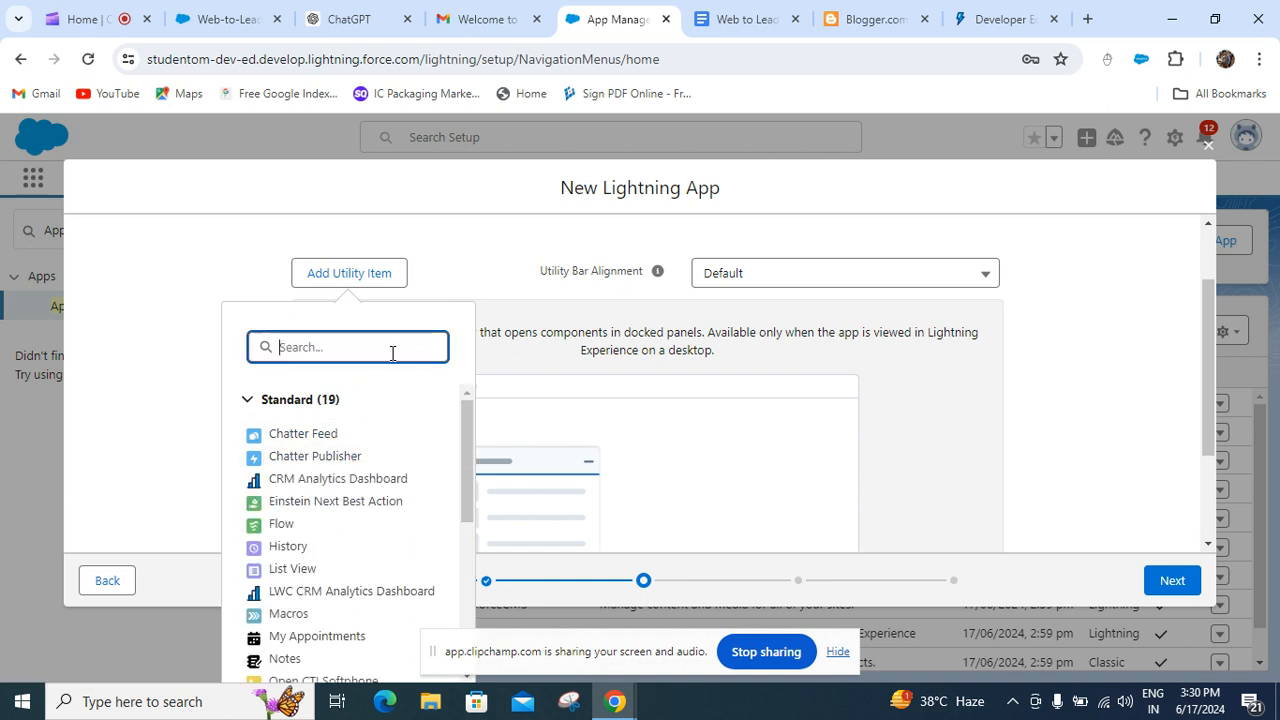
scroll(423, 468, down, 5)
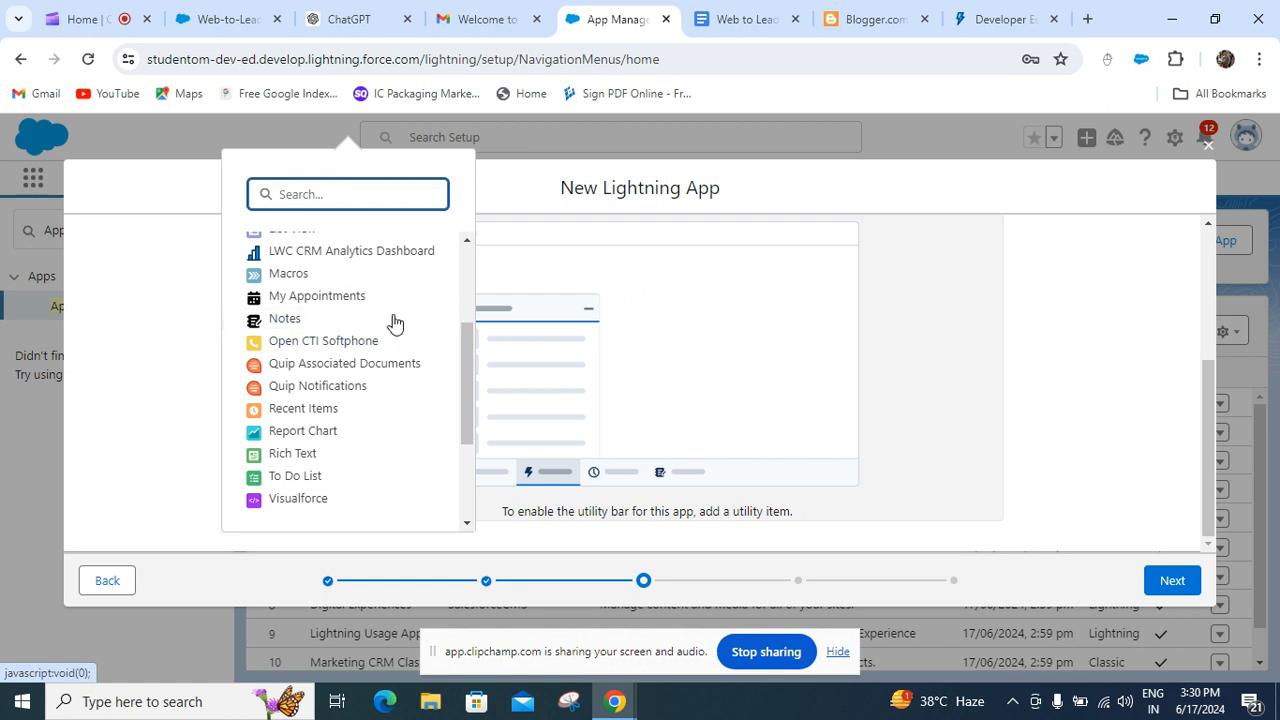
scroll(331, 343, up, 5)
click(509, 292)
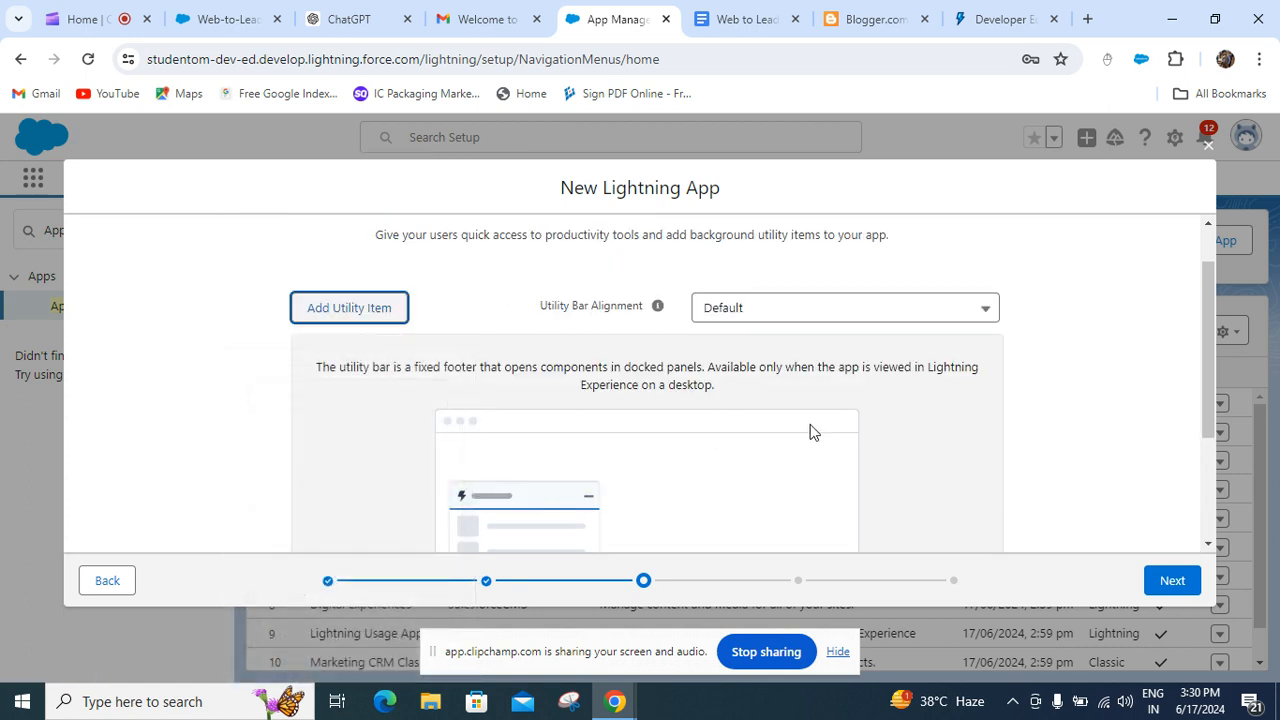
scroll(737, 414, down, 3)
scroll(814, 412, up, 3)
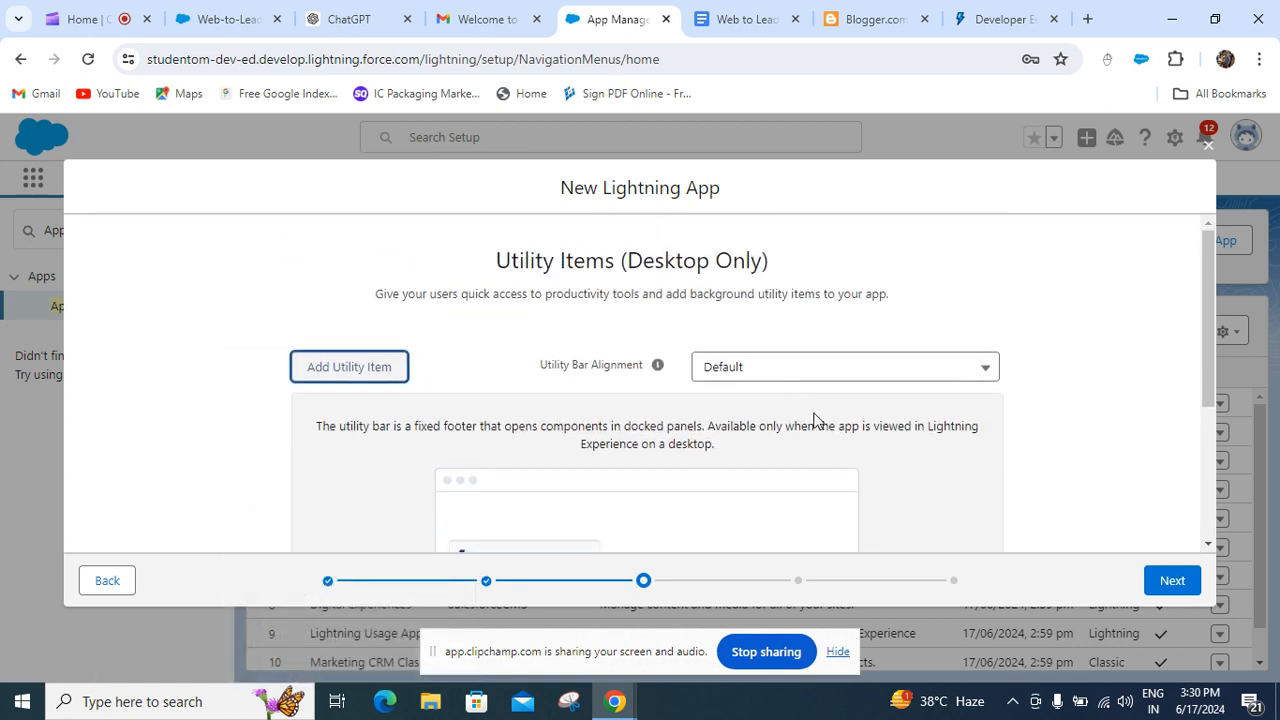
click(1170, 582)
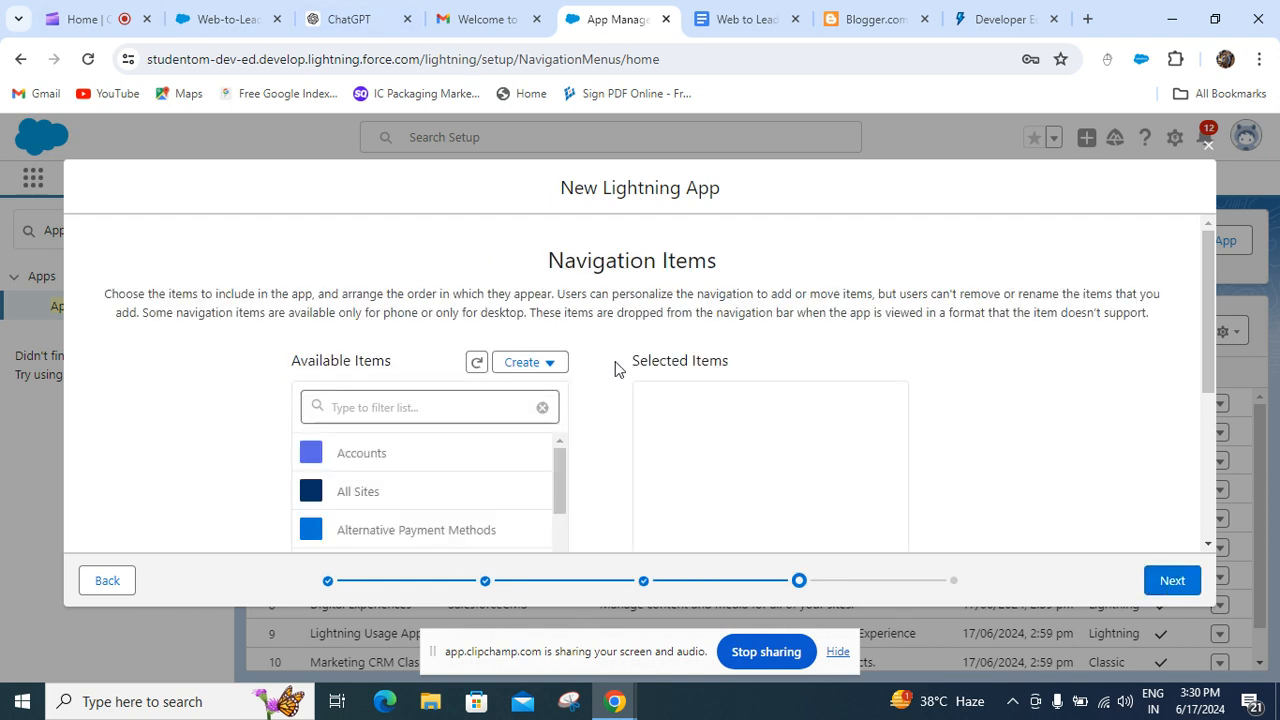
Step: Add Home and Leads to the Selected Items list
drag(539, 270, 744, 272)
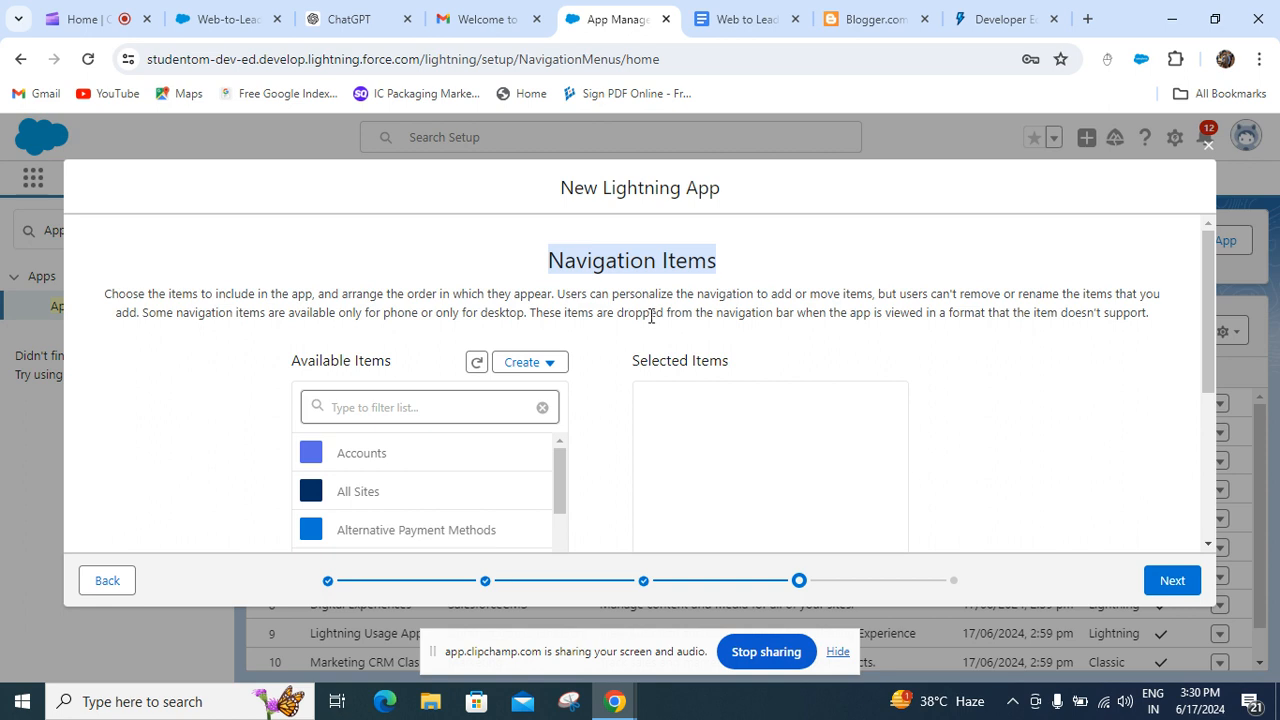
click(411, 406)
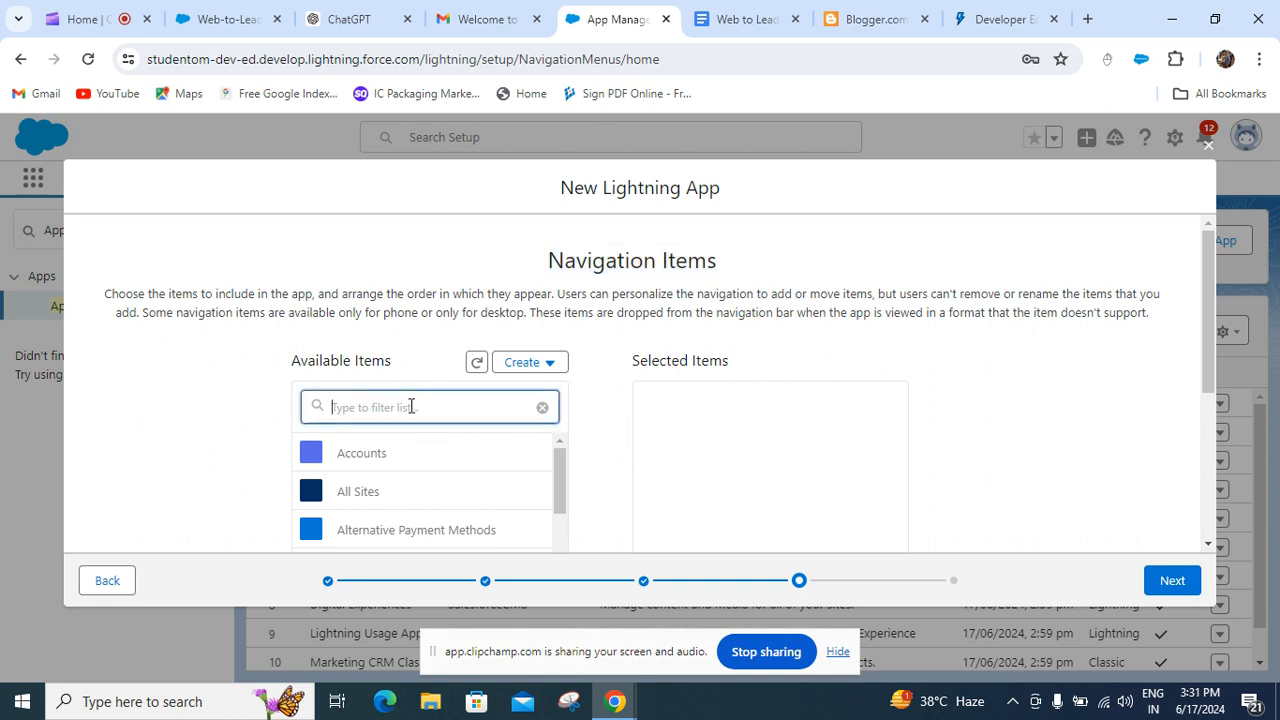
text(Ho)
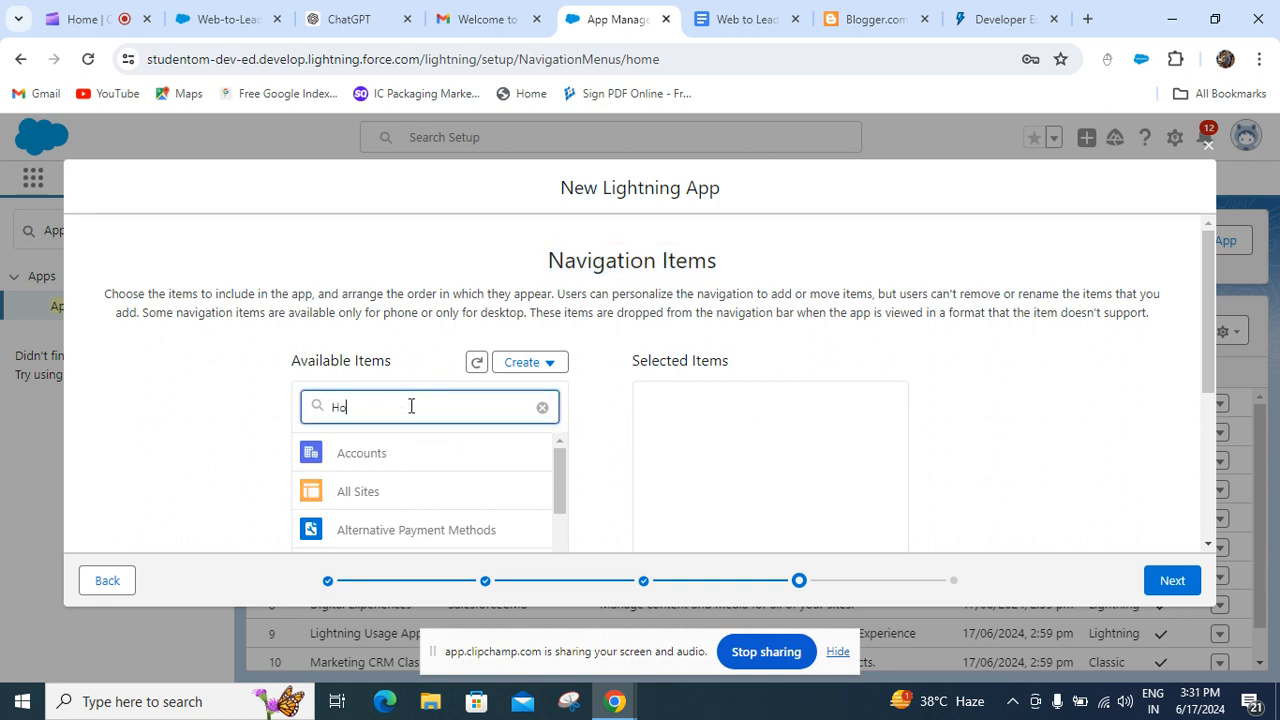
text(me)
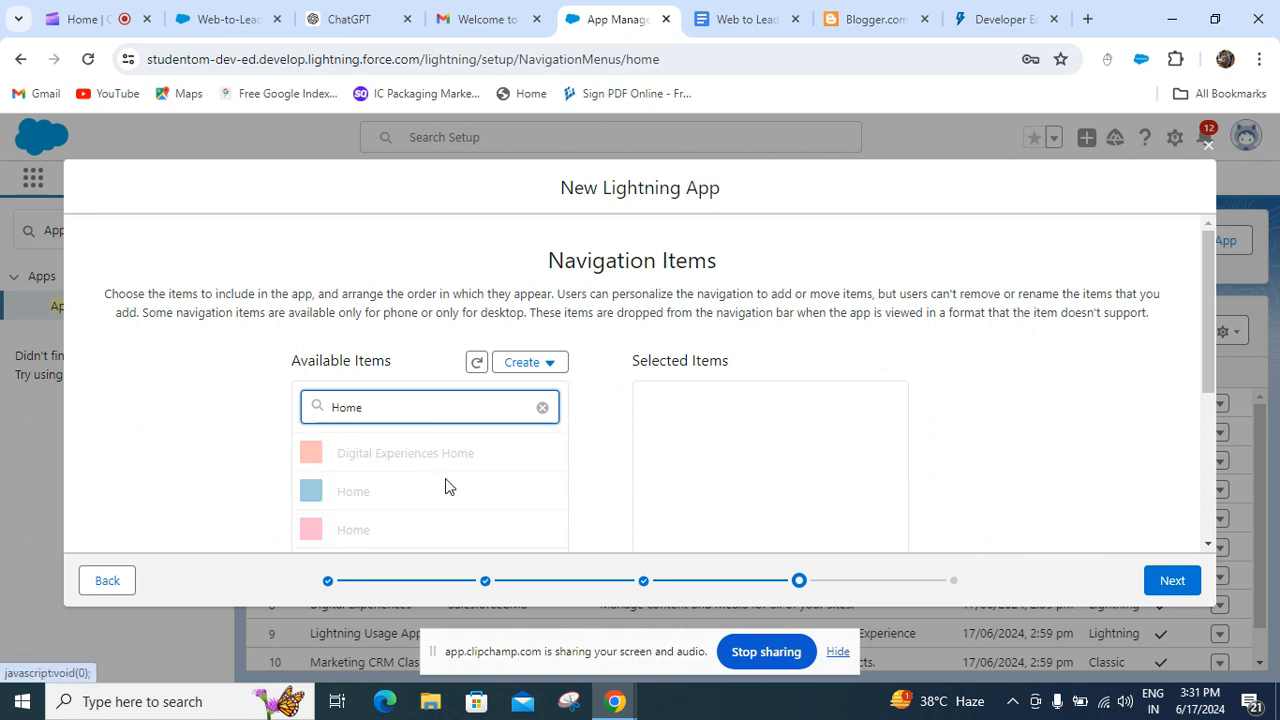
click(372, 530)
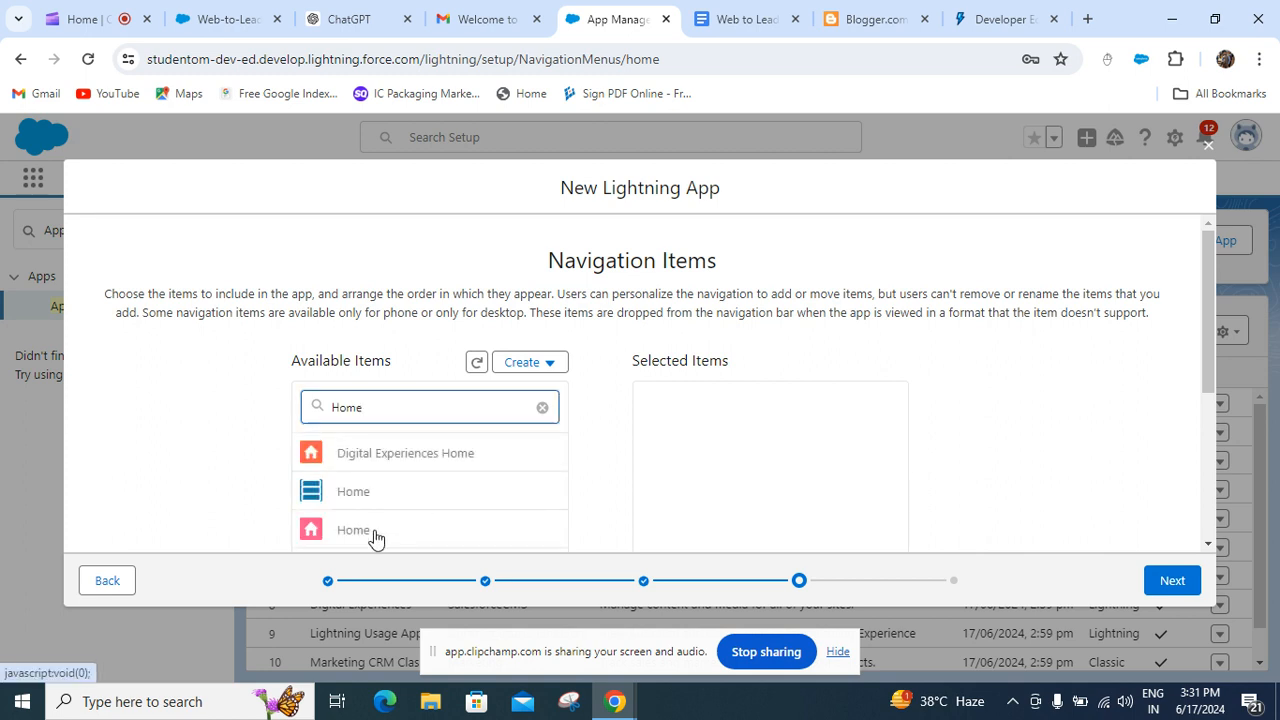
scroll(380, 520, down, 2)
click(599, 366)
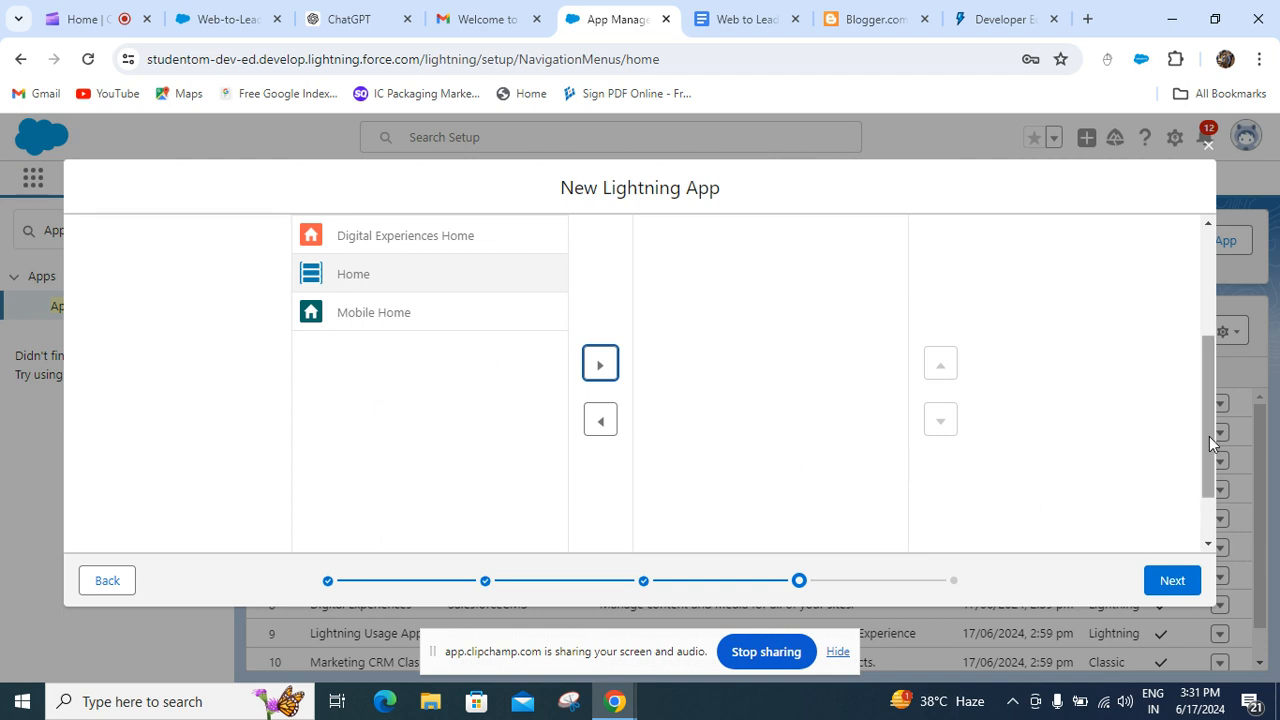
drag(1209, 436, 1204, 340)
drag(386, 393, 303, 399)
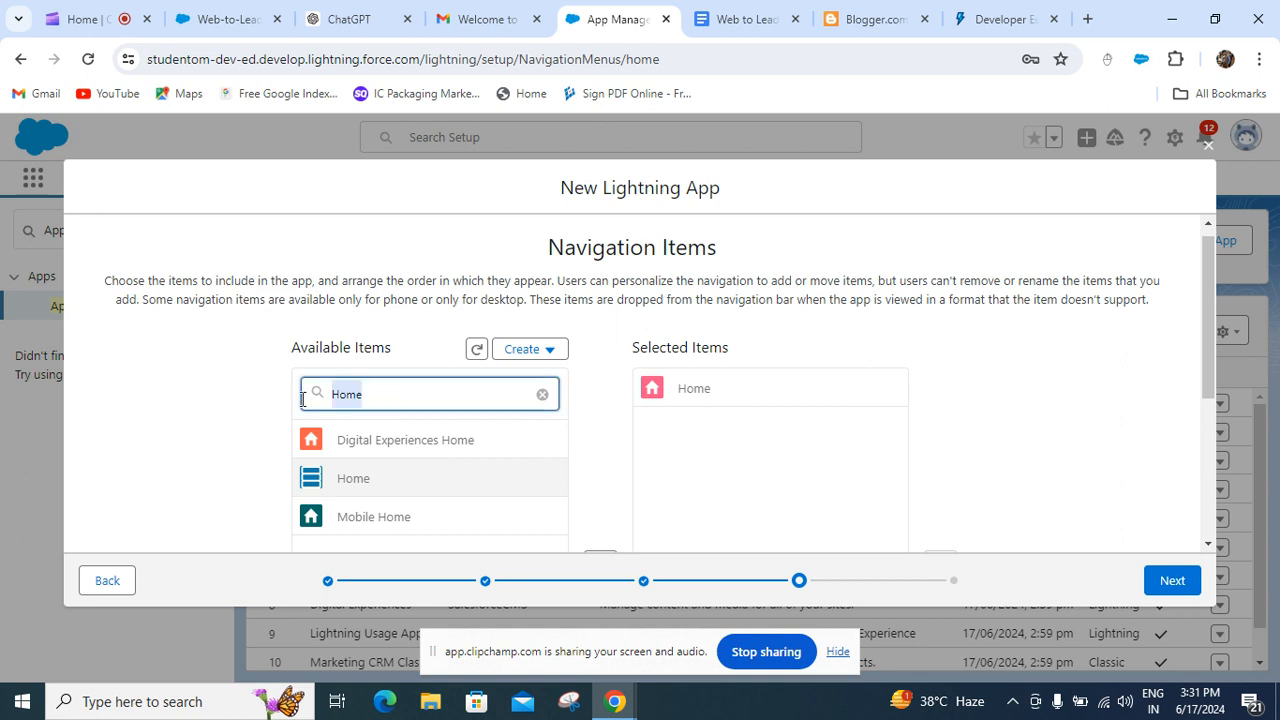
text(Lead)
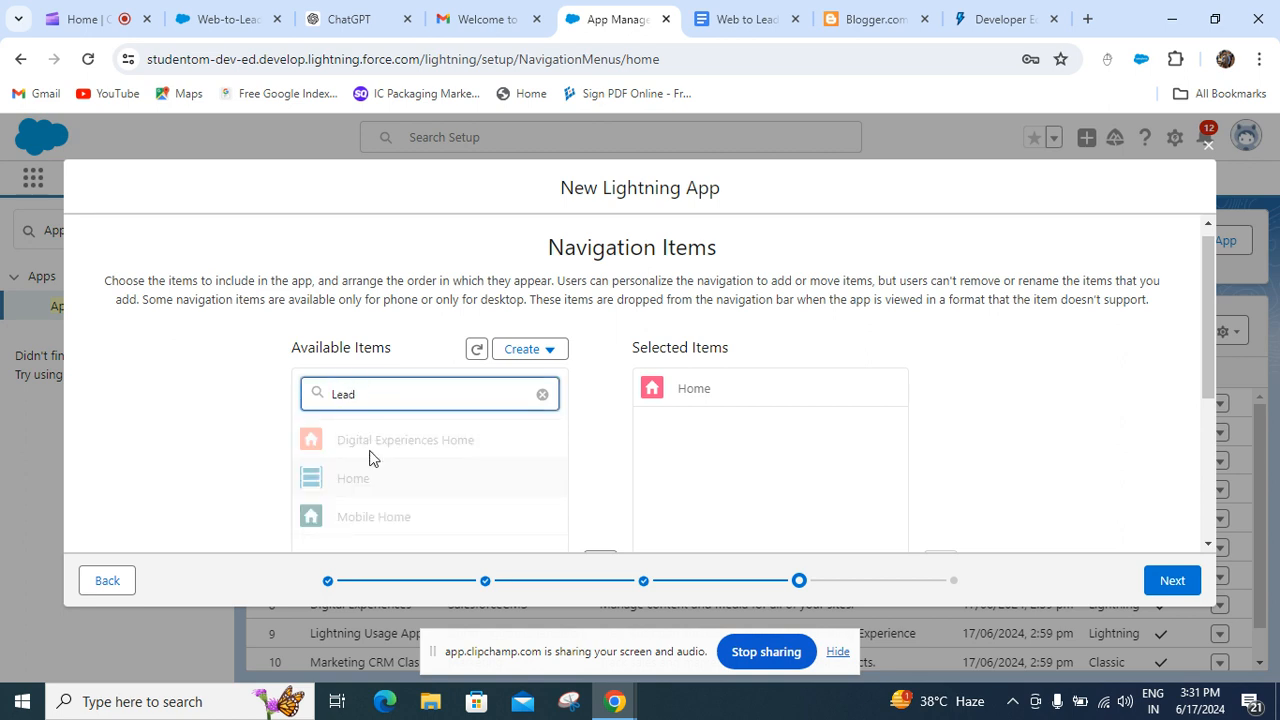
click(363, 443)
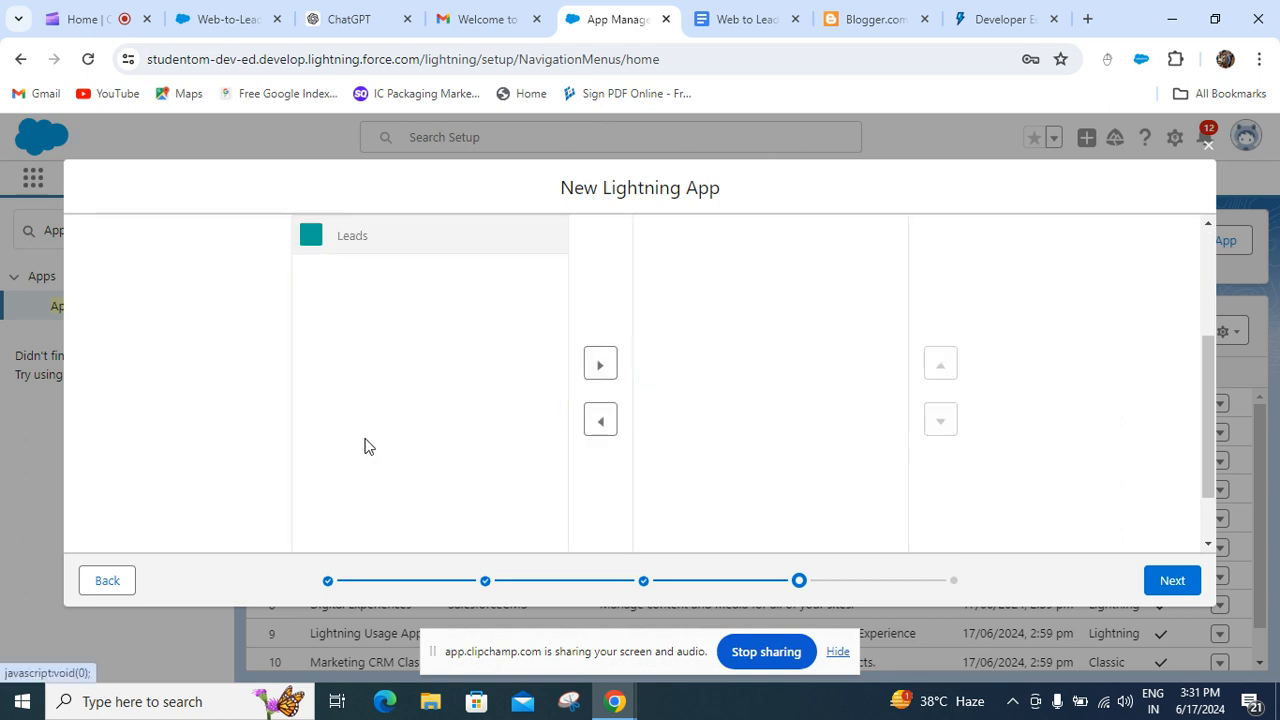
click(599, 366)
Step: Add Campaigns and Accounts to the Selected Items list
scroll(514, 371, up, 3)
drag(460, 372, 293, 399)
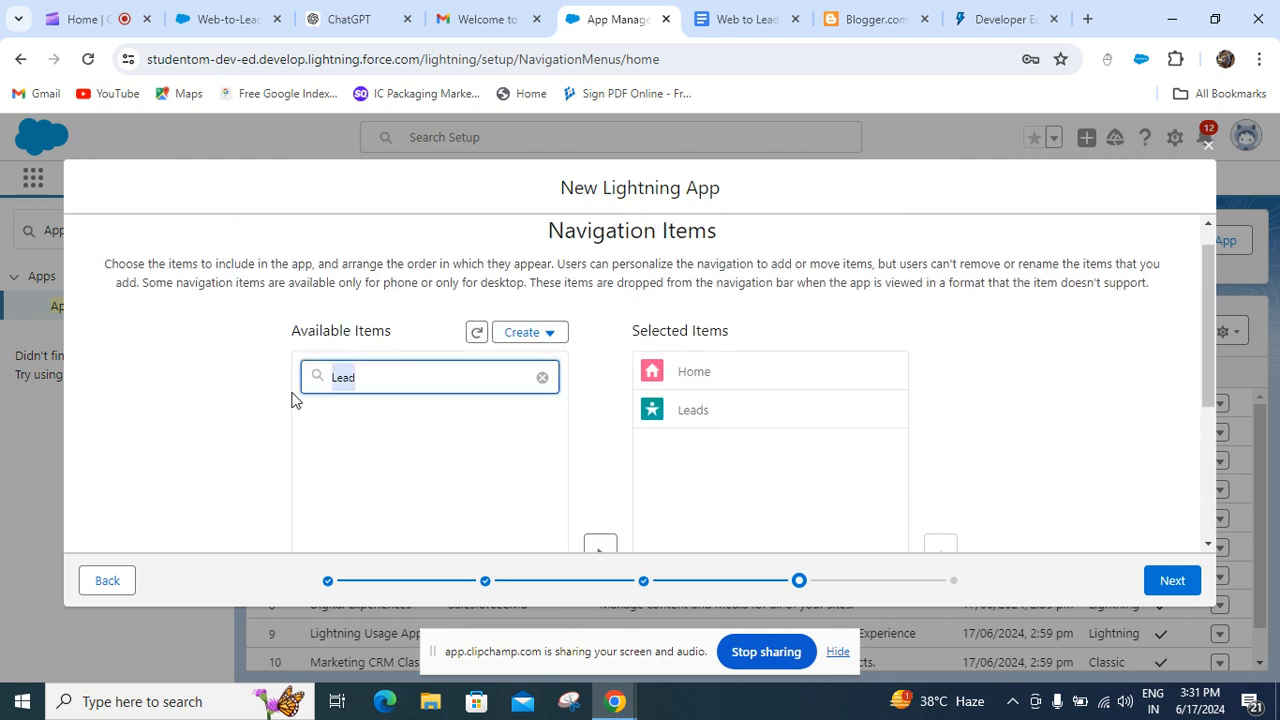
text(Campa)
click(366, 424)
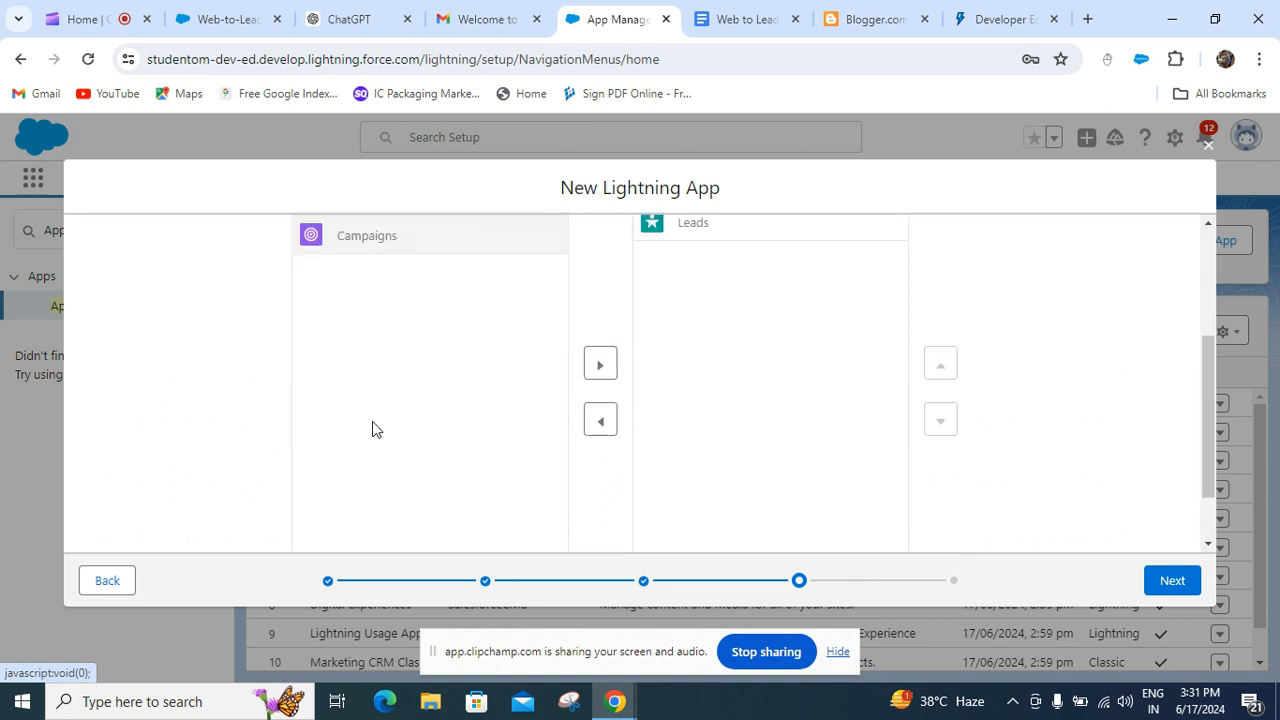
click(600, 366)
scroll(466, 374, up, 3)
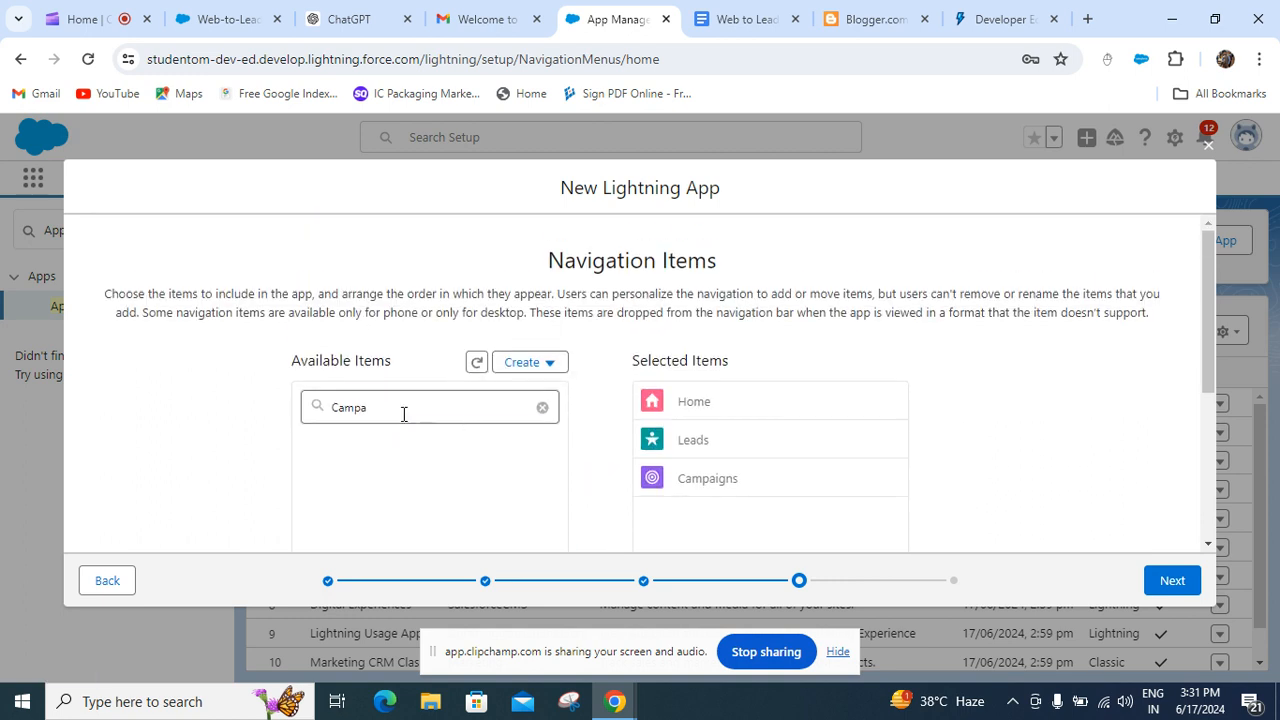
drag(404, 414, 301, 417)
text(A)
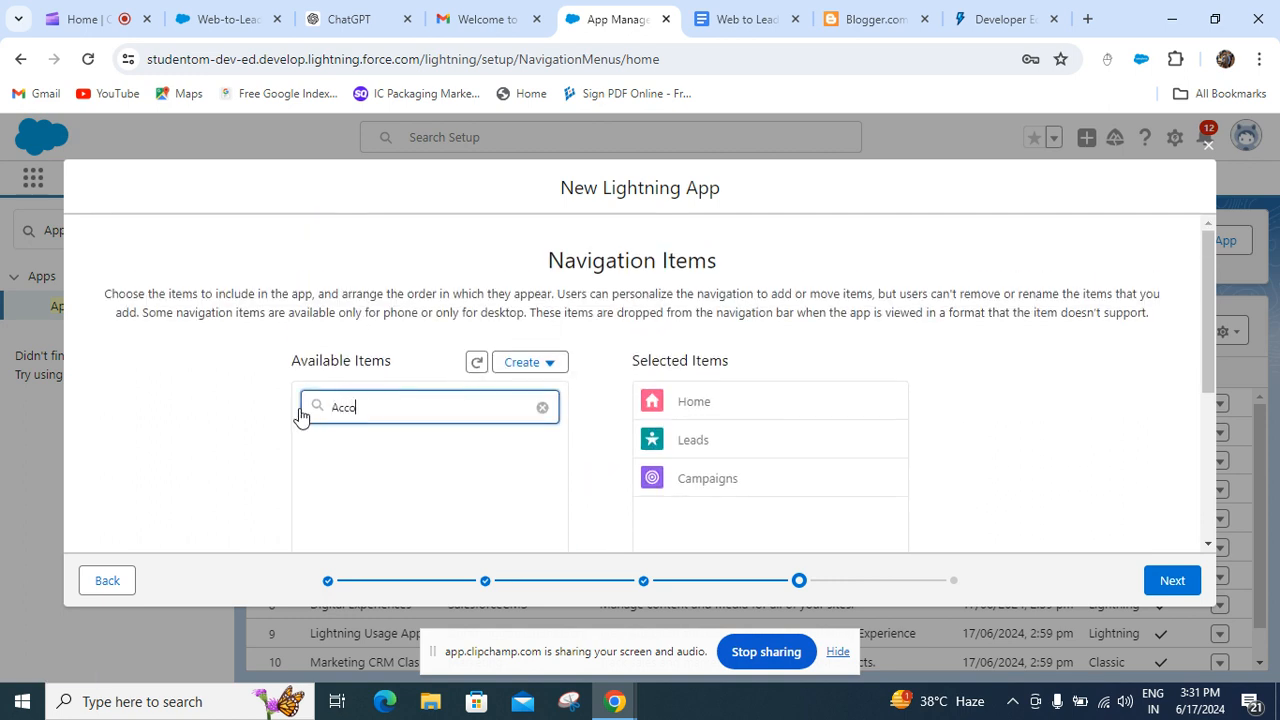
text(cco)
click(388, 458)
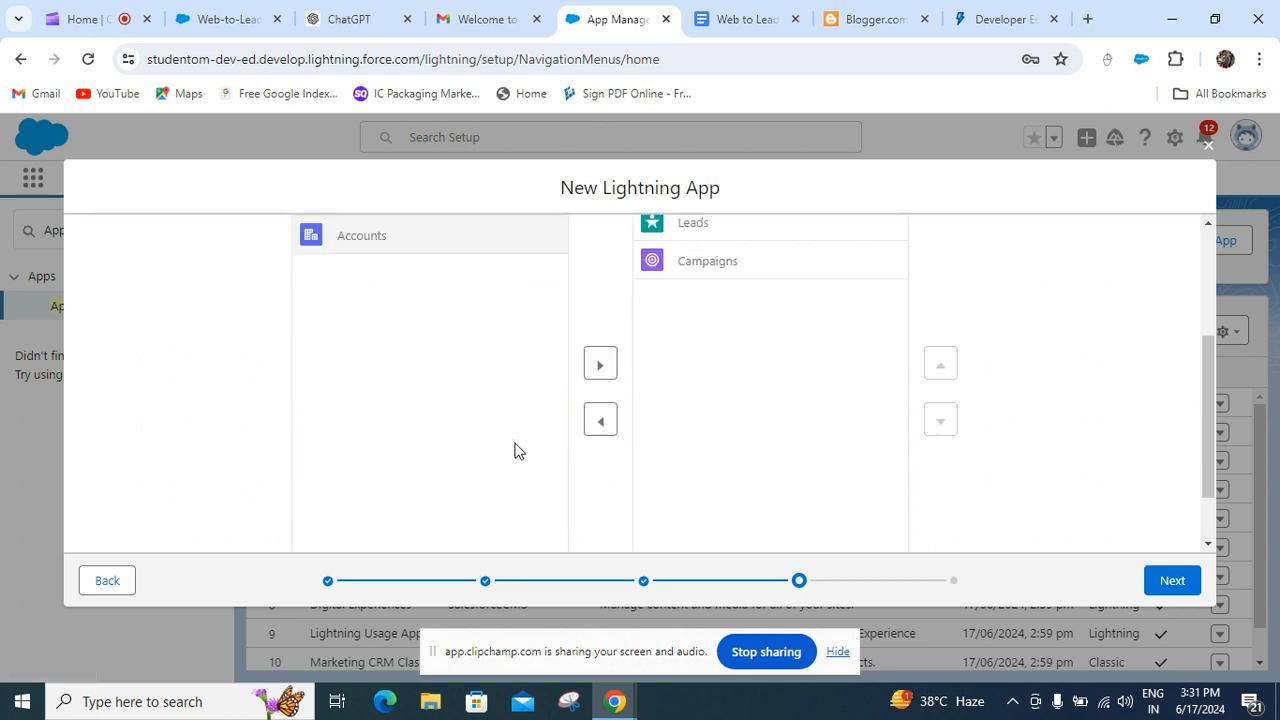
click(601, 365)
Step: Filter for 'con' and add Contacts to the Selected Items list
scroll(437, 363, up, 3)
drag(391, 366, 288, 397)
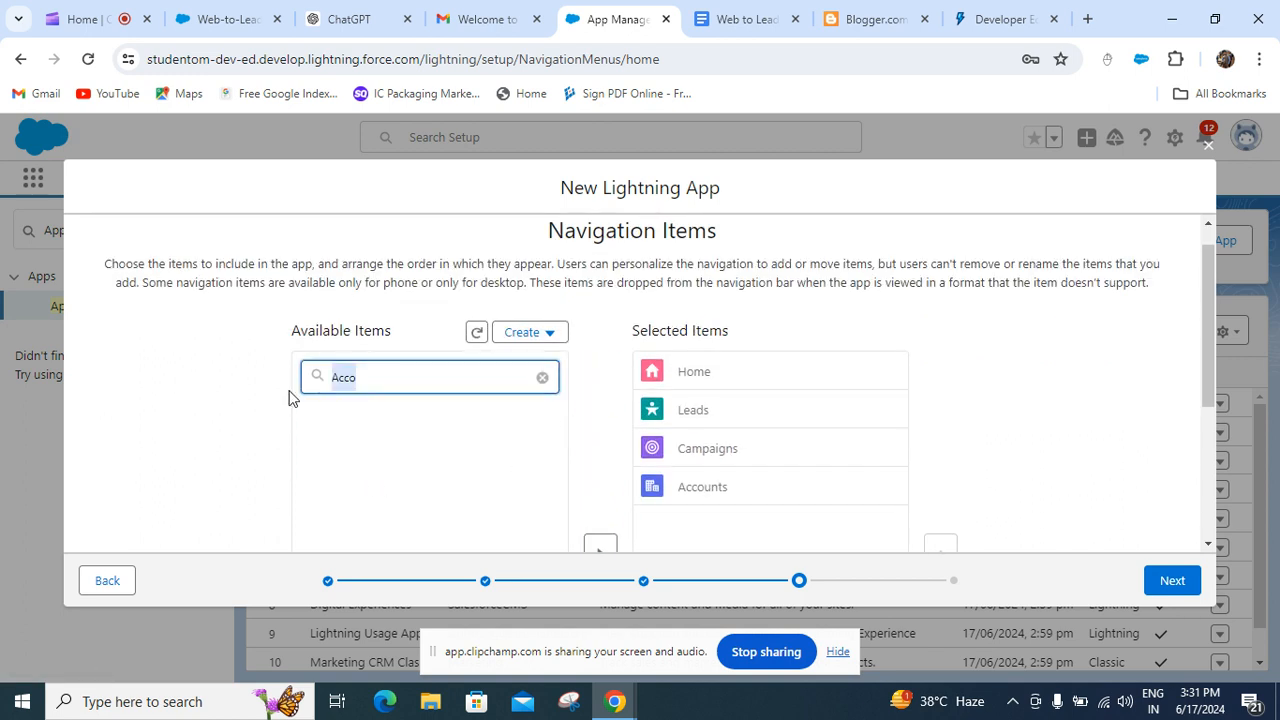
text(contact)
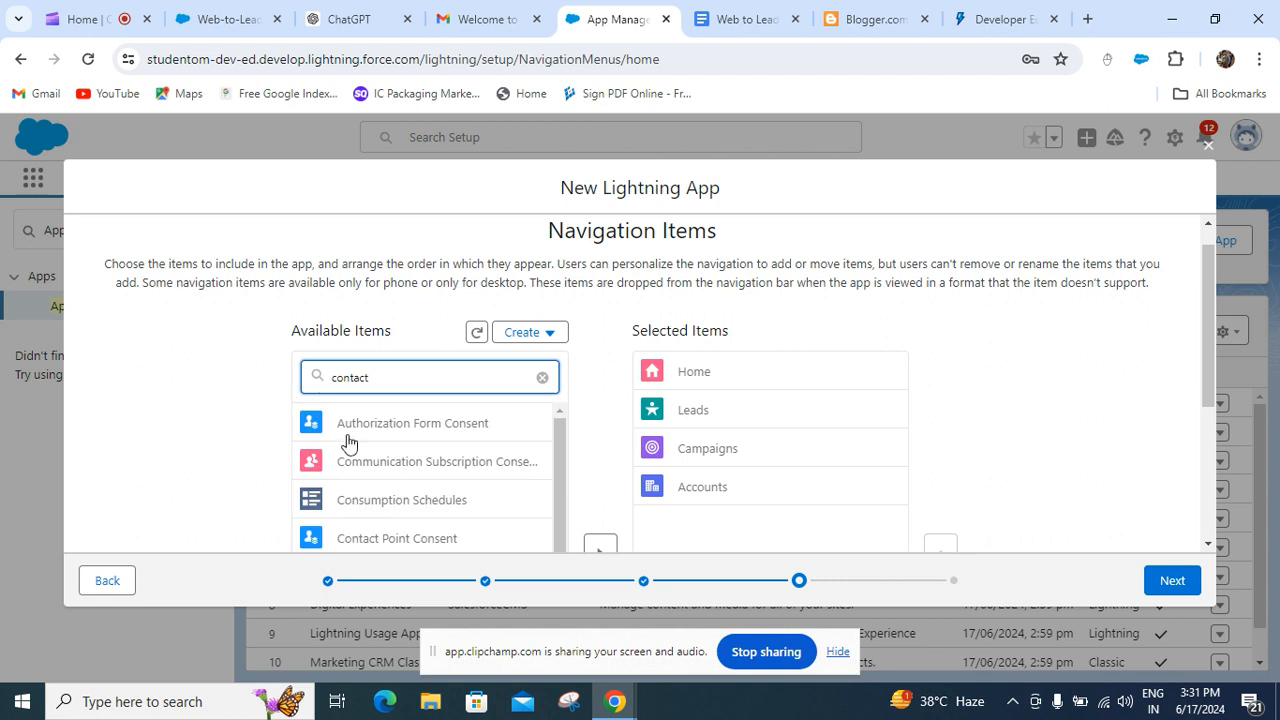
click(381, 540)
scroll(381, 543, down, 2)
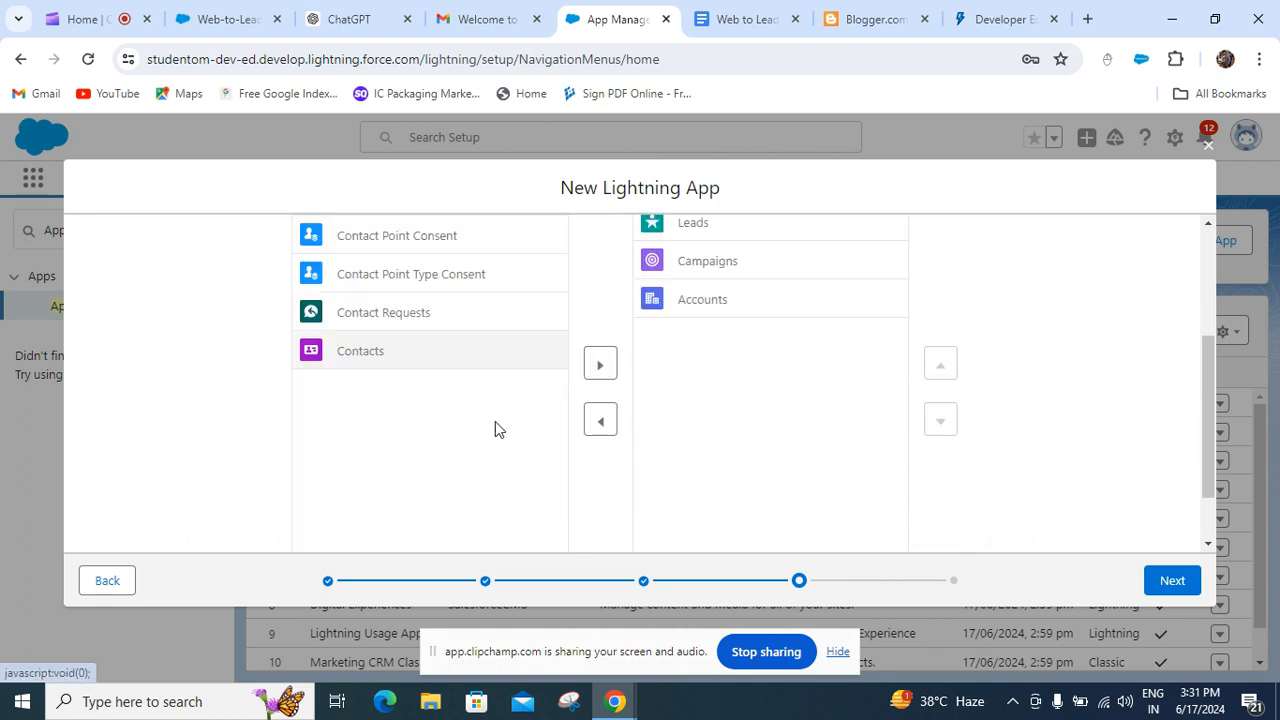
click(600, 365)
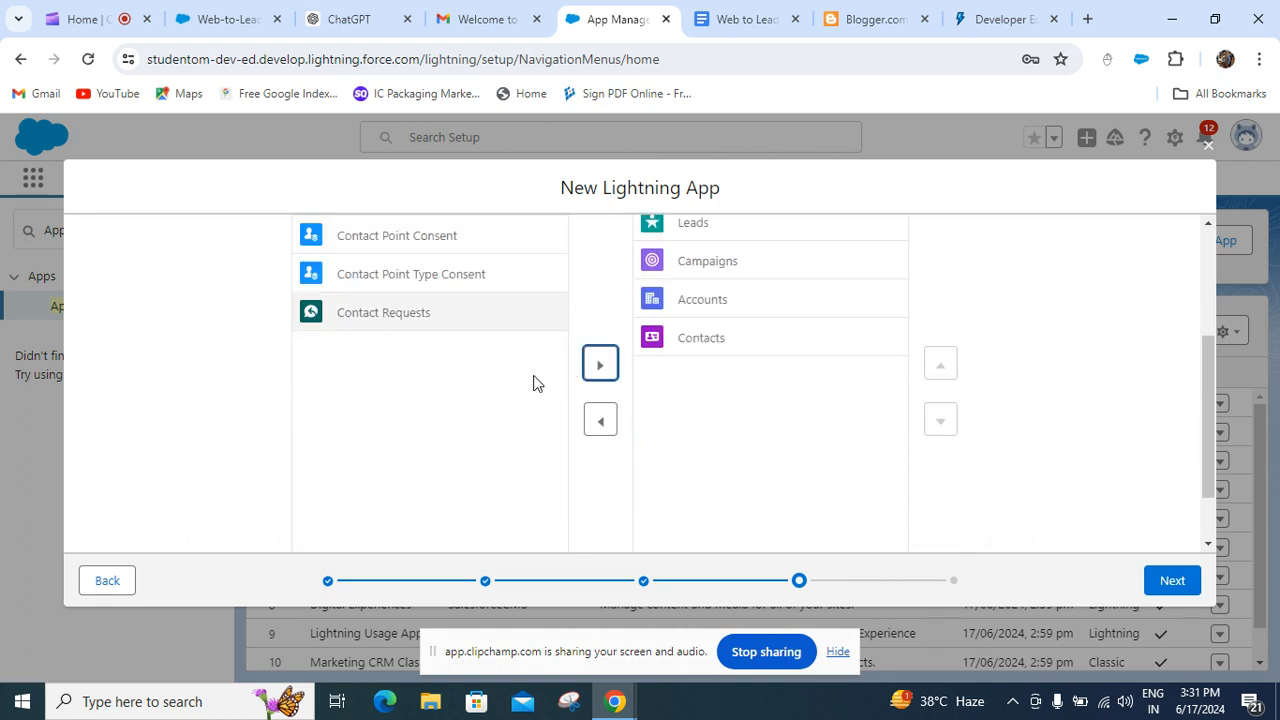
Step: Filter for 'Report', add Reports to Selected Items, and clear the filter
drag(1207, 400, 1205, 294)
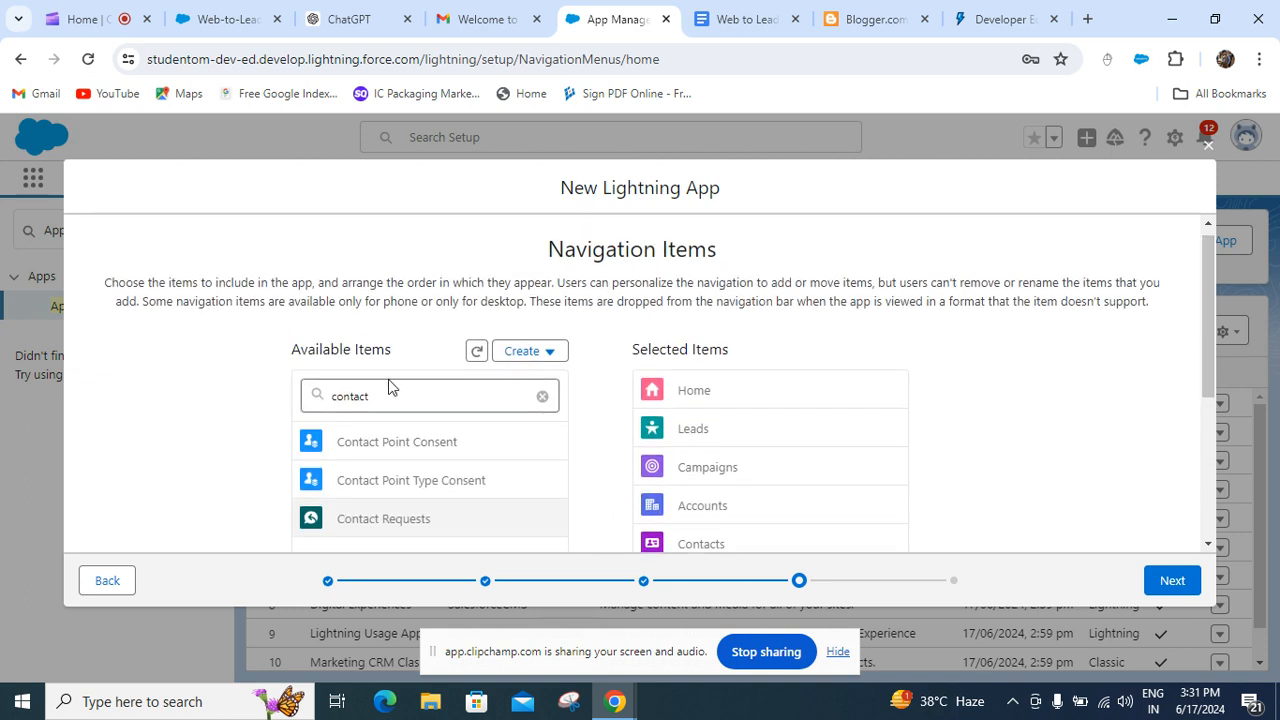
click(336, 402)
double_click(336, 402)
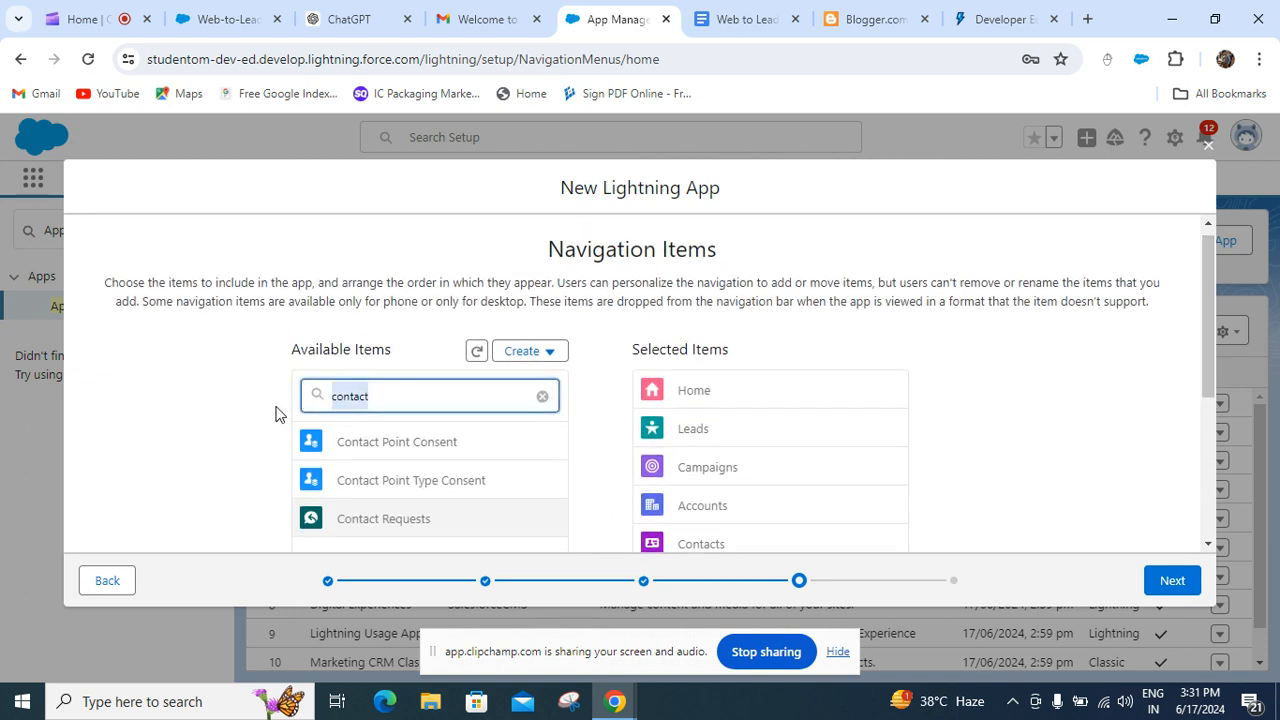
text(Repor)
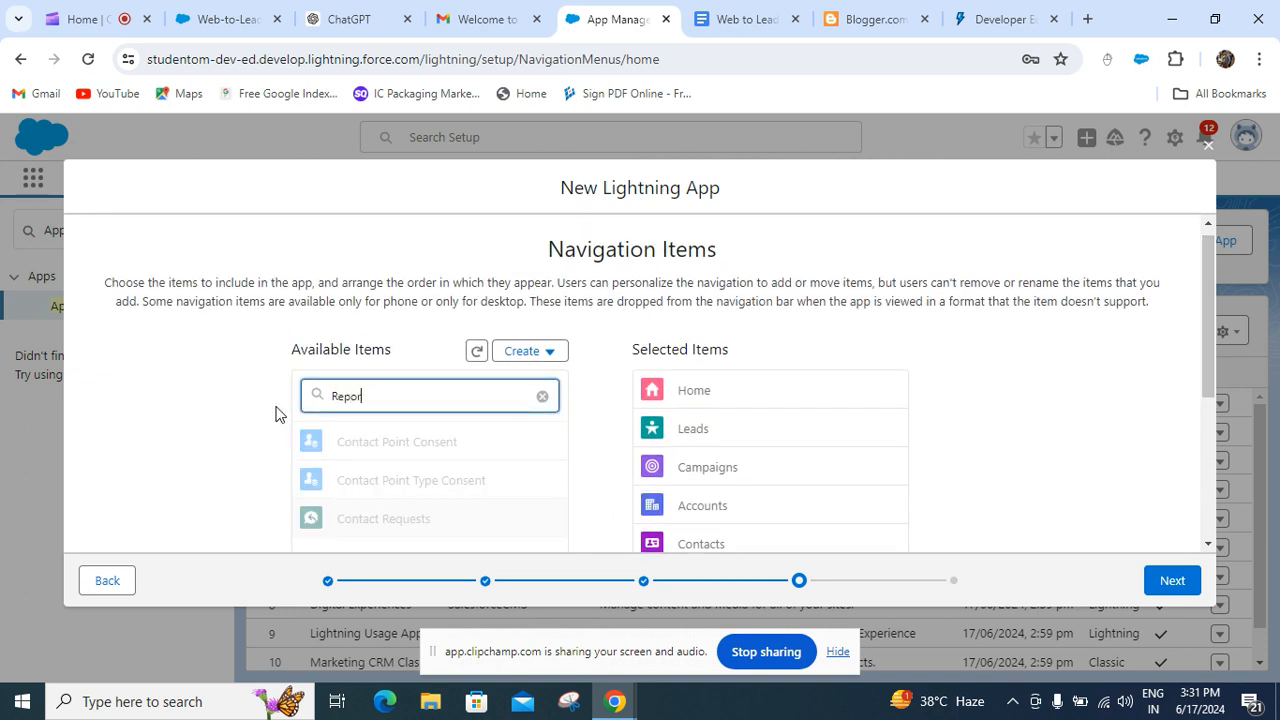
text(t)
click(385, 449)
scroll(411, 455, down, 2)
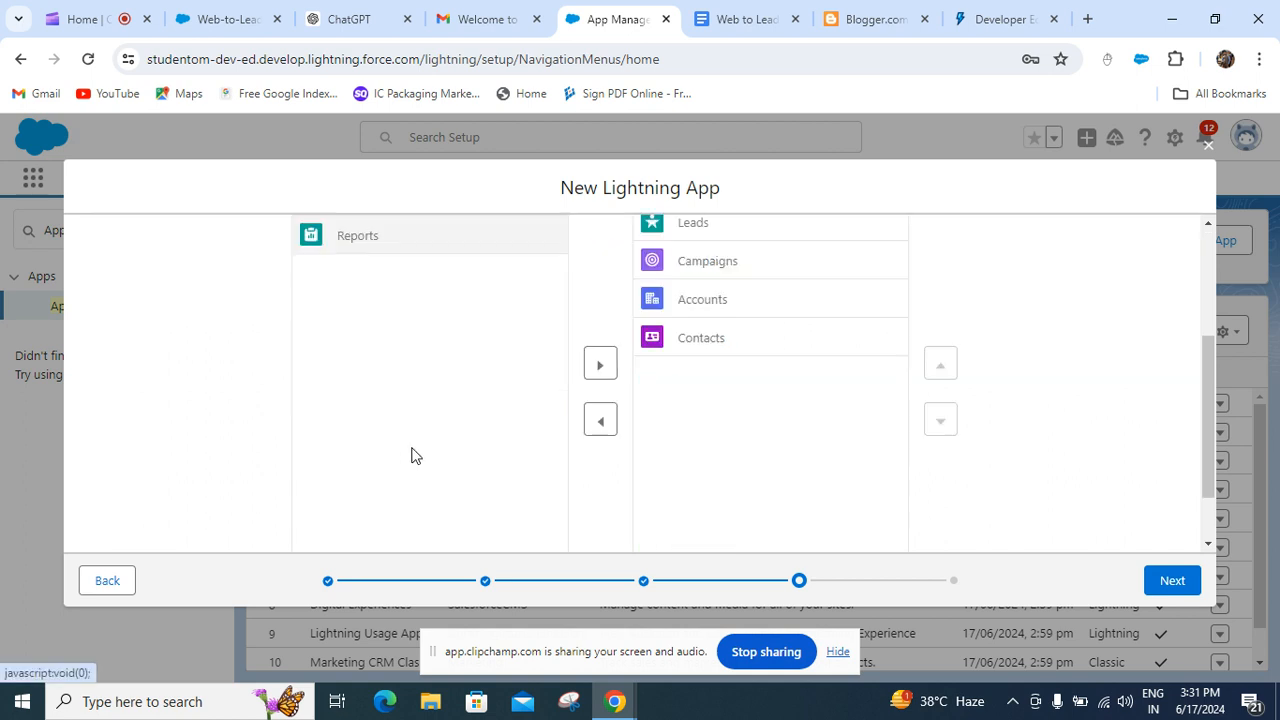
click(600, 364)
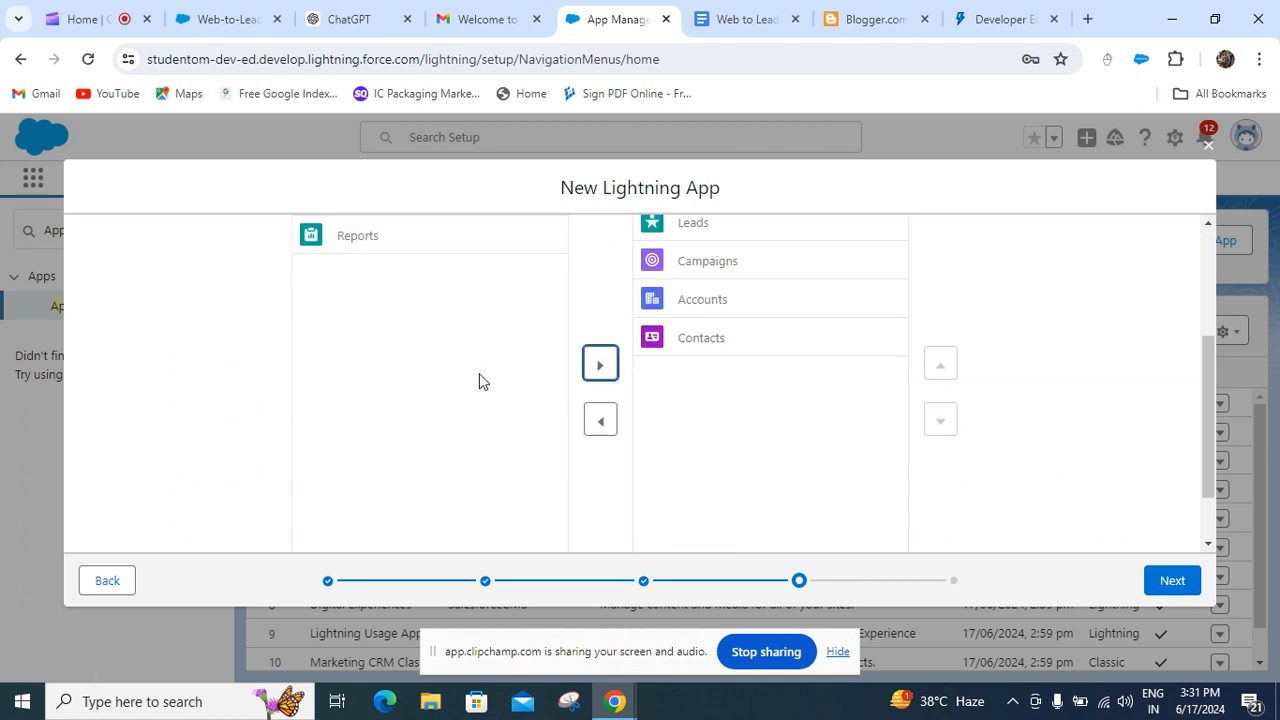
scroll(479, 380, up, 2)
click(443, 429)
scroll(443, 429, down, 2)
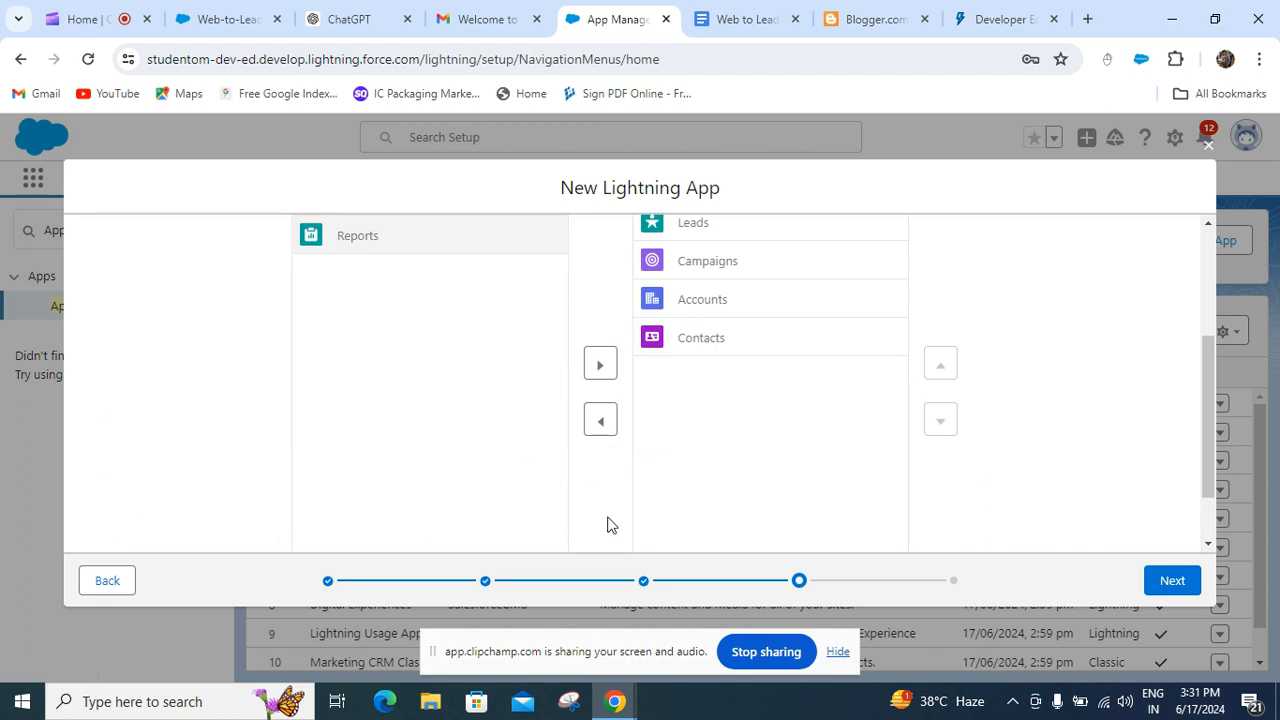
click(601, 366)
scroll(414, 391, up, 2)
click(542, 407)
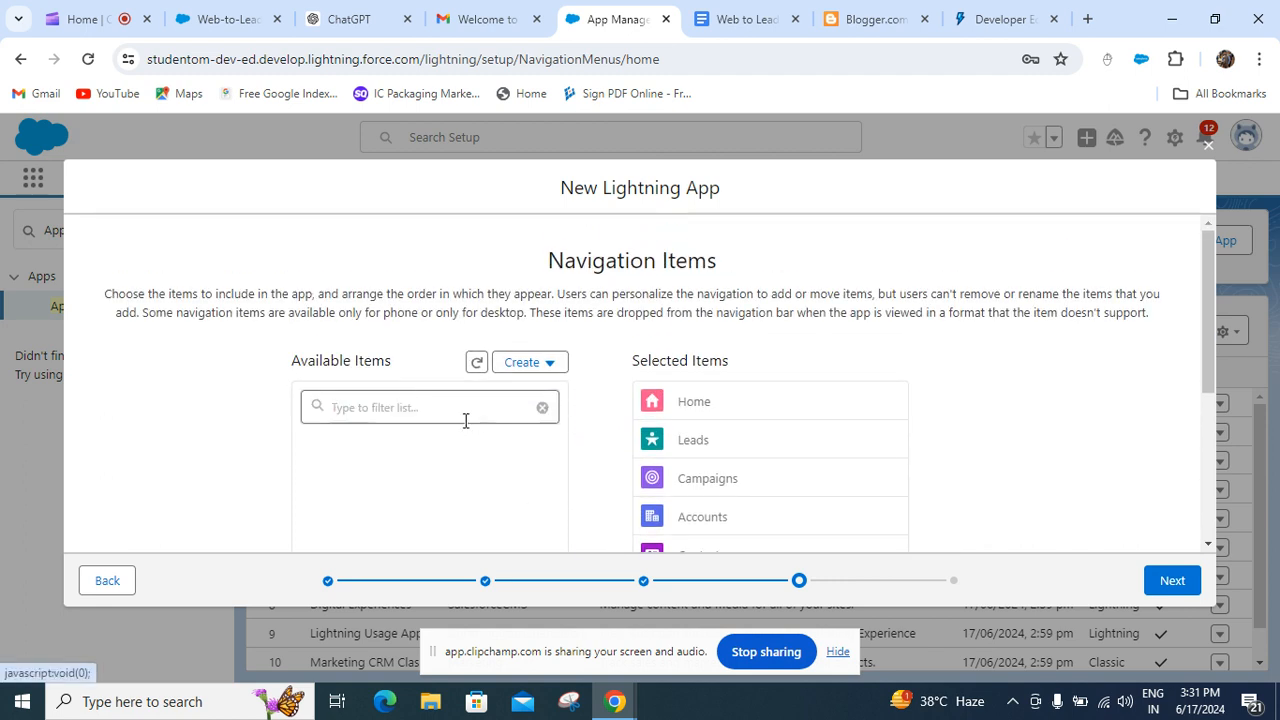
click(419, 410)
Step: Filter for Dashboards, move it to Selected Items, and go to the User Profiles step
text(Da)
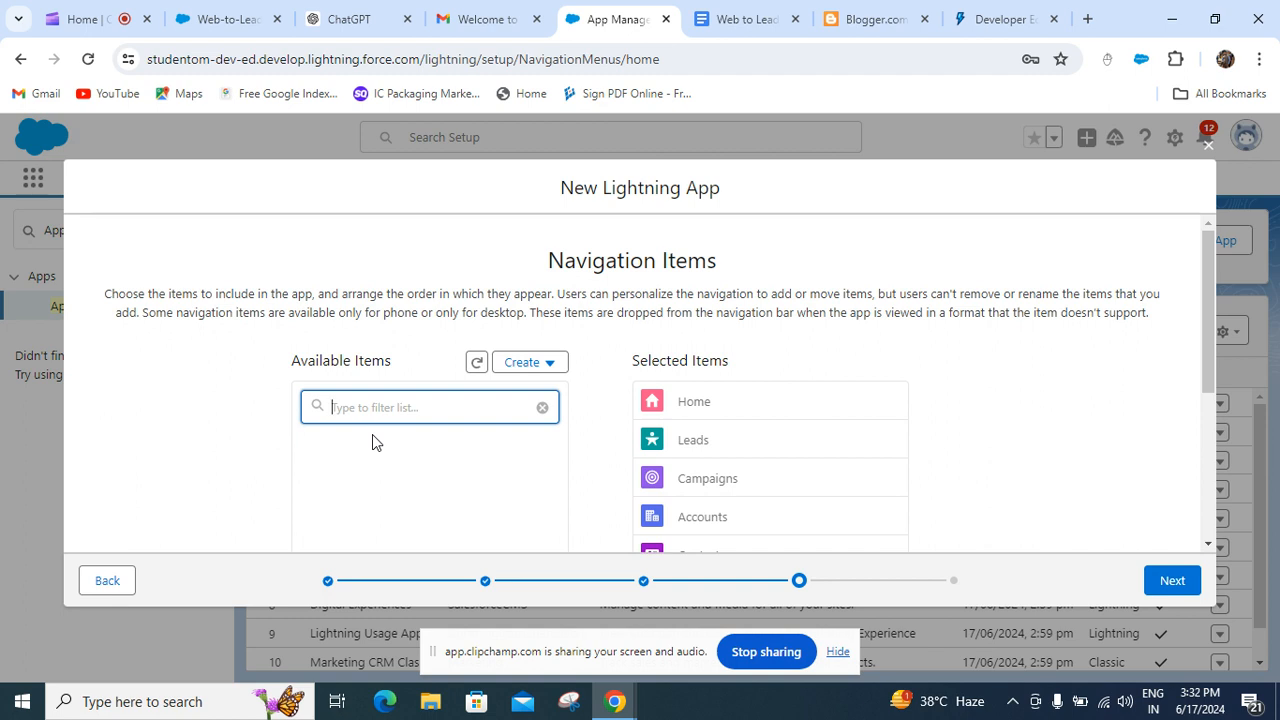
text(h)
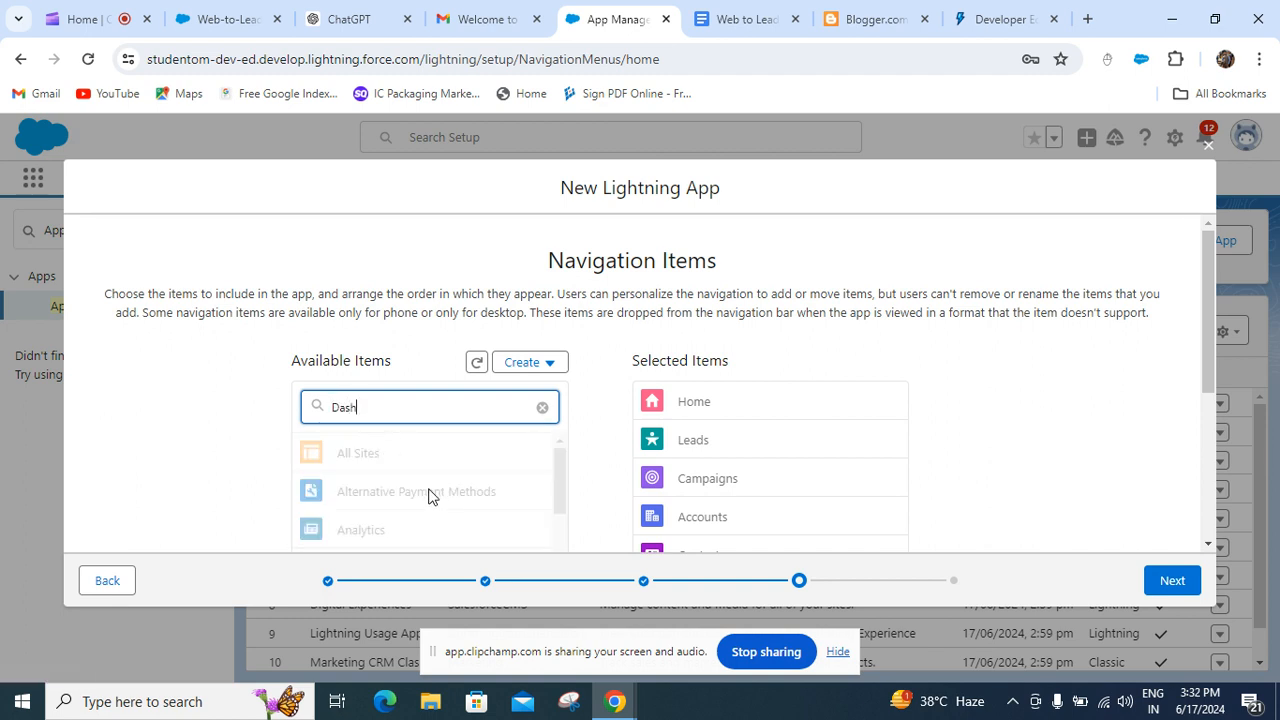
text(h)
key(BackSpace)
text(b)
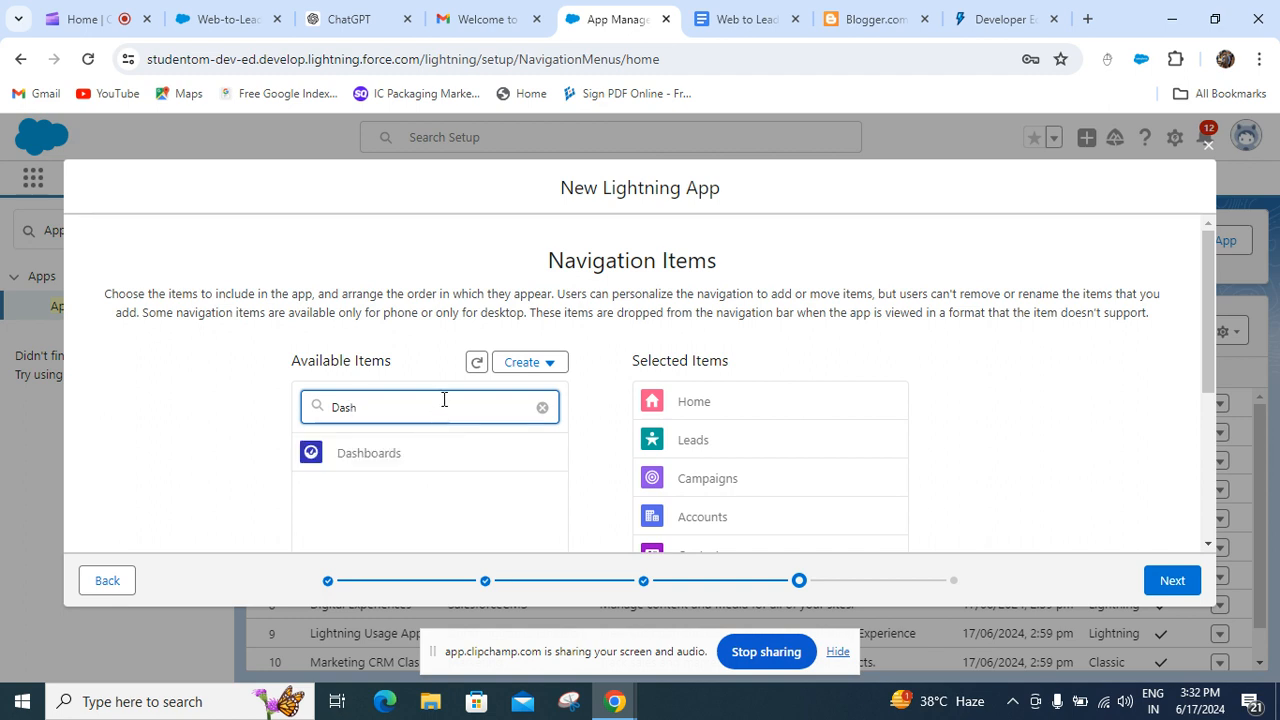
click(394, 477)
scroll(434, 464, down, 2)
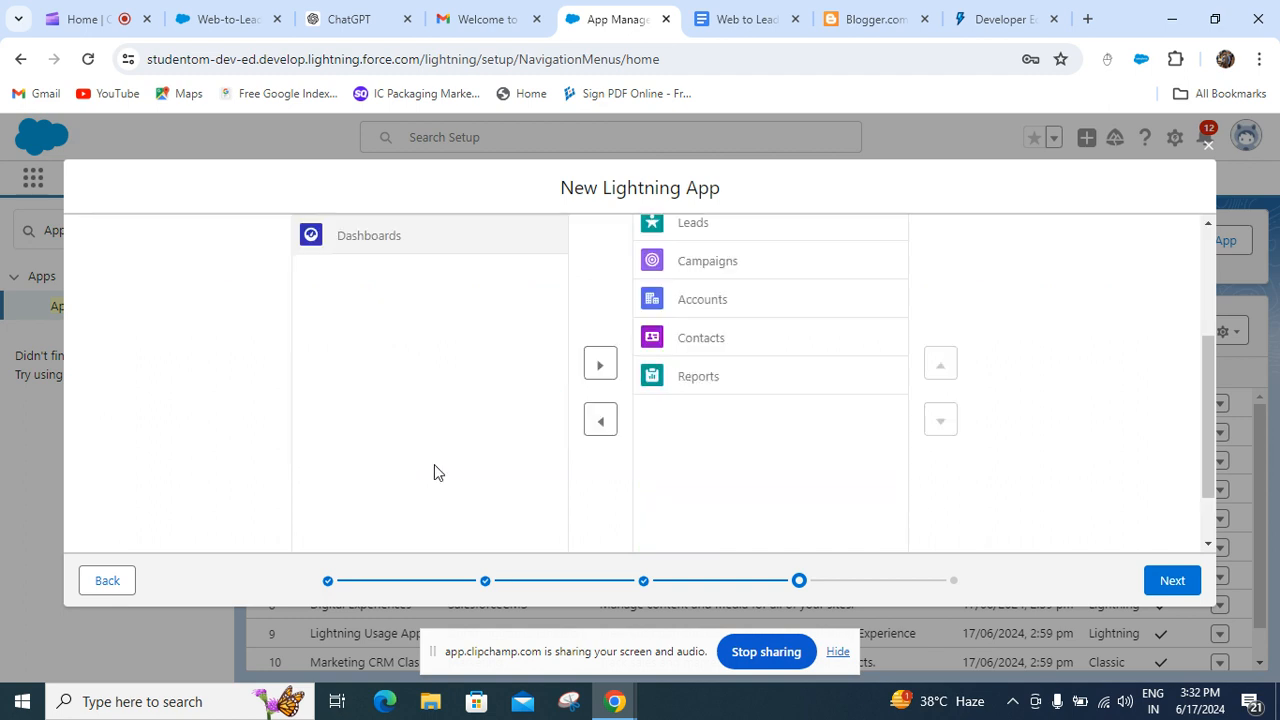
click(599, 365)
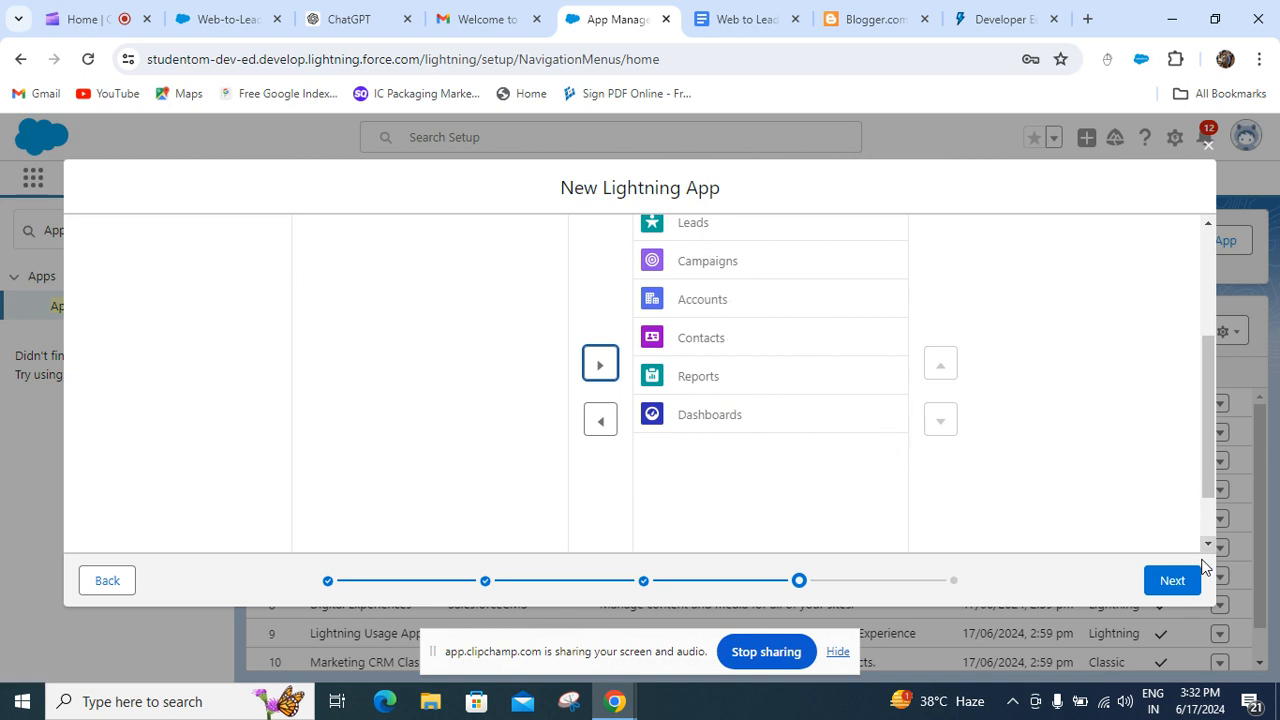
drag(1205, 452, 1216, 362)
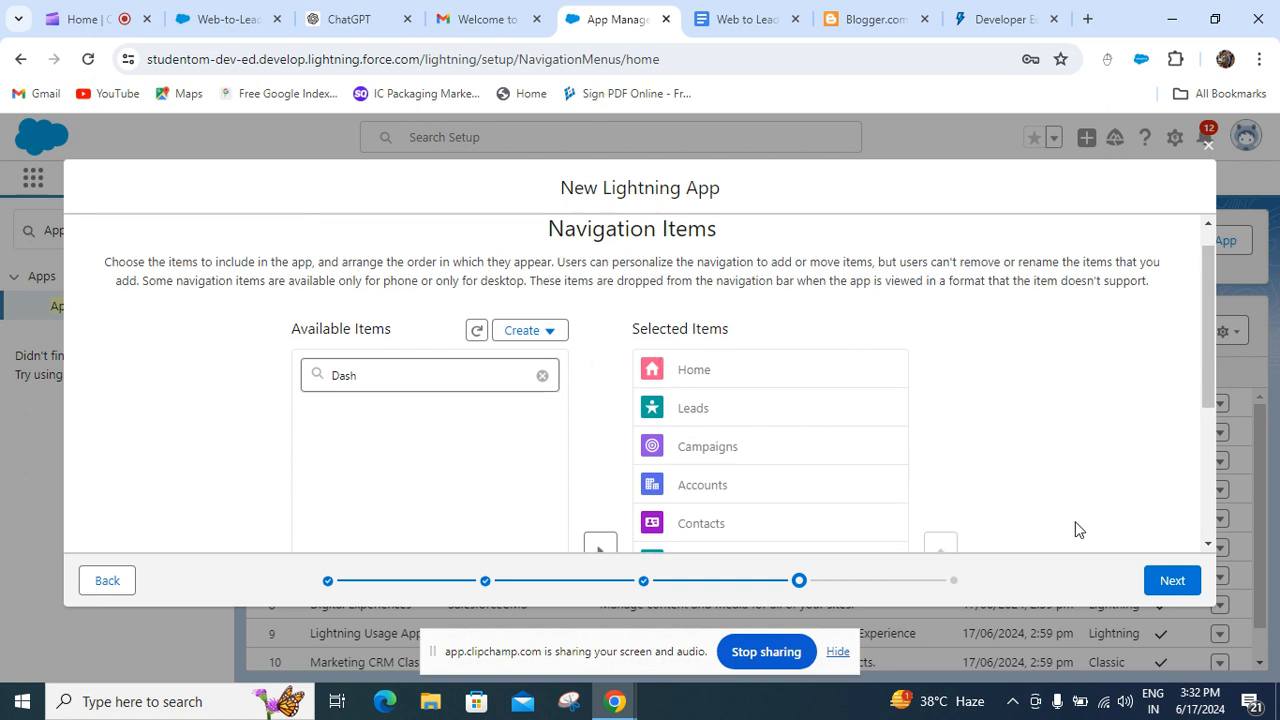
click(1170, 582)
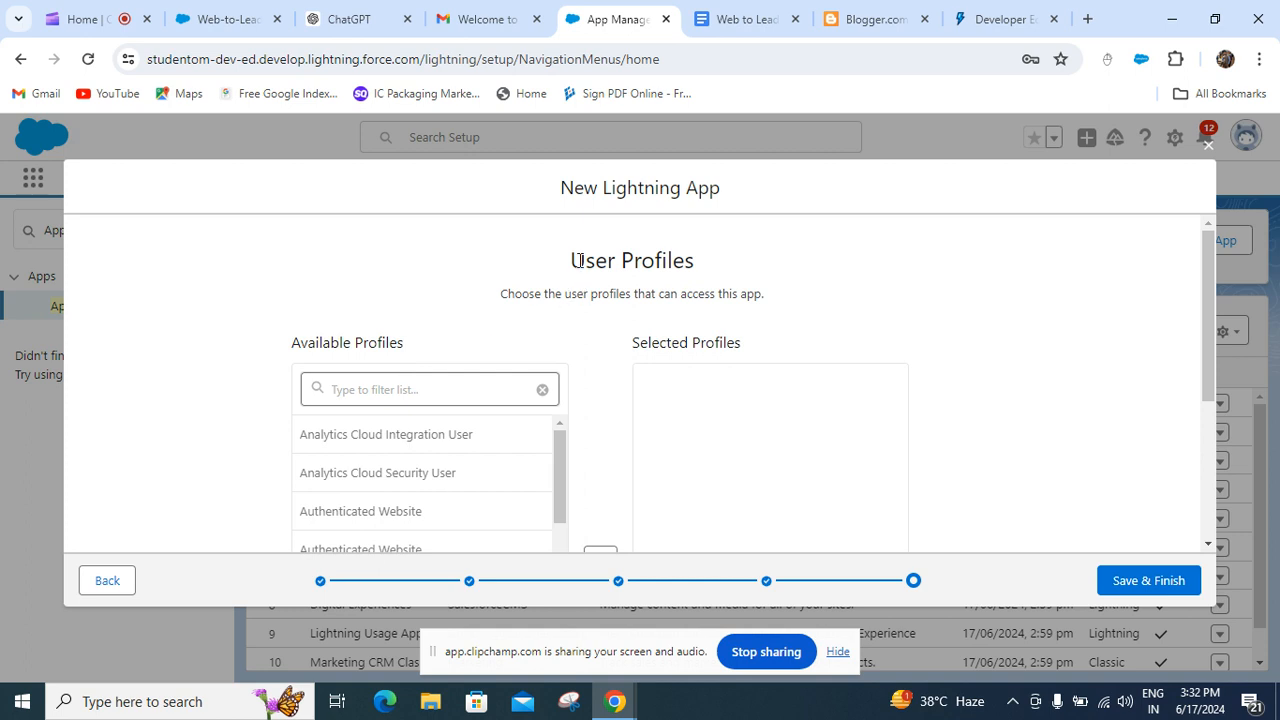
Step: Search the available profiles with 'salesfor' and 'Admin', then clear the filter
drag(578, 261, 731, 266)
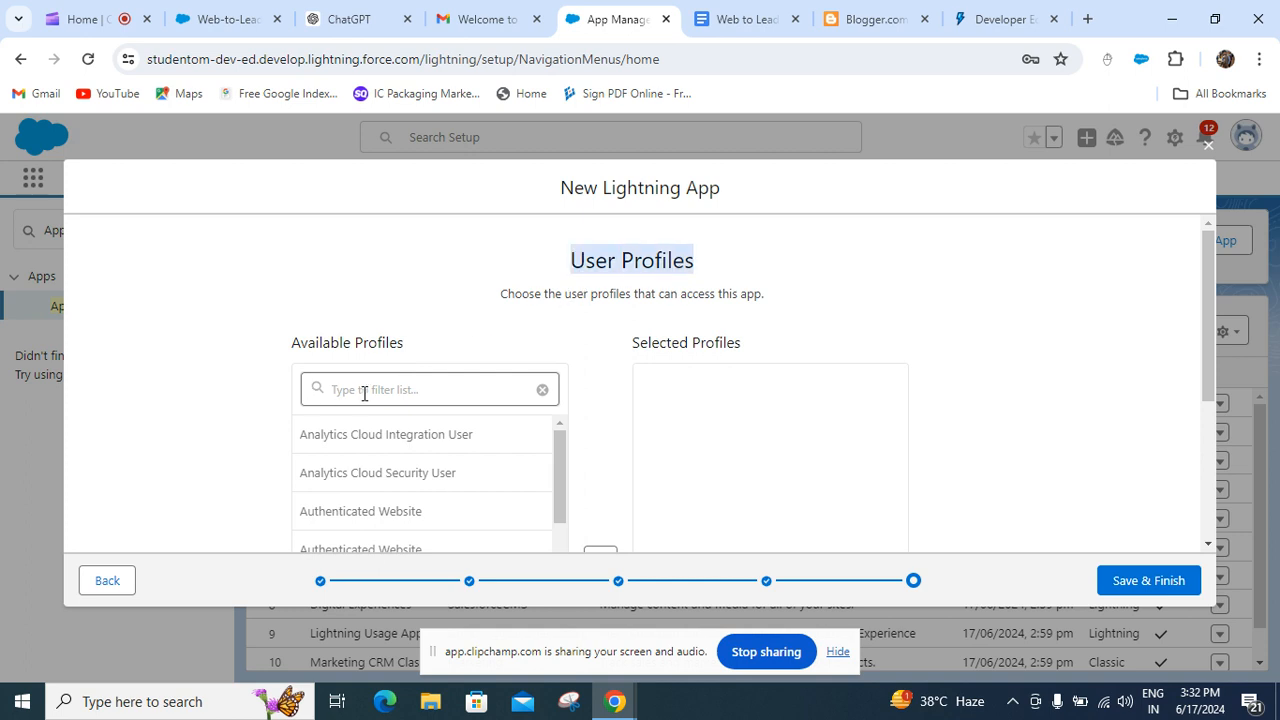
scroll(366, 488, down, 4)
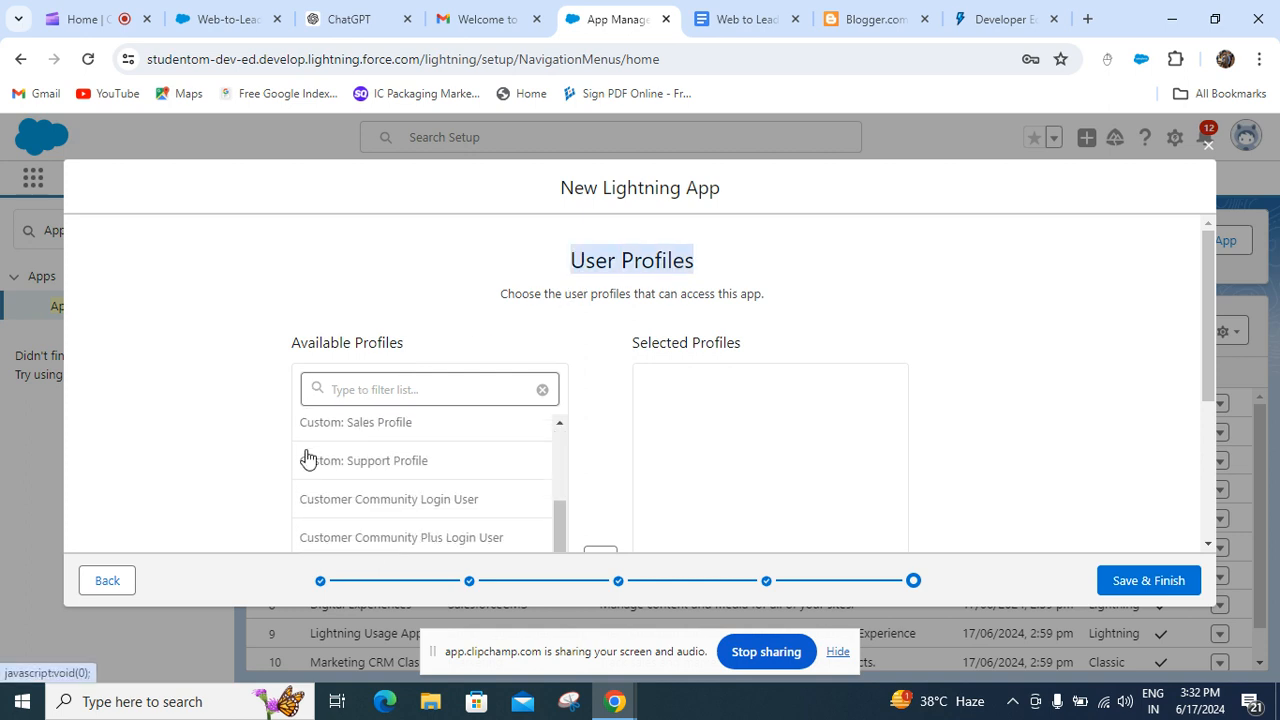
scroll(307, 458, down, 2)
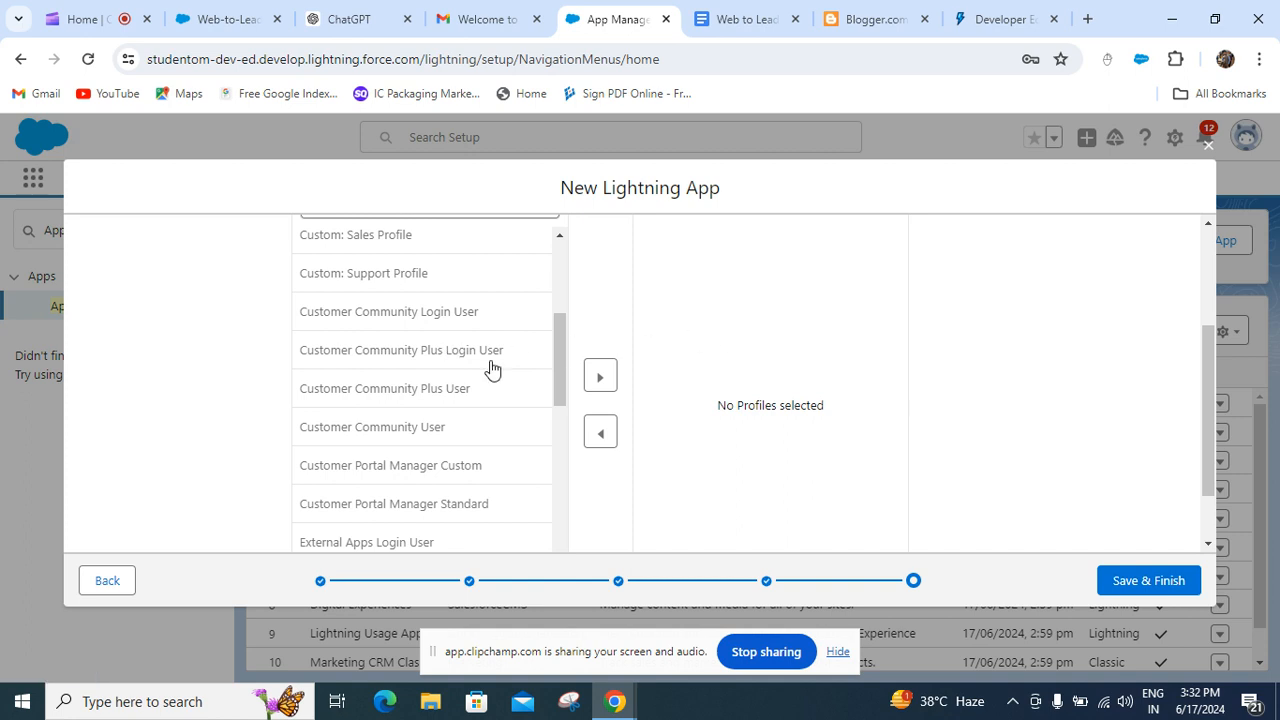
scroll(386, 406, up, 4)
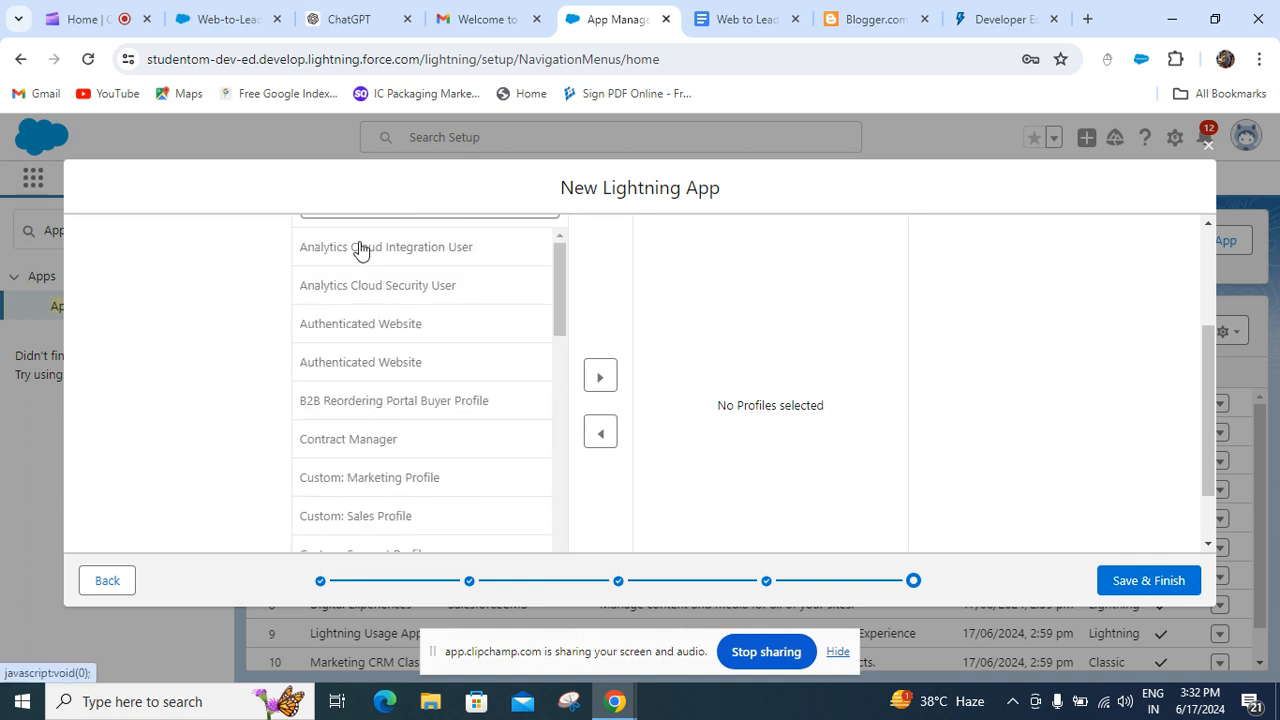
scroll(243, 389, up, 3)
click(380, 390)
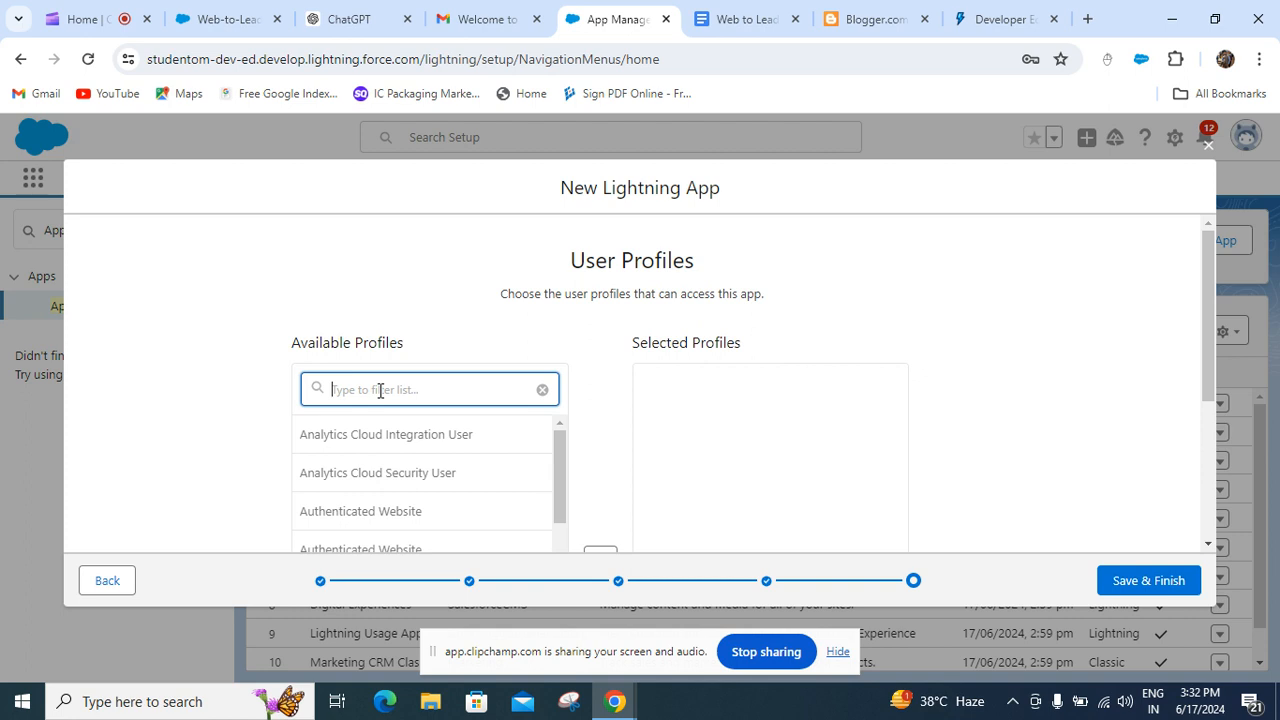
text(sales)
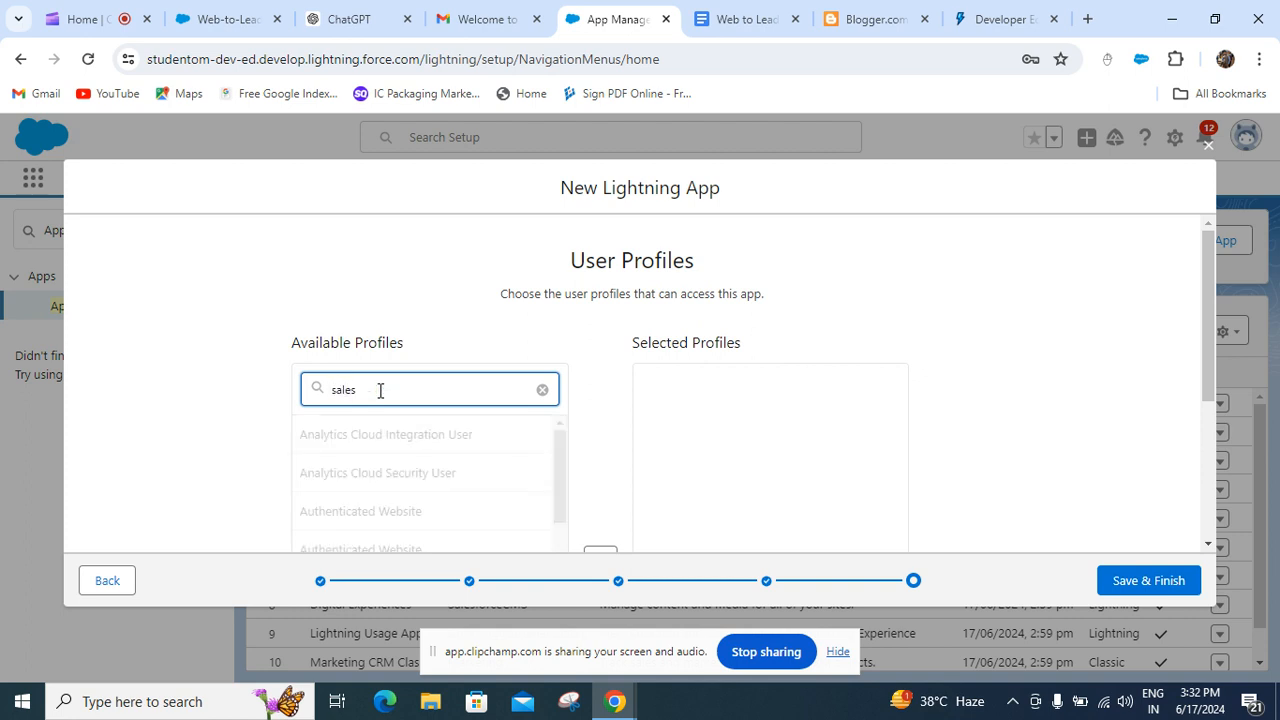
text(f)
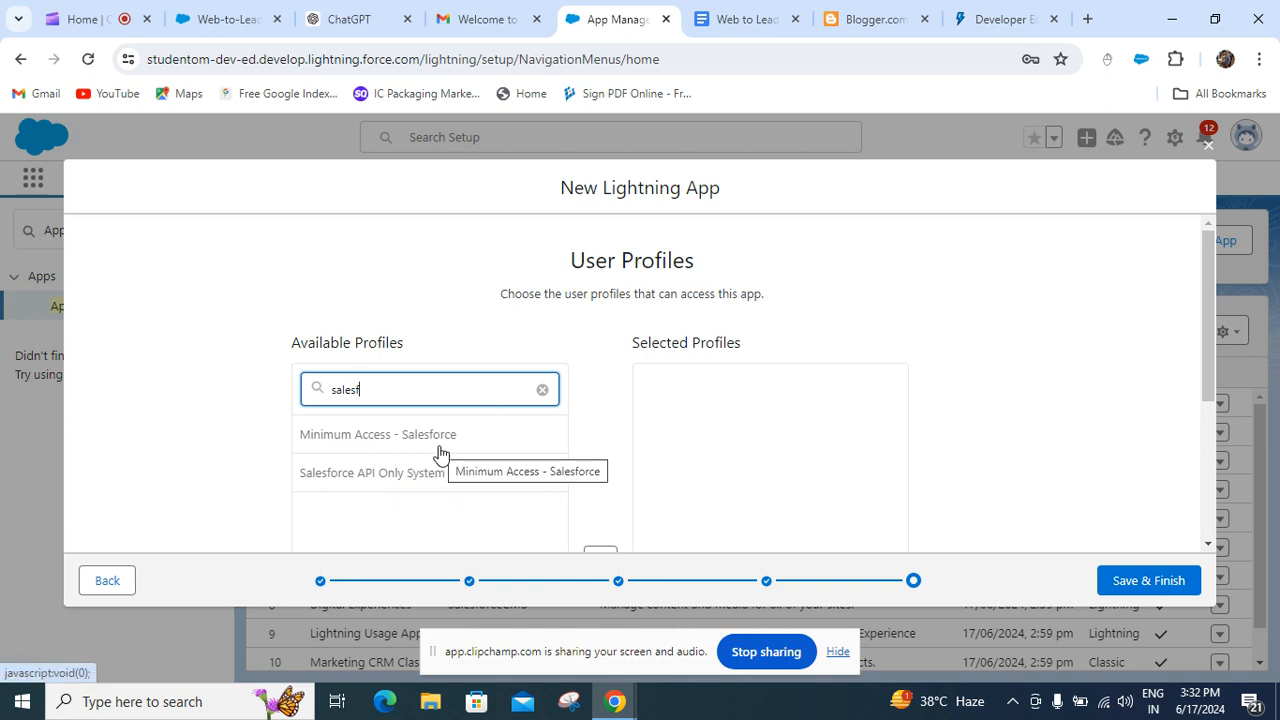
text(or)
key(BackSpace)
key(BackSpace)
key(BackSpace)
key(BackSpace)
key(BackSpace)
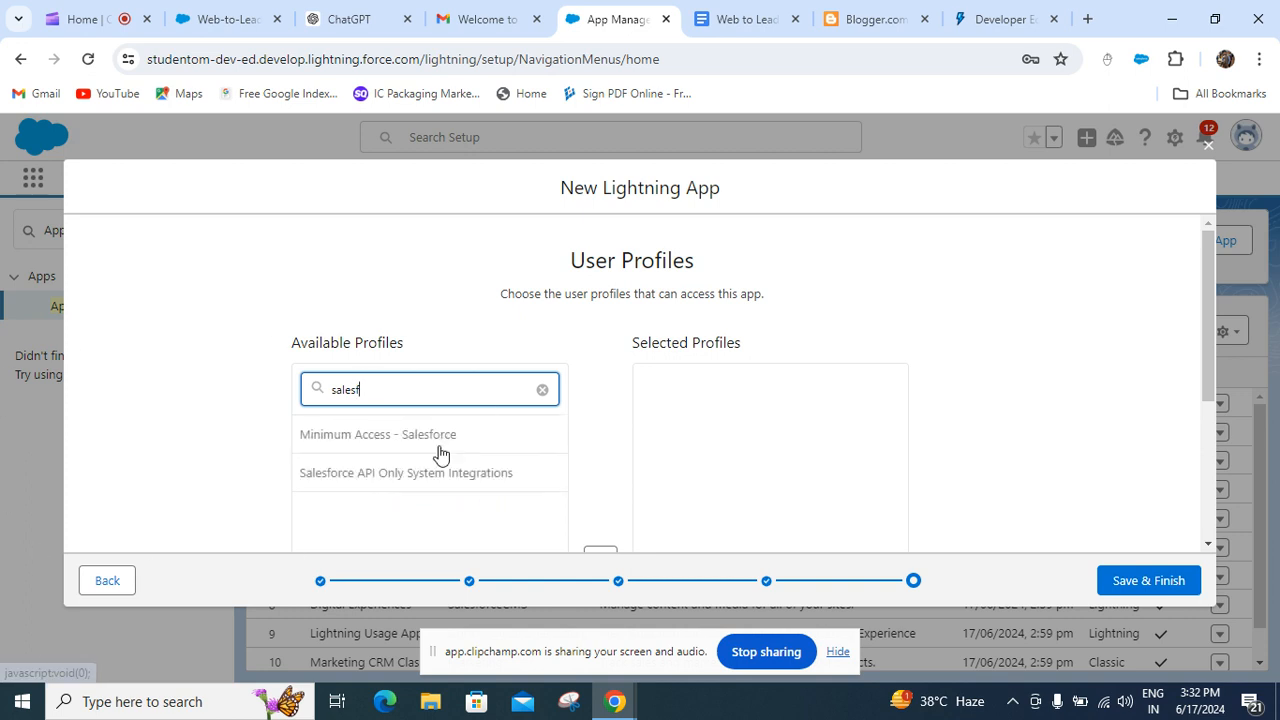
key(BackSpace)
key(BackSpace)
text(Ad)
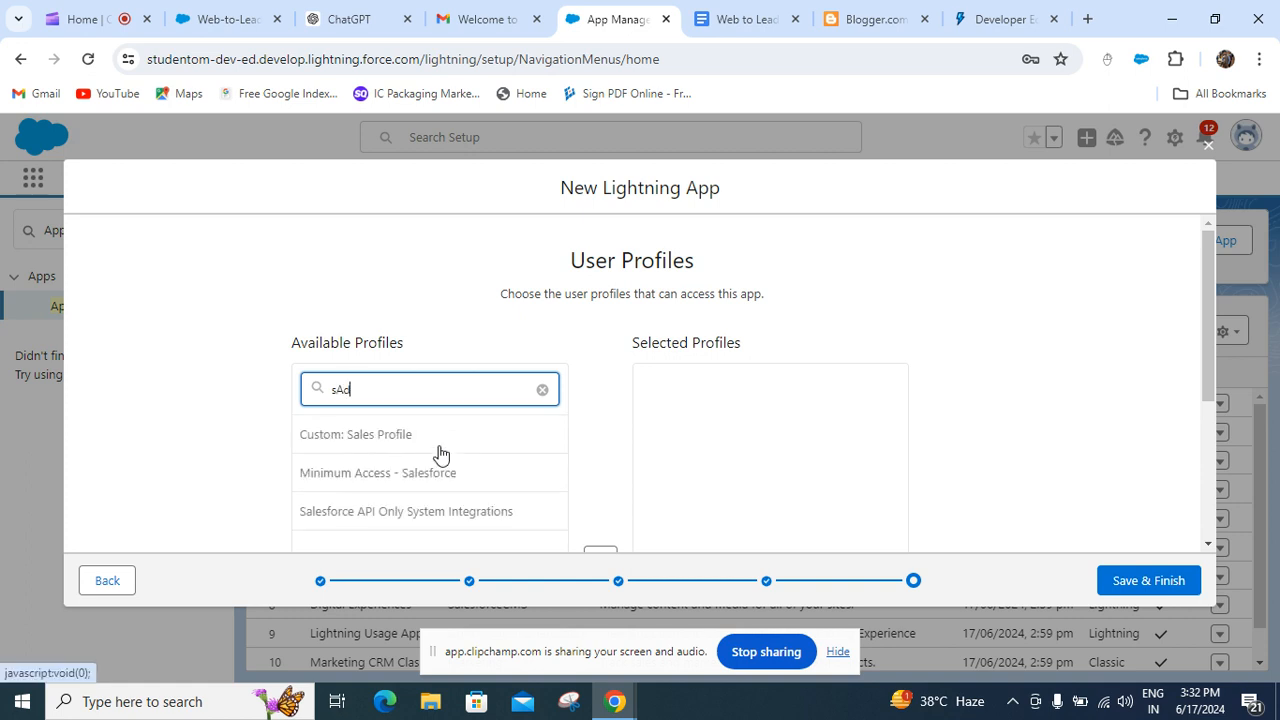
text(min)
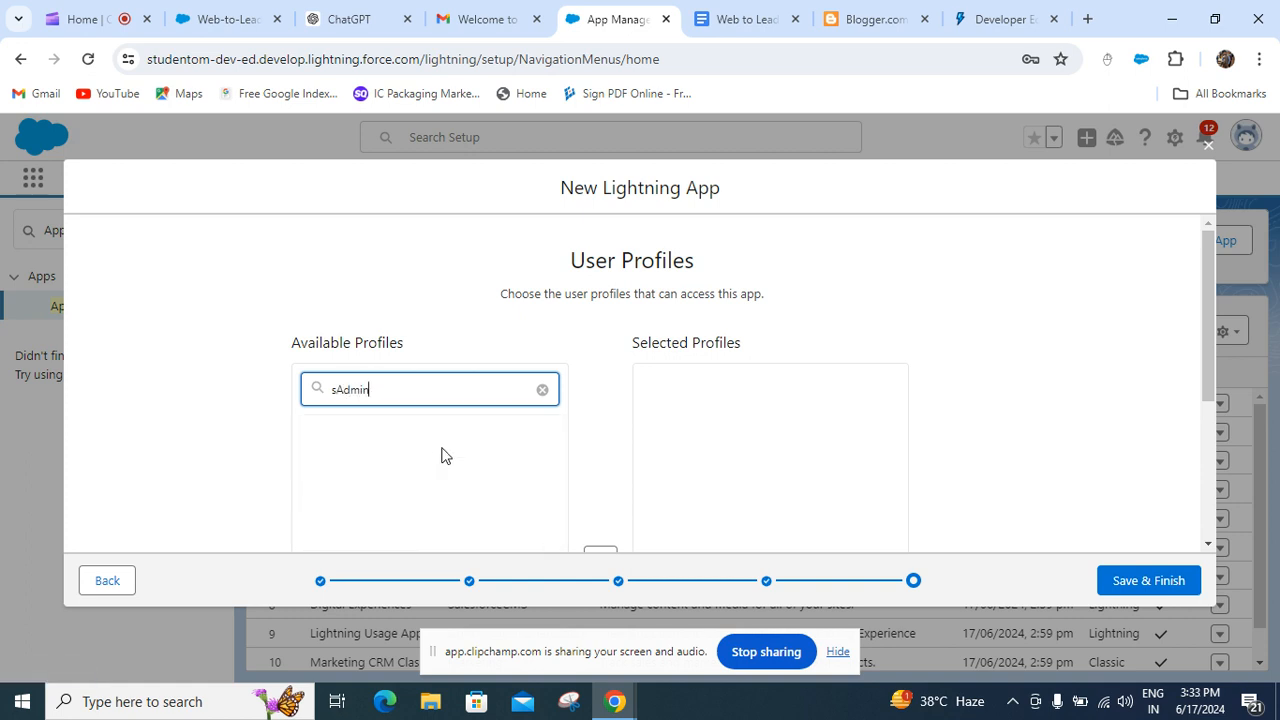
key(BackSpace)
key(BackSpace)
key(BackSpace)
key(BackSpace)
key(BackSpace)
text(s)
click(543, 391)
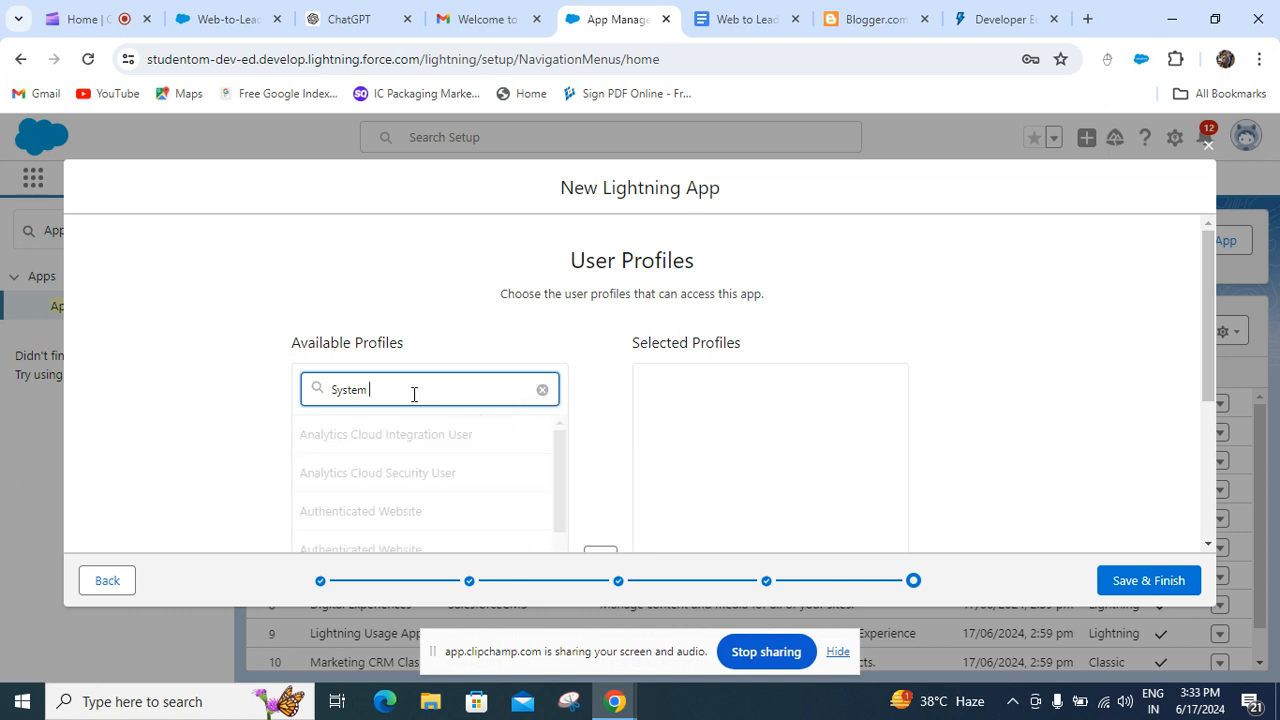
Step: Move System Administrator to Selected Profiles and Save & Finish the app
click(397, 476)
scroll(388, 484, down, 2)
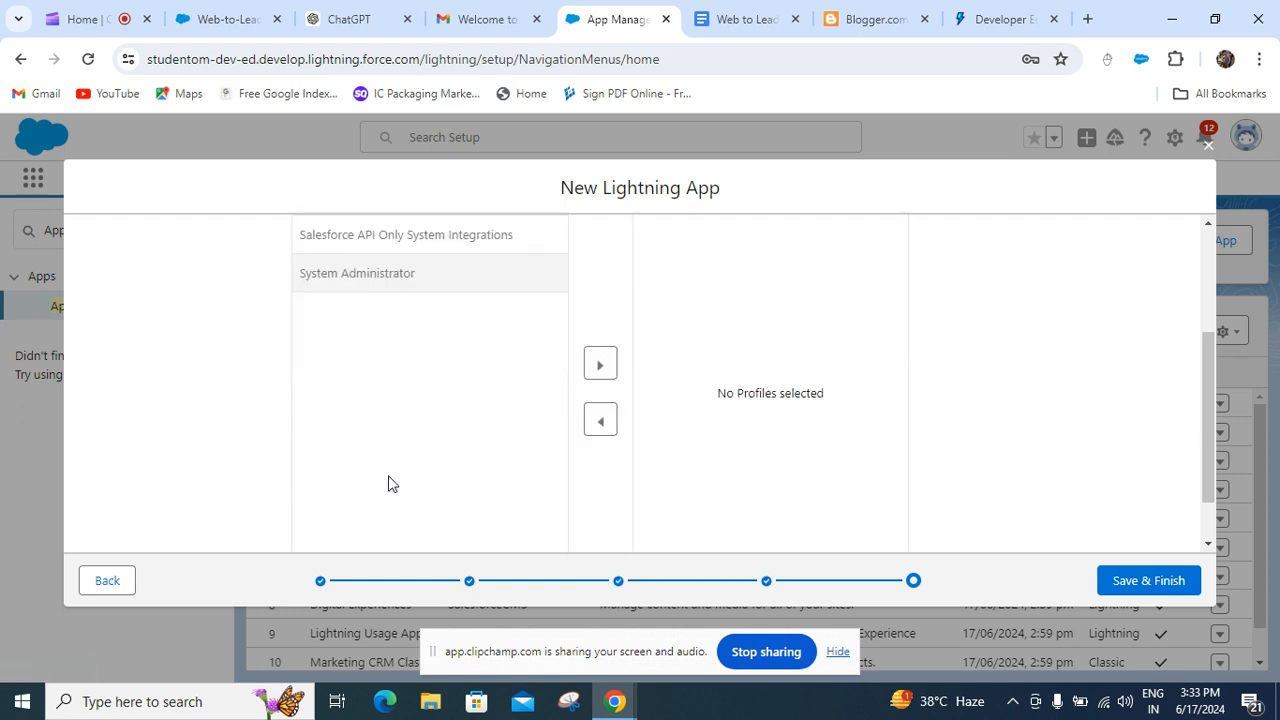
click(600, 365)
scroll(620, 380, up, 2)
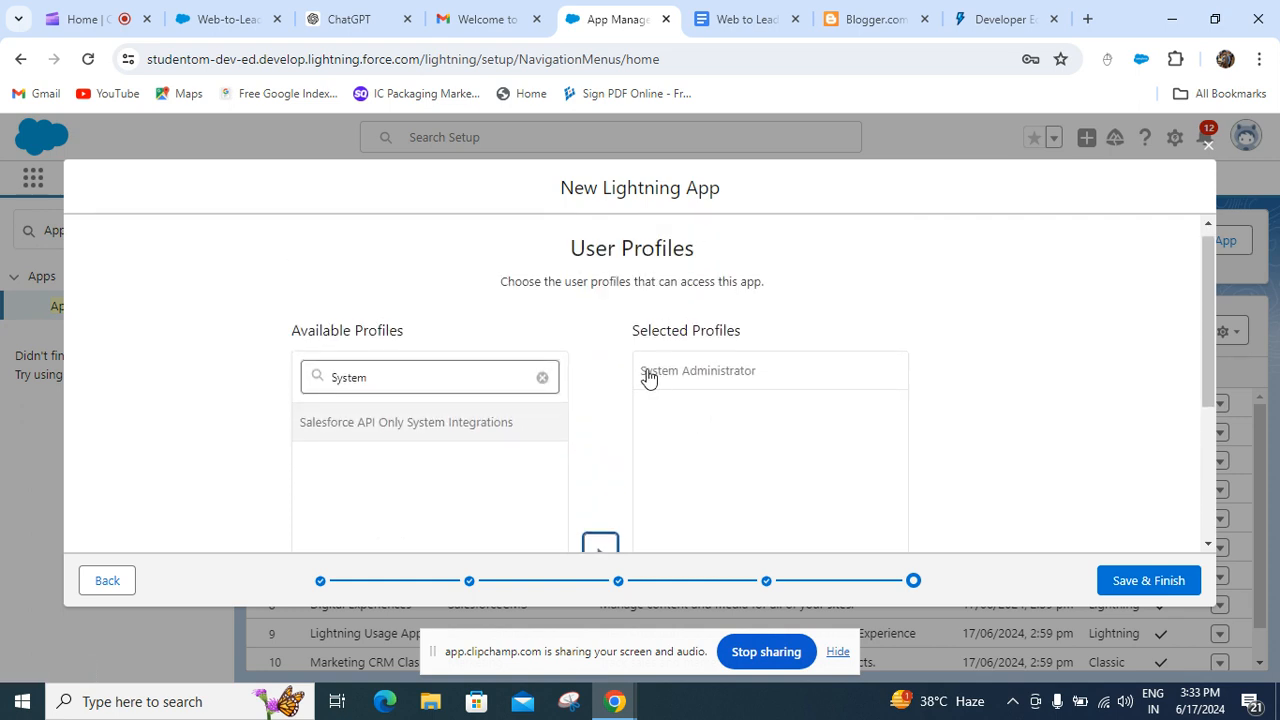
click(1157, 580)
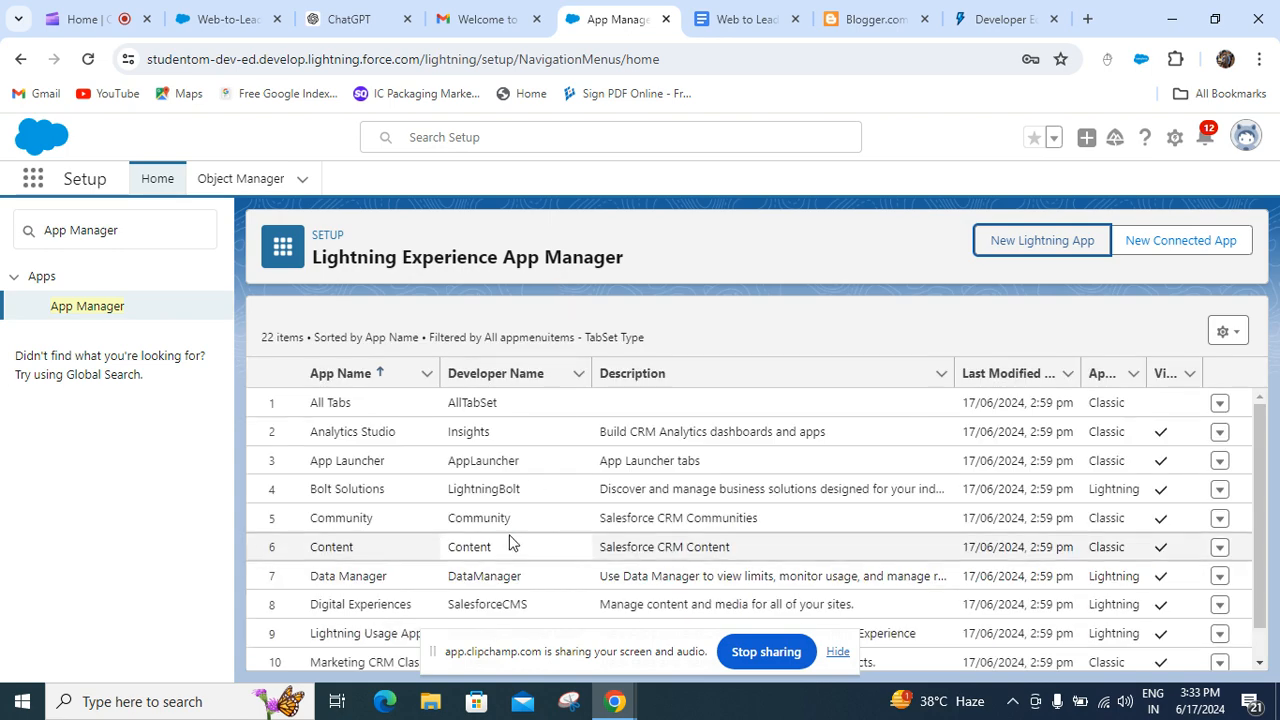
Step: Scroll the App Manager list down to the new Studentom app and check its row
scroll(512, 540, down, 1)
scroll(460, 530, down, 2)
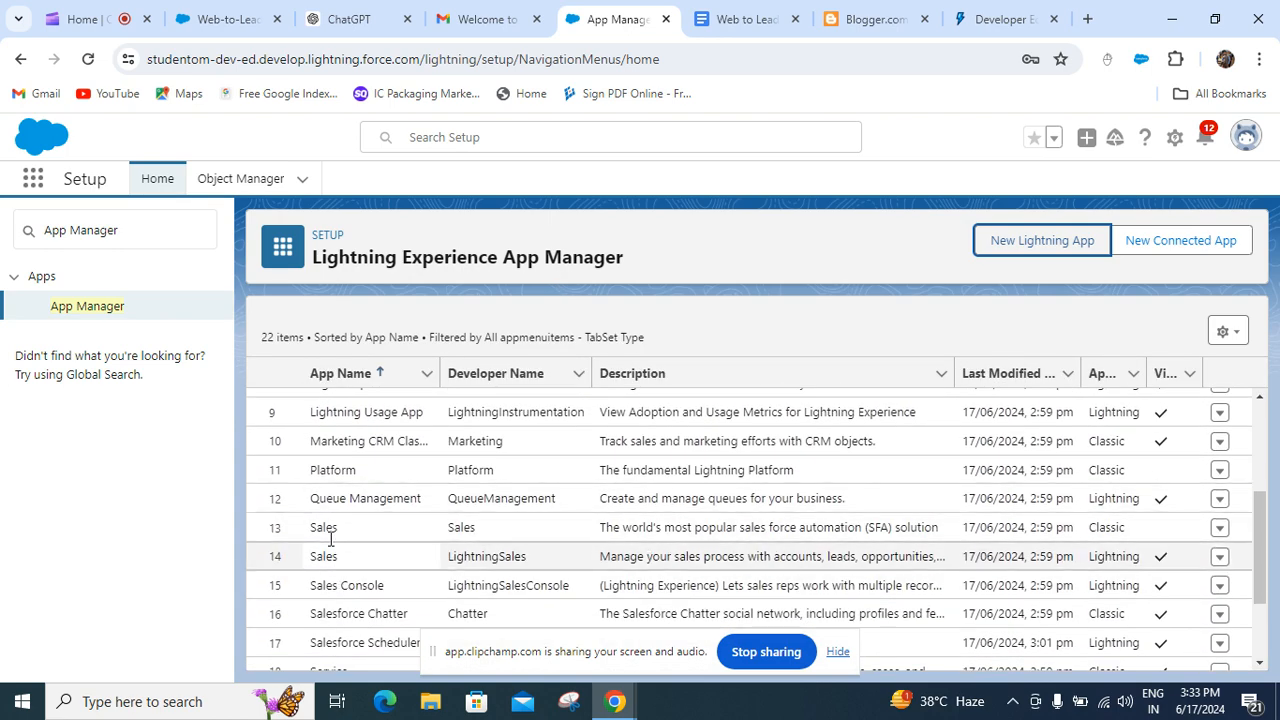
scroll(330, 540, down, 1)
scroll(335, 590, down, 1)
scroll(322, 618, down, 1)
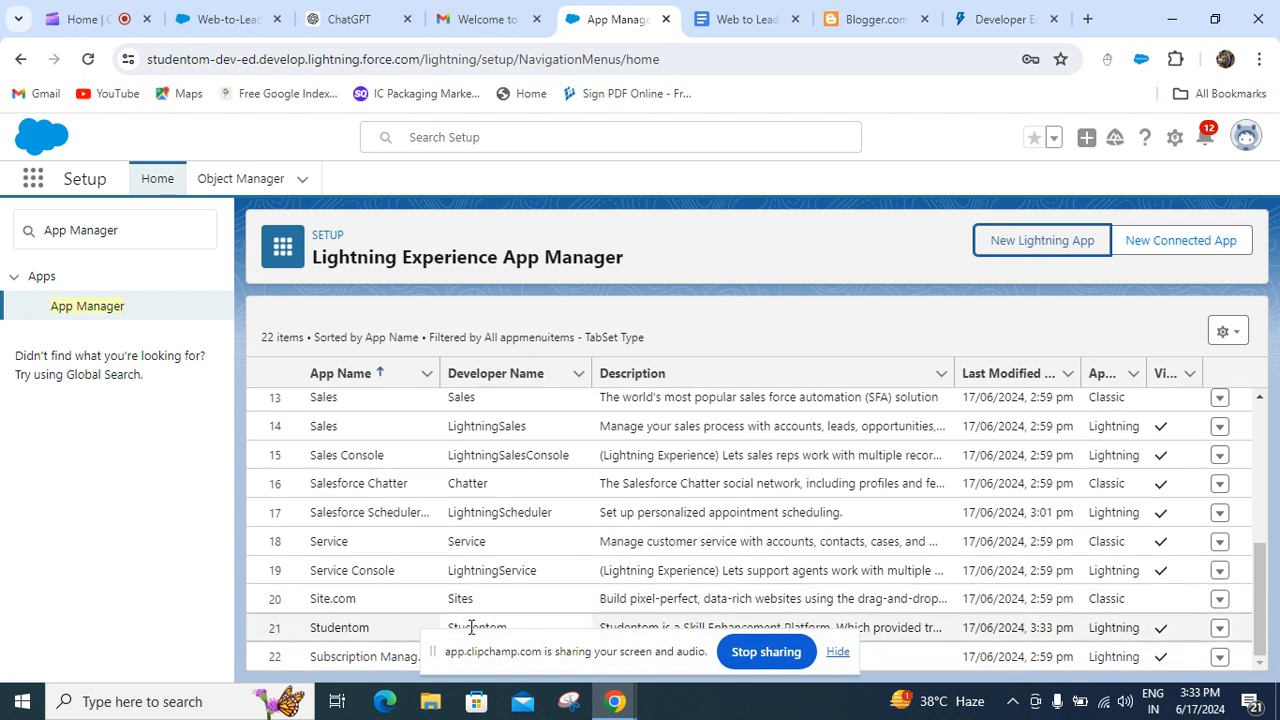
click(376, 628)
scroll(622, 450, up, 5)
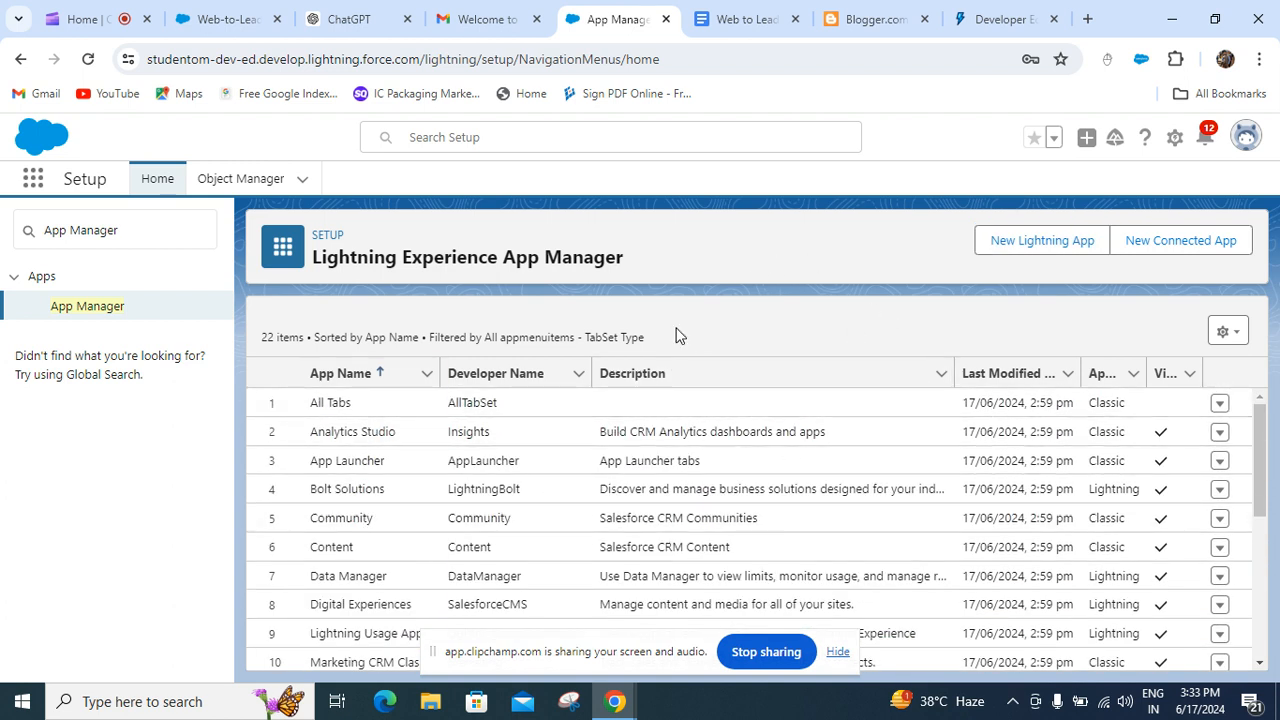
Step: Search 'Stu' in the App Launcher's View All list and open Studentom
click(31, 182)
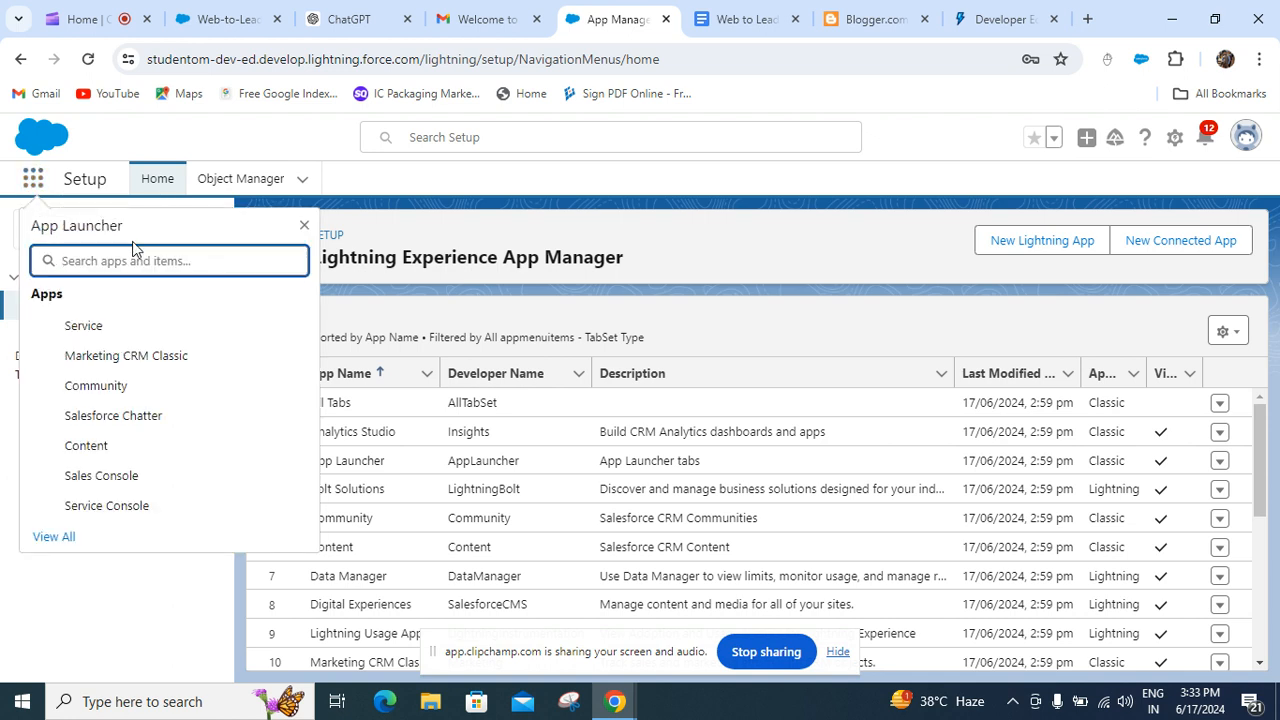
click(55, 537)
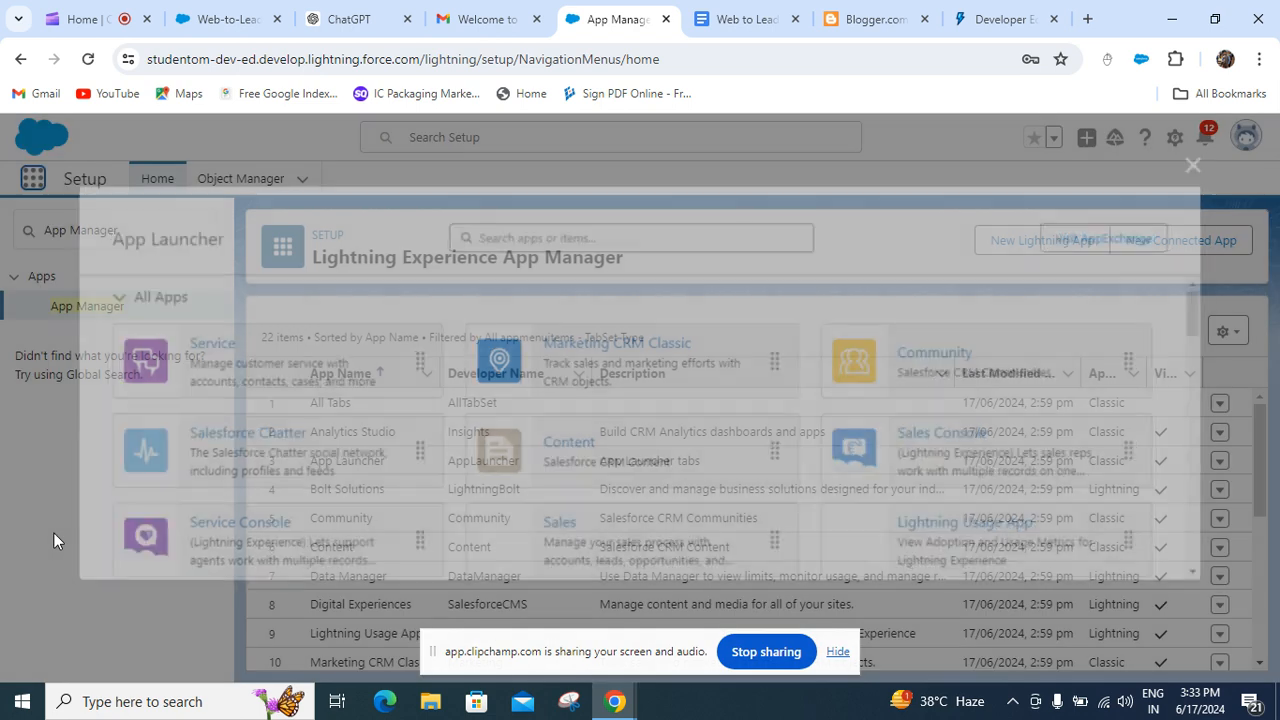
scroll(811, 434, down, 4)
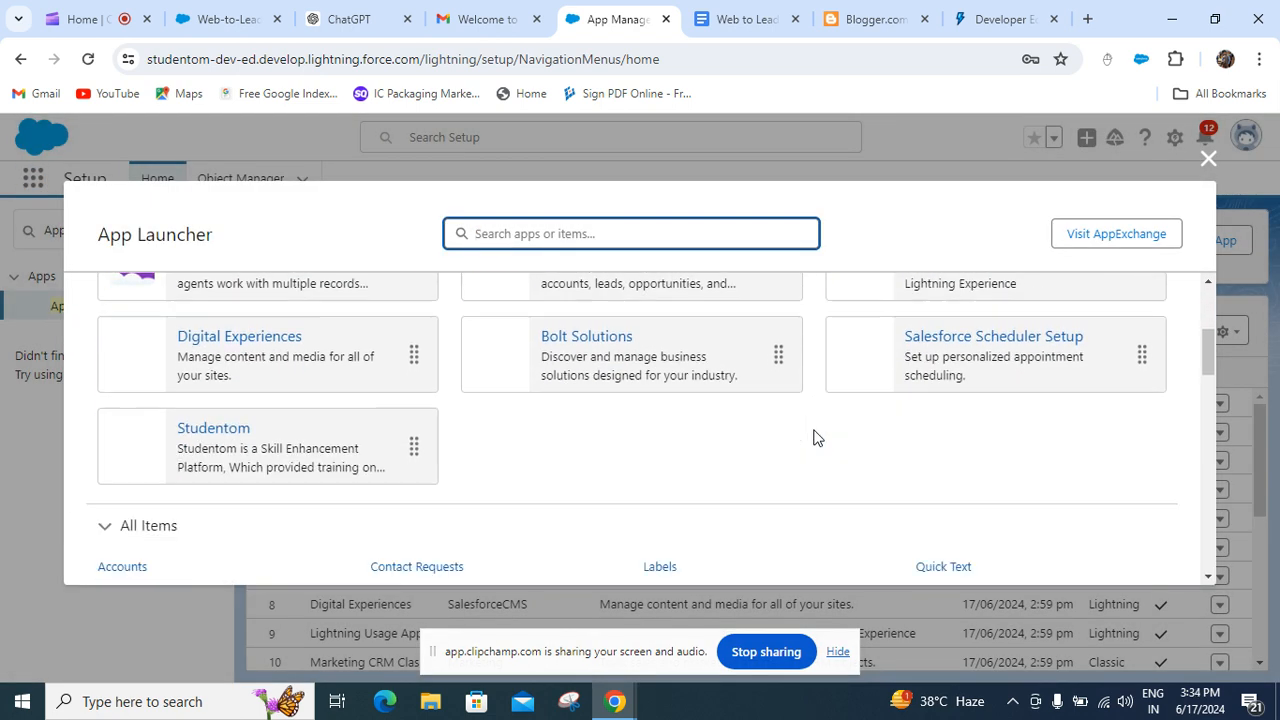
scroll(300, 420, up, 1)
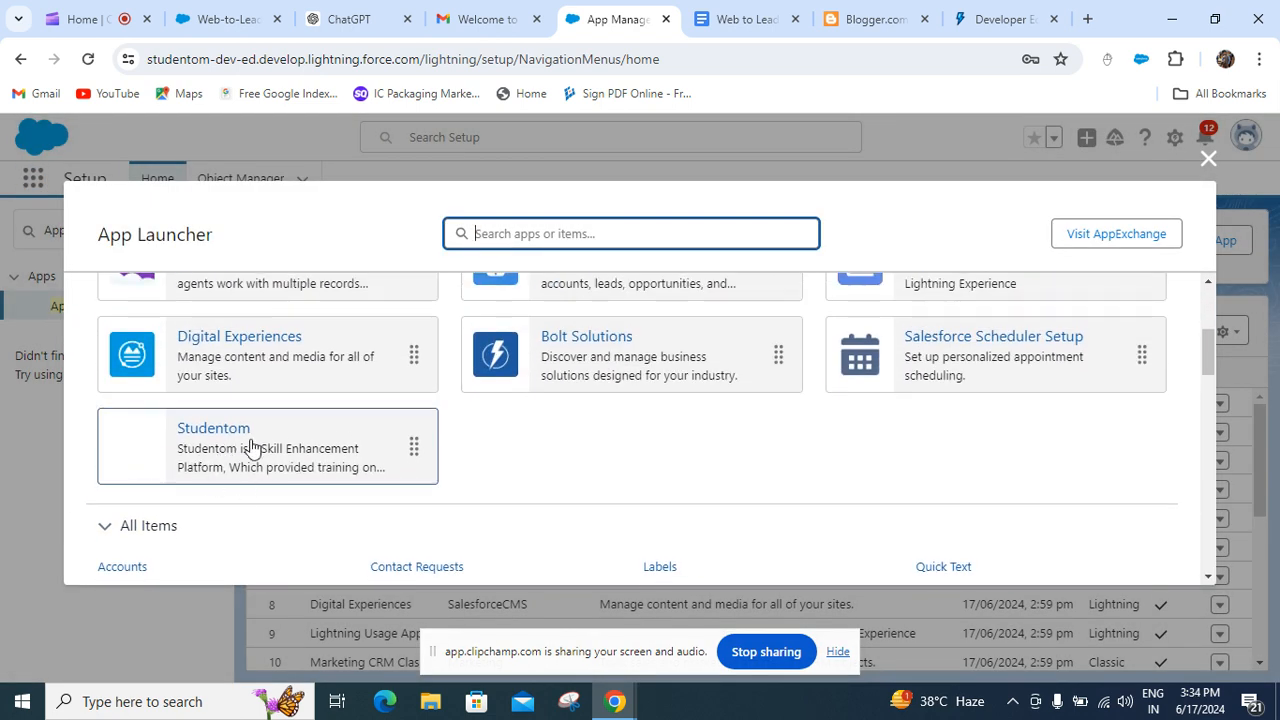
scroll(686, 374, up, 2)
scroll(686, 374, up, 1)
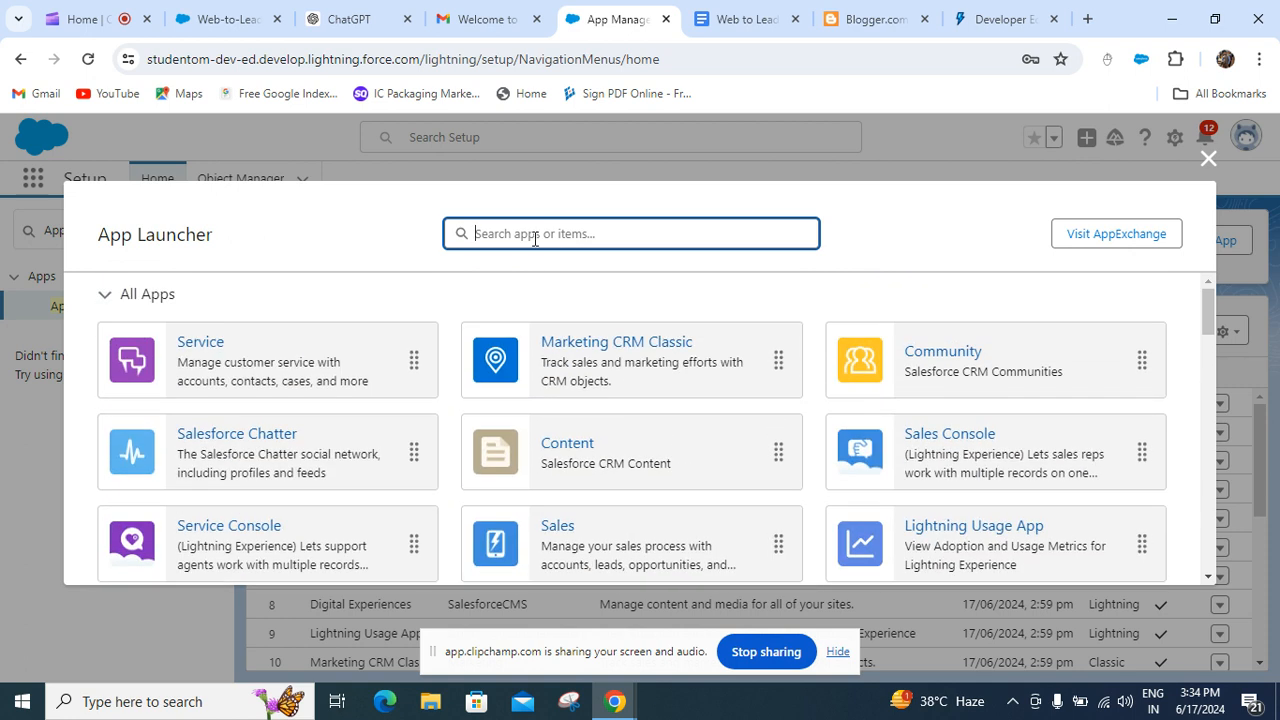
text(Stude)
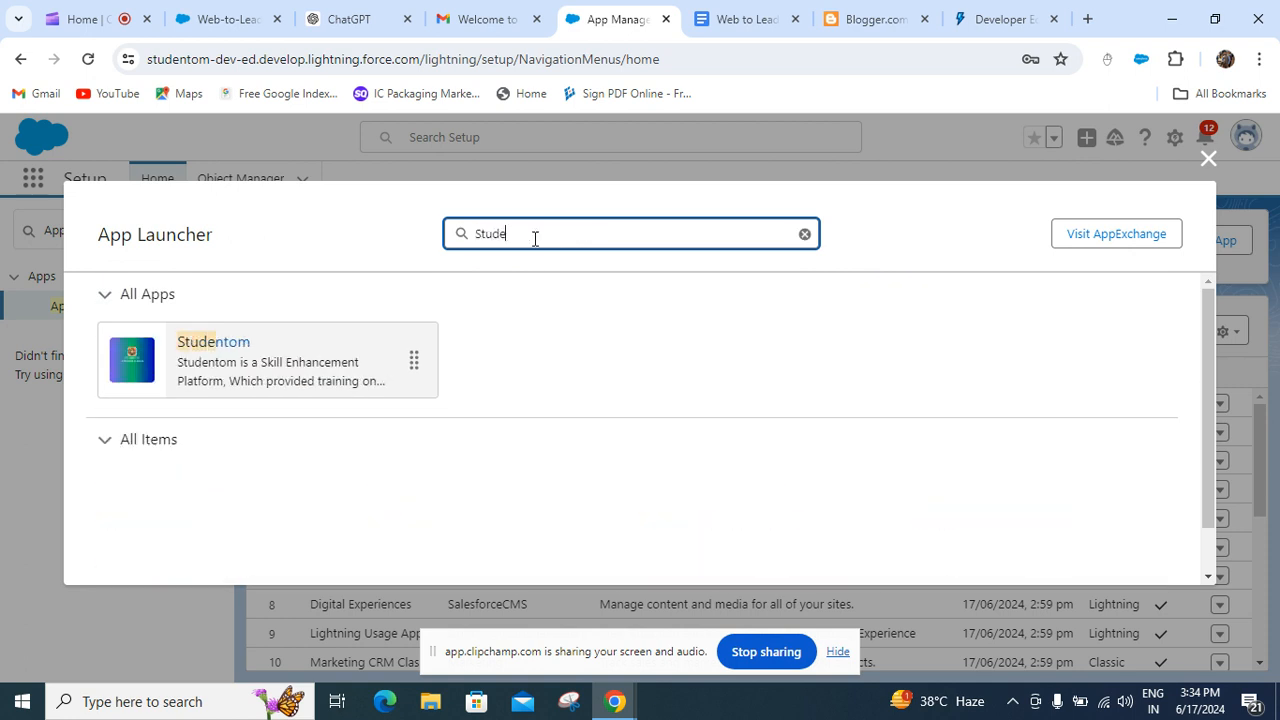
click(223, 346)
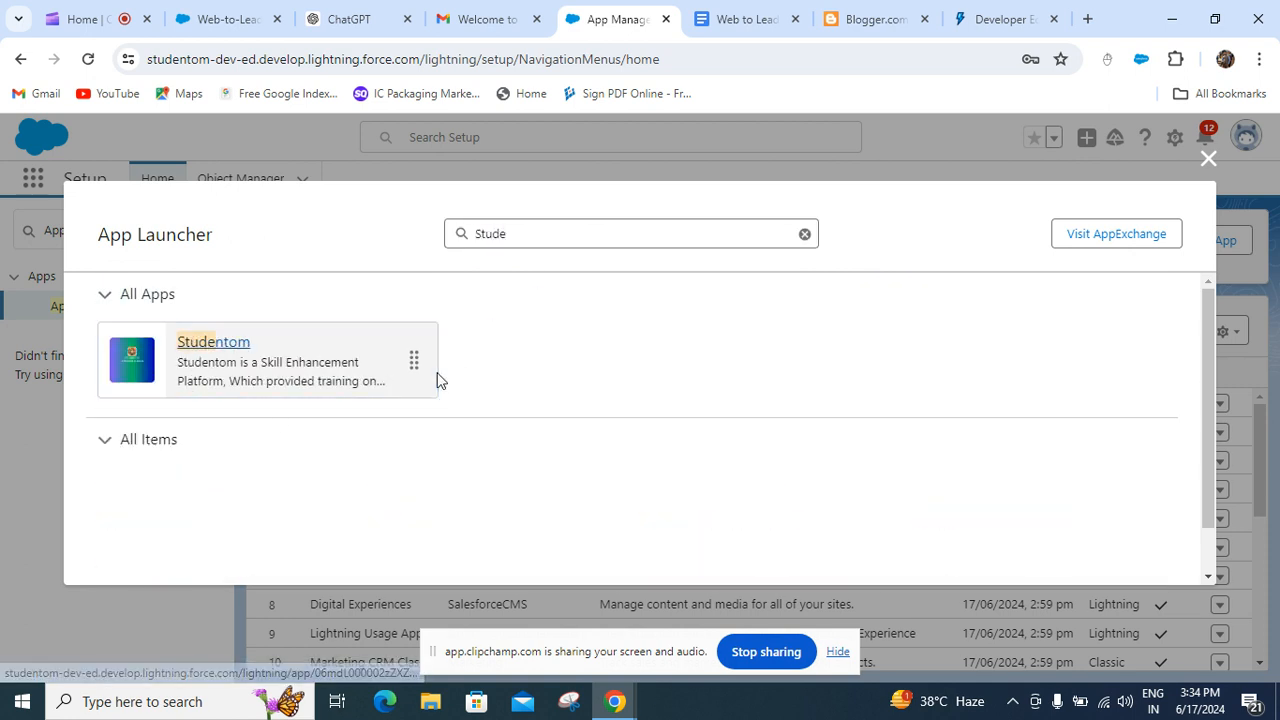
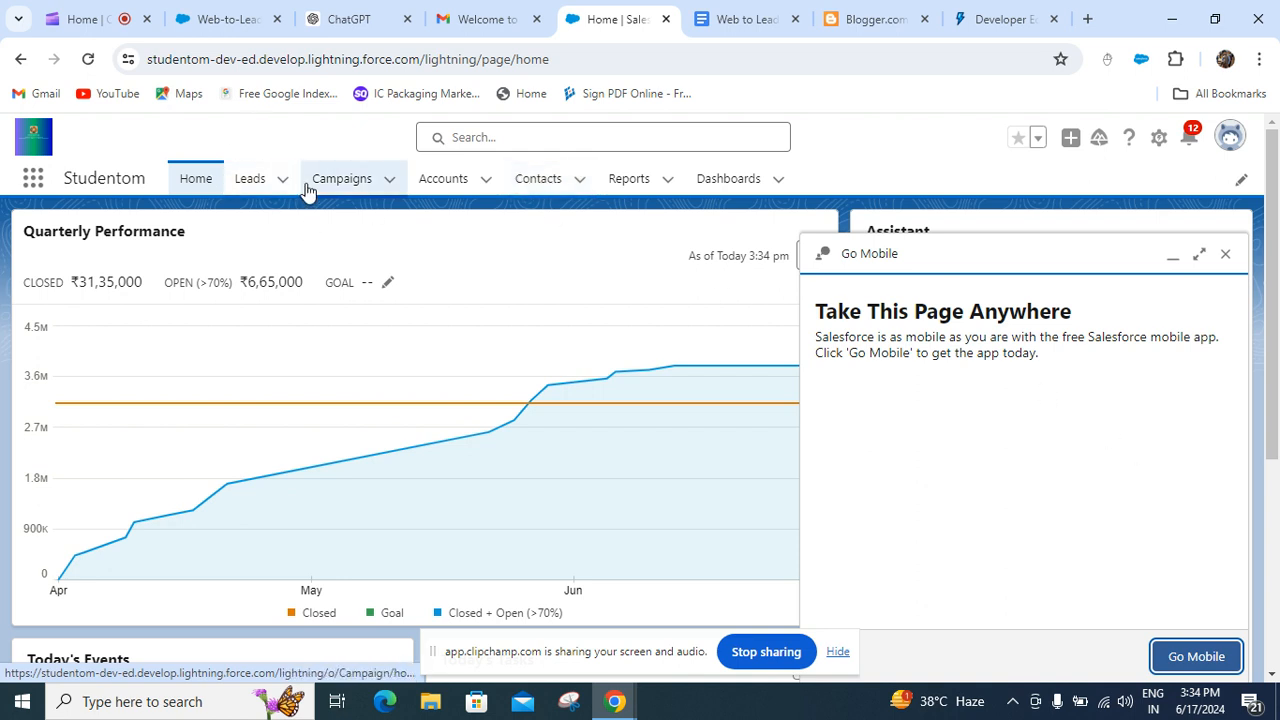
Step: Close the Go Mobile popup and browse the Leads, Campaigns, Accounts and Contacts lists
click(1225, 254)
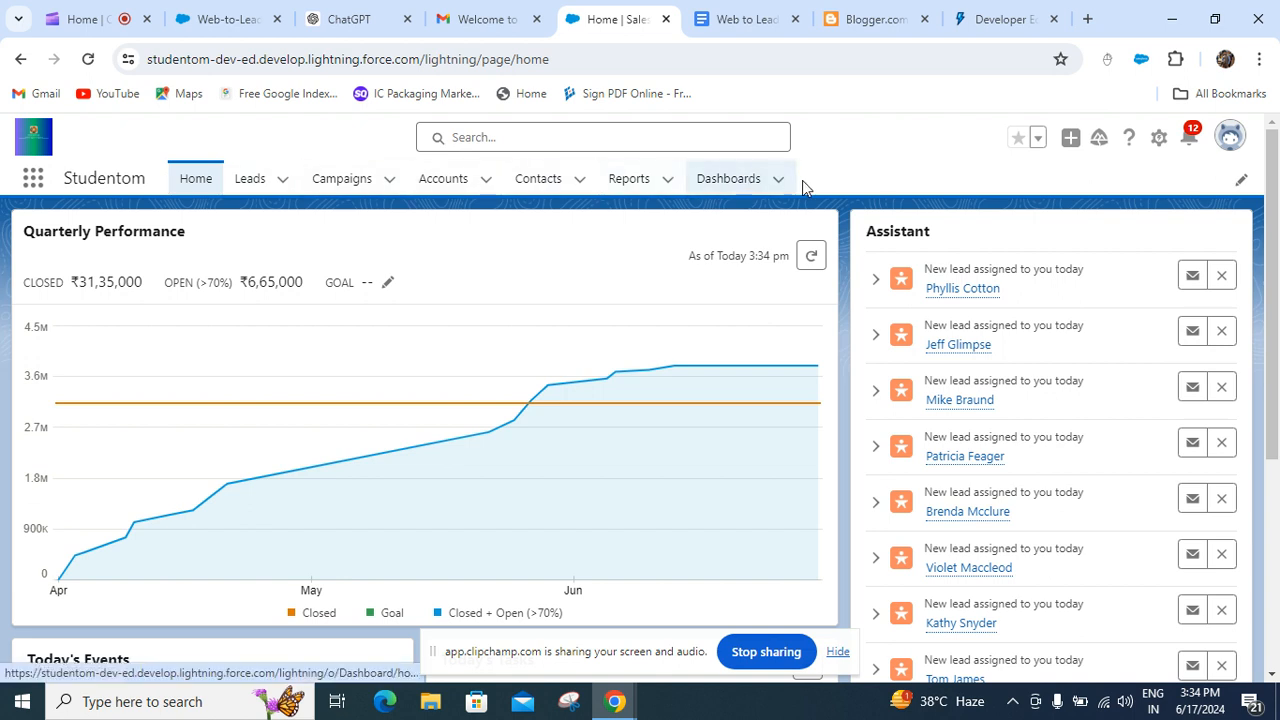
click(246, 182)
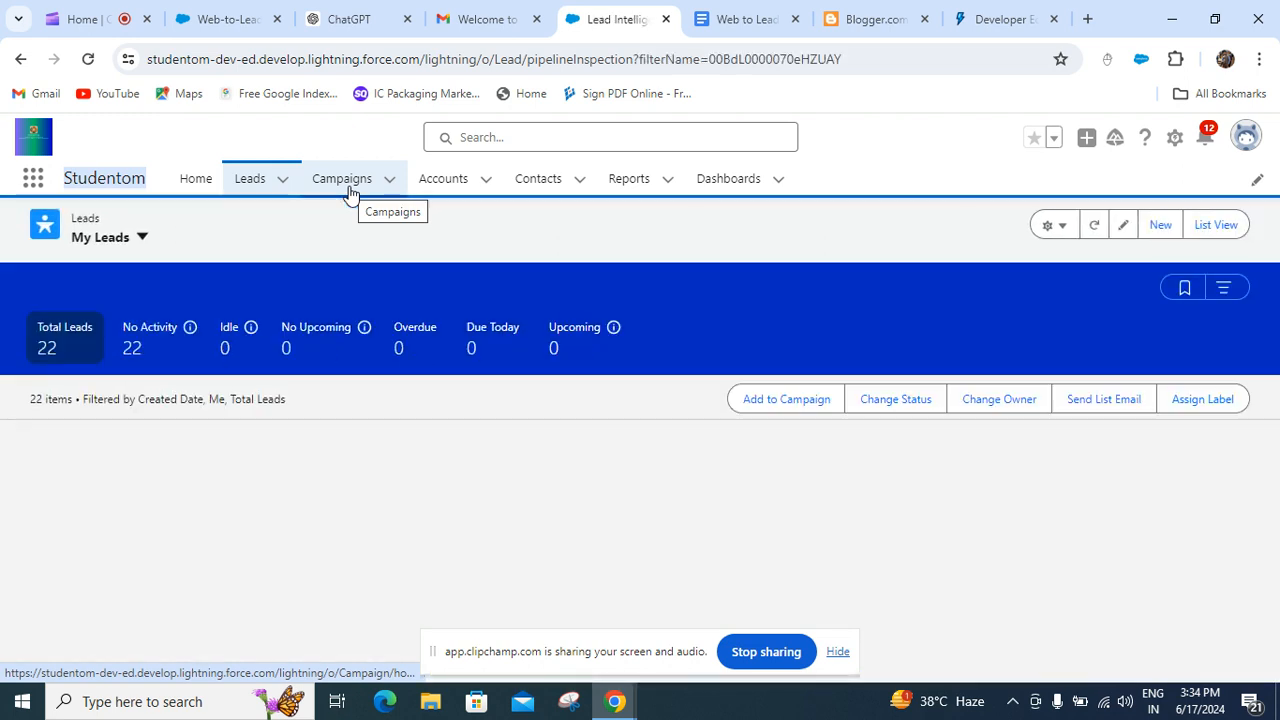
click(350, 190)
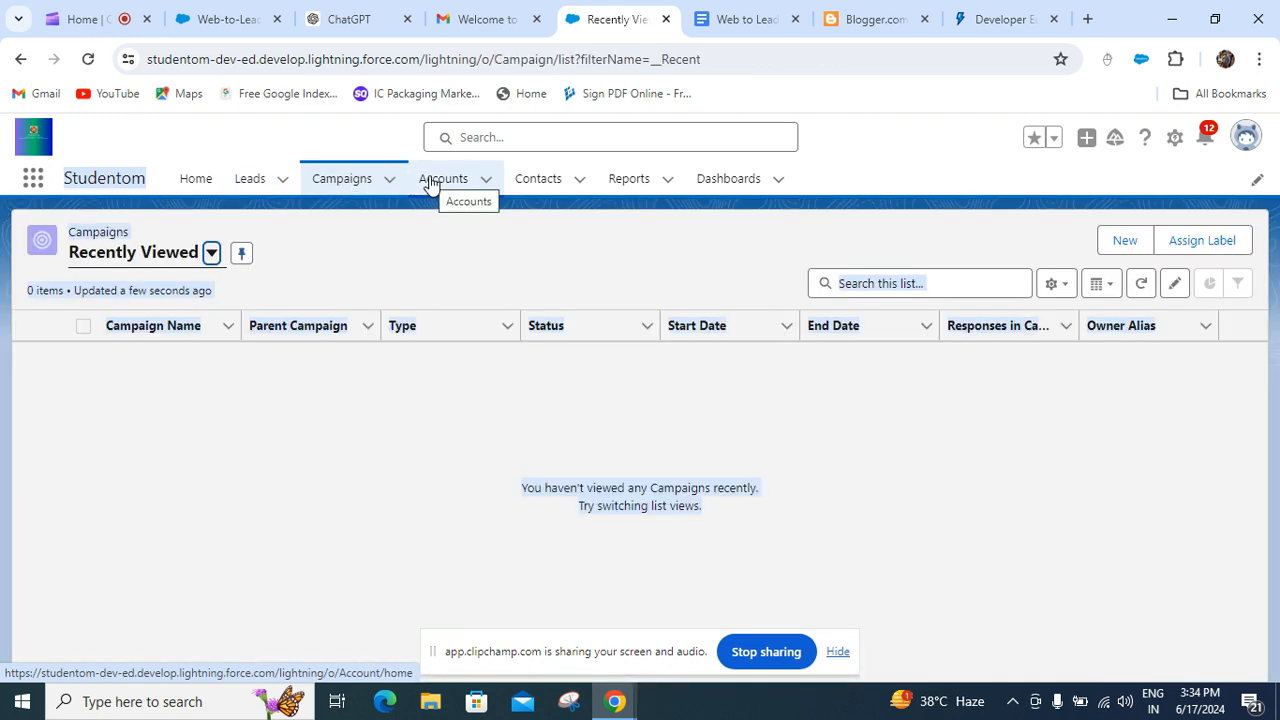
click(445, 188)
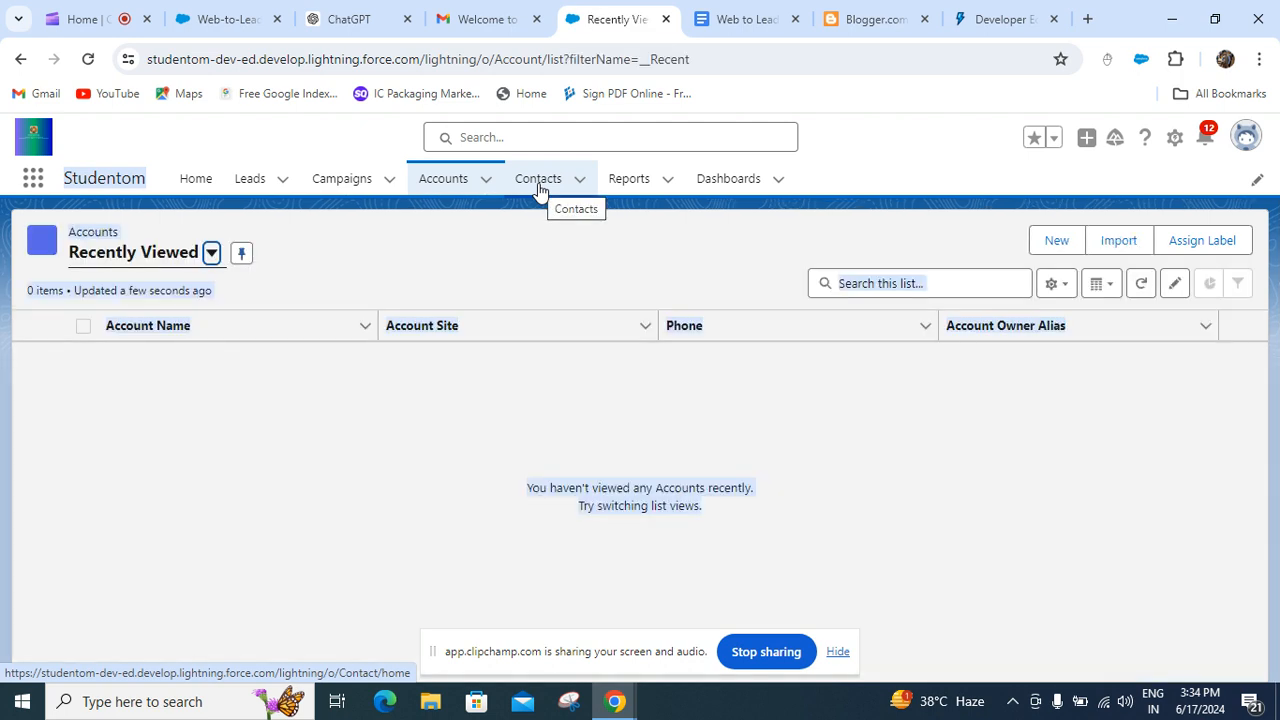
click(538, 189)
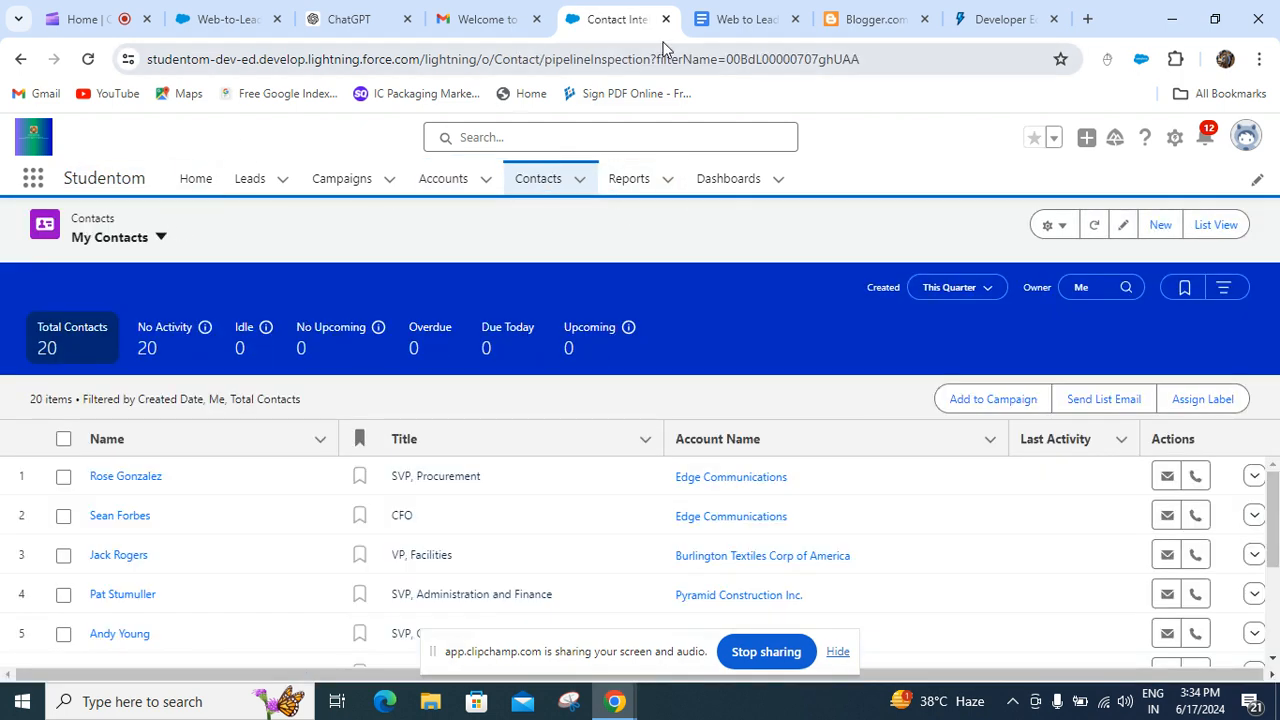
click(722, 19)
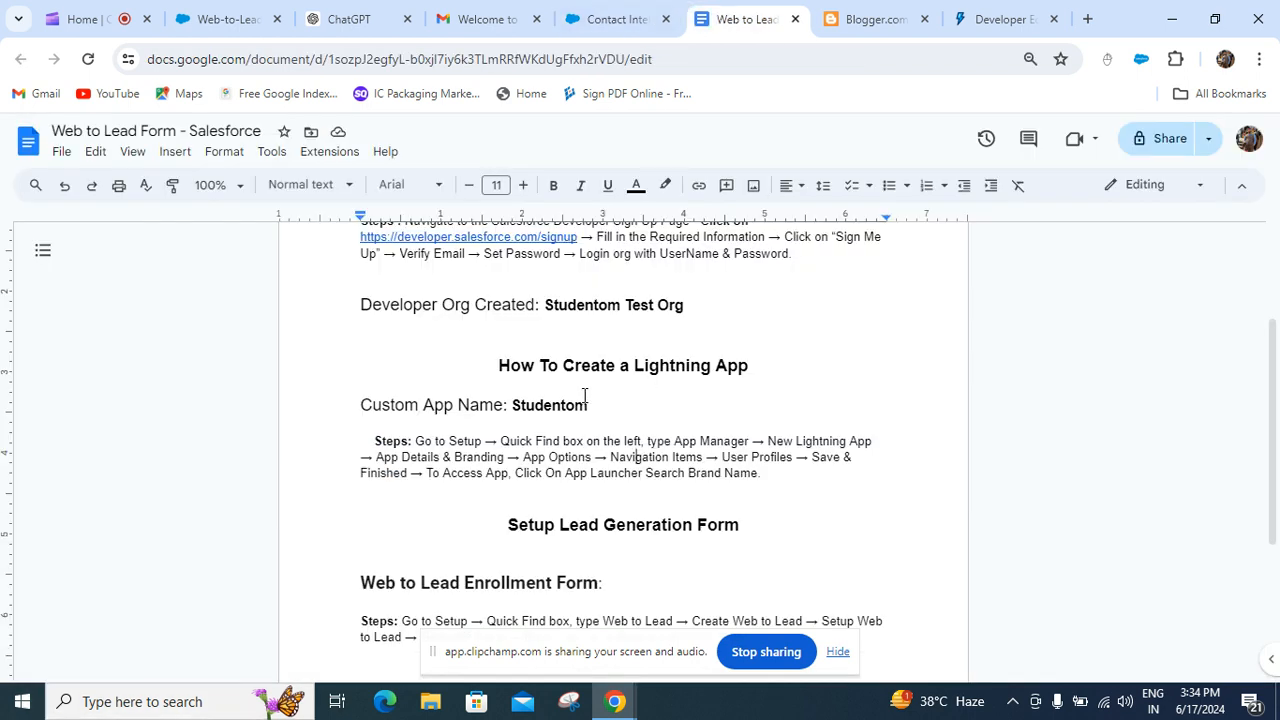
drag(357, 406, 608, 409)
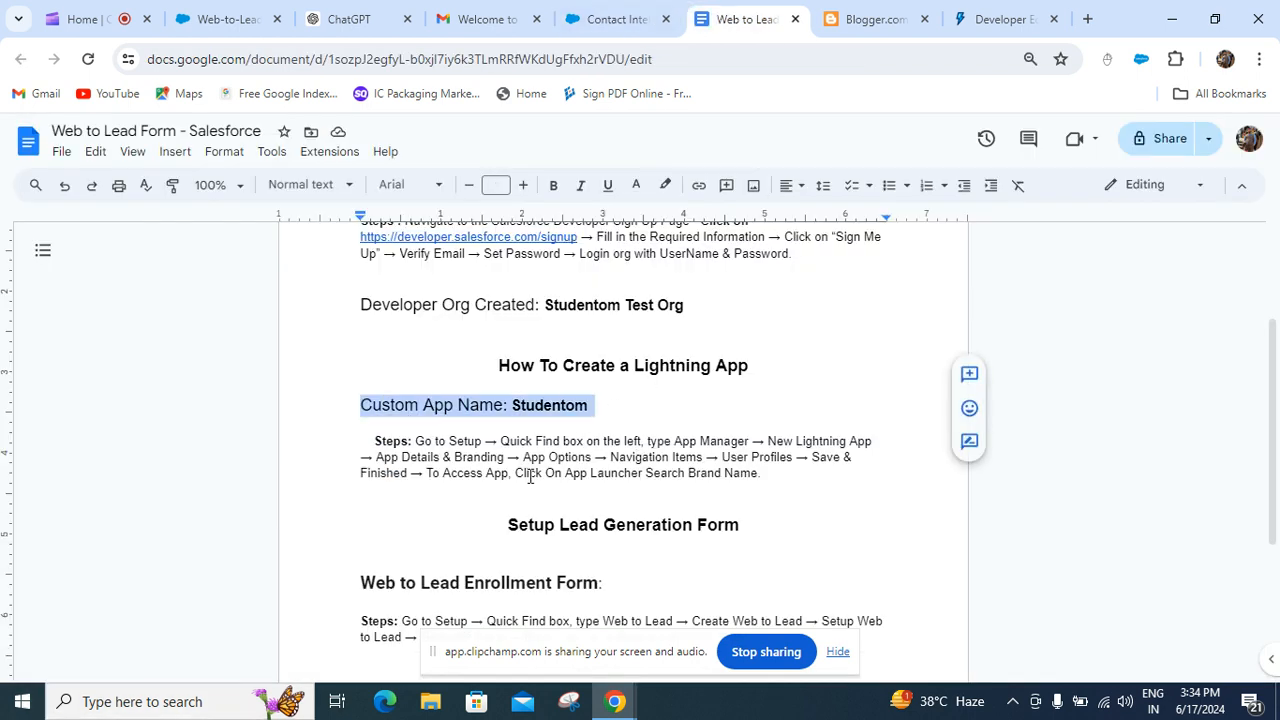
click(510, 440)
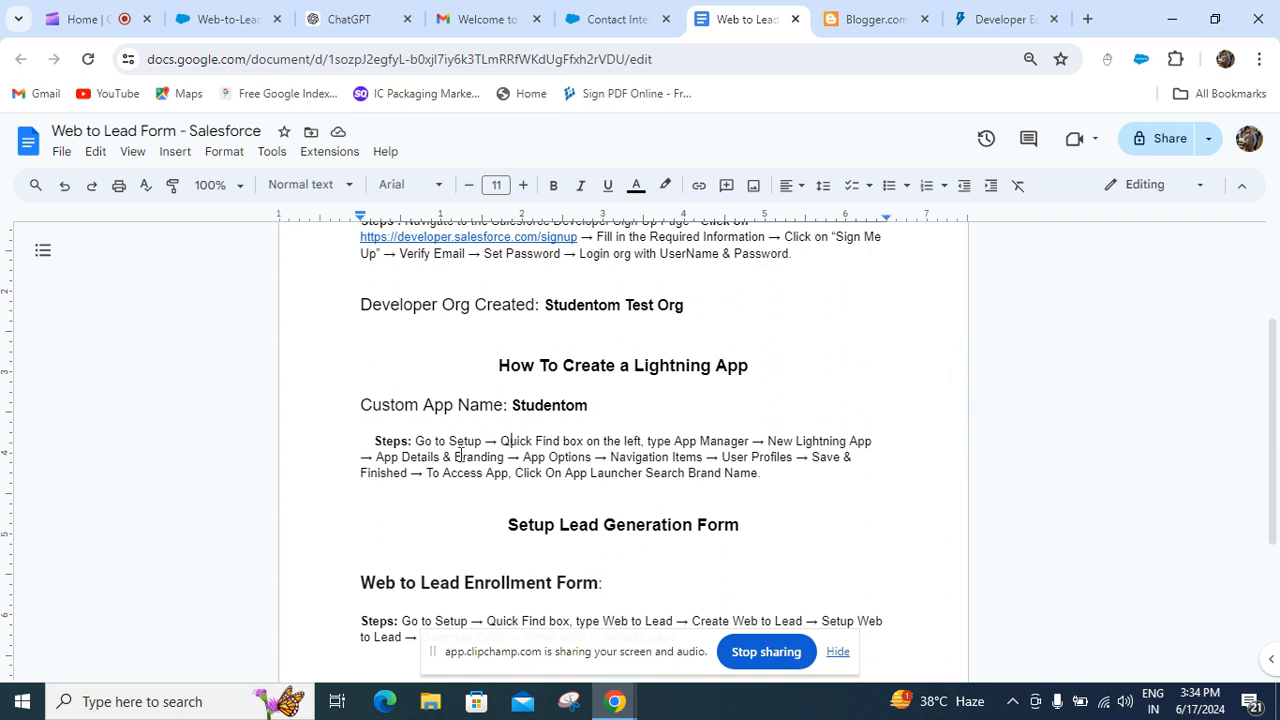
drag(405, 441, 770, 484)
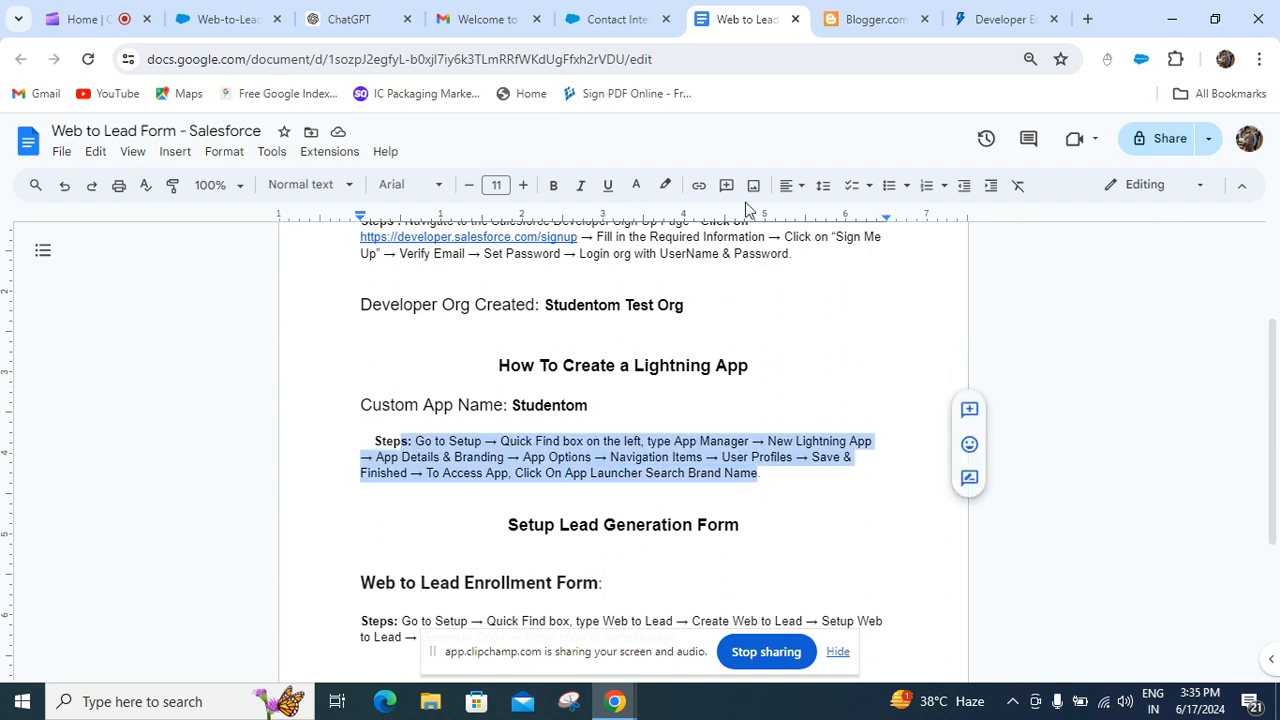
click(607, 20)
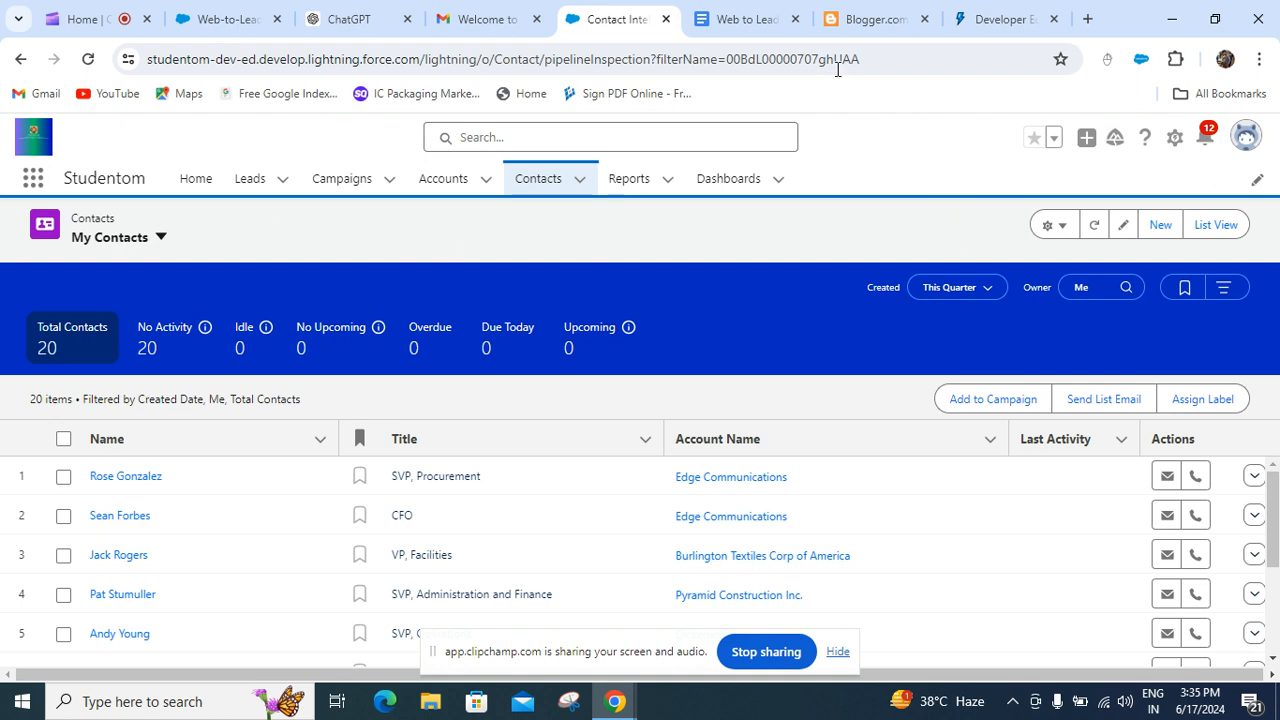
click(740, 20)
scroll(574, 466, down, 2)
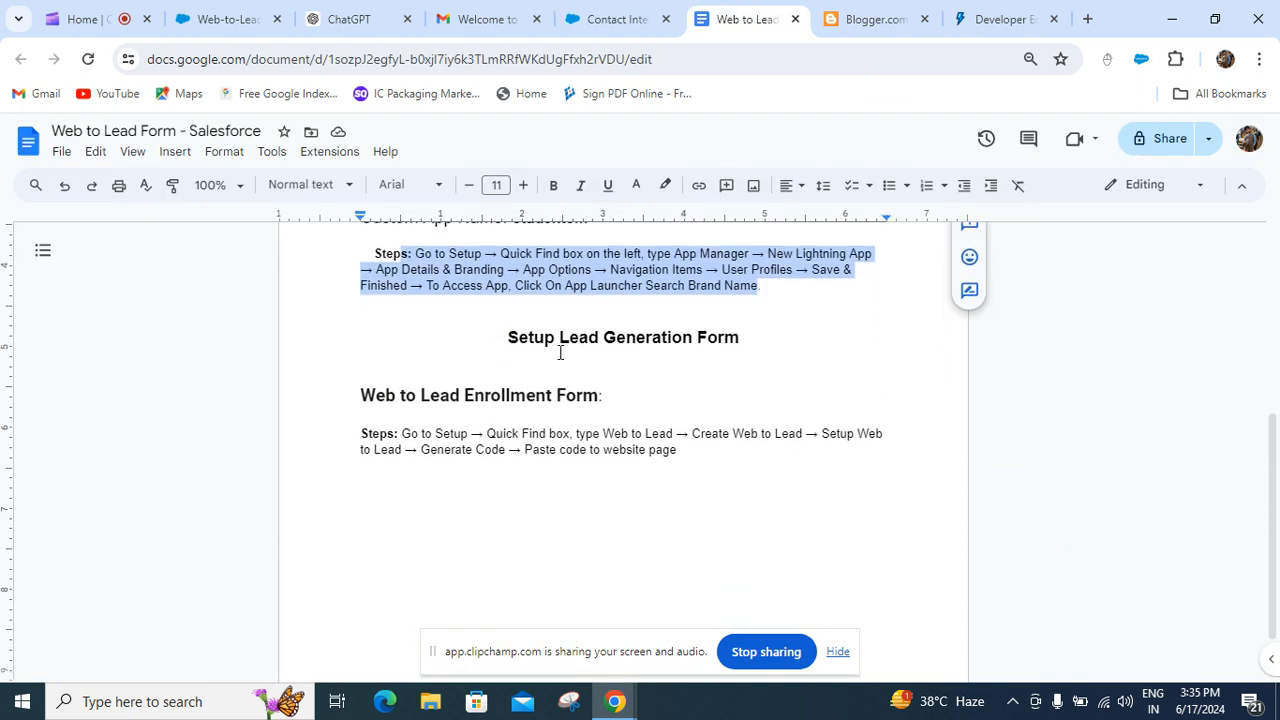
drag(507, 337, 740, 337)
click(513, 395)
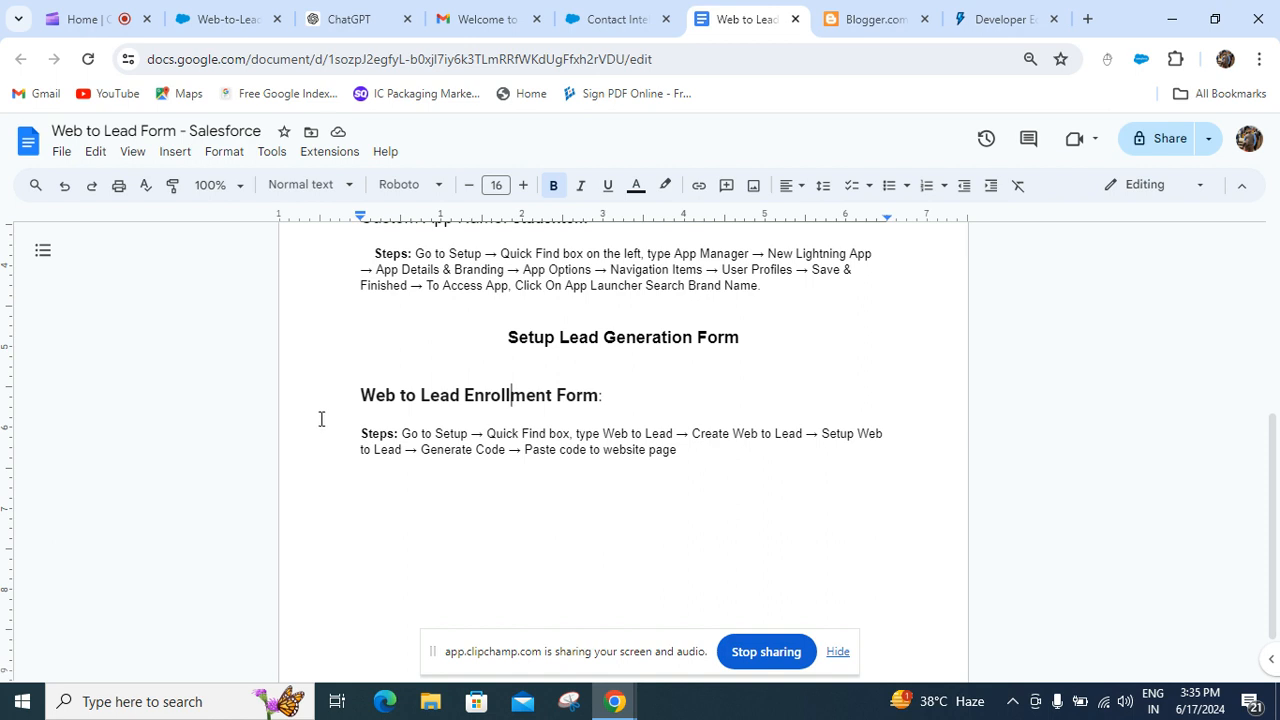
drag(362, 400, 641, 408)
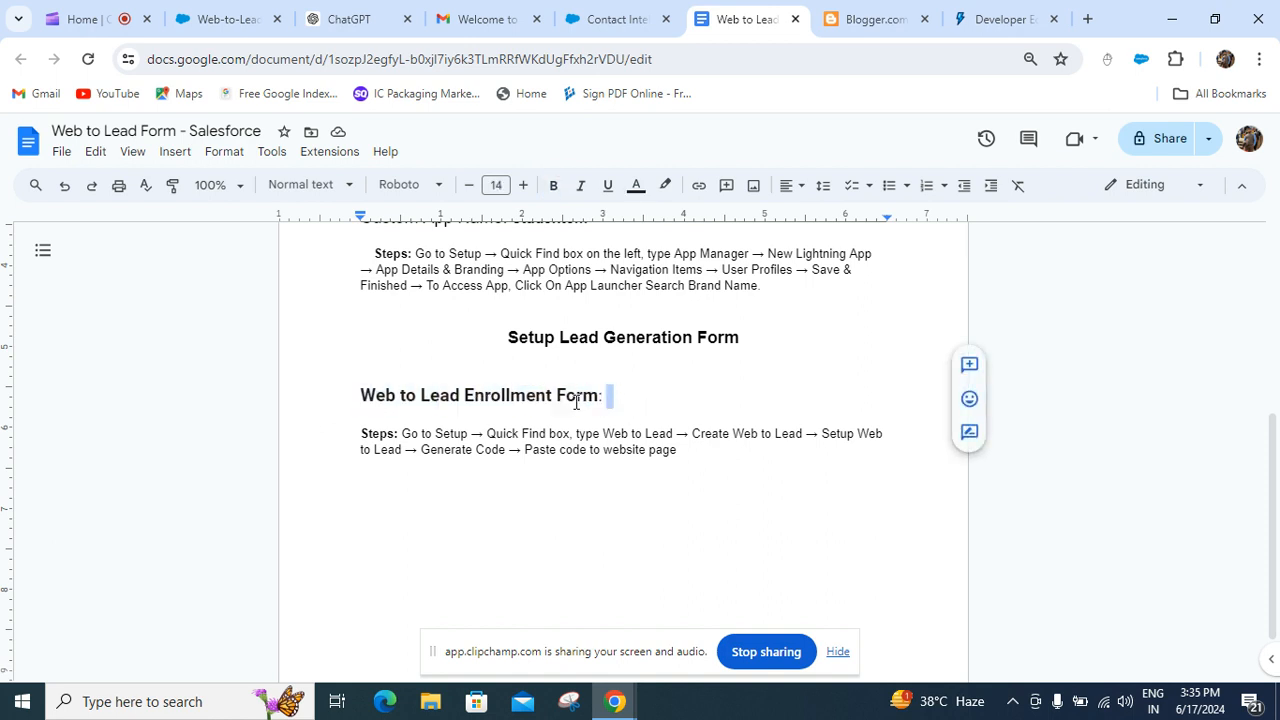
drag(401, 433, 471, 436)
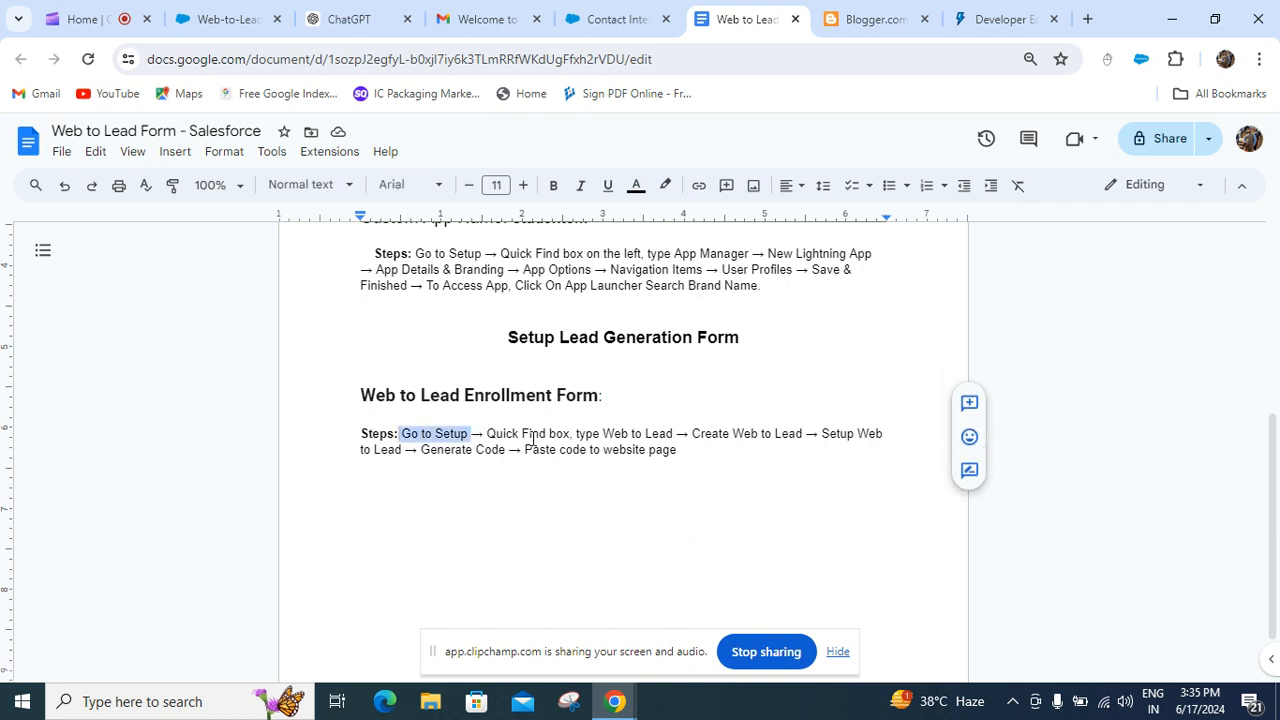
click(522, 436)
drag(604, 436, 662, 436)
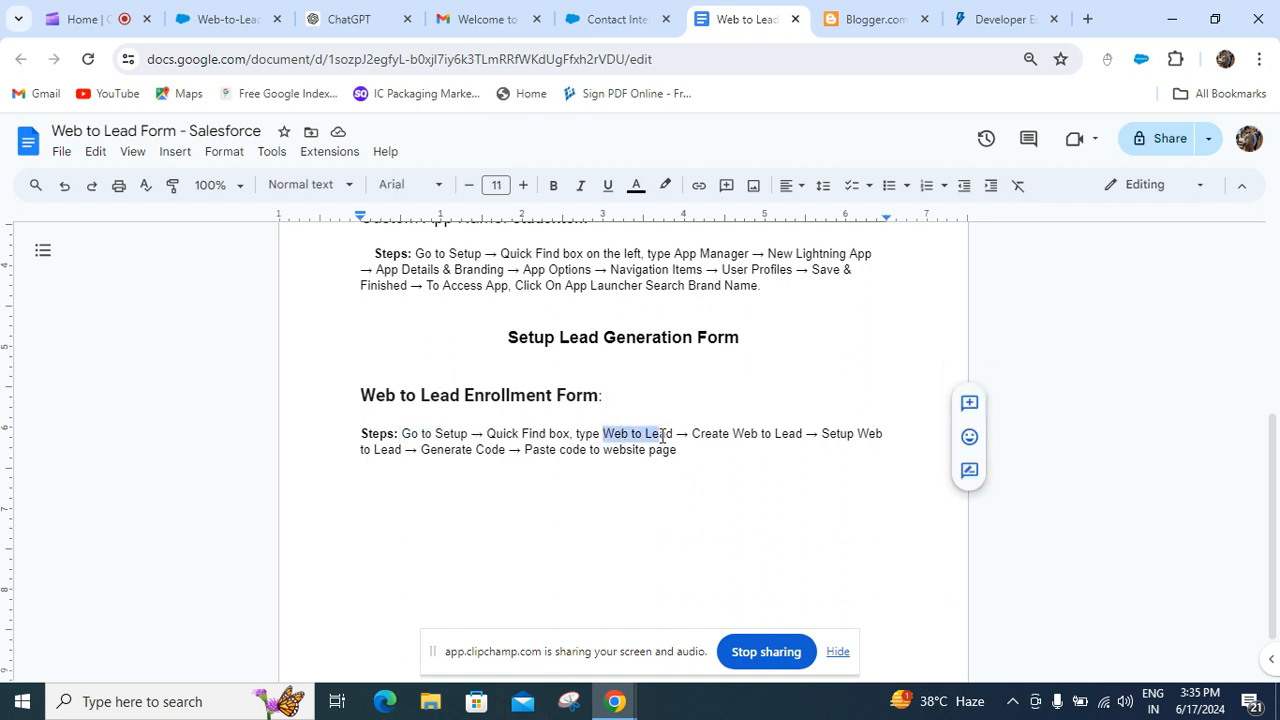
click(735, 437)
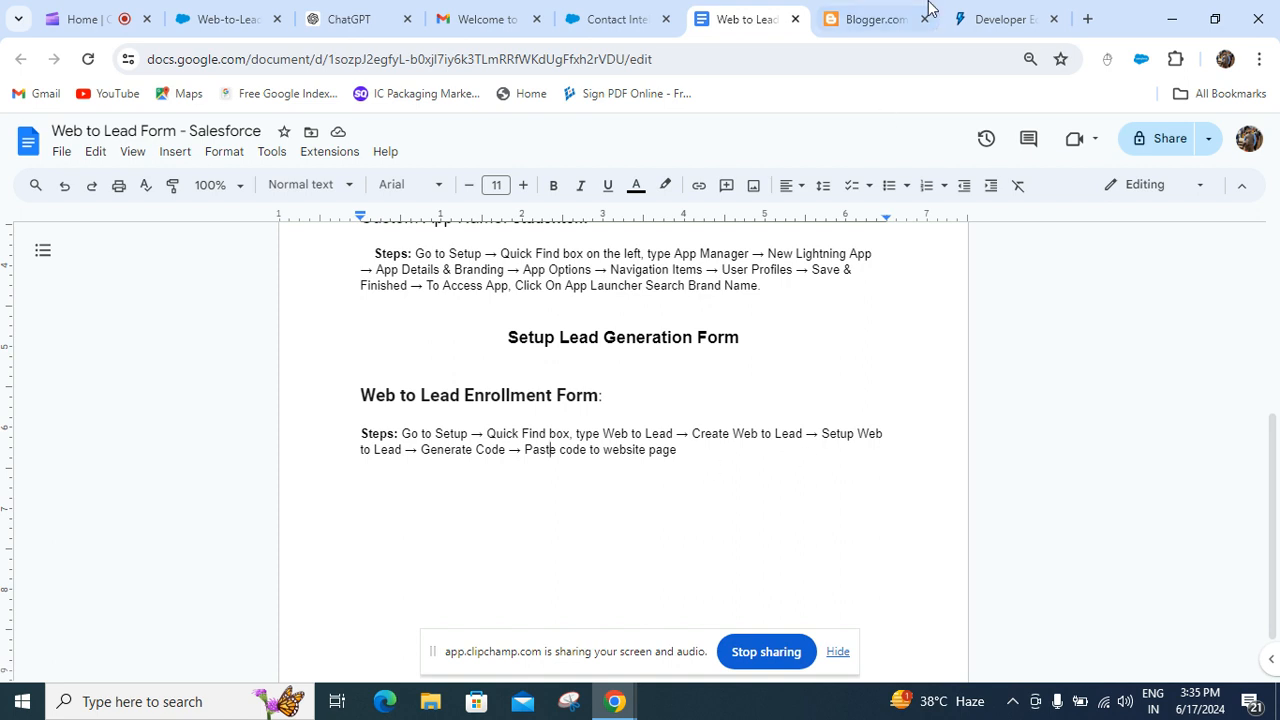
click(605, 20)
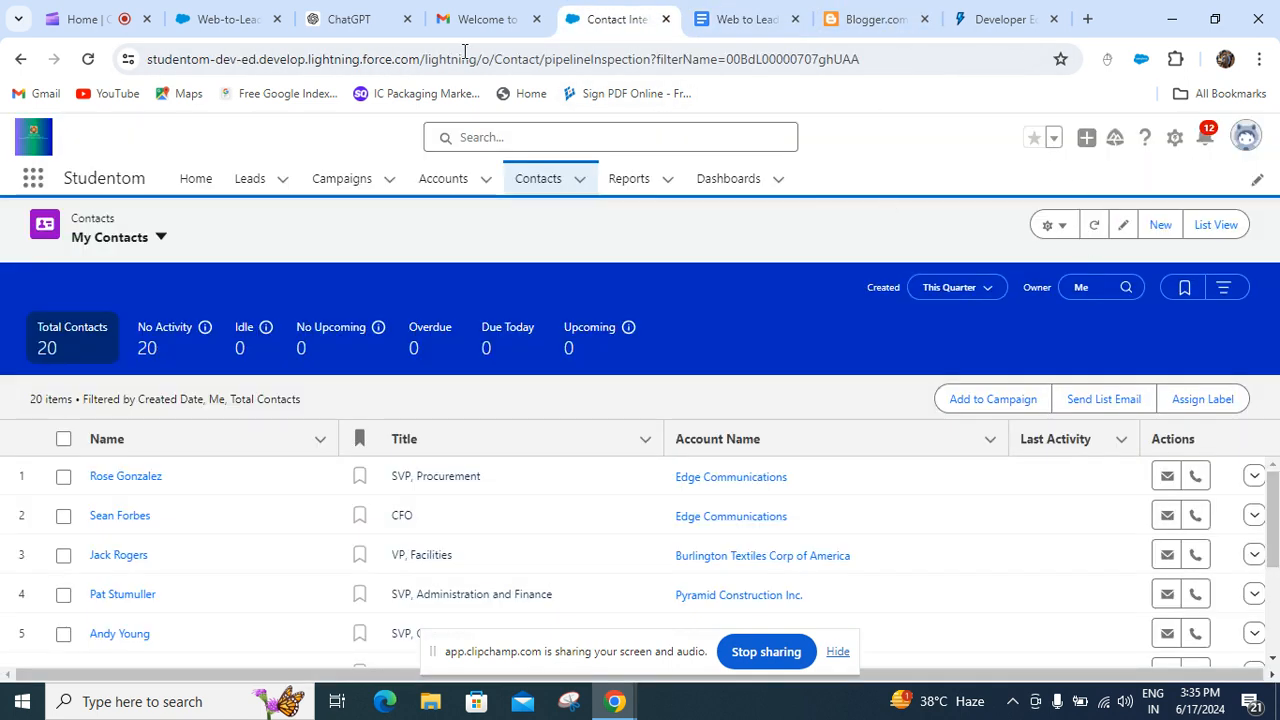
Step: Open Setup from the gear menu and search Quick Find for 'Web to Lea'
click(1175, 139)
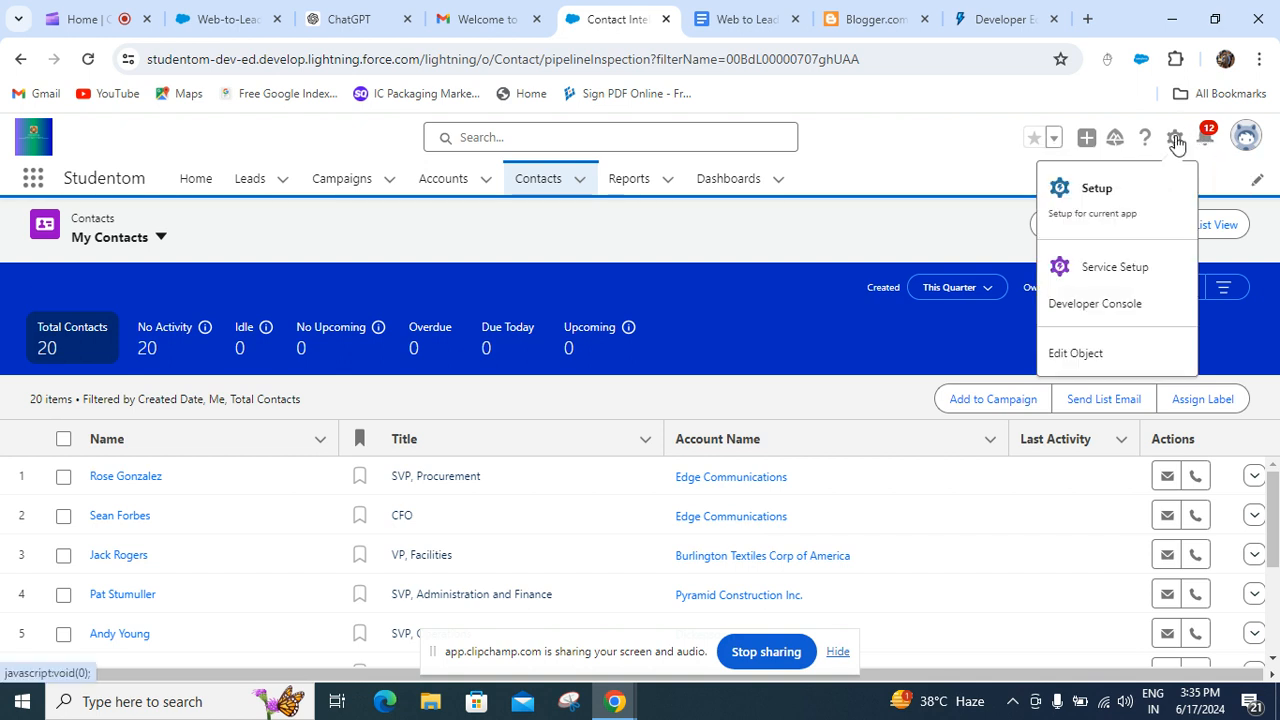
click(1105, 194)
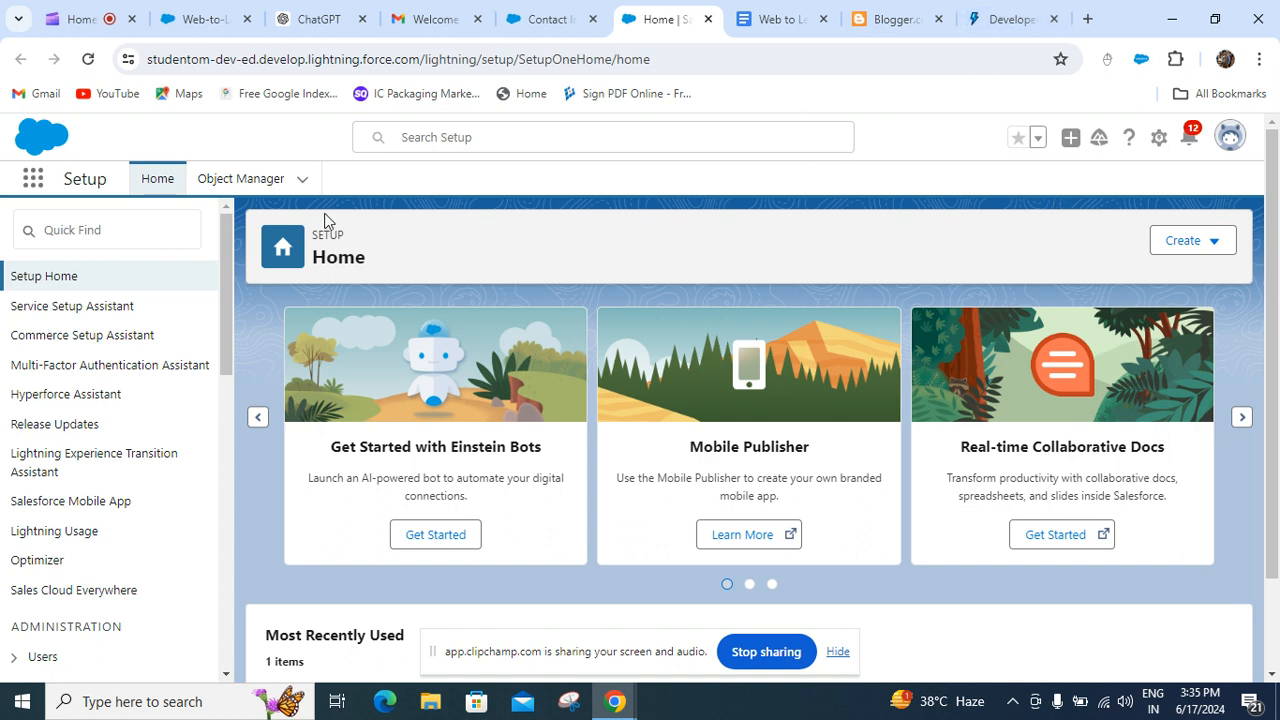
click(109, 229)
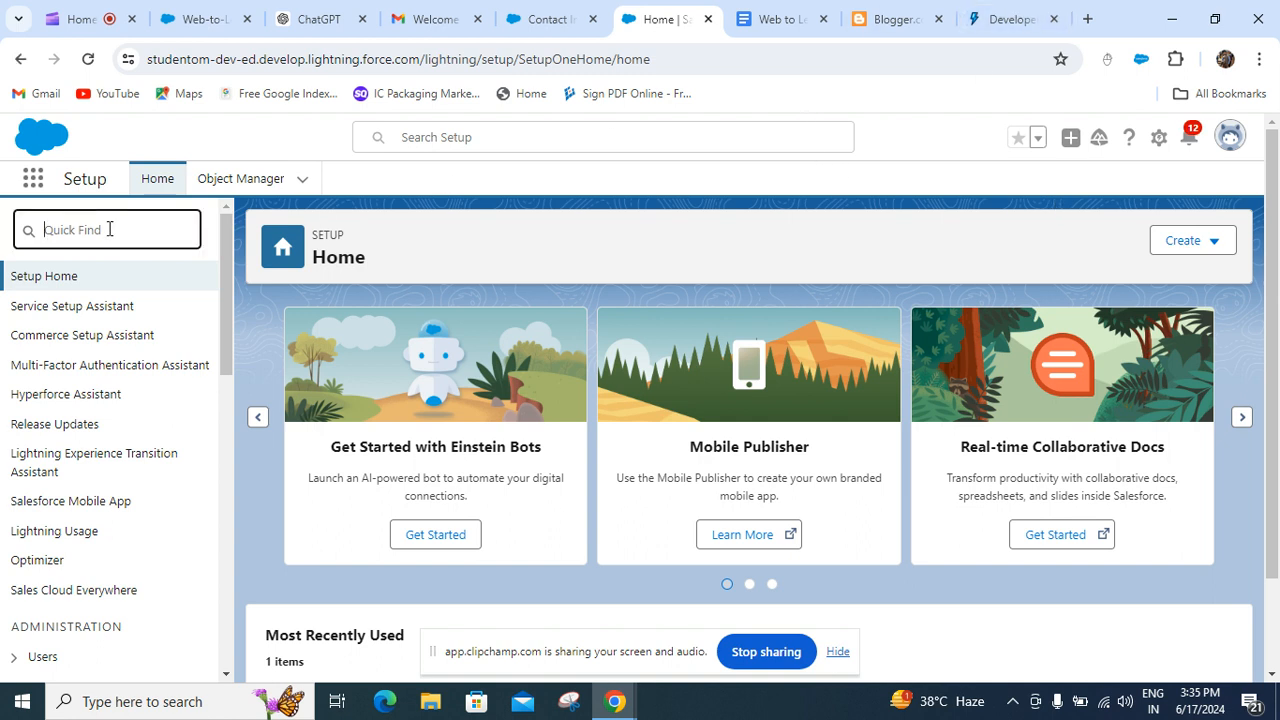
text(Web to )
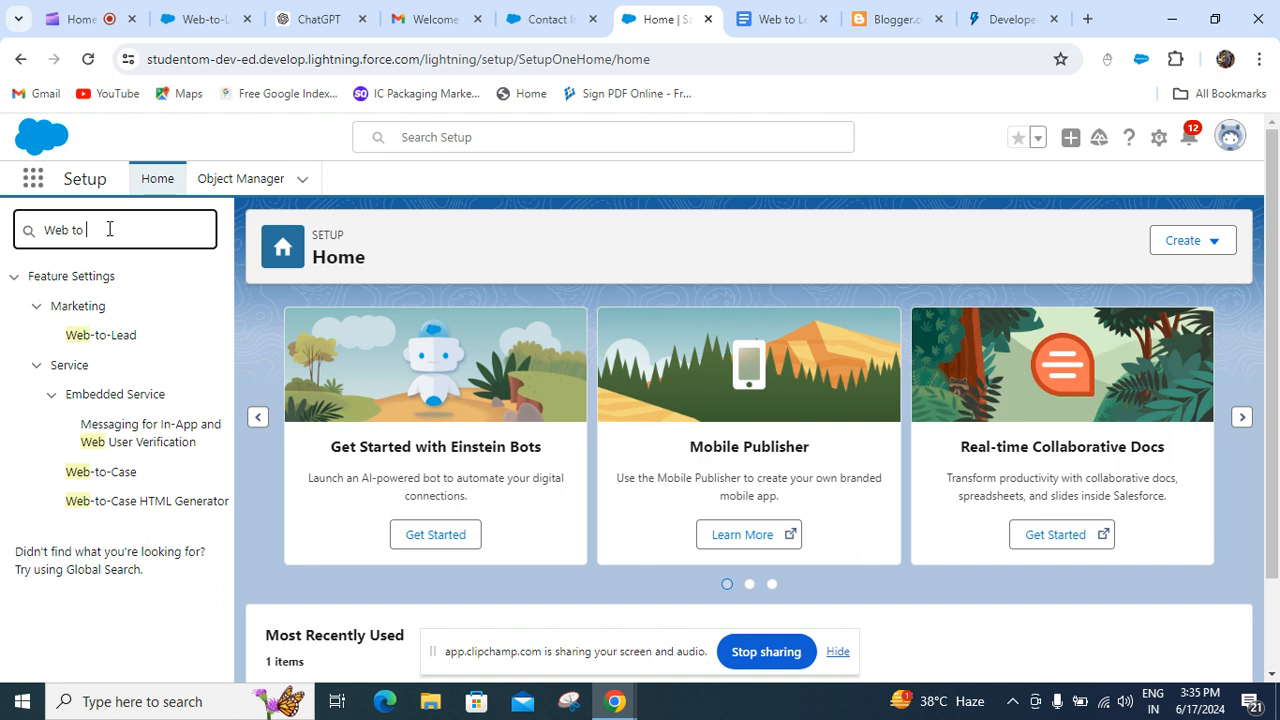
text(Lea)
Step: Open the Web-to-Lead setup page, dismiss the Chrome notification and confirm Web-to-Lead Enabled is on
click(114, 339)
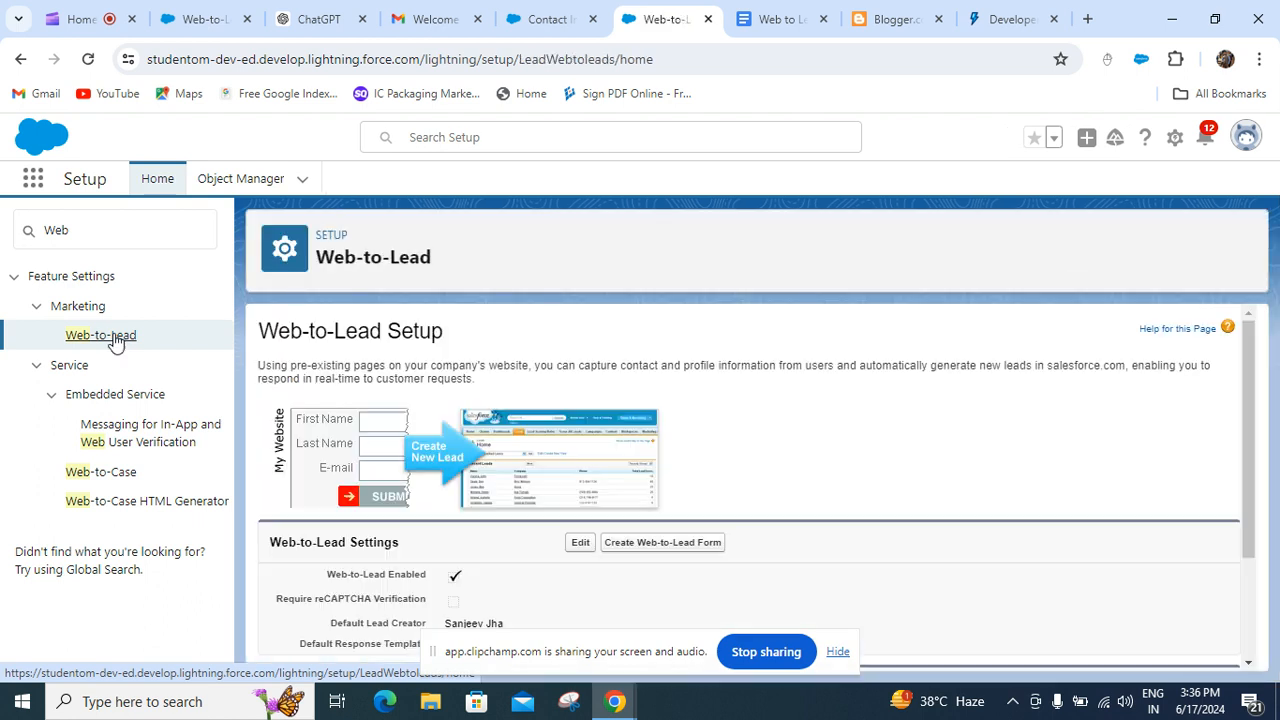
drag(650, 650, 1065, 677)
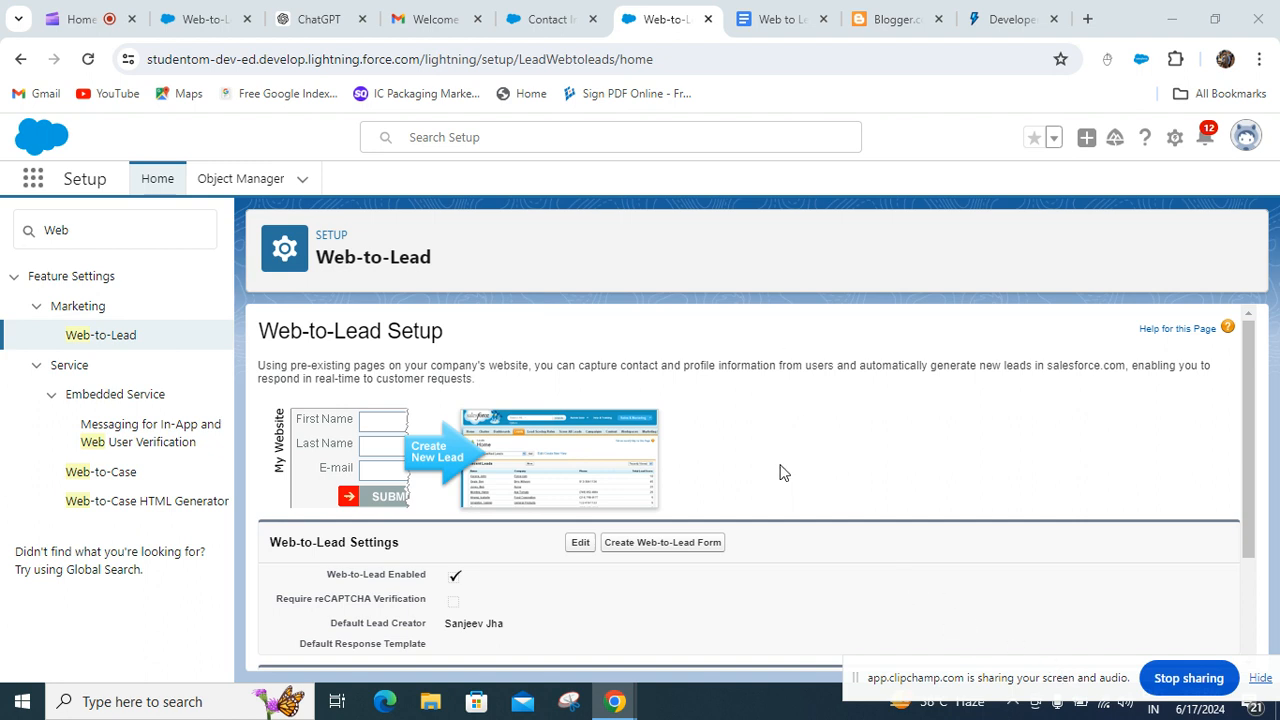
drag(261, 332, 456, 341)
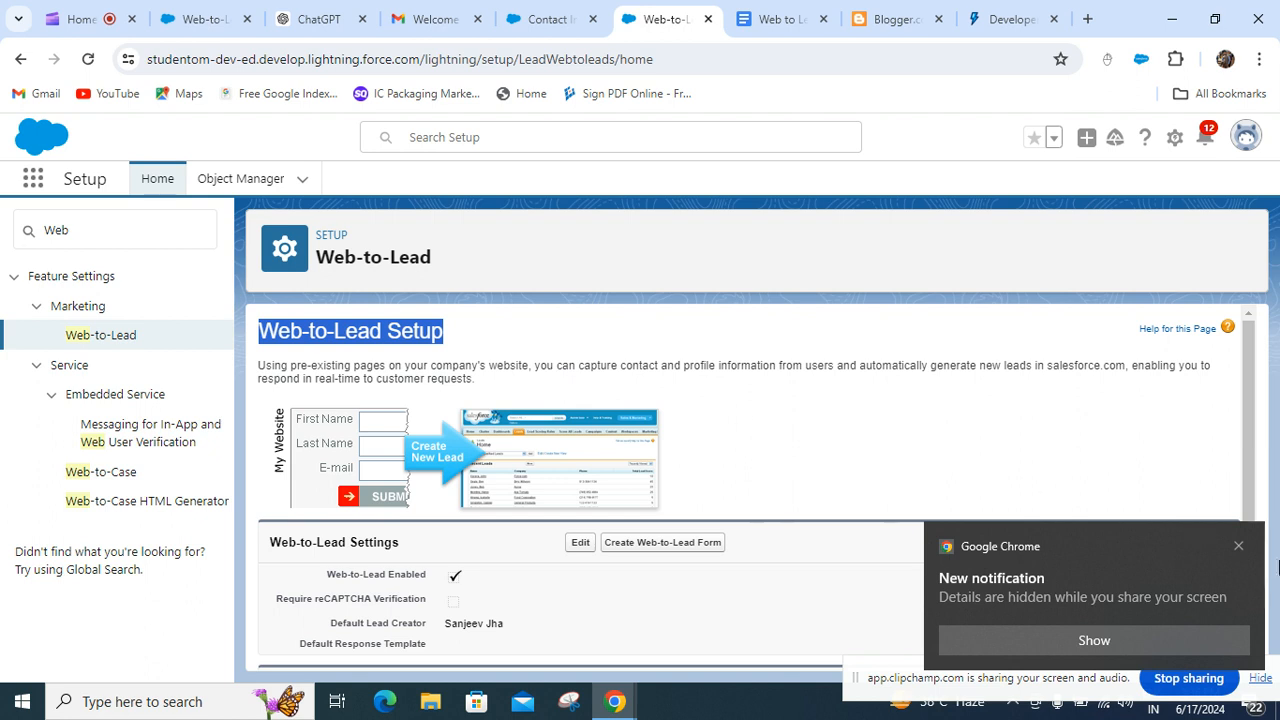
click(1238, 546)
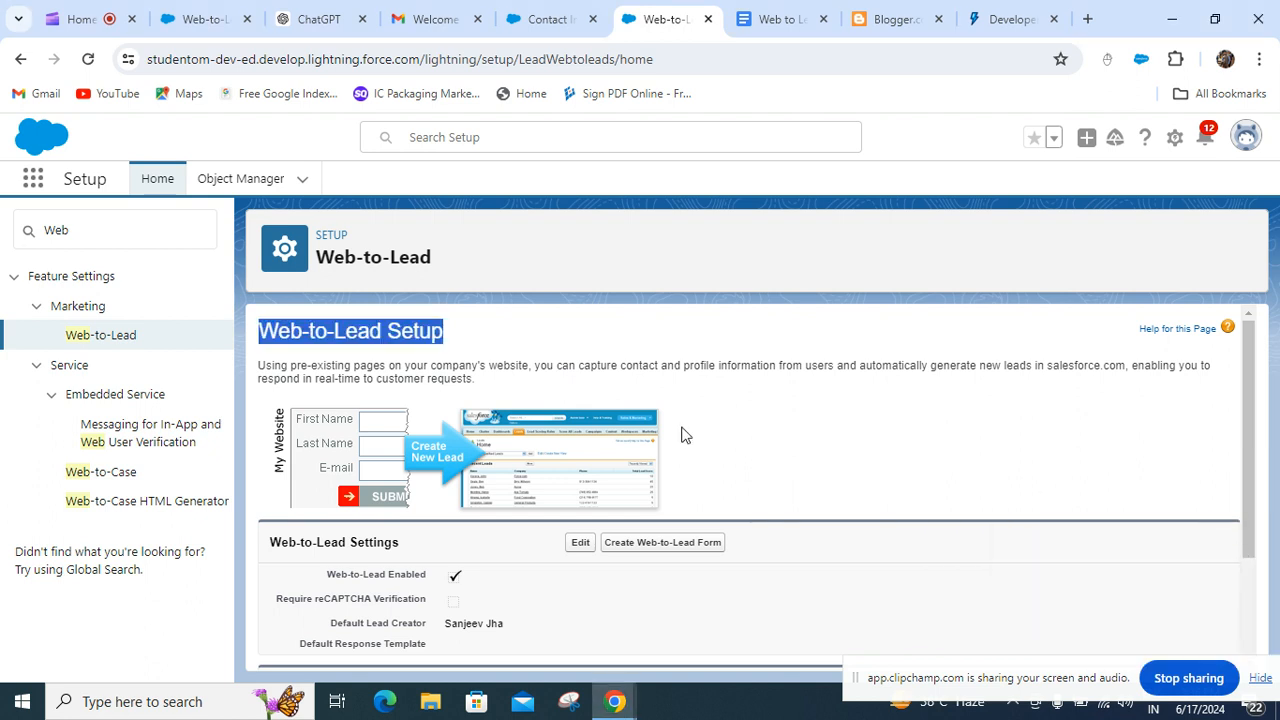
scroll(683, 433, down, 1)
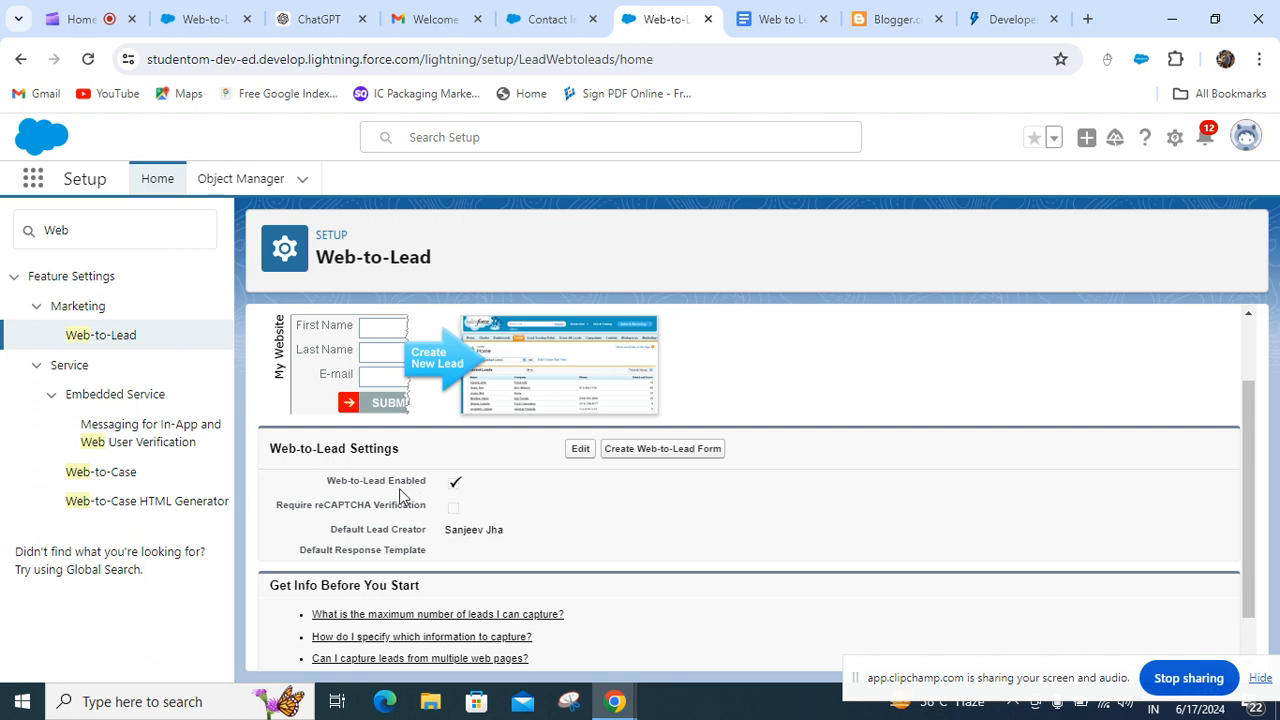
drag(327, 481, 433, 487)
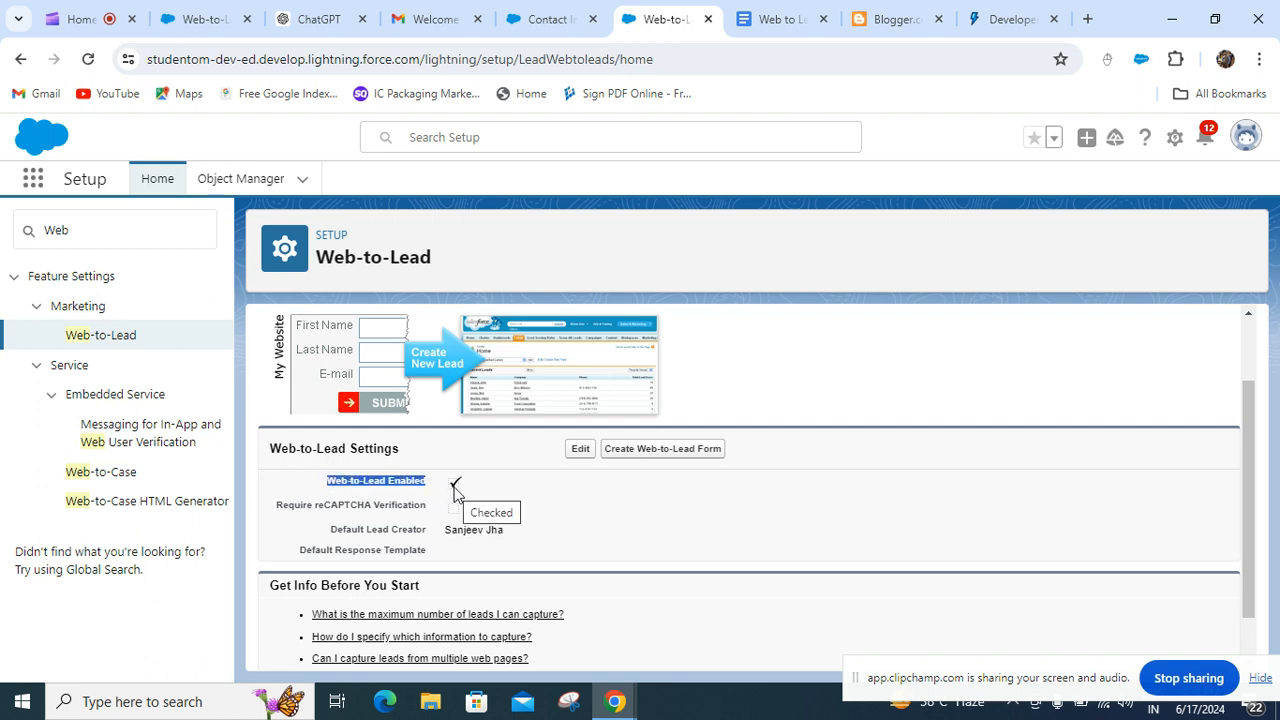
Step: Start a Web-to-Lead form and add Phone, moving it up to sit below Email
click(658, 455)
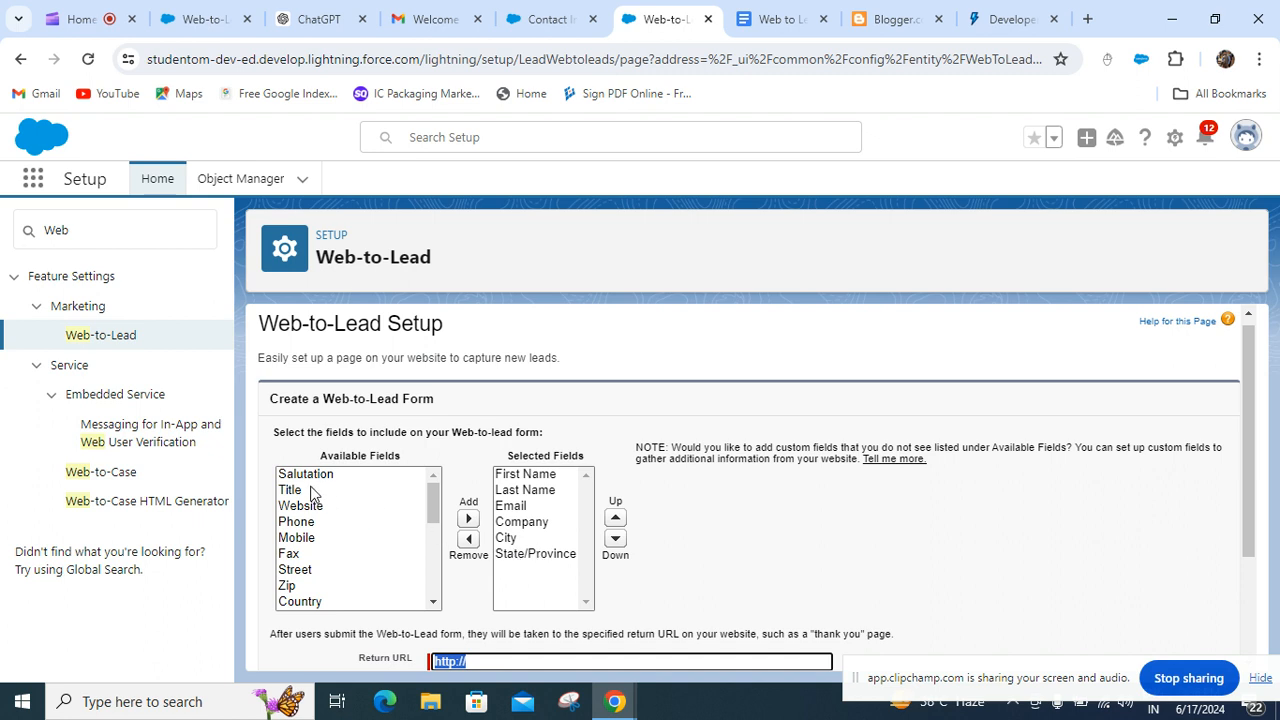
click(307, 528)
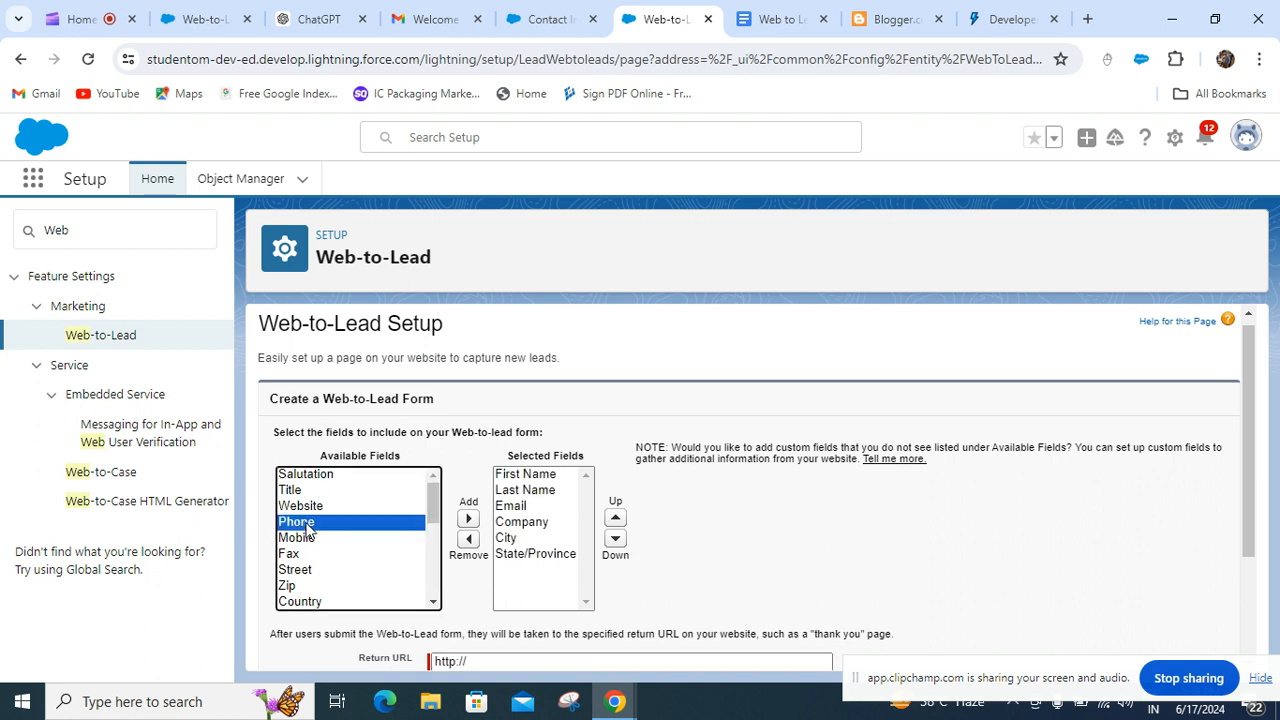
click(466, 518)
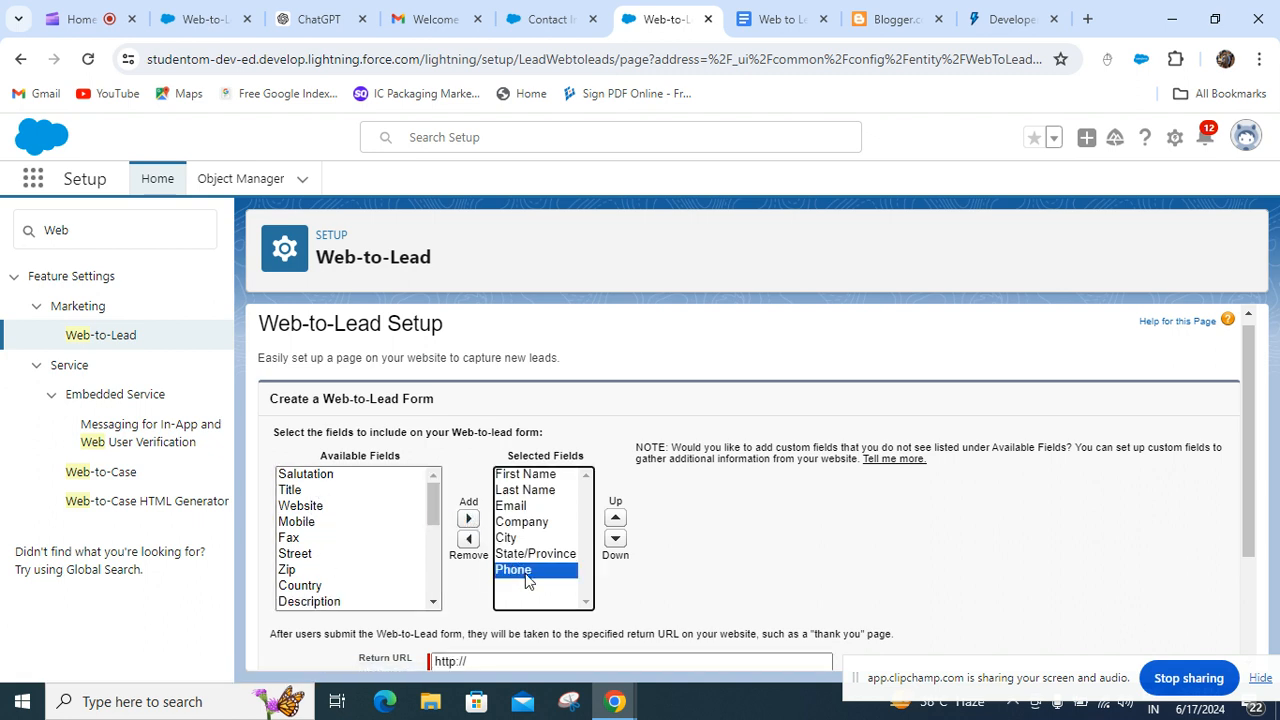
click(615, 520)
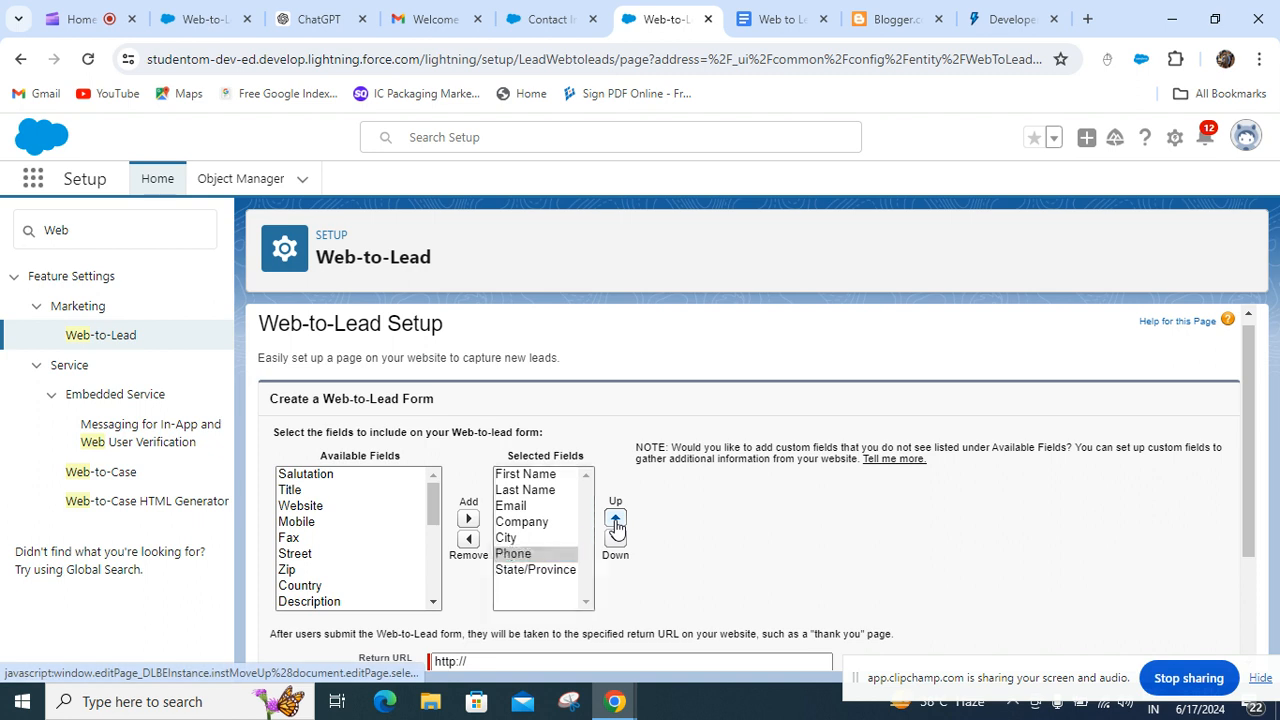
click(615, 520)
click(615, 520)
click(615, 520)
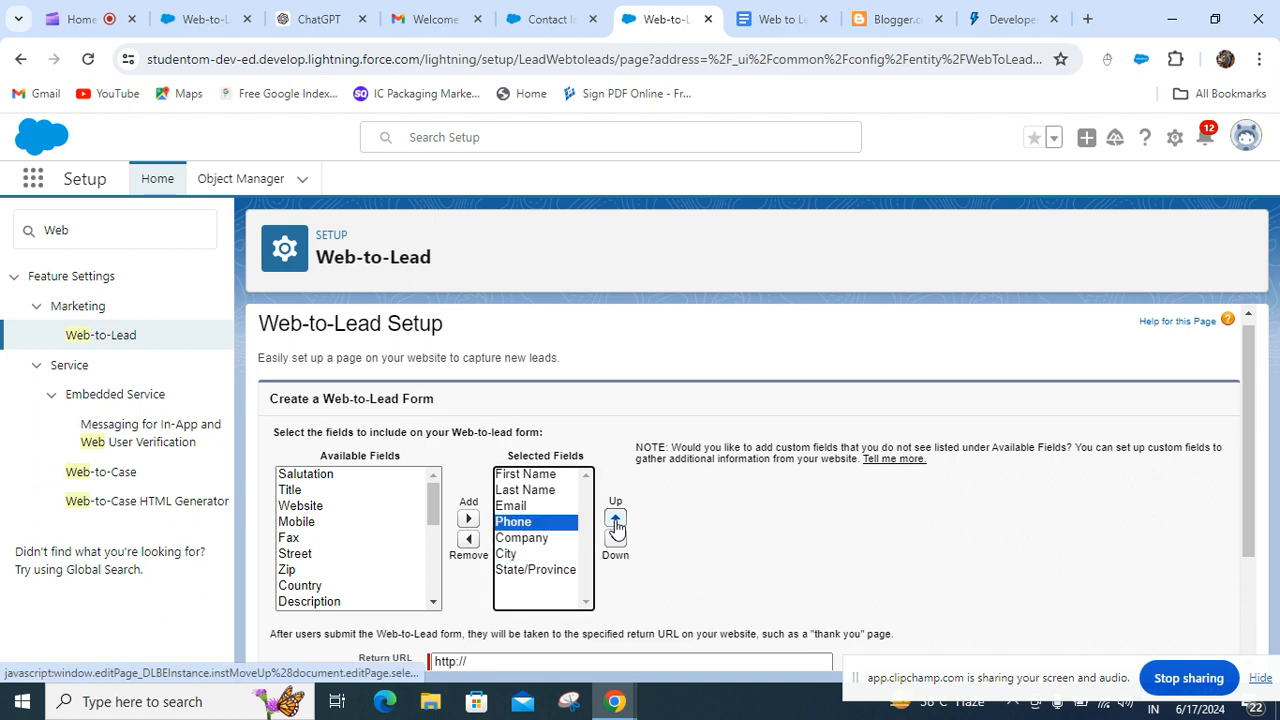
Step: Add the Street field and move it up above City
click(303, 554)
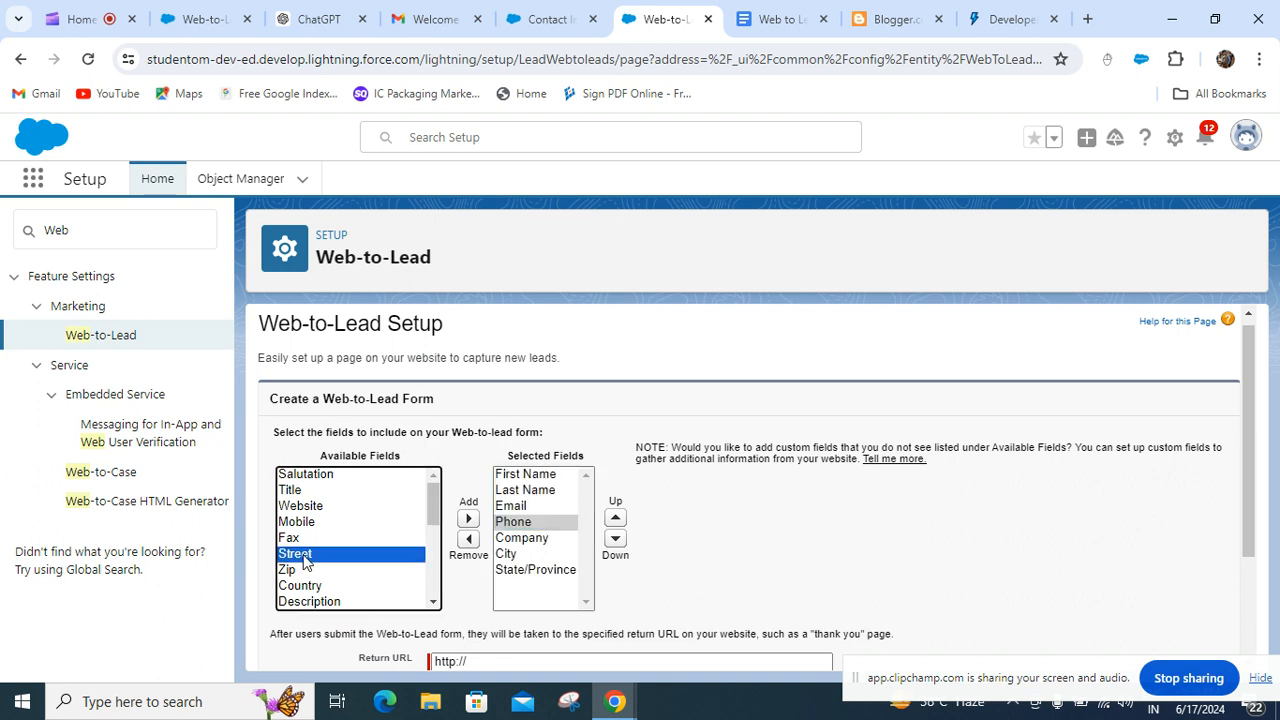
click(468, 519)
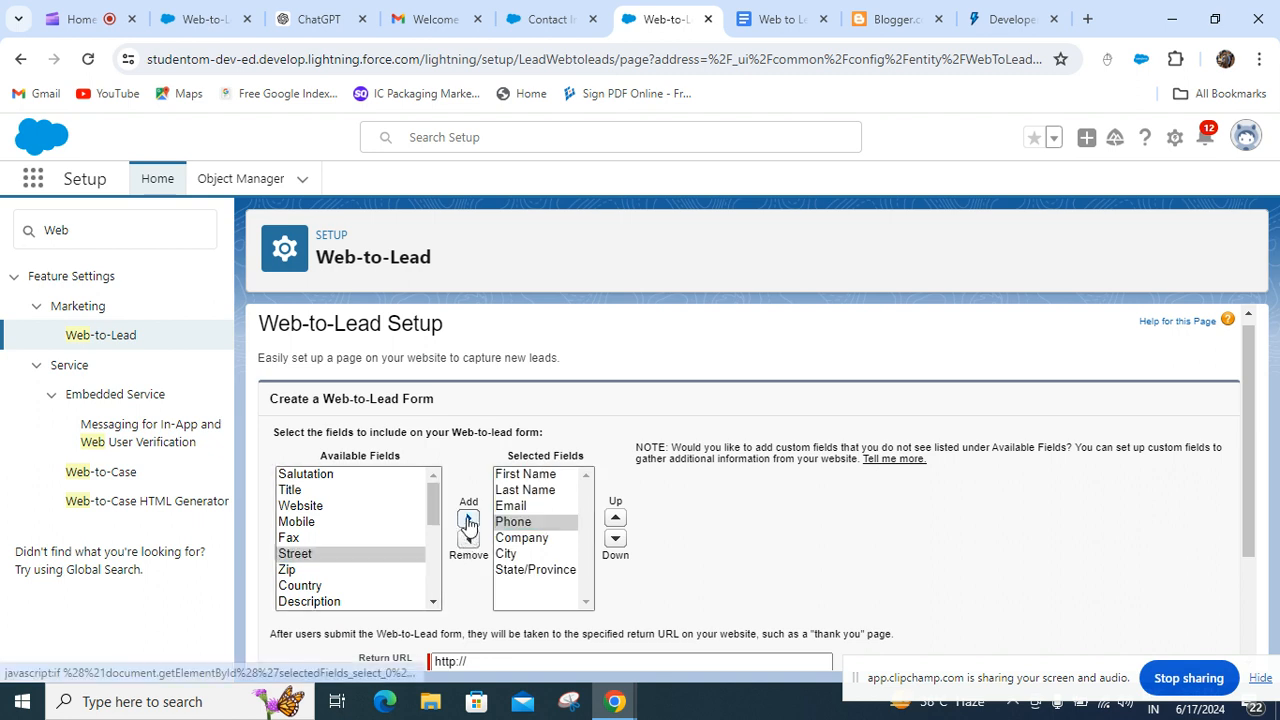
click(615, 522)
click(615, 519)
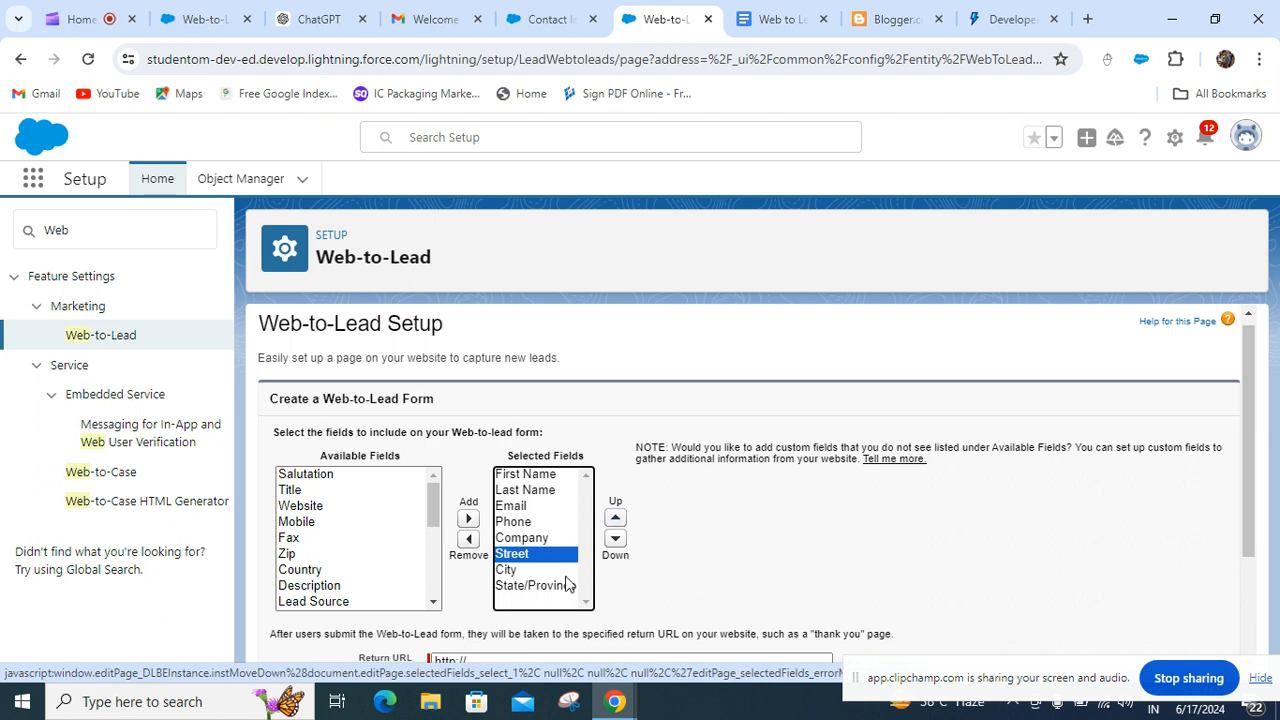
Step: Add Country and Lead Source to the selected form fields
click(320, 569)
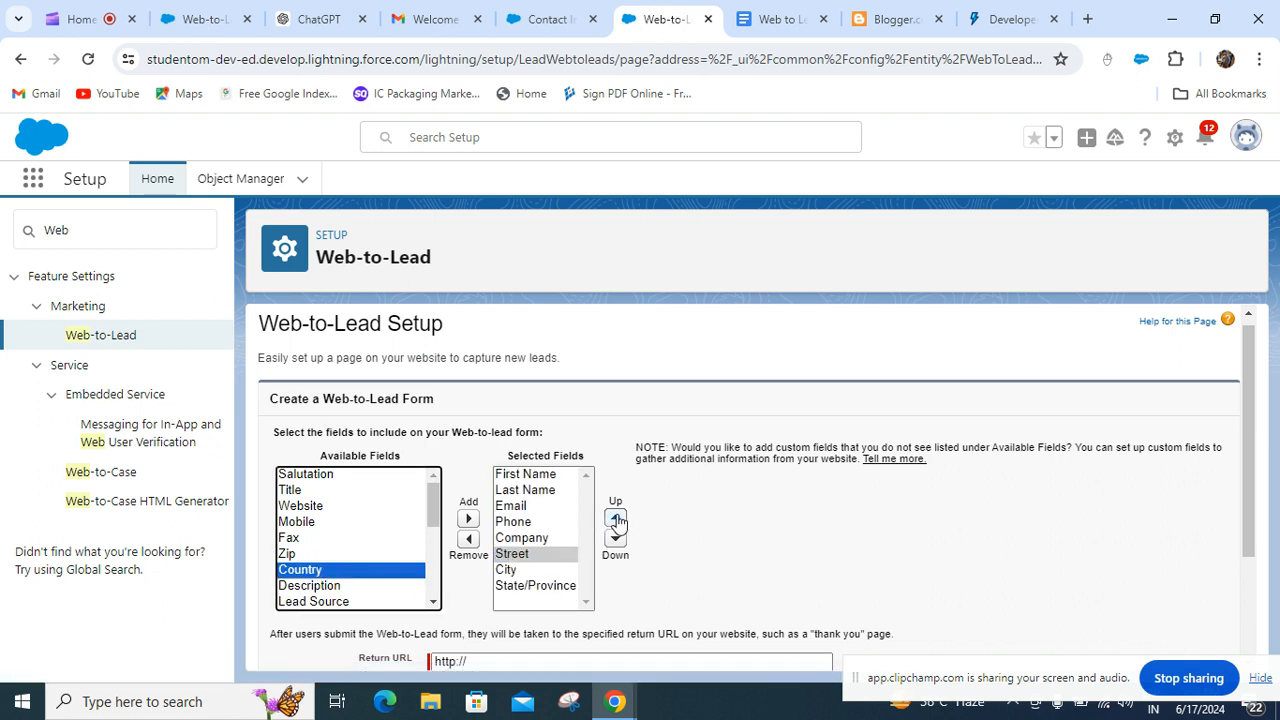
click(467, 518)
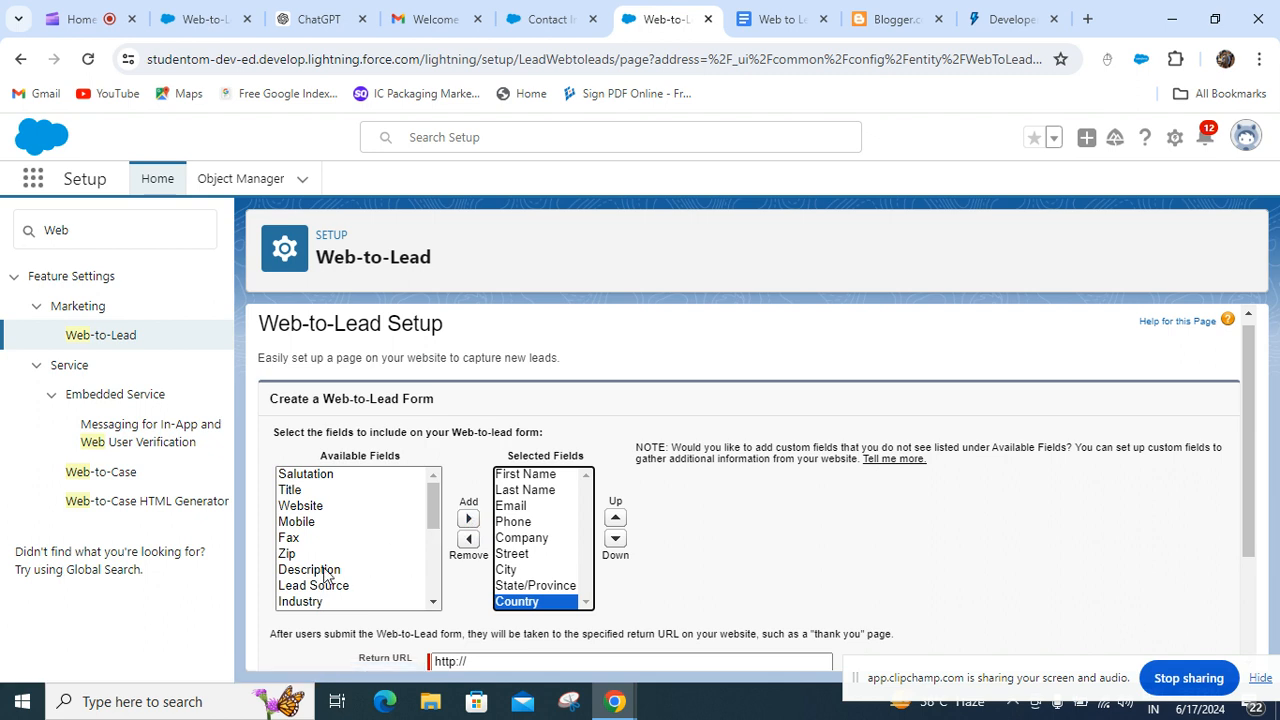
scroll(326, 560, down, 2)
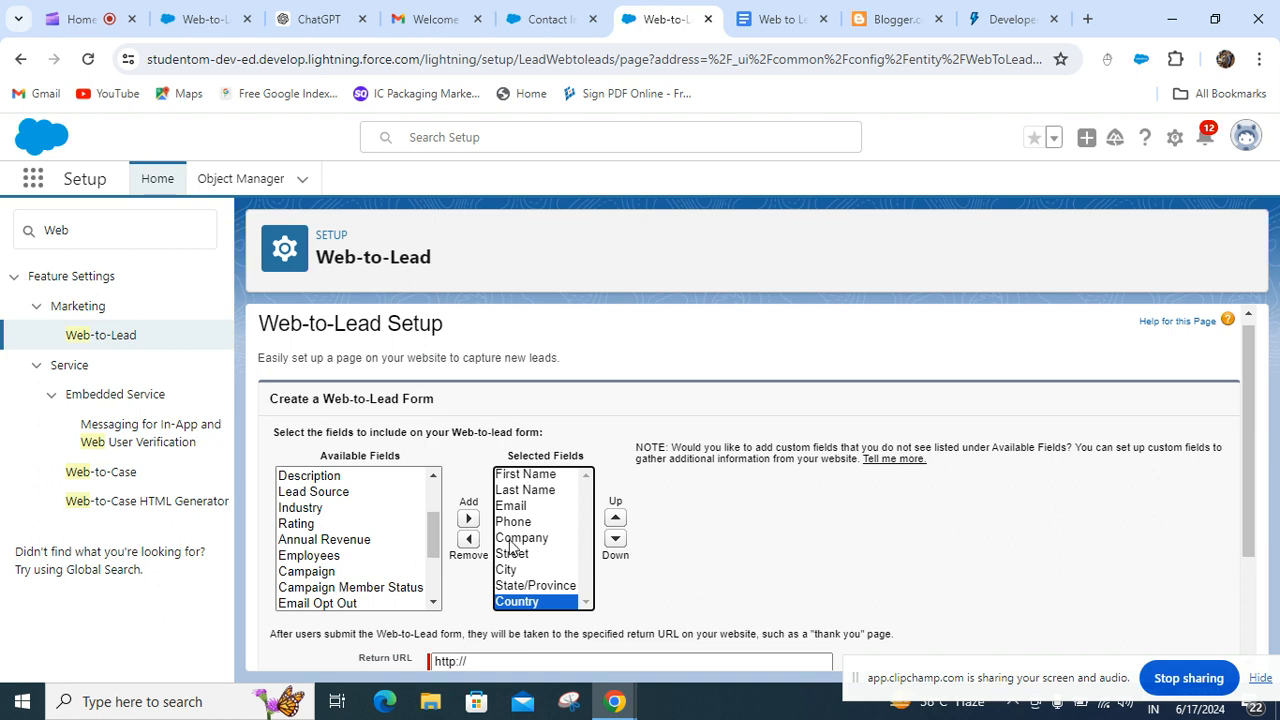
scroll(353, 568, down, 2)
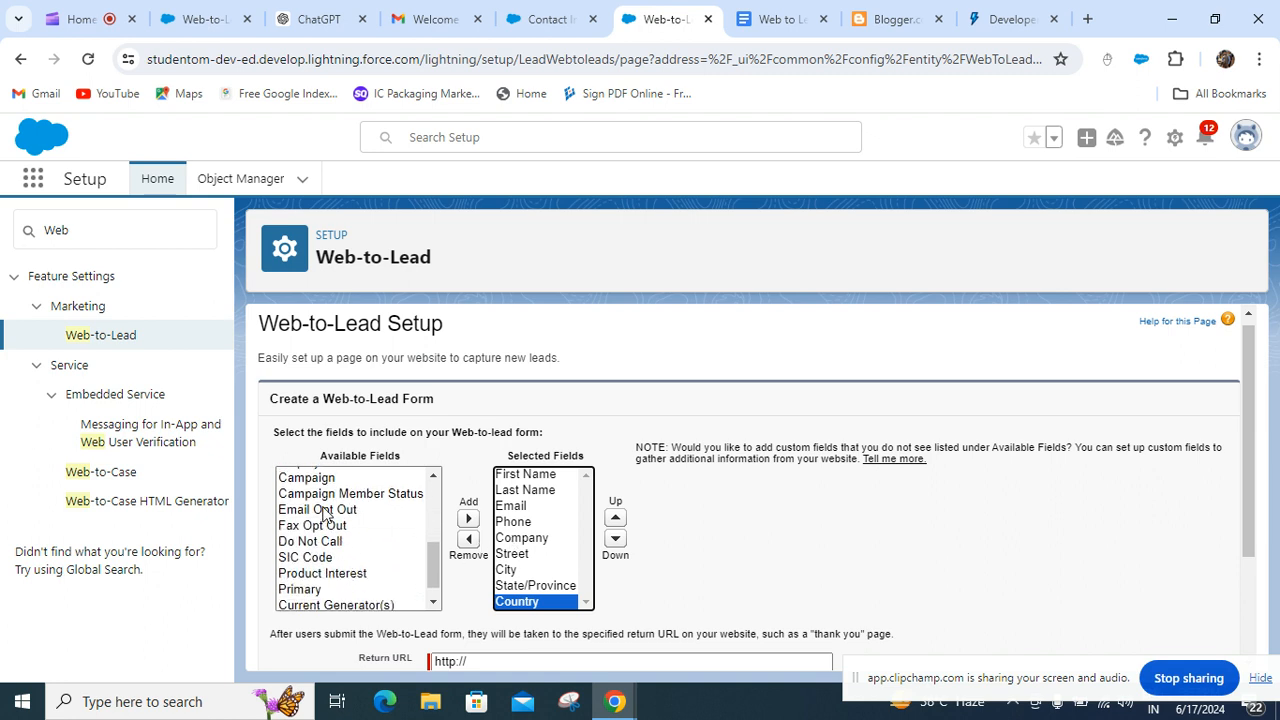
scroll(325, 540, down, 1)
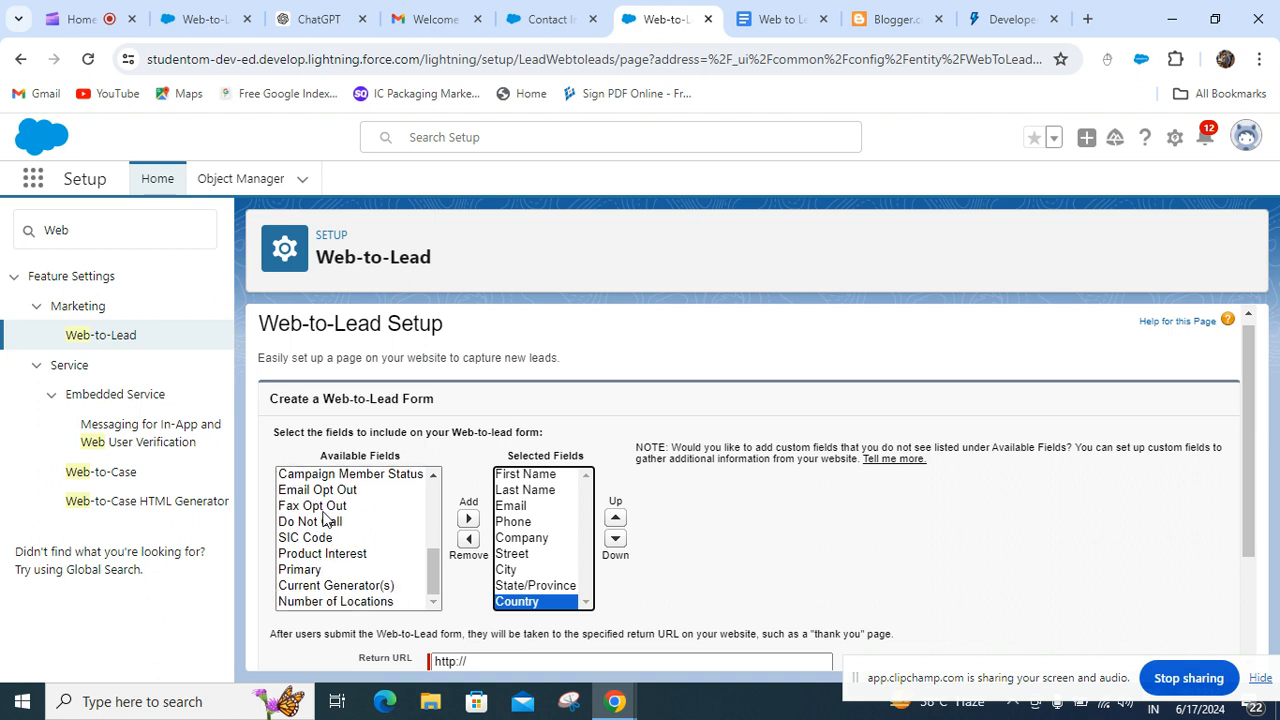
scroll(322, 517, up, 2)
scroll(325, 520, up, 2)
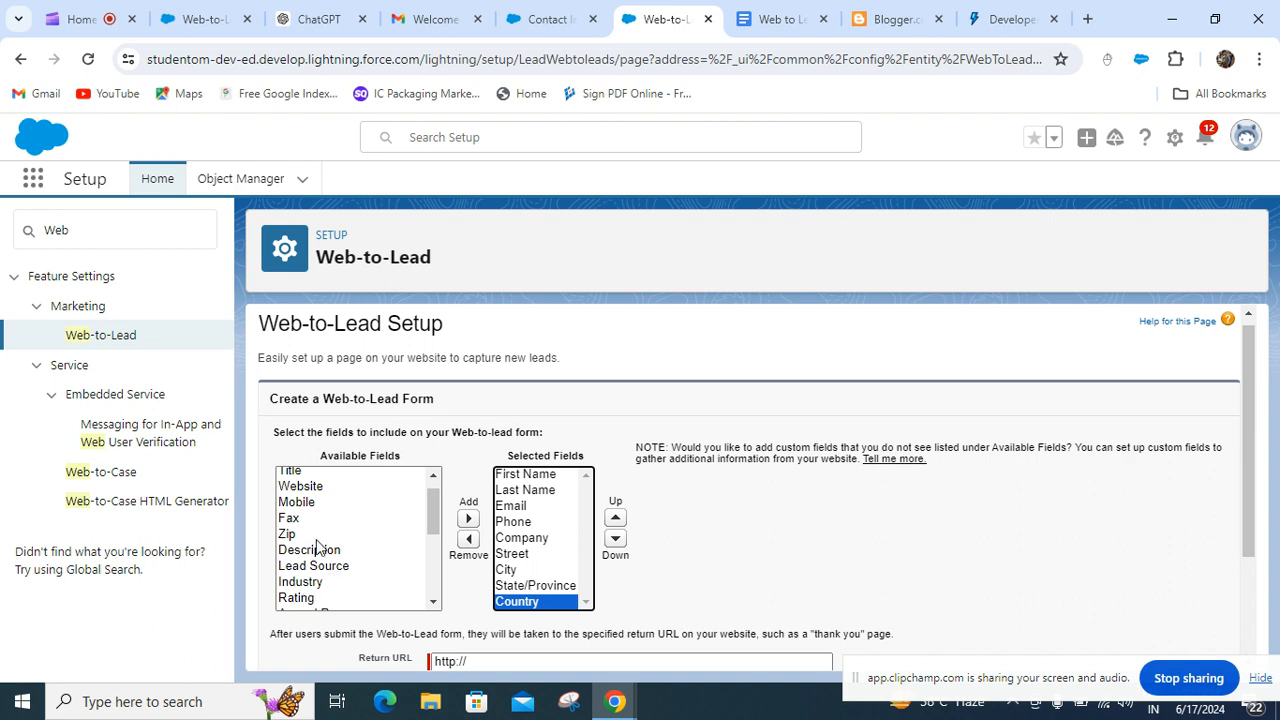
scroll(316, 548, up, 1)
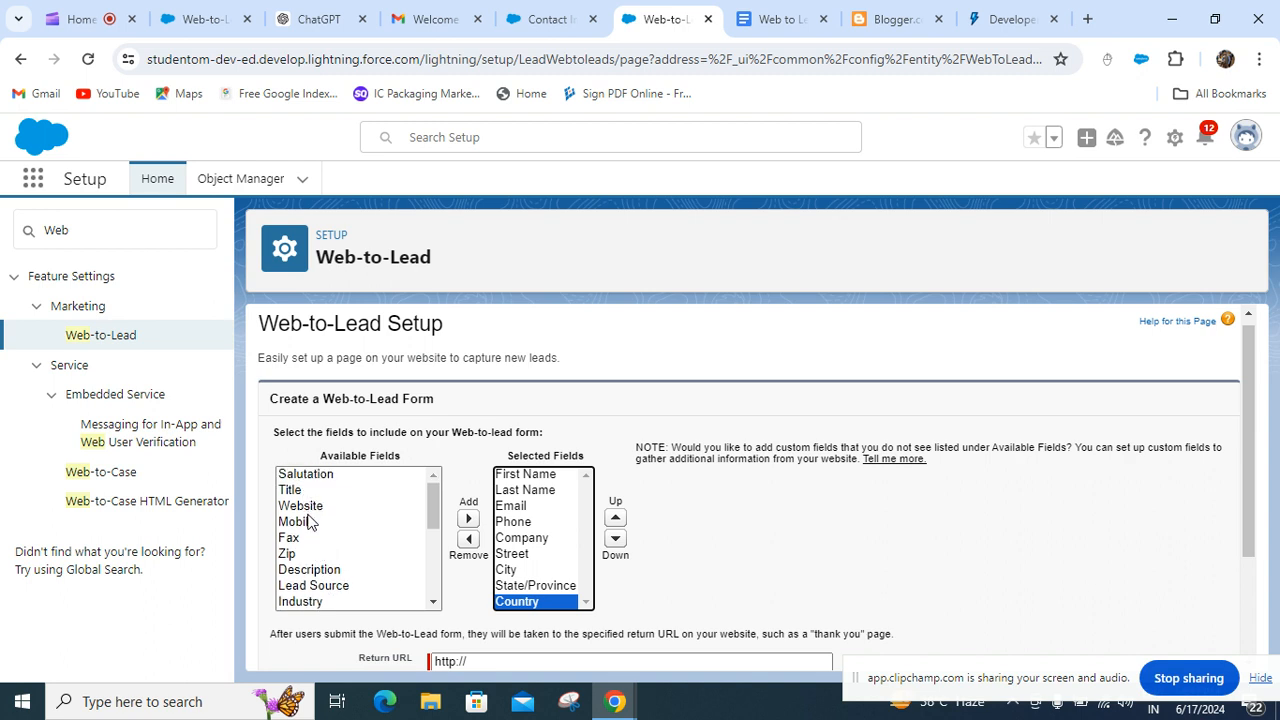
scroll(322, 541, down, 2)
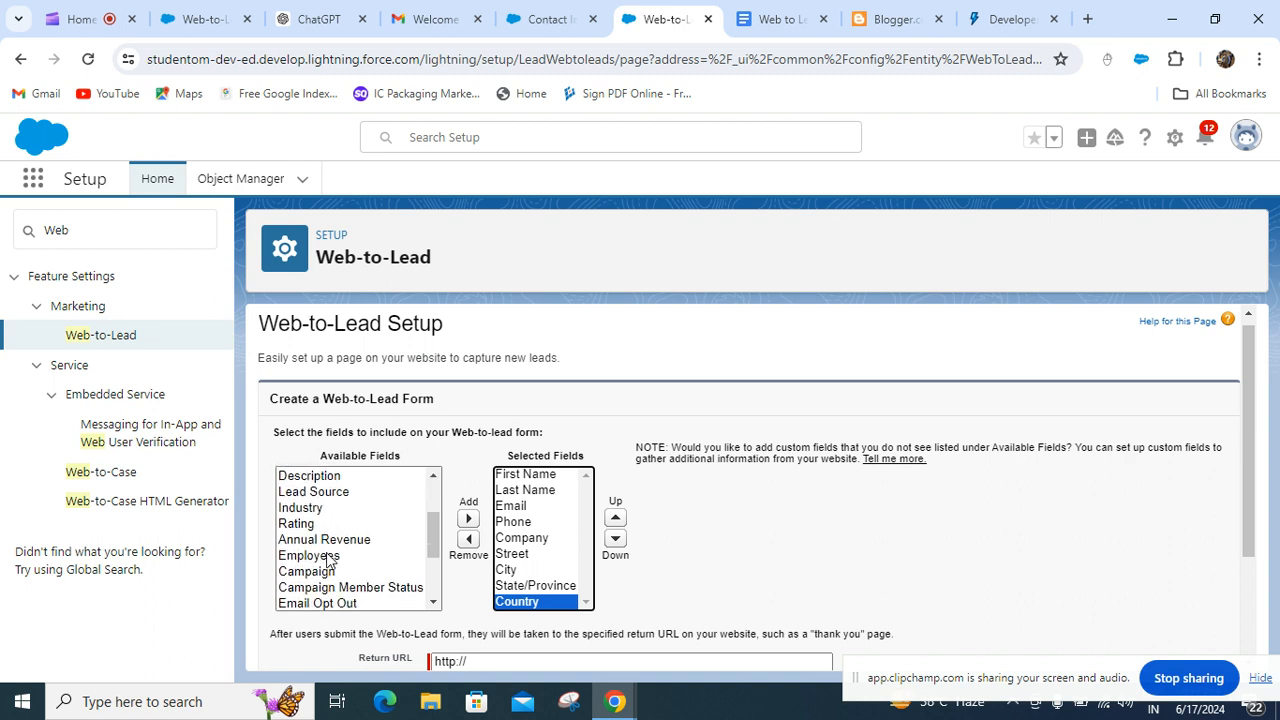
click(314, 493)
click(468, 518)
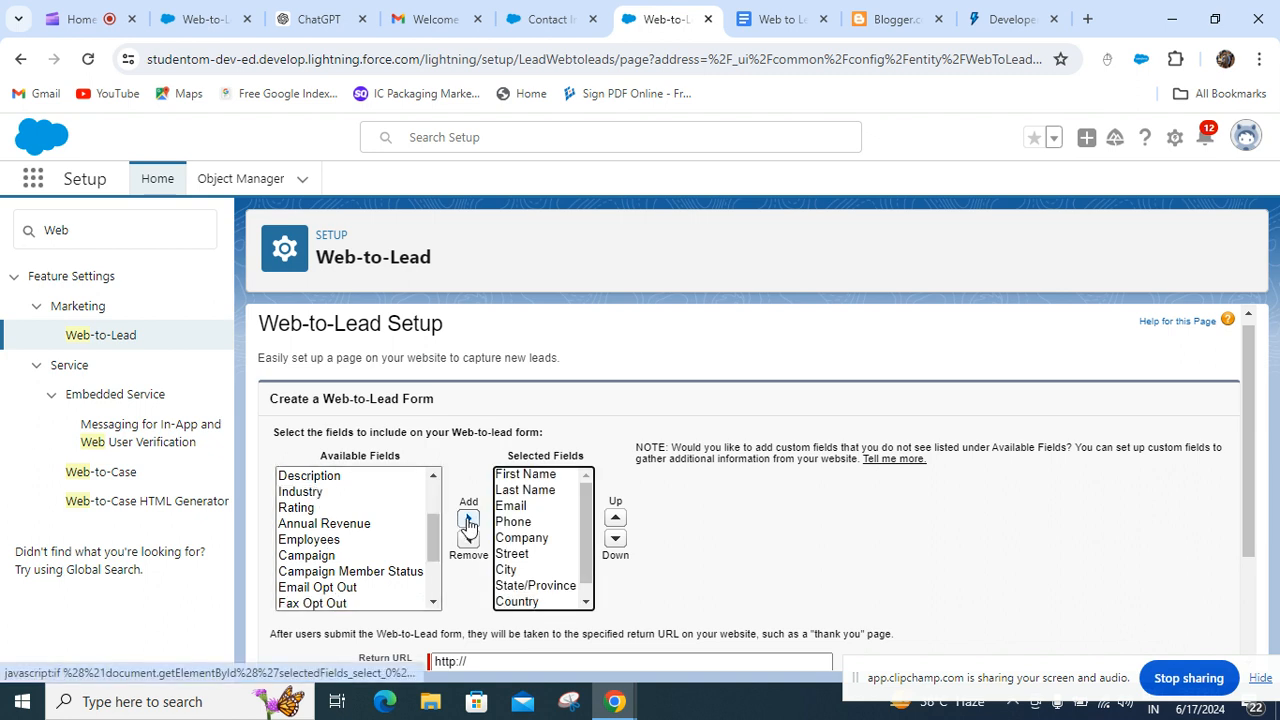
Step: Review the Return URL explanation below the field lists
scroll(538, 538, down, 2)
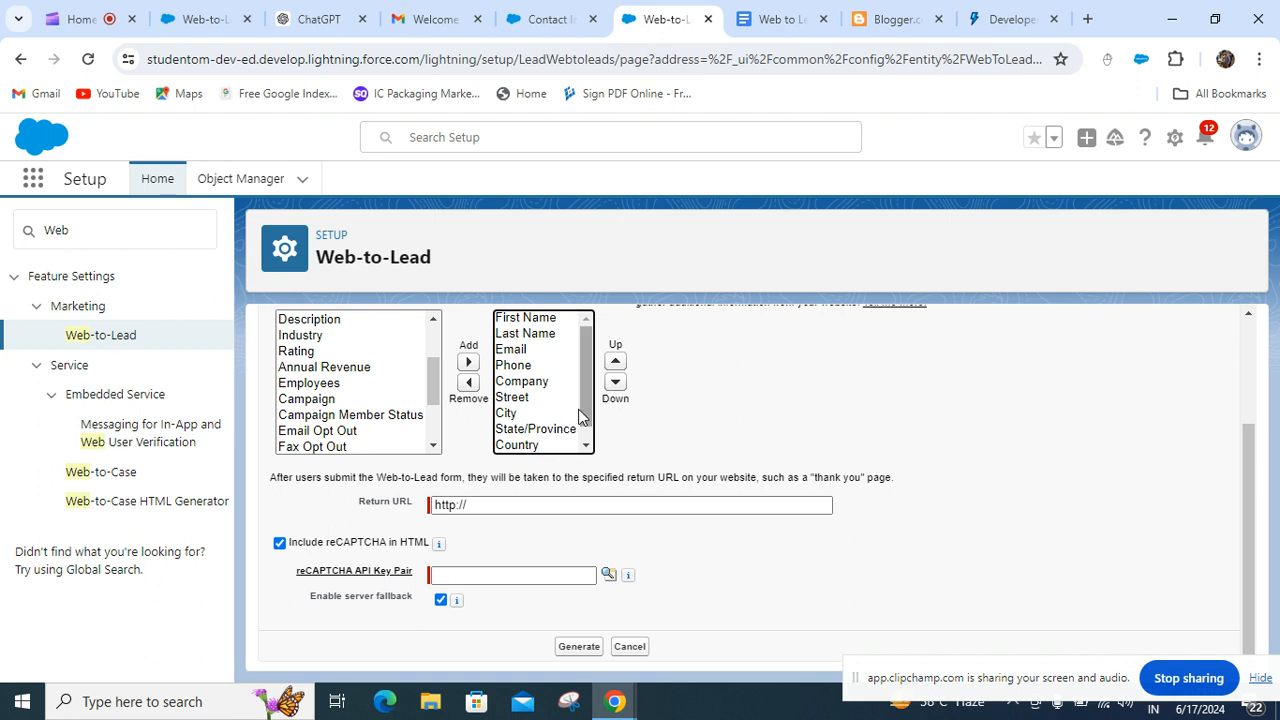
scroll(591, 415, down, 1)
scroll(591, 415, down, 1)
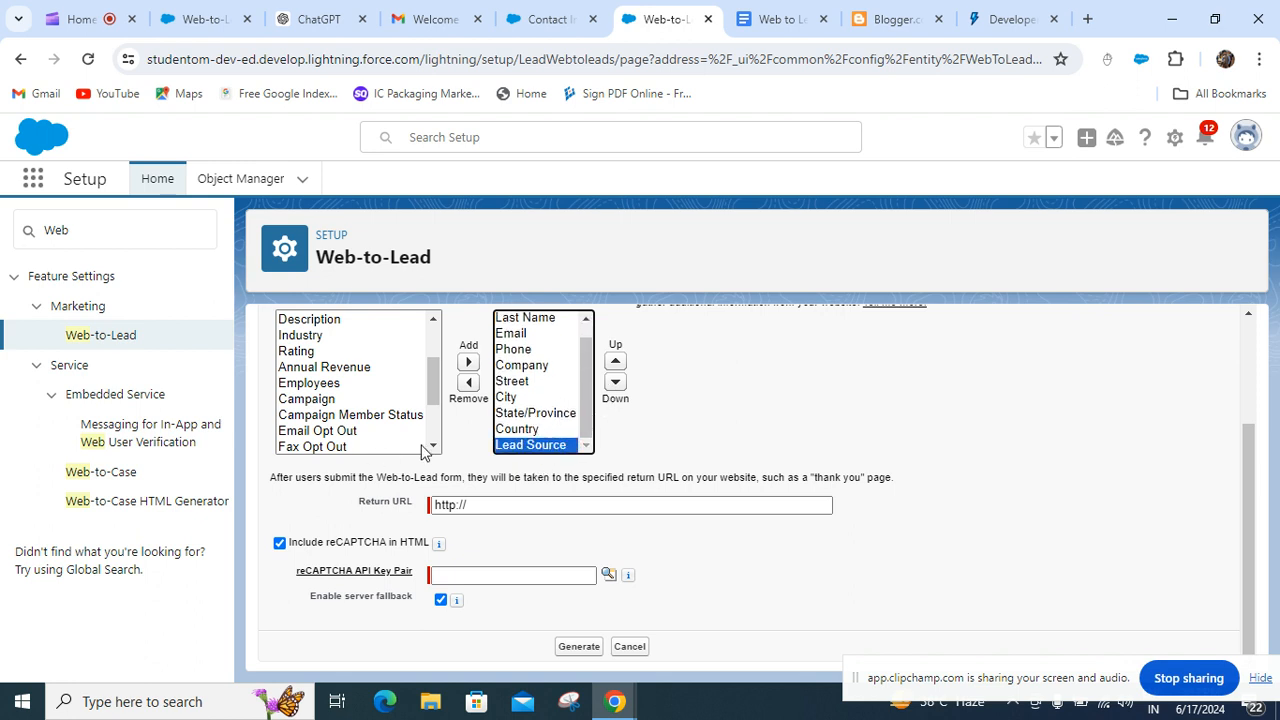
scroll(528, 430, up, 1)
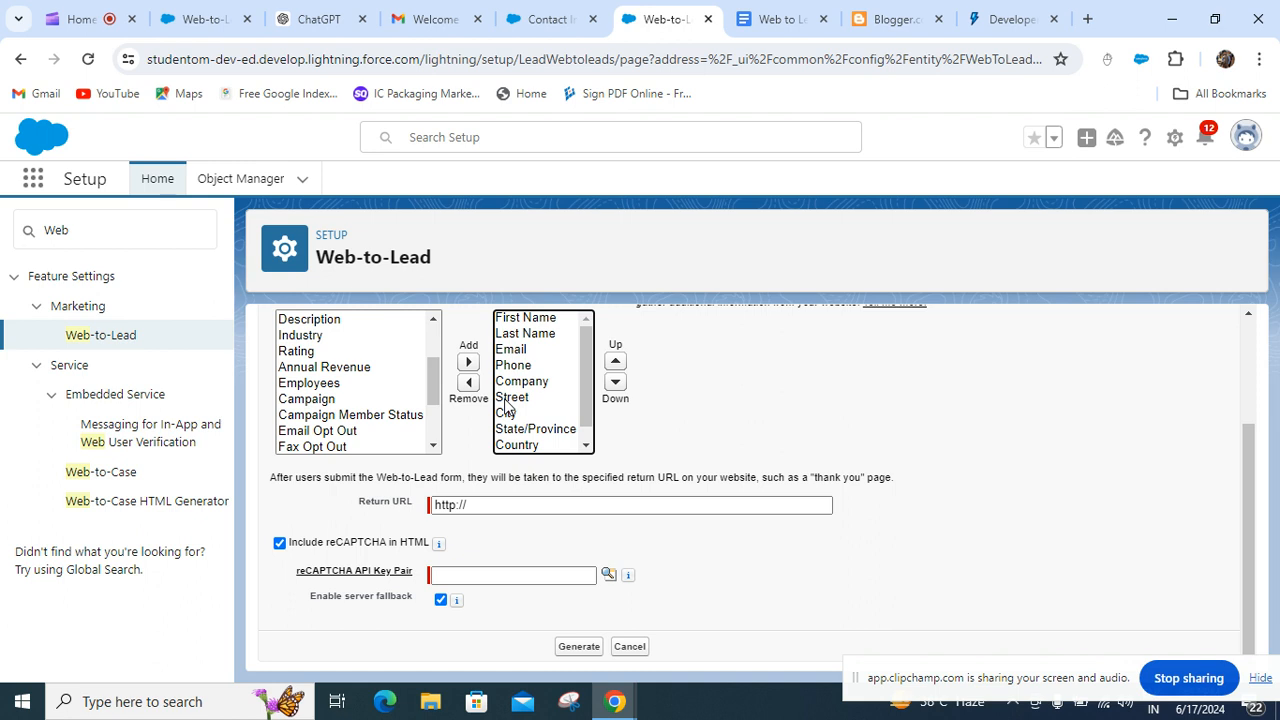
drag(270, 479, 298, 480)
click(309, 501)
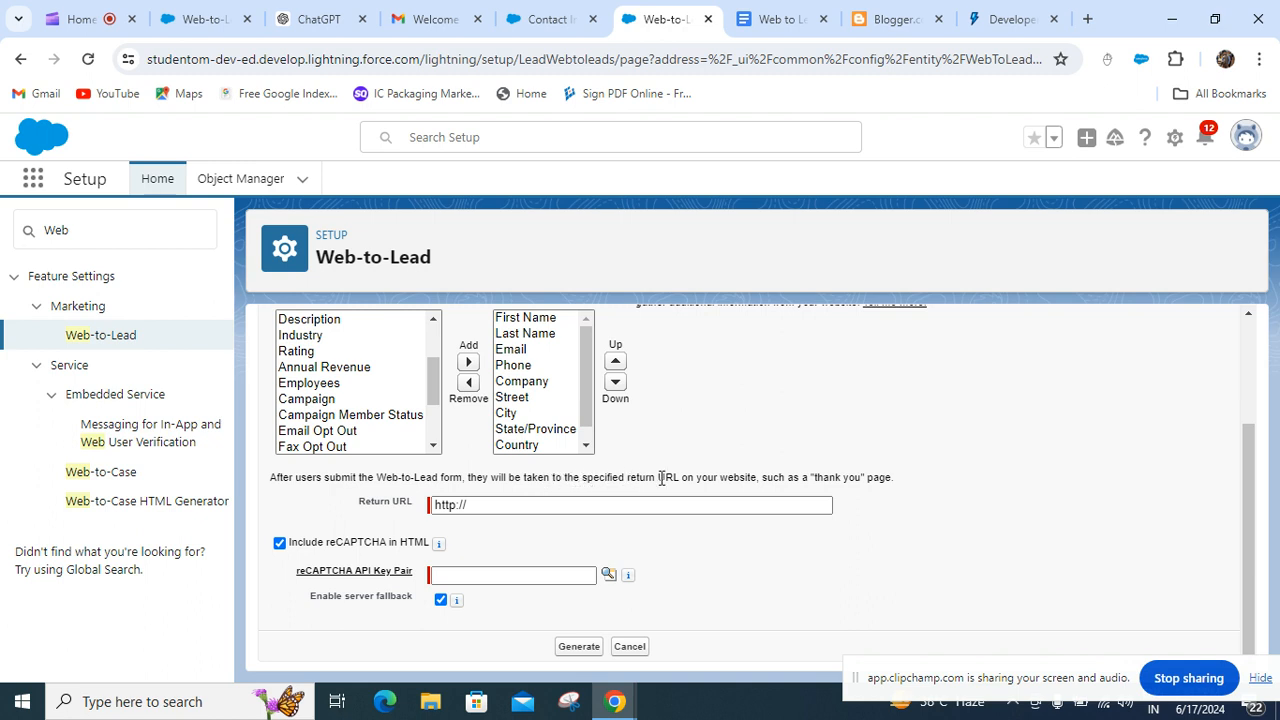
drag(627, 479, 861, 480)
click(880, 490)
click(897, 19)
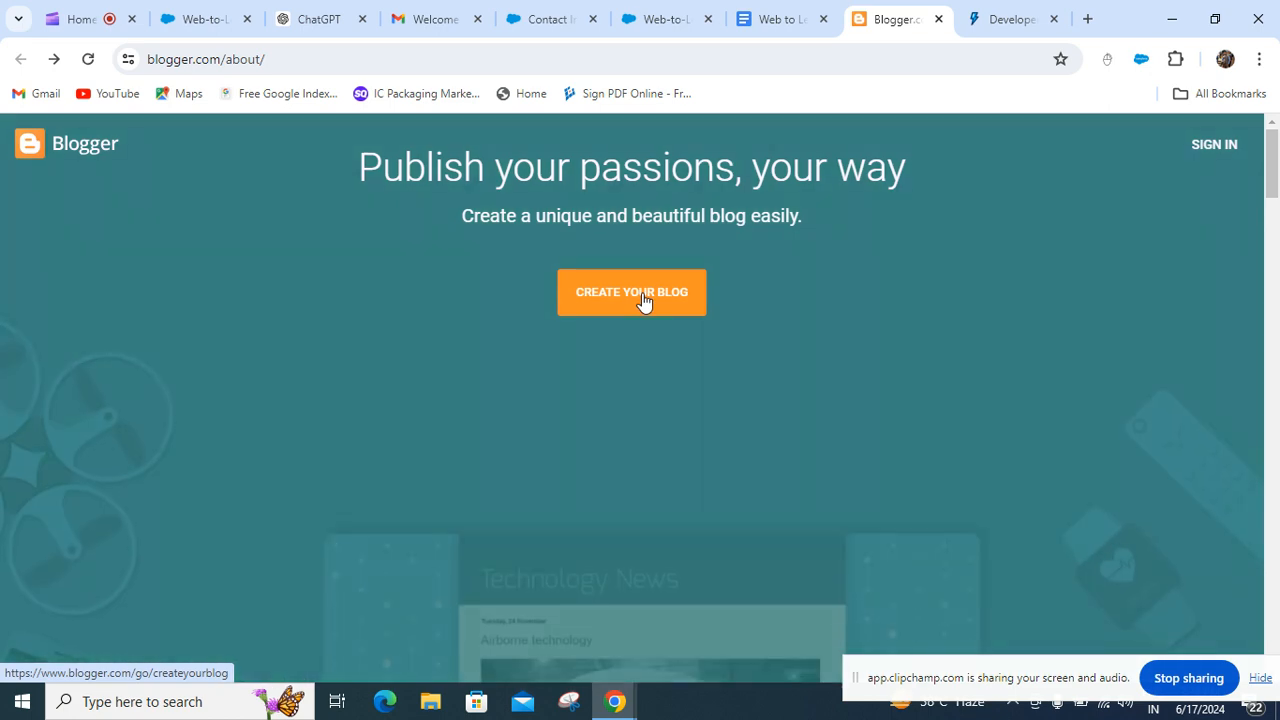
Step: Begin a new blog via CREATE YOUR BLOG and read the cookie notice
click(643, 302)
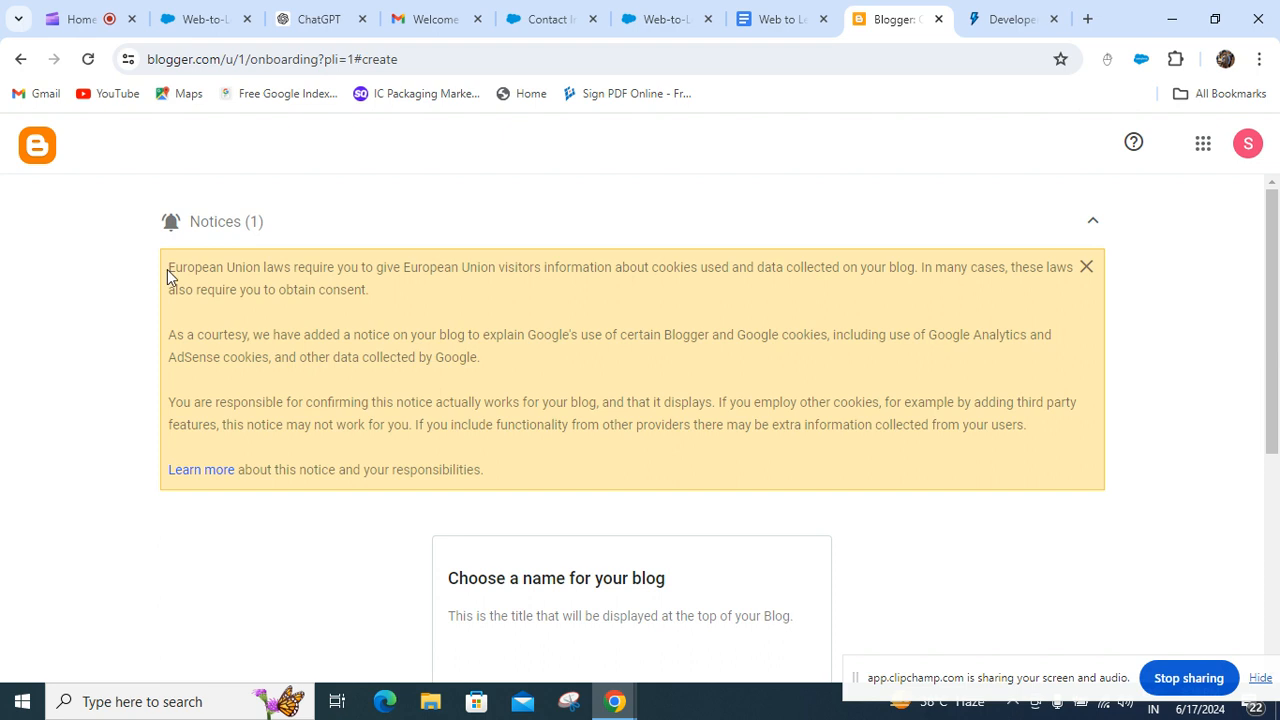
drag(167, 269, 1017, 466)
Step: Dismiss the cookie notice and title the new blog 'Studentom Test Org'
click(1086, 268)
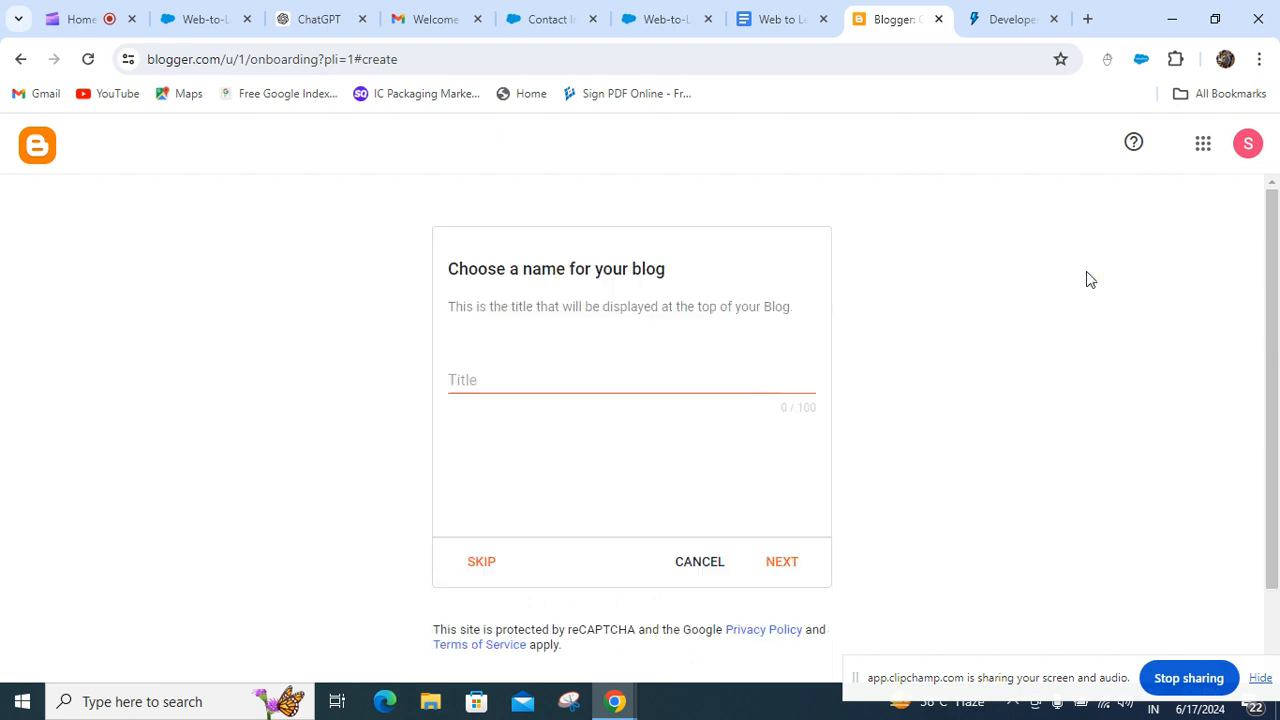
click(504, 386)
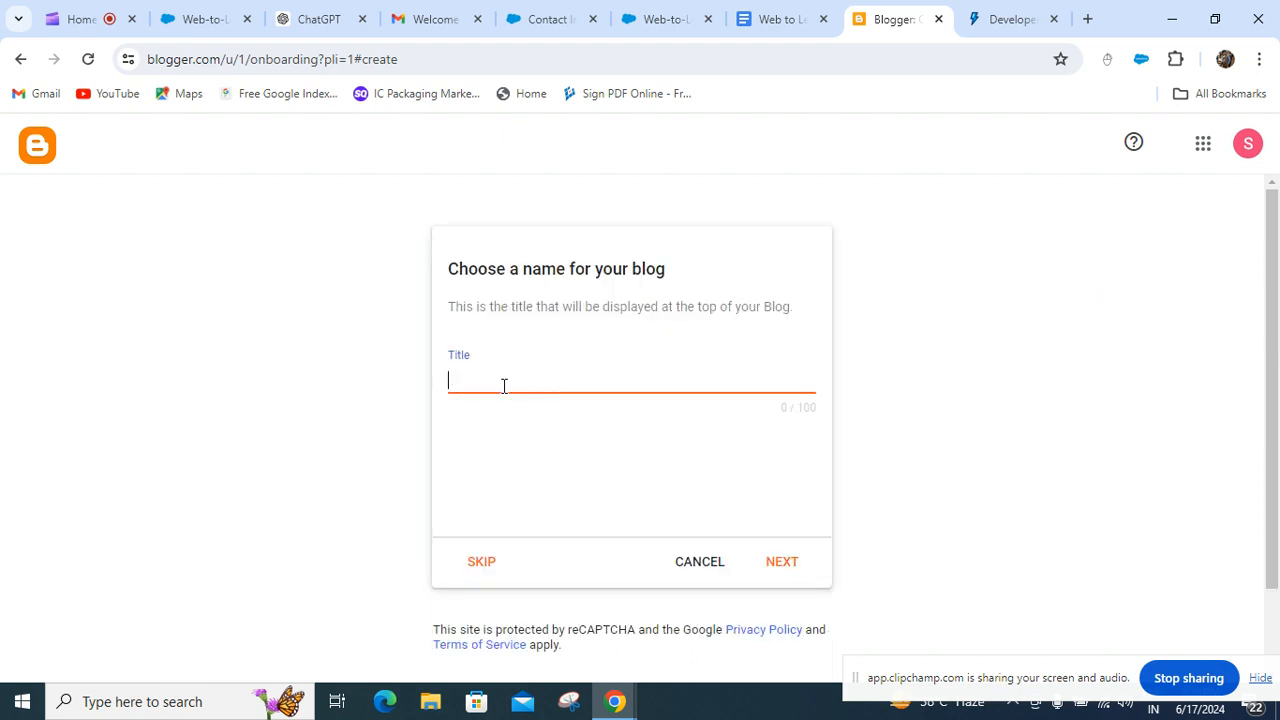
text(Studentem)
text(Test Org)
click(784, 566)
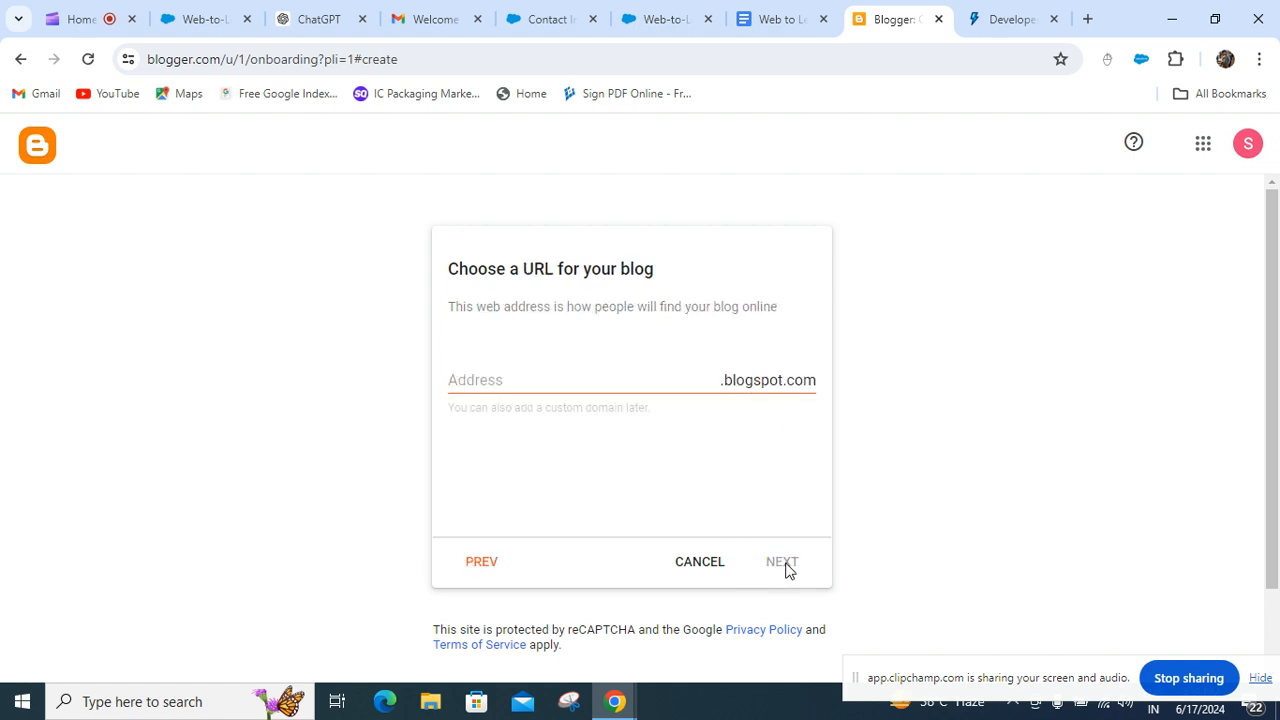
Step: Claim the blog address 'studentomtest' and finish setup with a display name
click(520, 375)
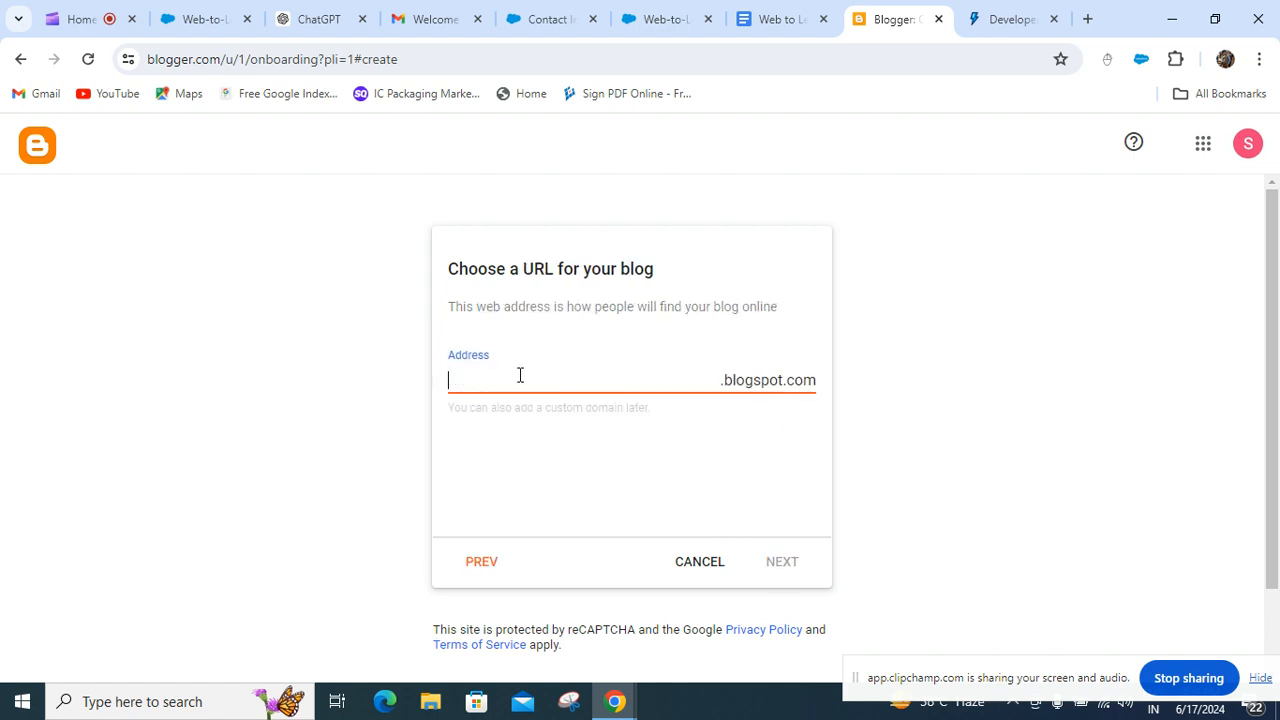
text(studentomtestorg)
click(901, 478)
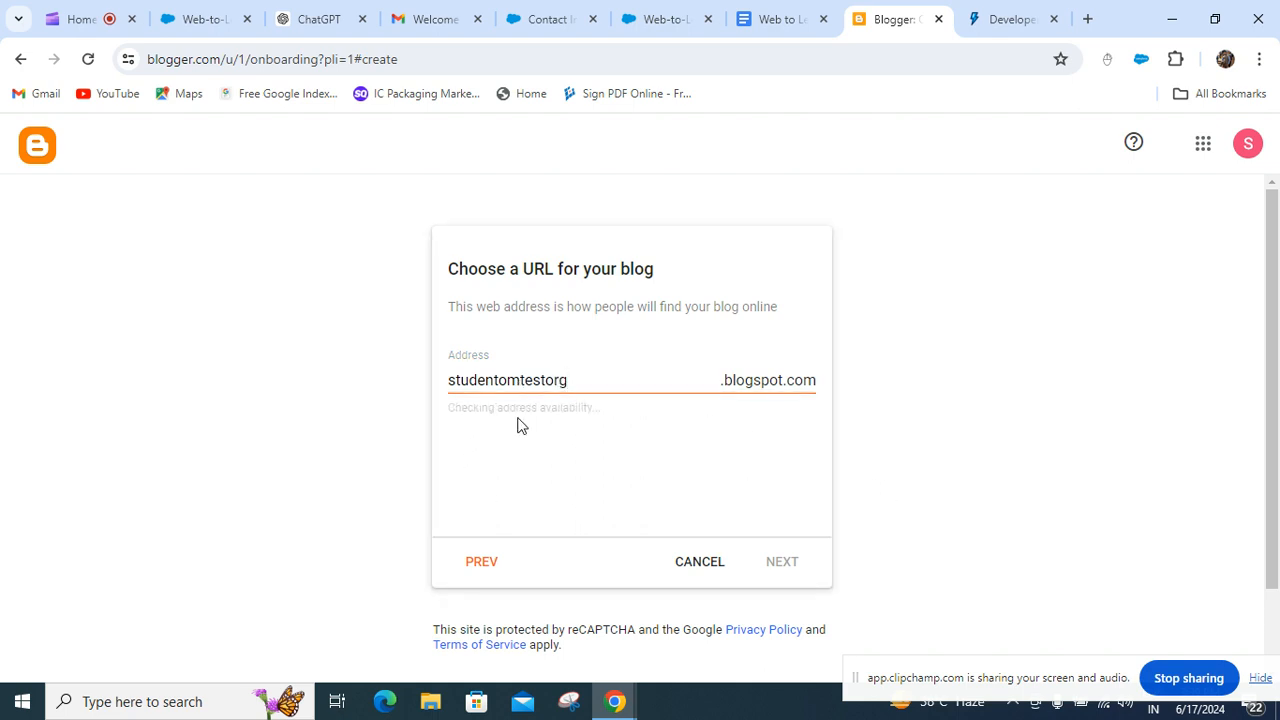
click(780, 566)
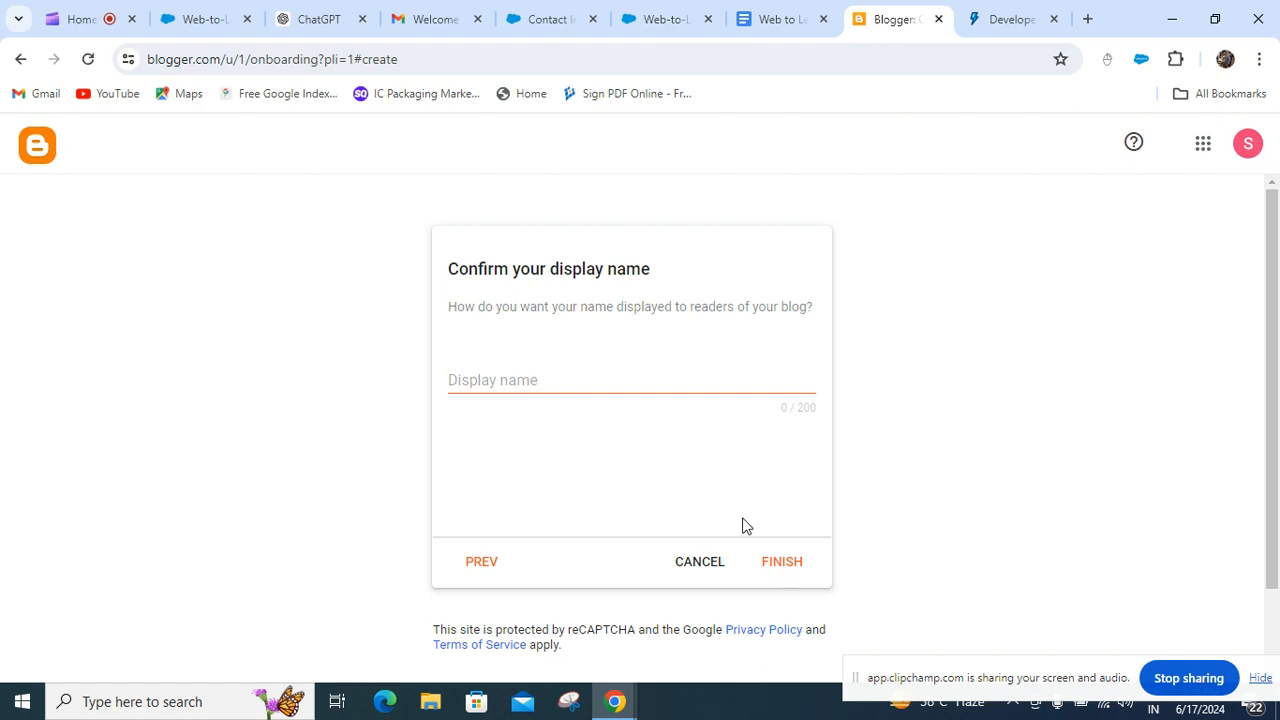
click(516, 381)
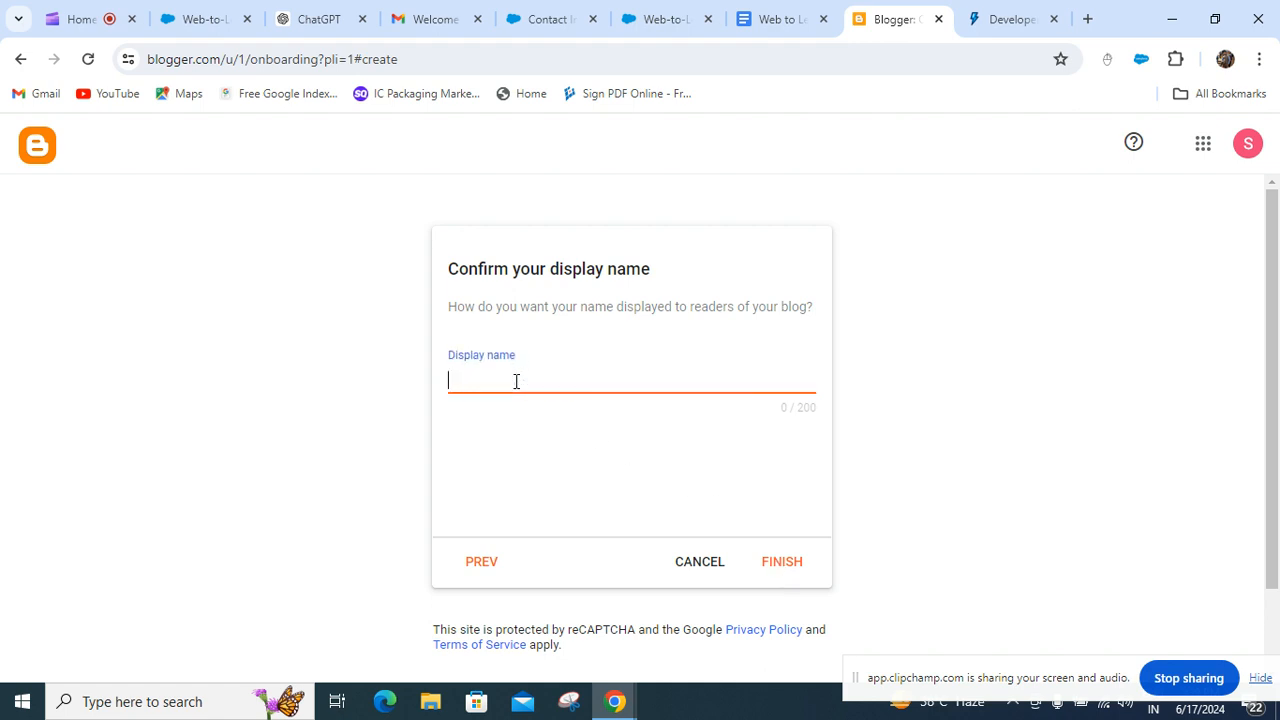
text(Studenton)
click(784, 566)
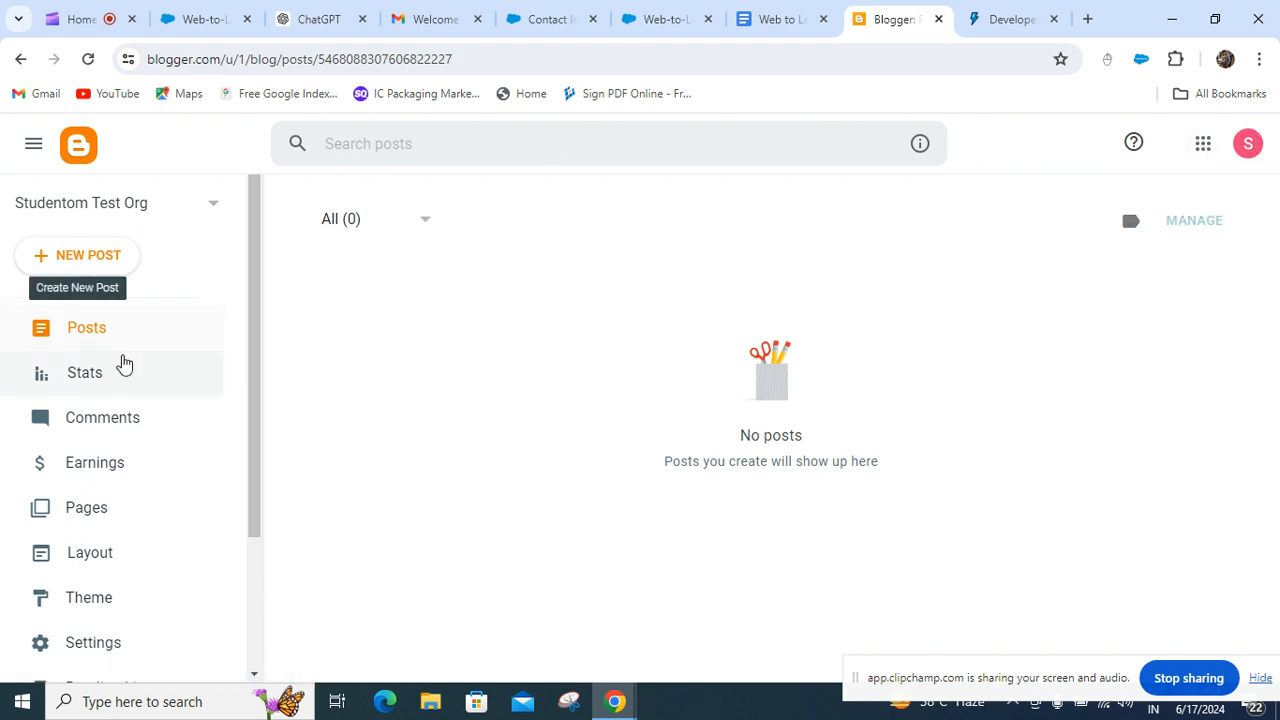
Step: Create a new page titled 'Registration Successful' with body 'Thank you for the registraion.'
click(90, 512)
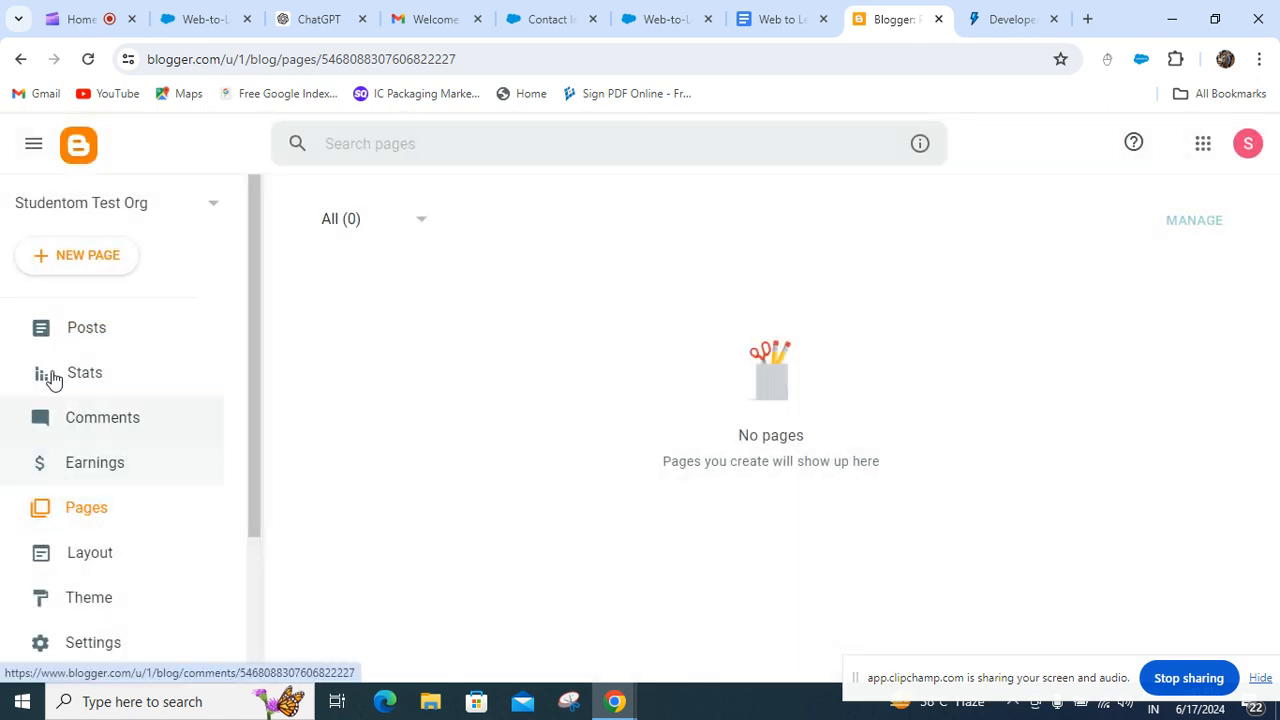
click(88, 258)
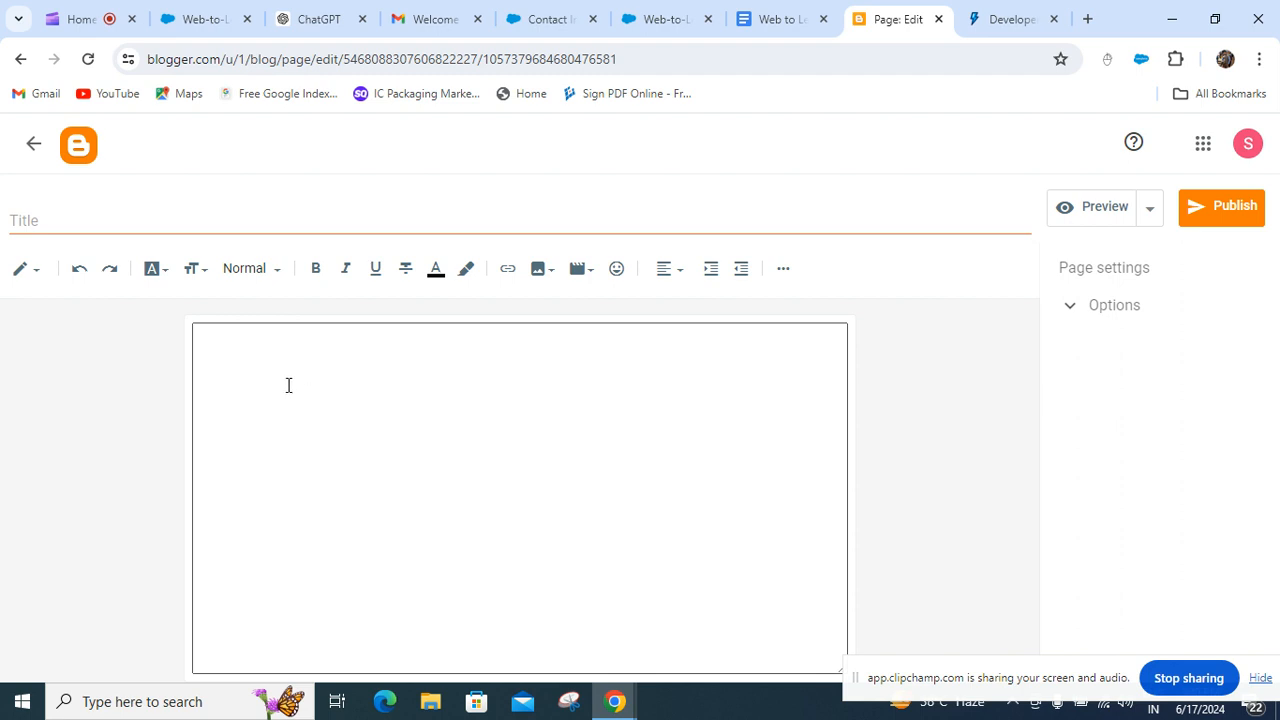
click(206, 229)
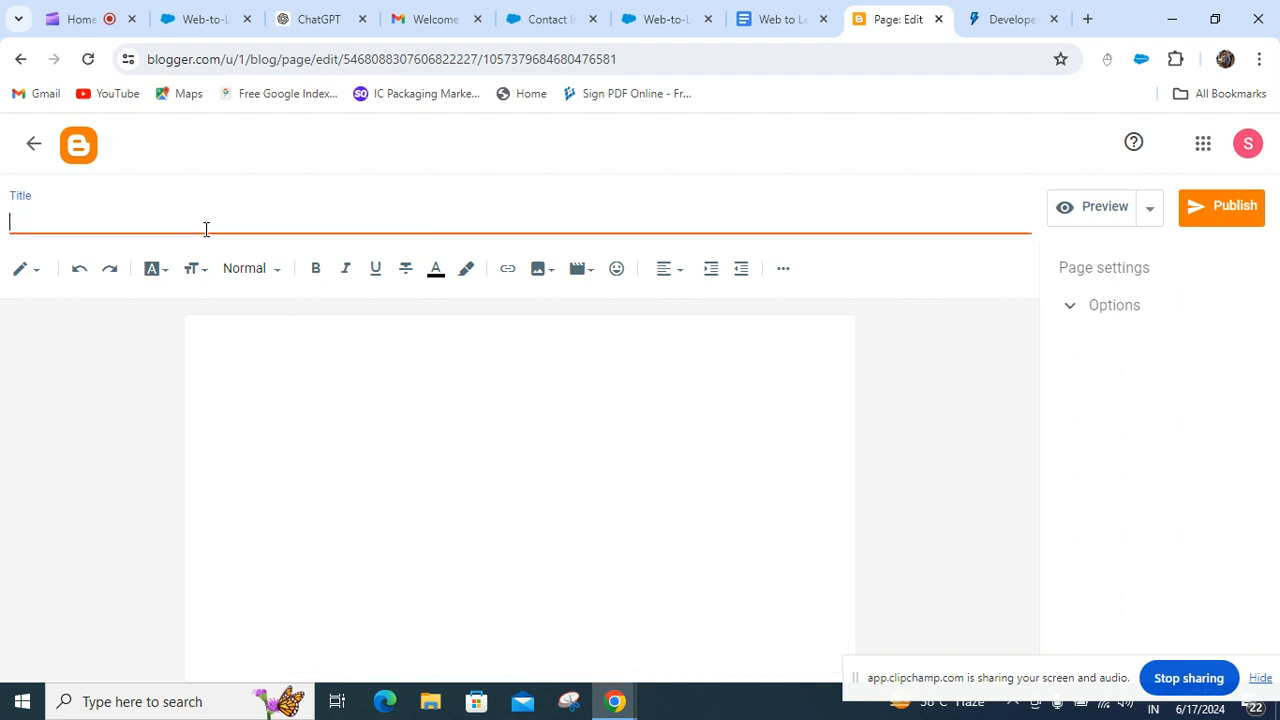
text(Th)
text(Re)
text(gistra)
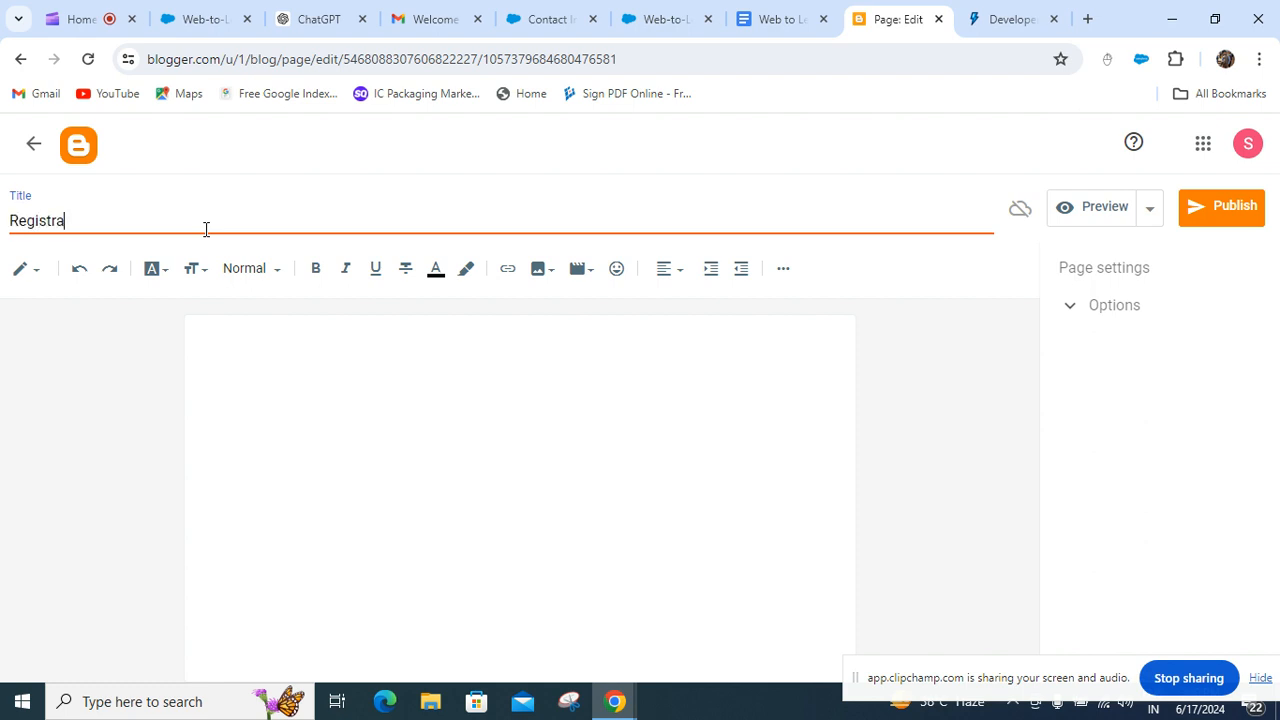
text(tion Successful)
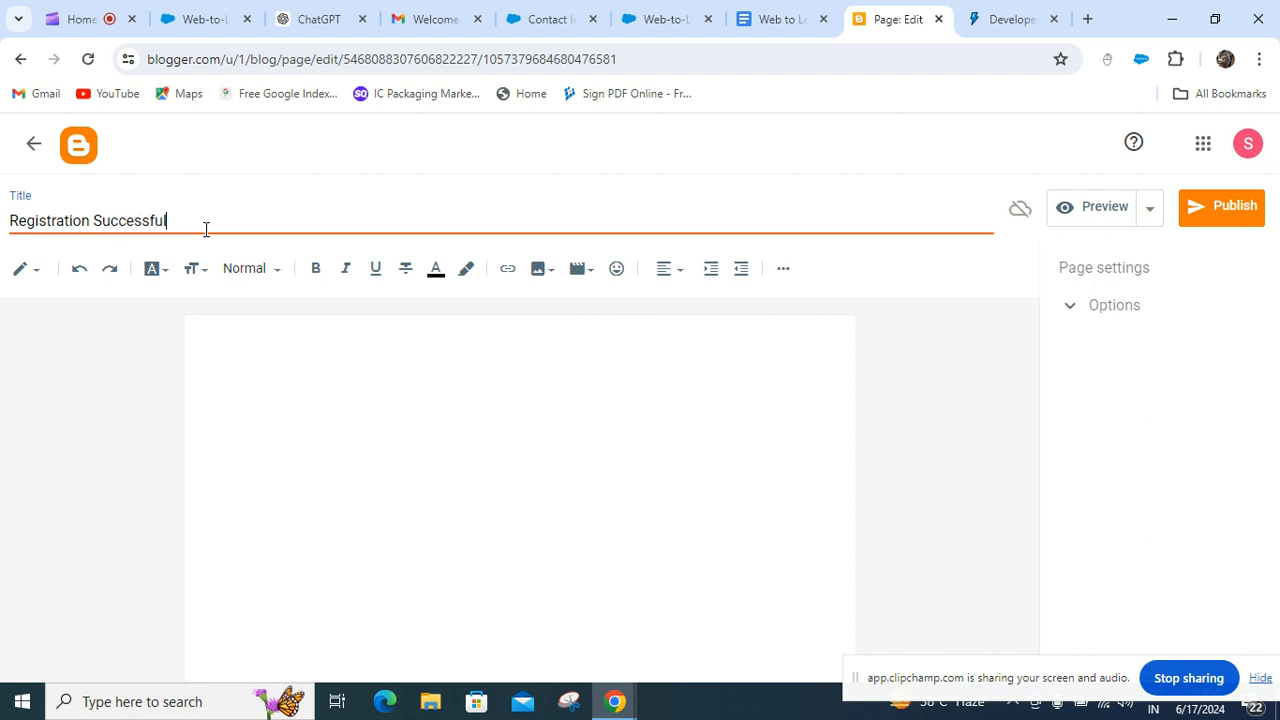
click(315, 356)
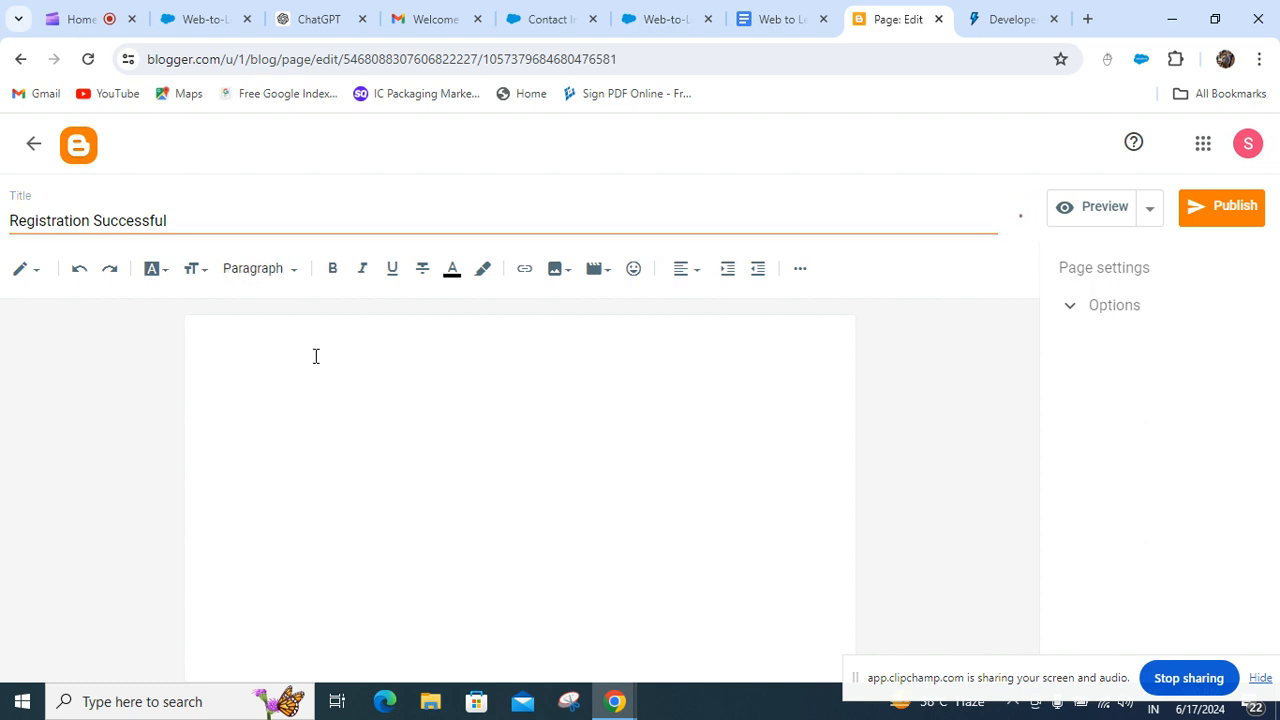
text(Tha)
text(nk)
text( Yo)
text(u)
text(you)
text( for the re)
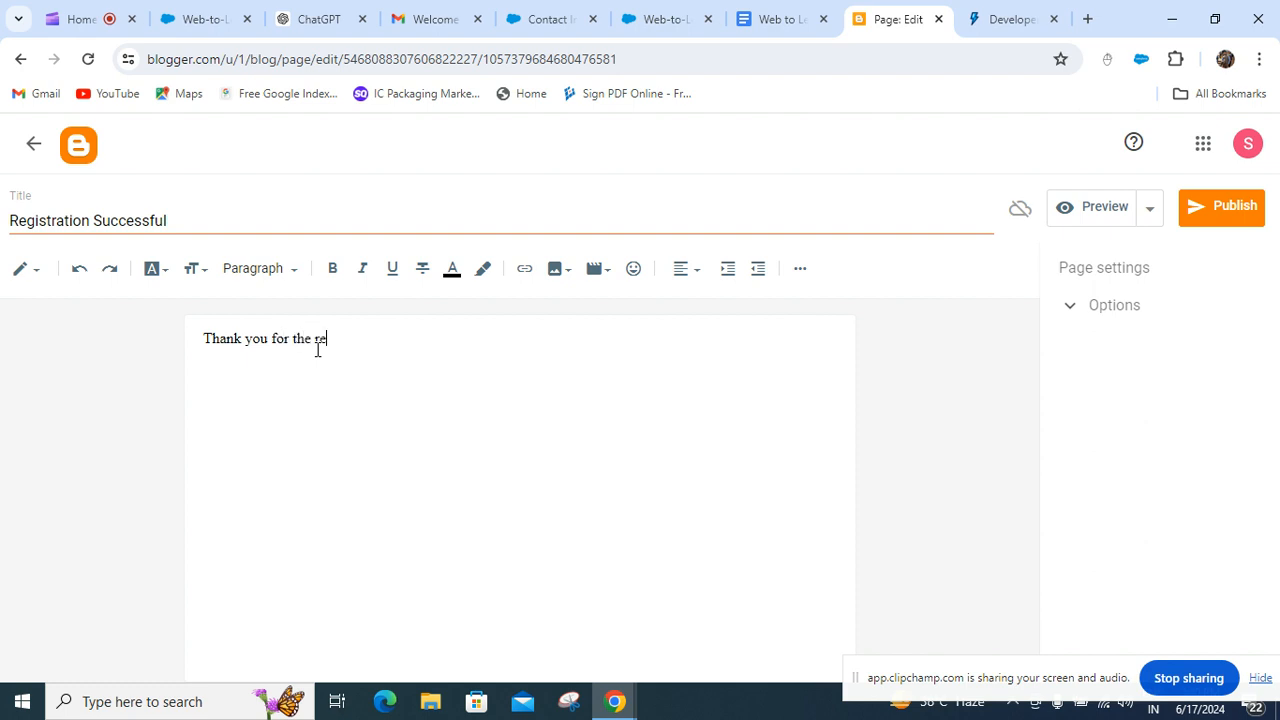
text(gistraion.)
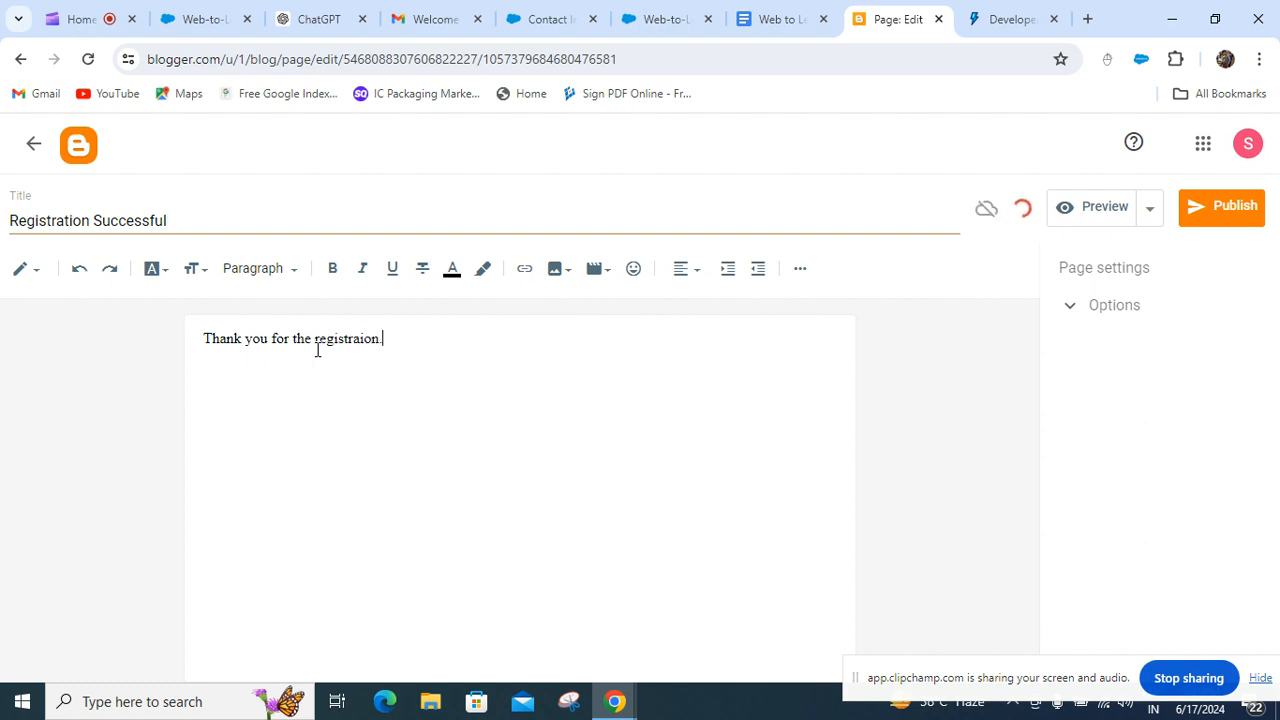
Step: Format the thank-you line as a bold Major Heading indented twice, then publish
triple_click(335, 342)
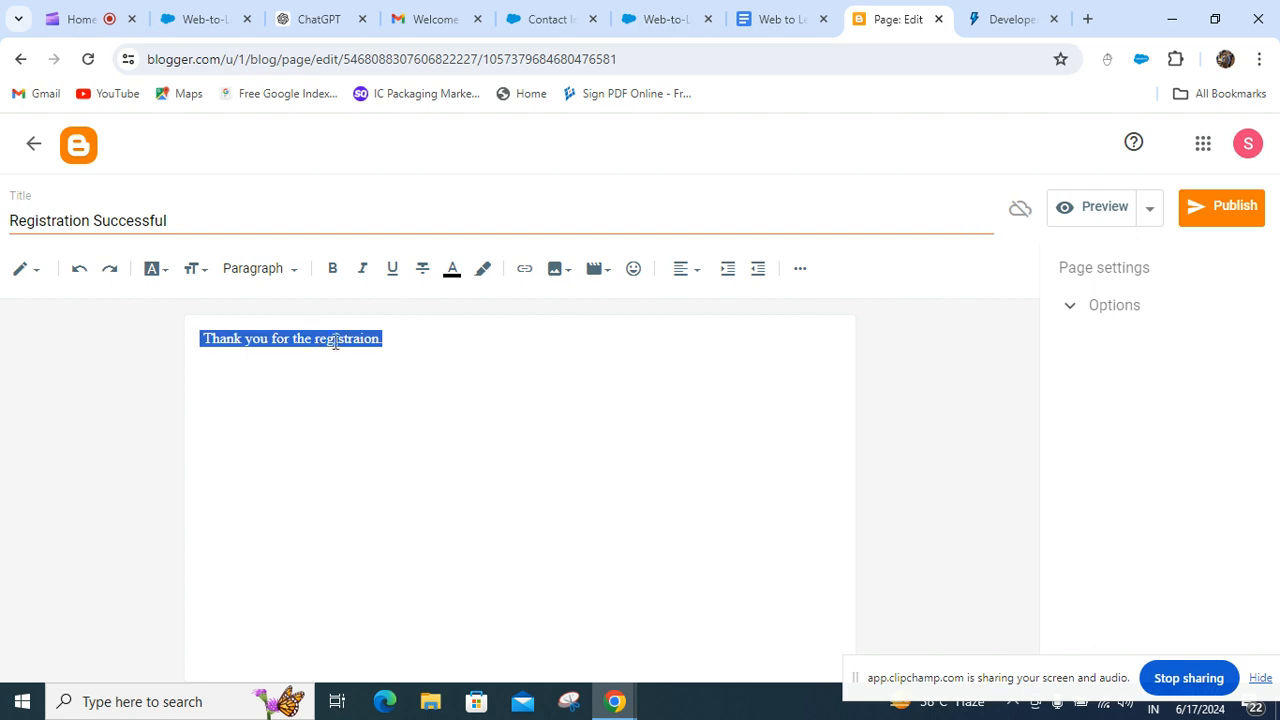
click(336, 269)
click(288, 272)
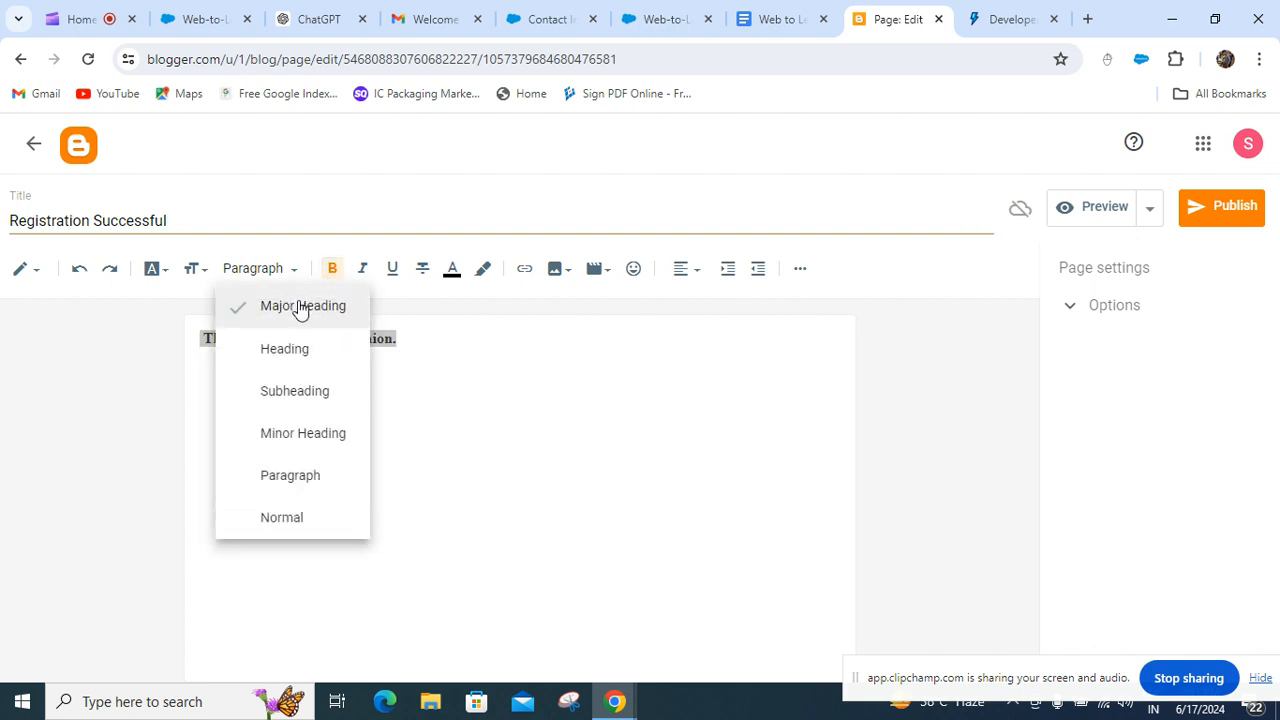
click(300, 306)
click(489, 415)
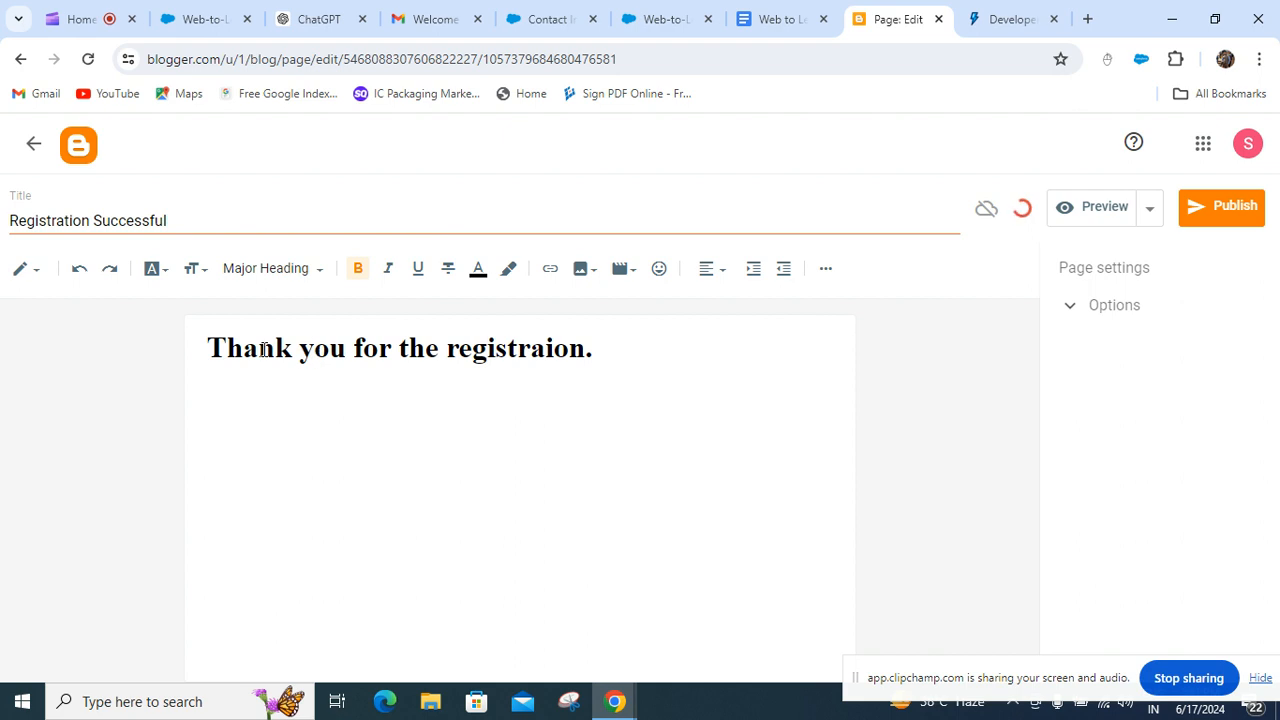
drag(215, 347, 634, 331)
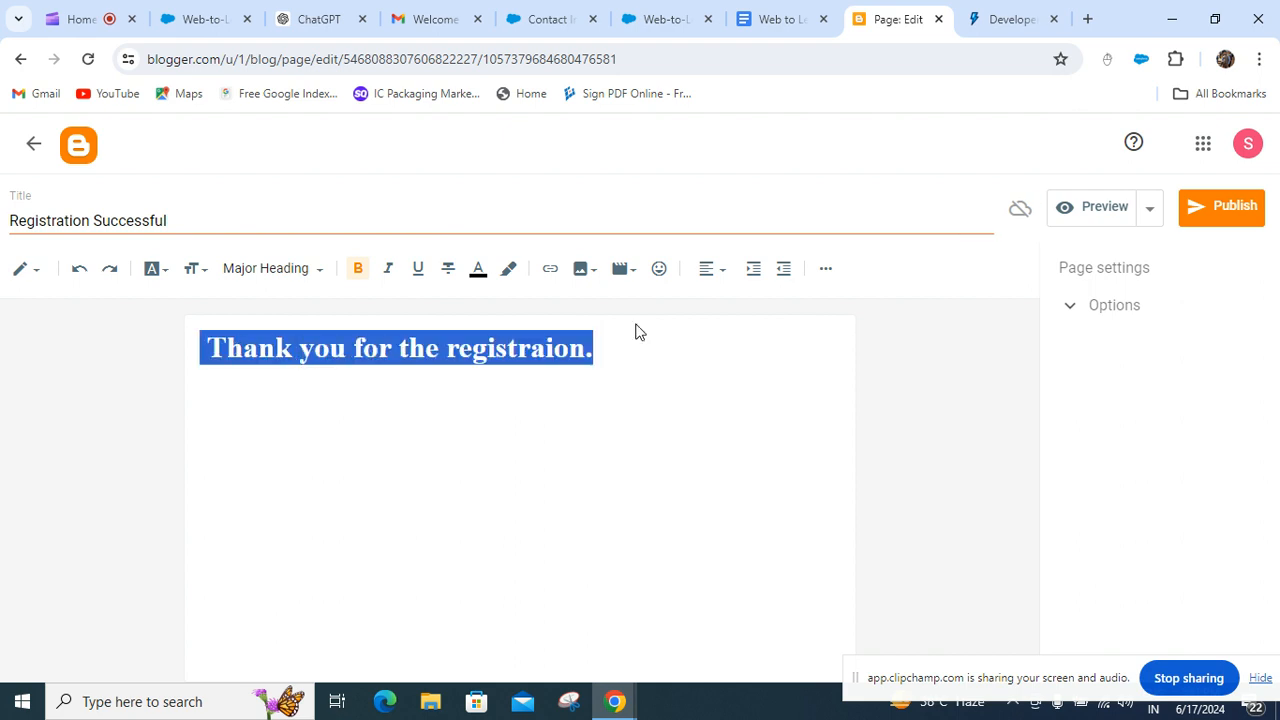
click(752, 272)
click(752, 272)
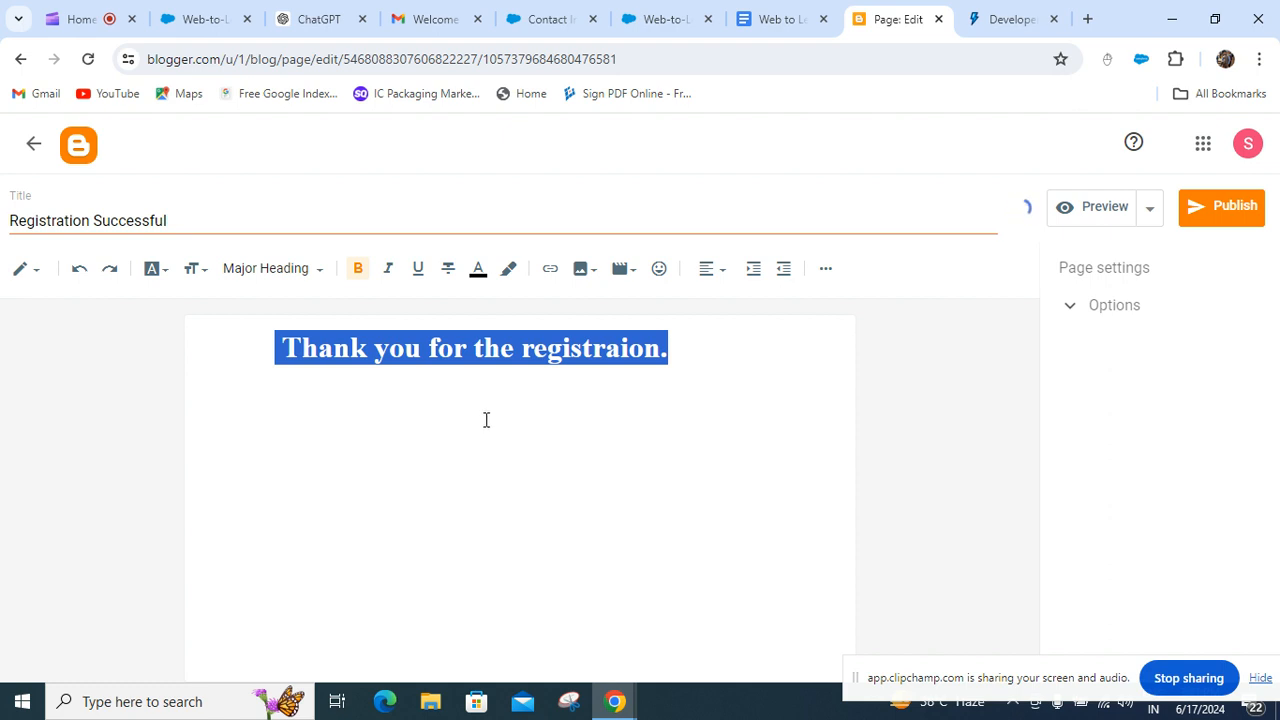
click(592, 270)
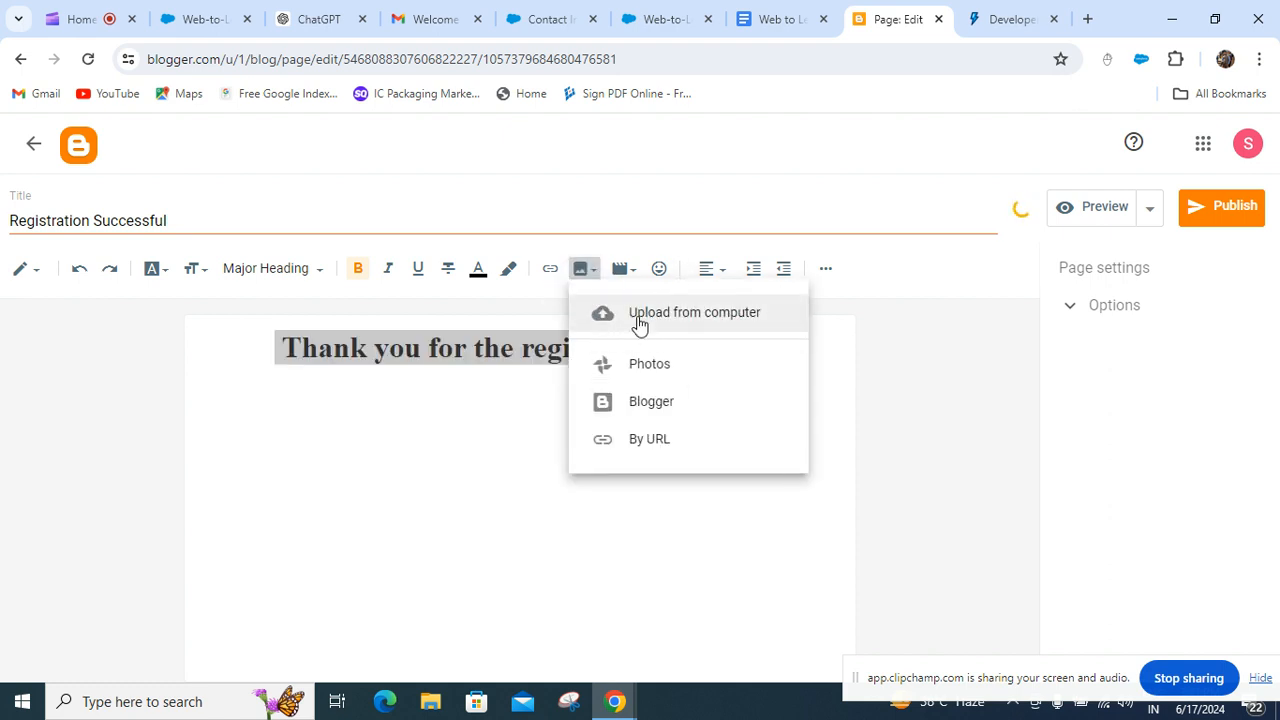
click(418, 414)
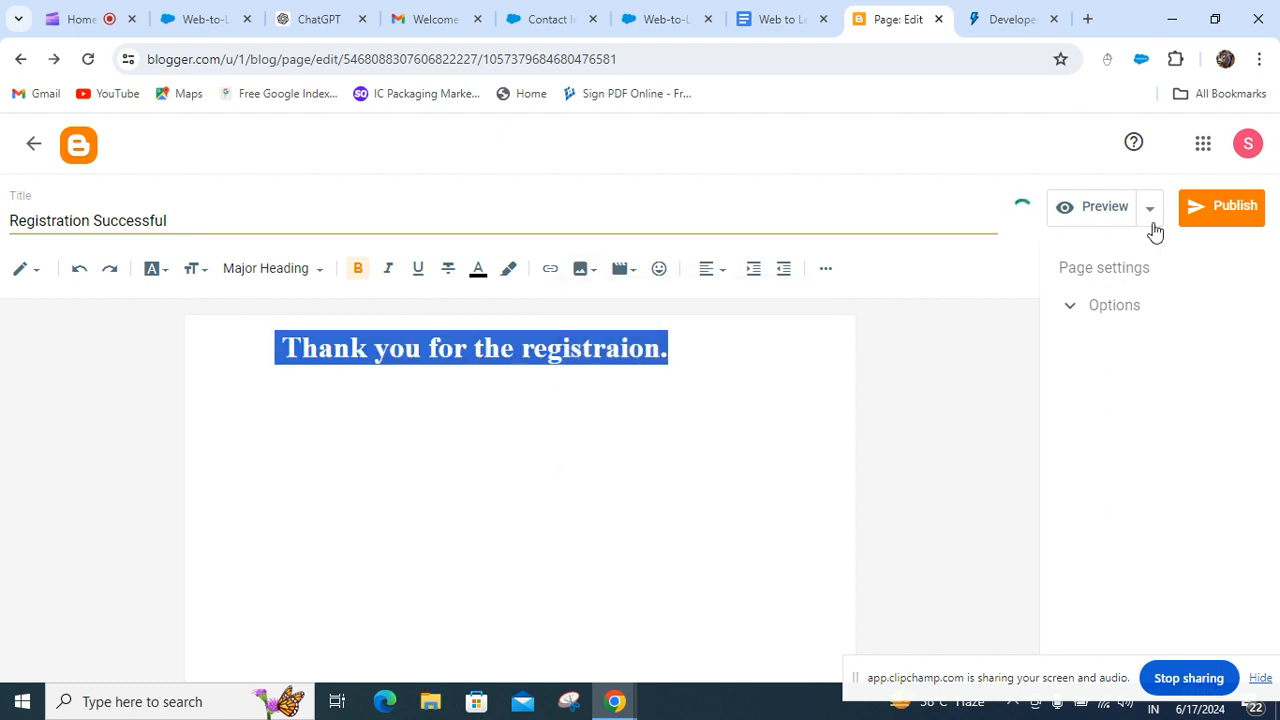
click(1231, 206)
Step: Confirm publishing, open the live Registration Successful page and copy its URL
click(716, 442)
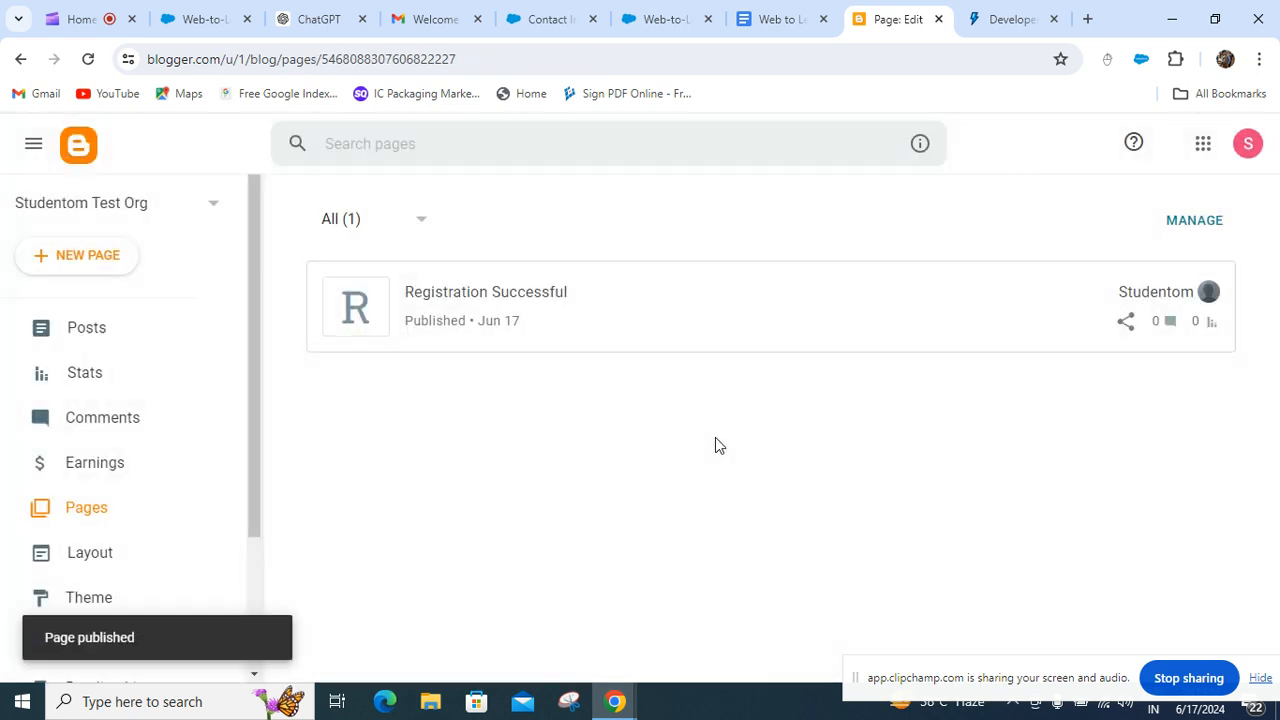
mouse_move(1146, 323)
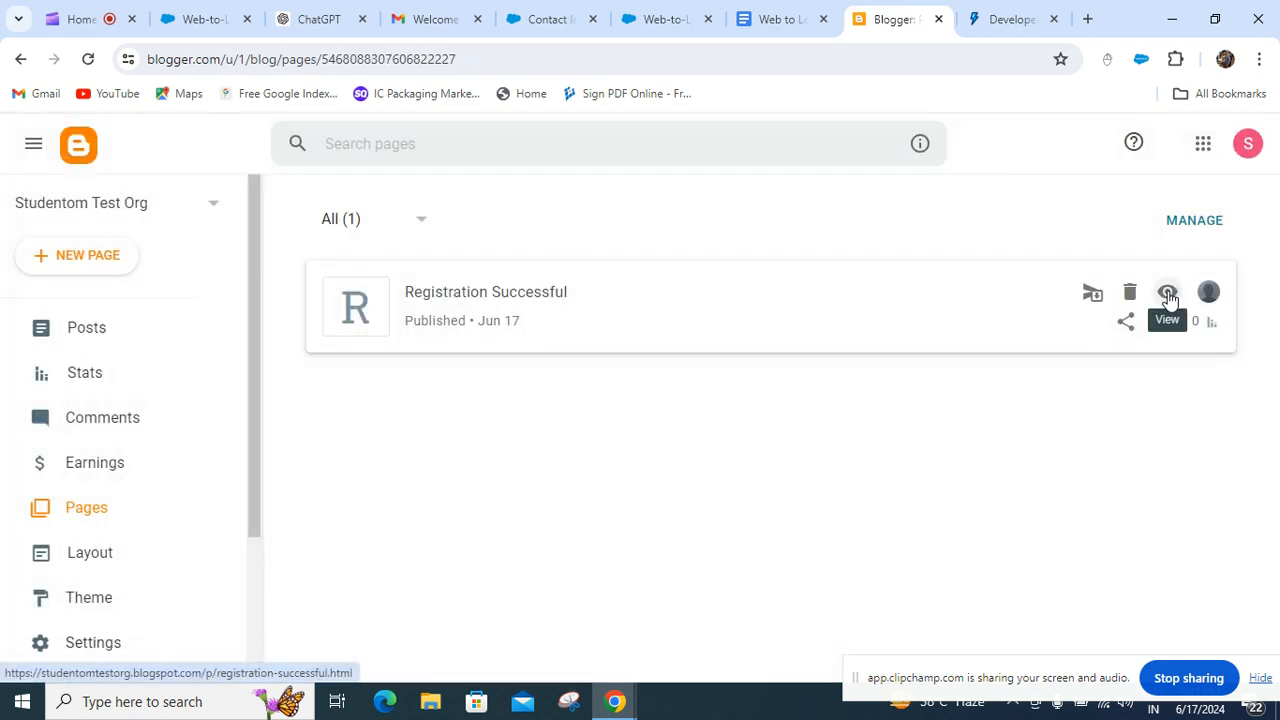
click(1168, 293)
click(910, 19)
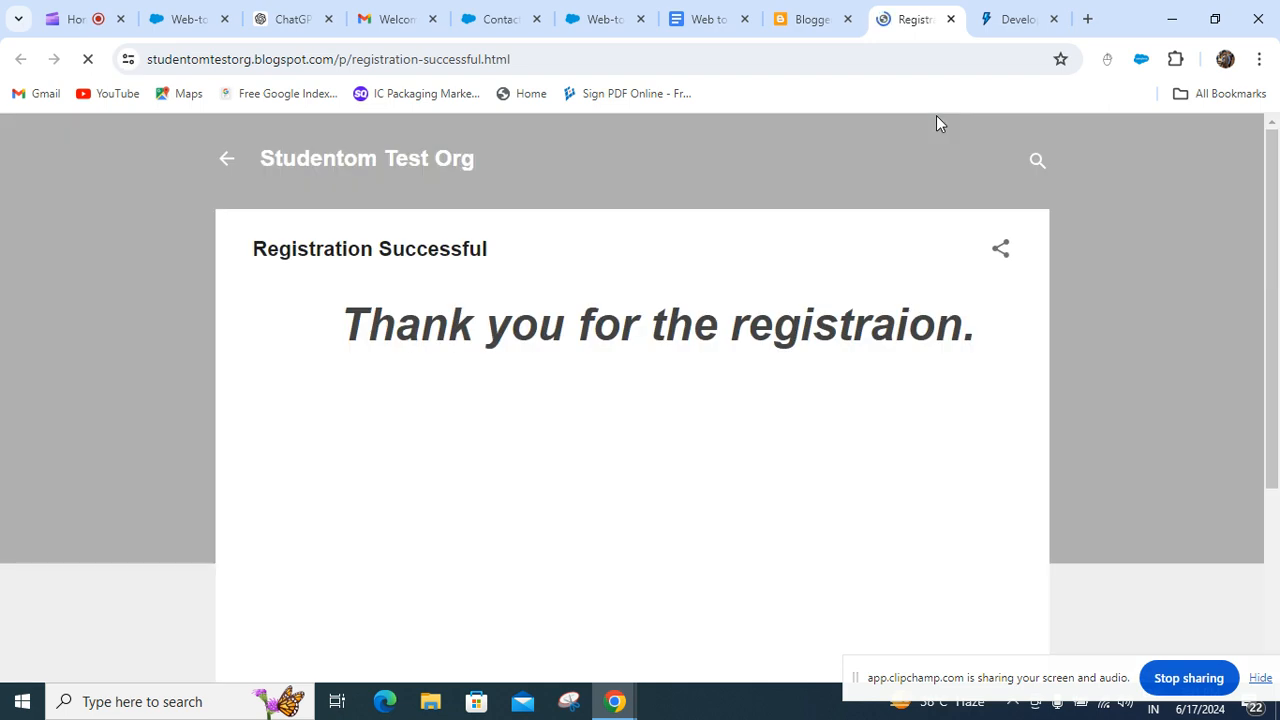
drag(342, 335, 889, 337)
click(396, 61)
key(ctrl+c)
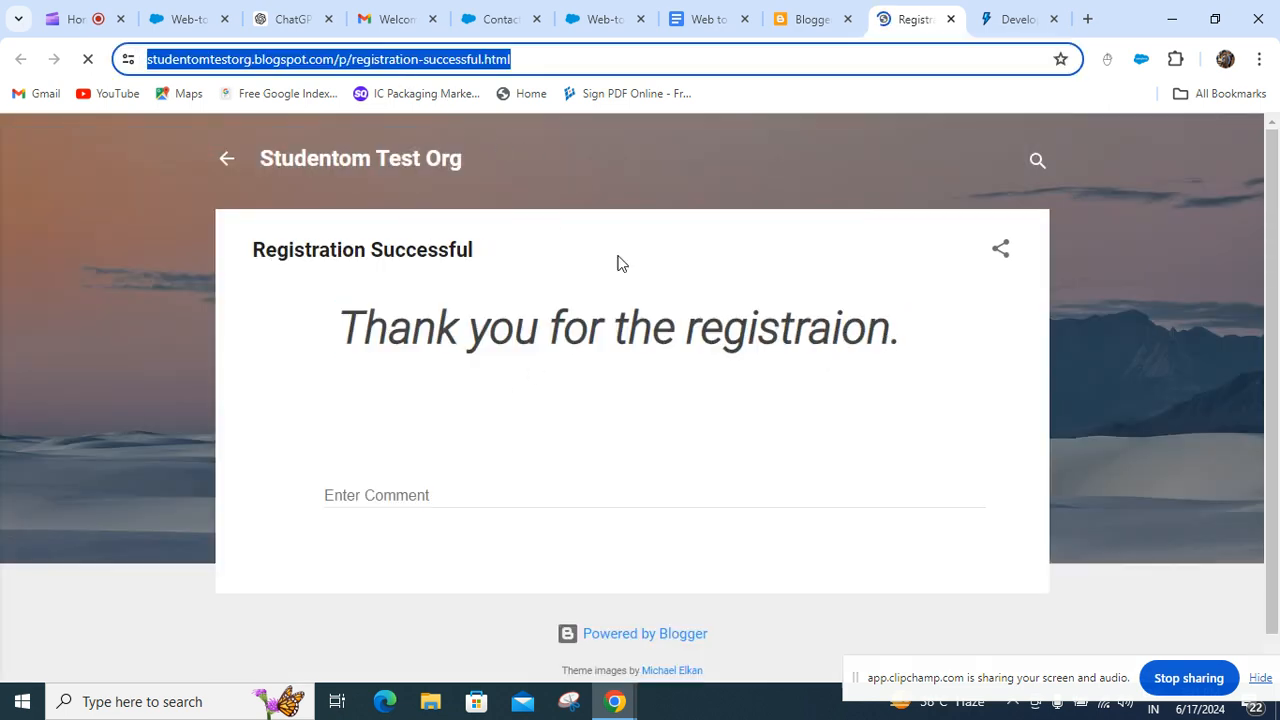
click(617, 703)
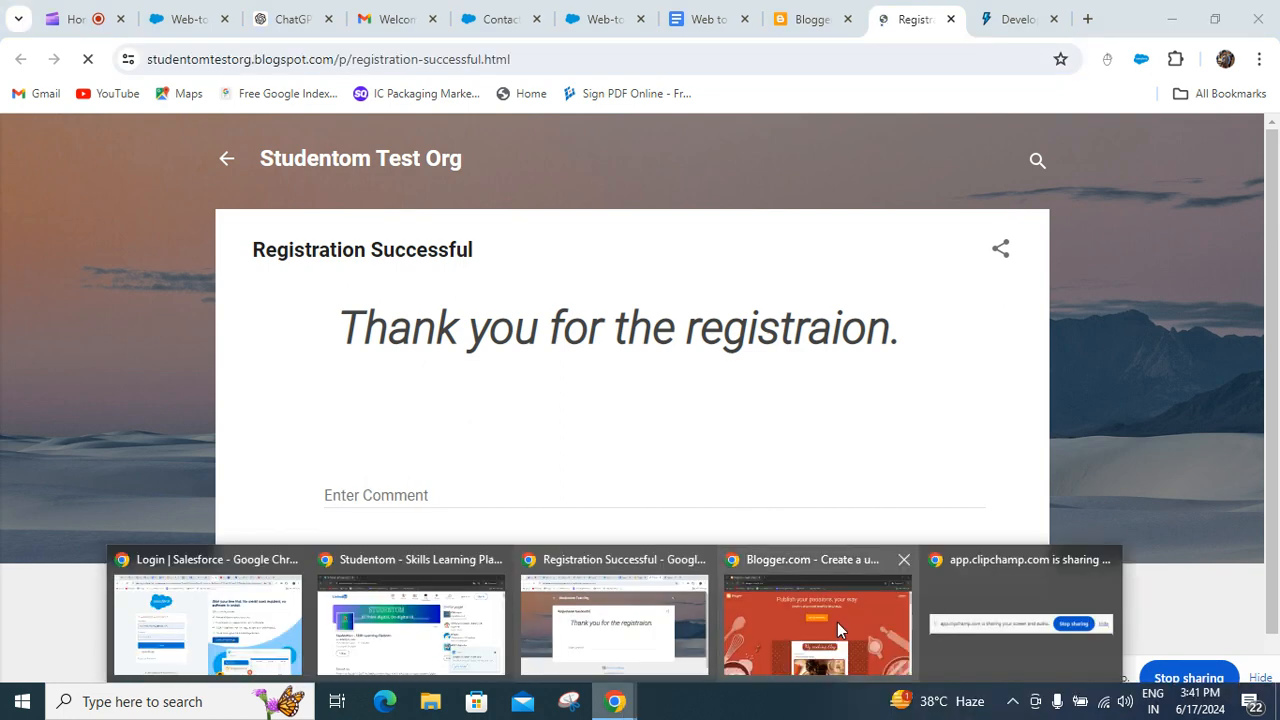
Step: Load the page's URL in a private window to check it signed out, then recopy the URL
click(789, 610)
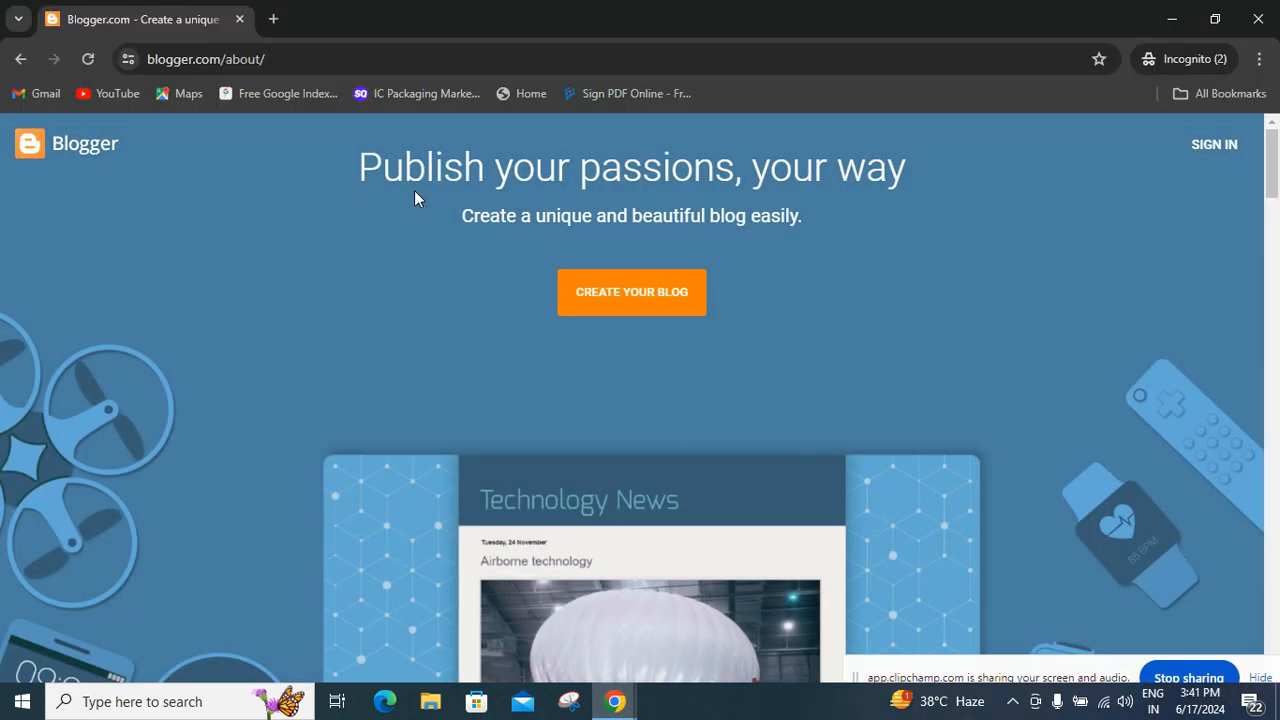
click(297, 66)
key(ctrl+v)
key(Return)
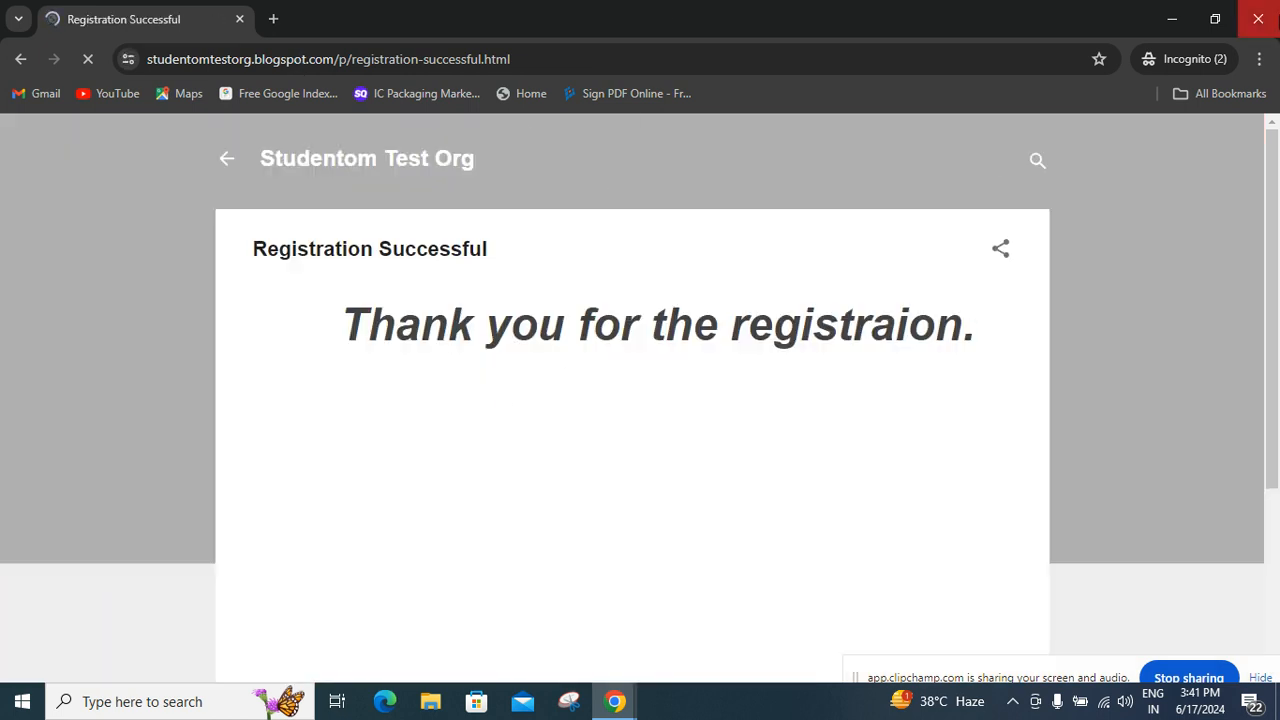
click(1258, 18)
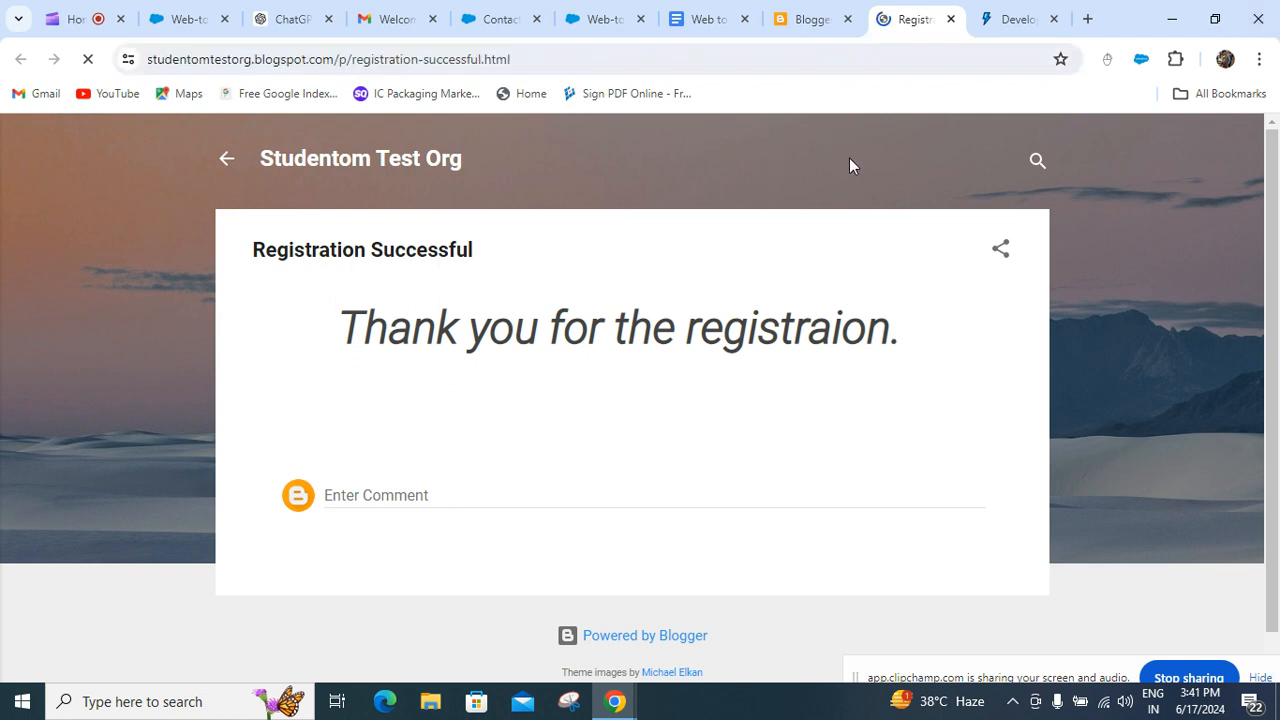
click(469, 59)
key(ctrl+c)
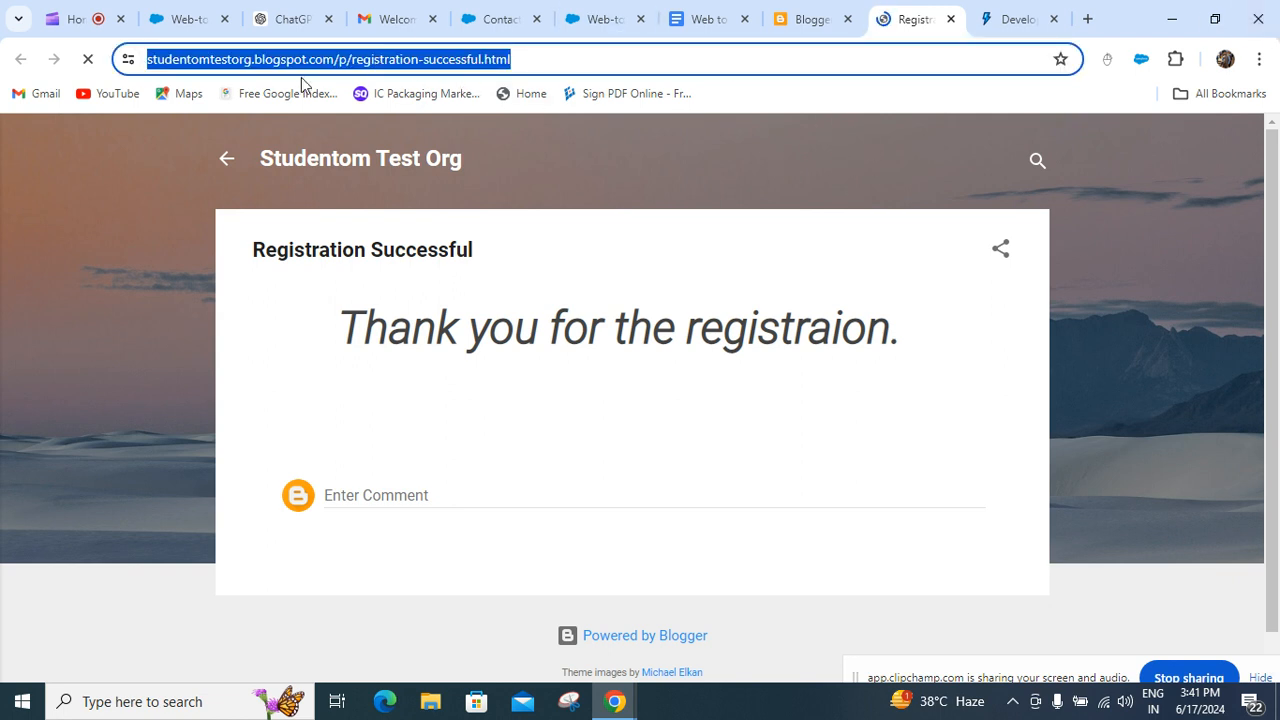
click(592, 20)
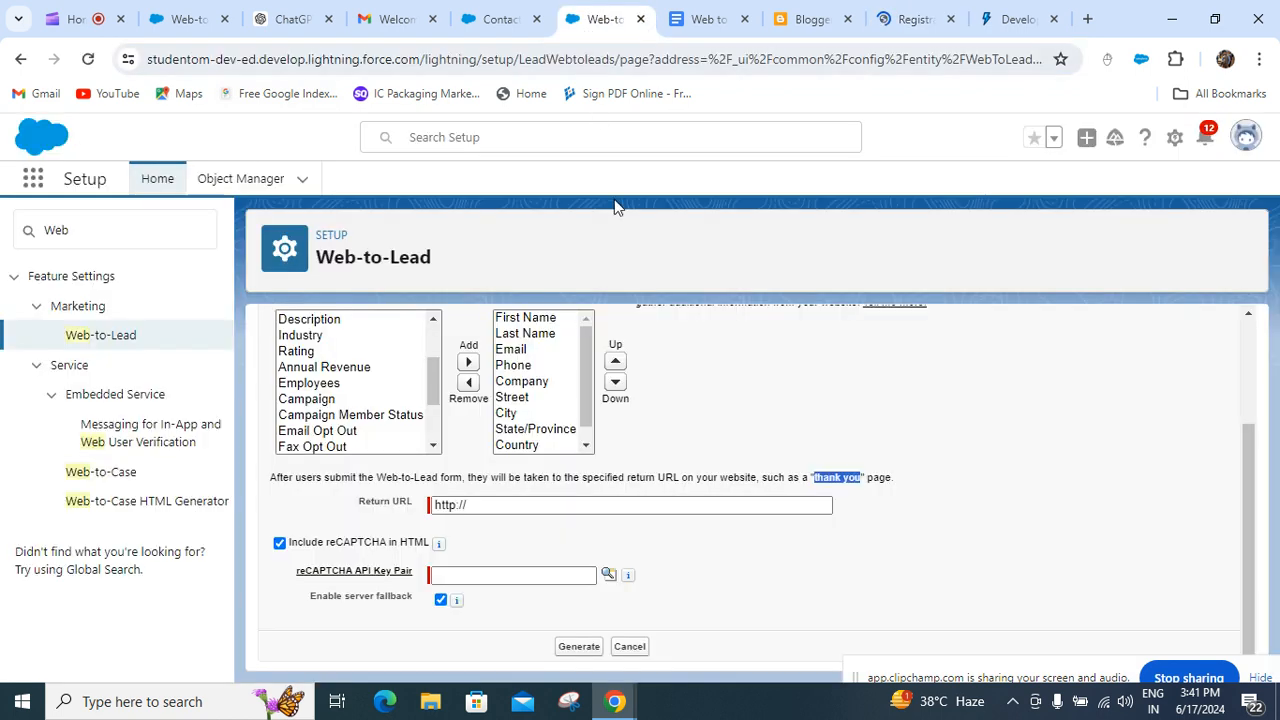
Step: Paste the Registration Successful page URL into the Return URL field
click(482, 514)
key(ctrl+a)
key(ctrl+v)
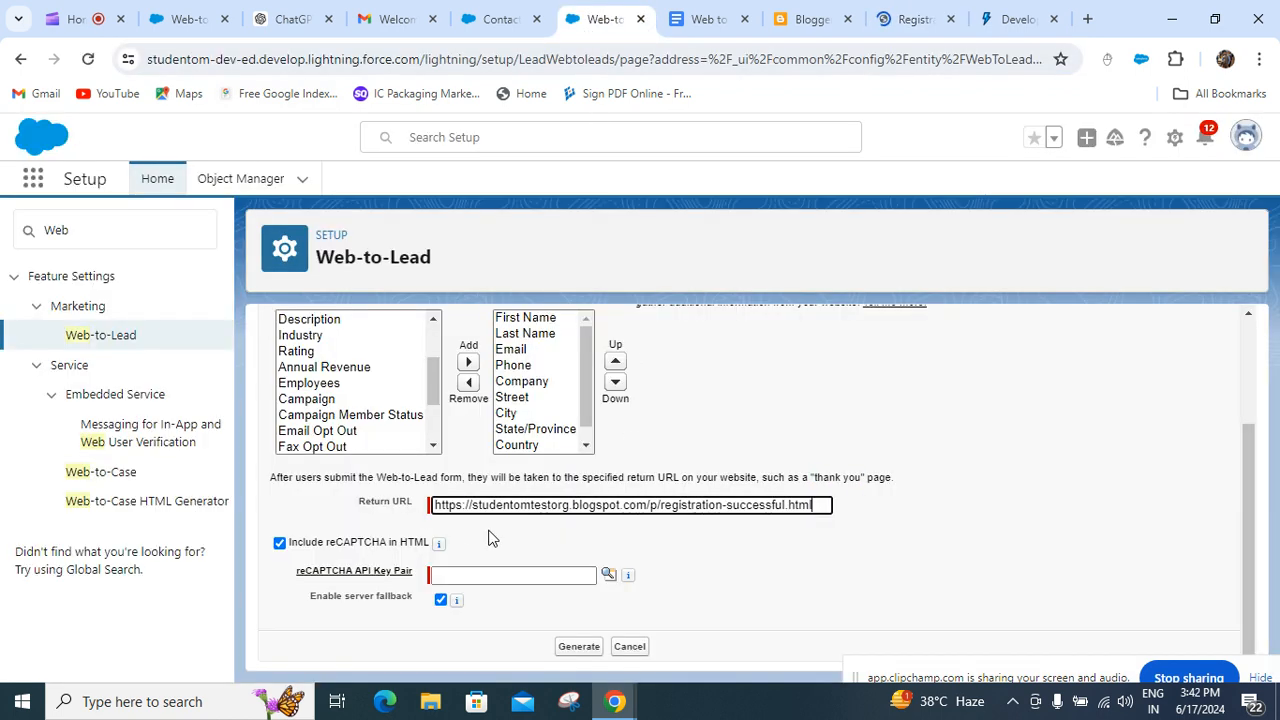
click(490, 538)
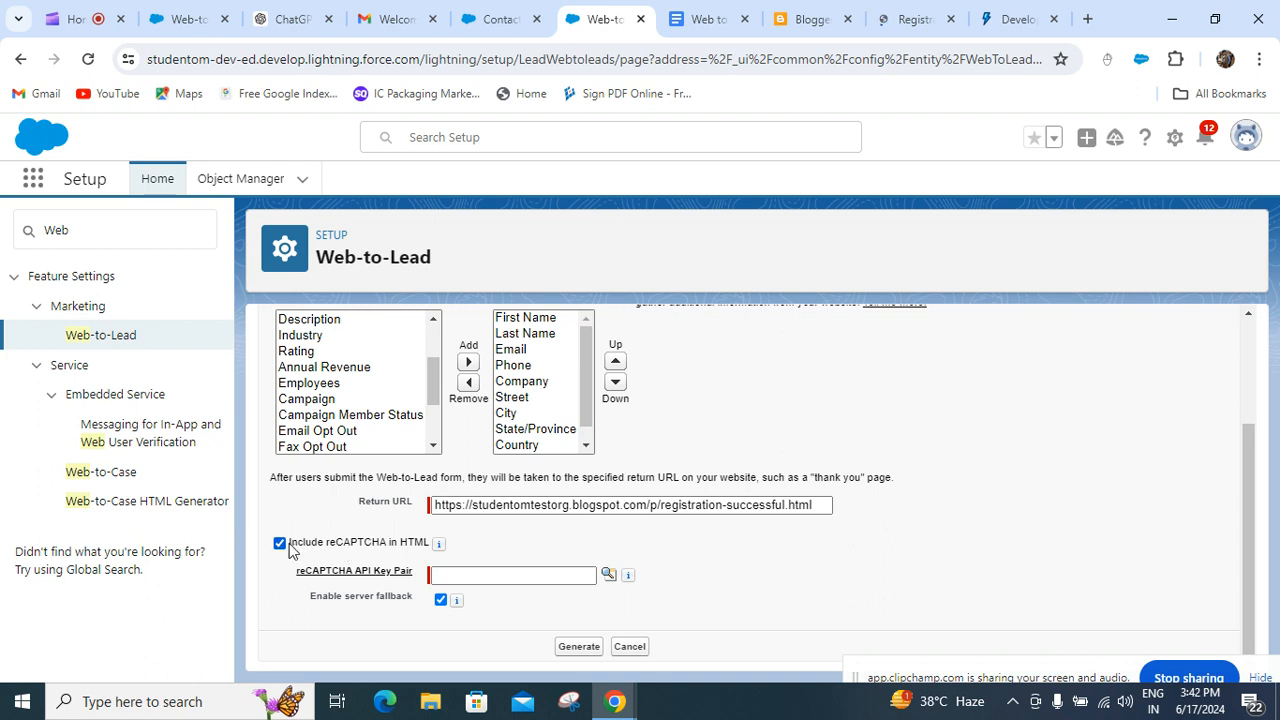
Step: Generate the form HTML without reCAPTCHA and select all the generated code
drag(316, 551, 423, 550)
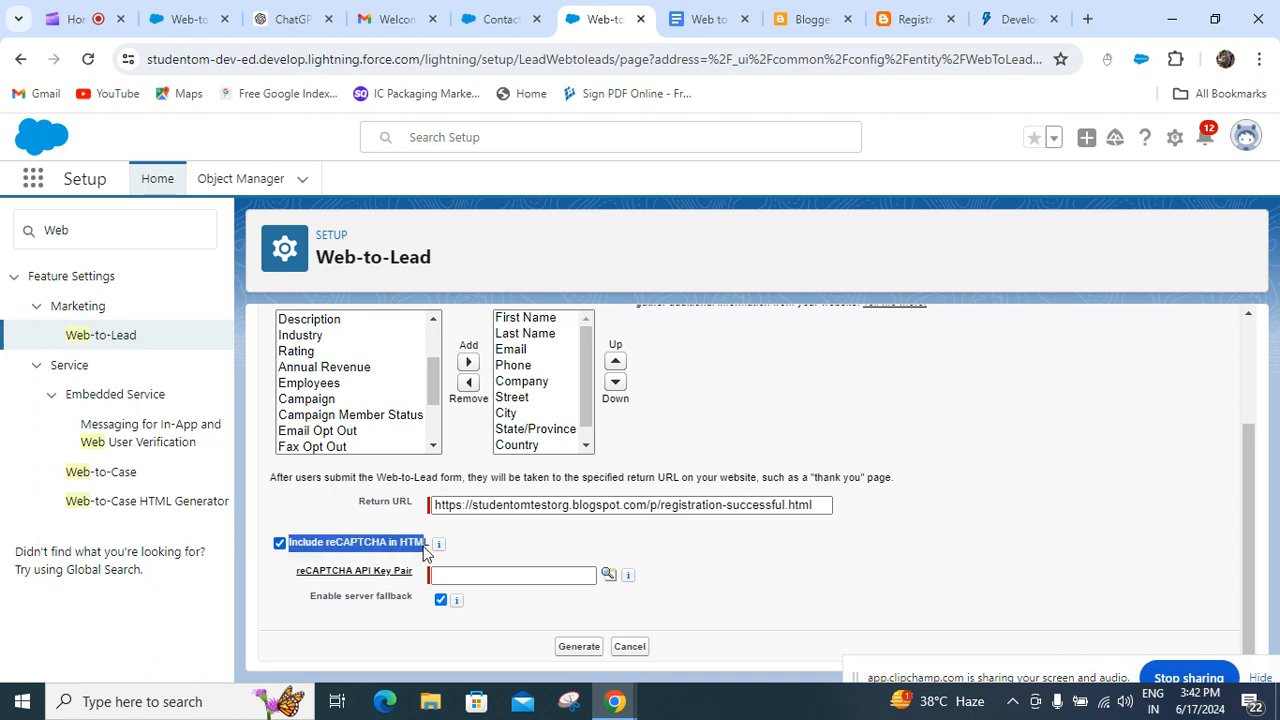
click(280, 545)
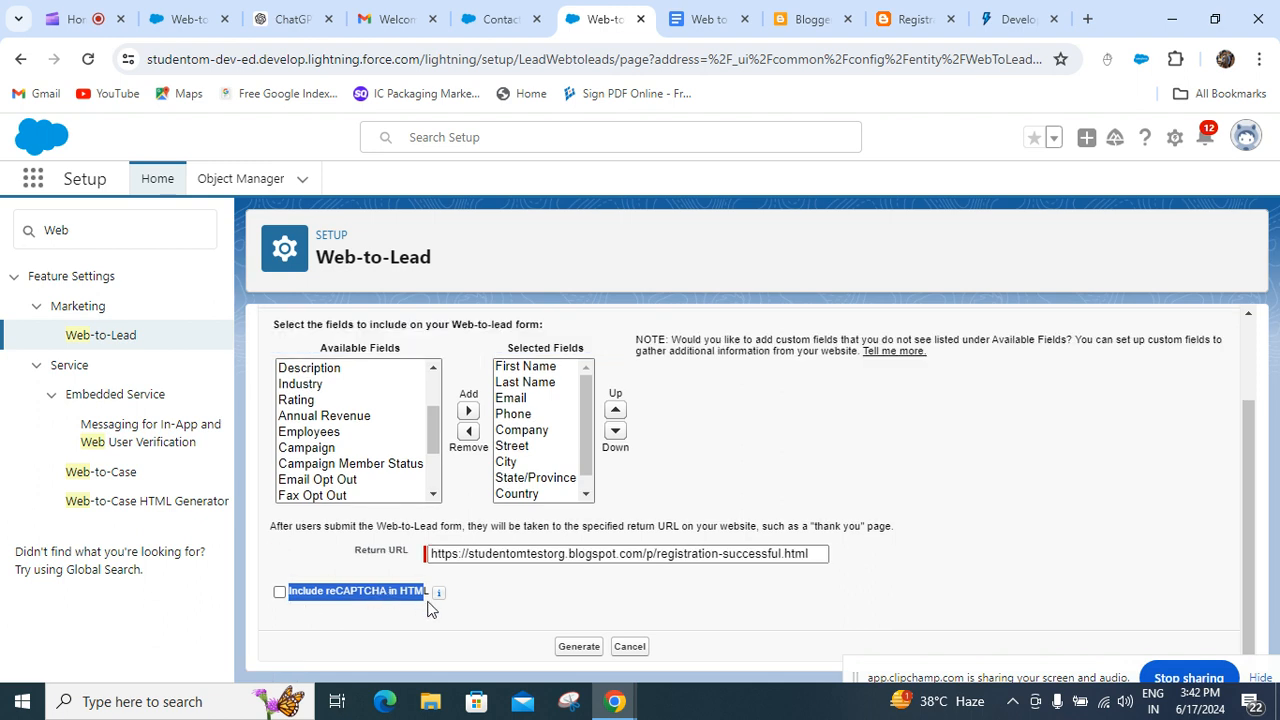
click(553, 628)
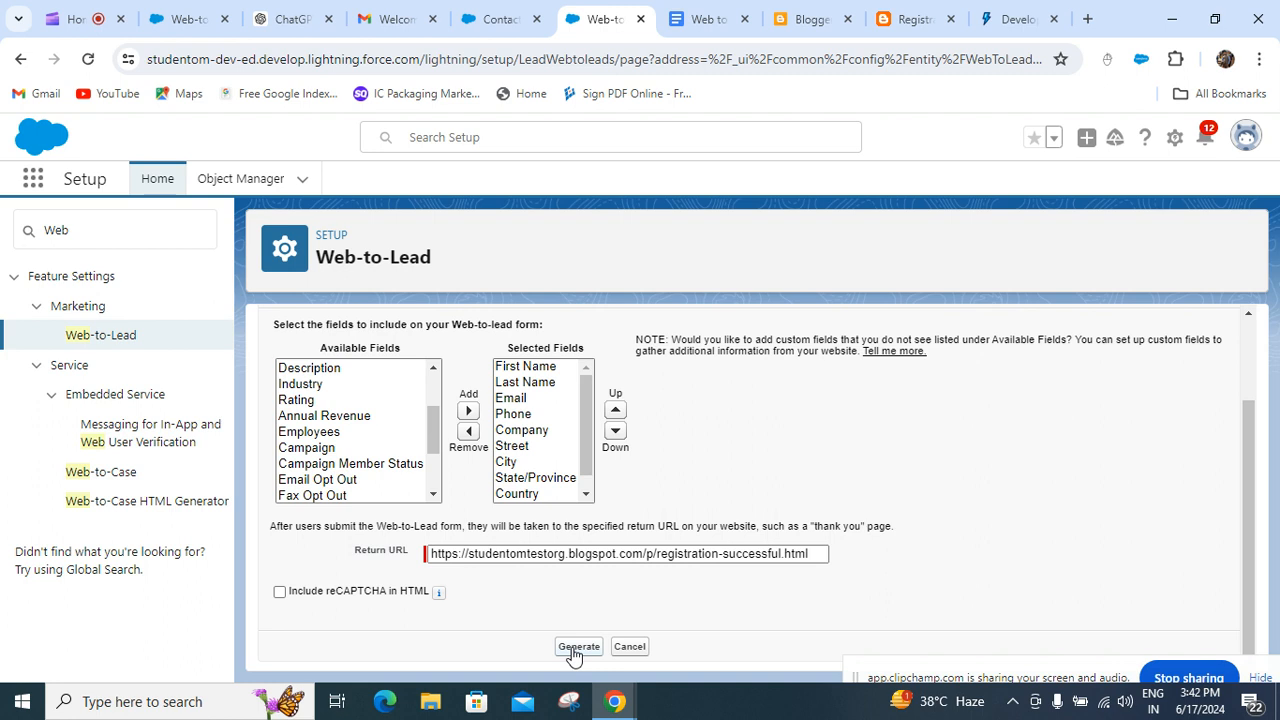
click(577, 647)
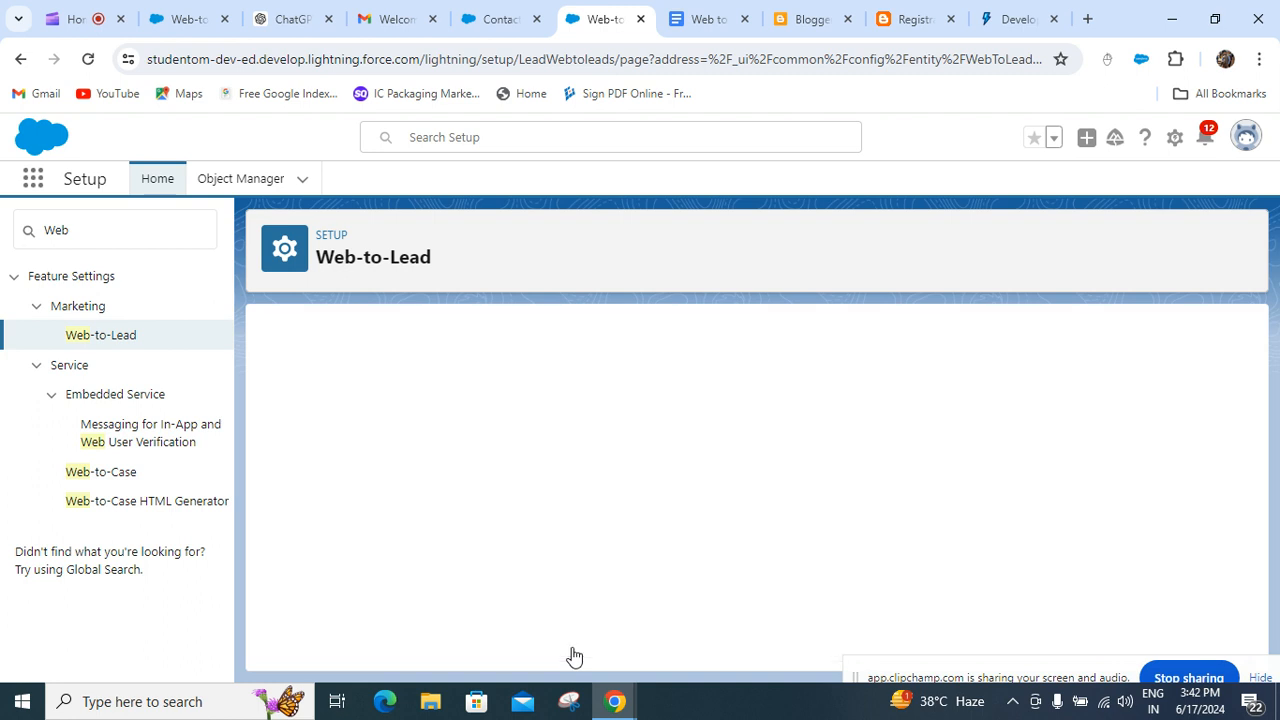
scroll(340, 451, down, 1)
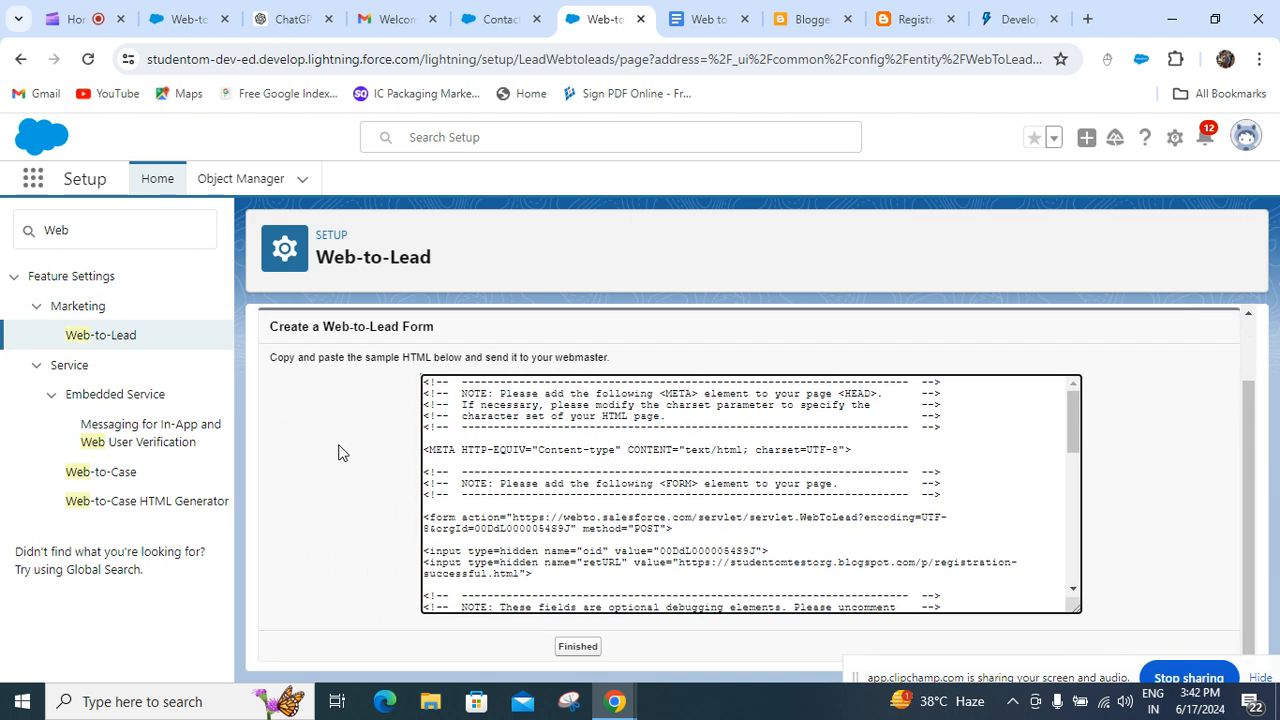
scroll(700, 456, down, 10)
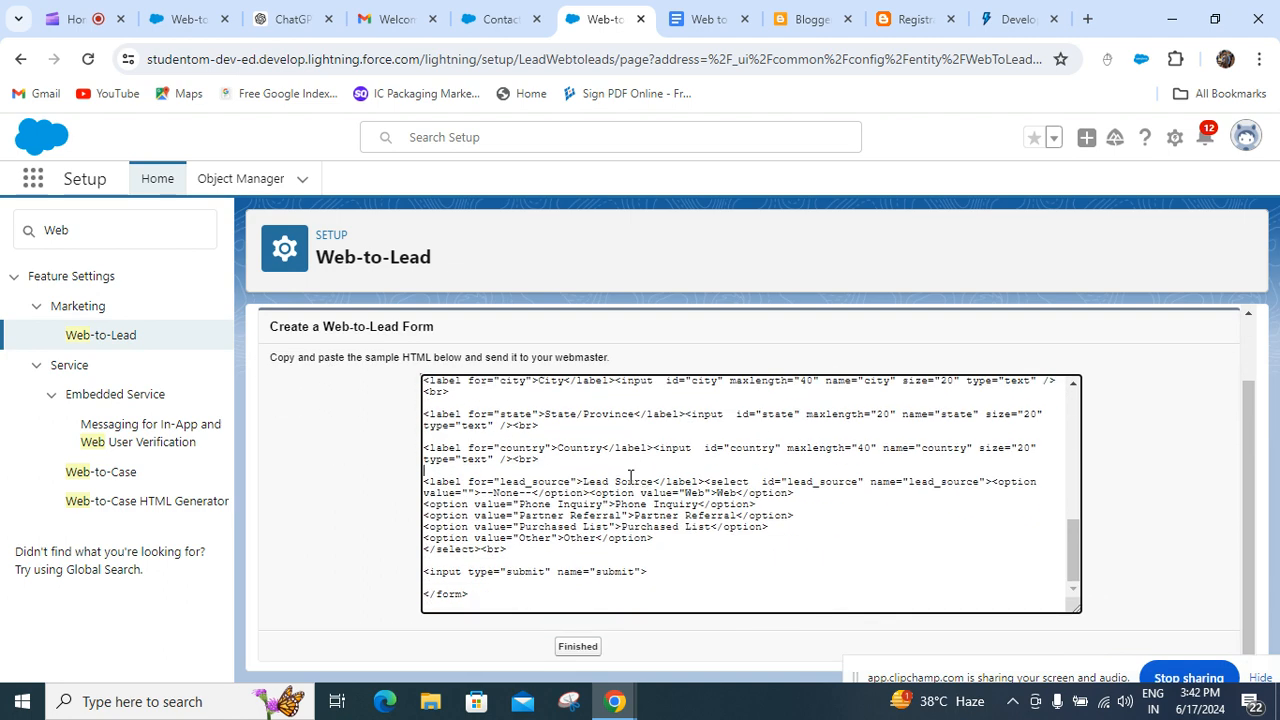
key(ctrl+a)
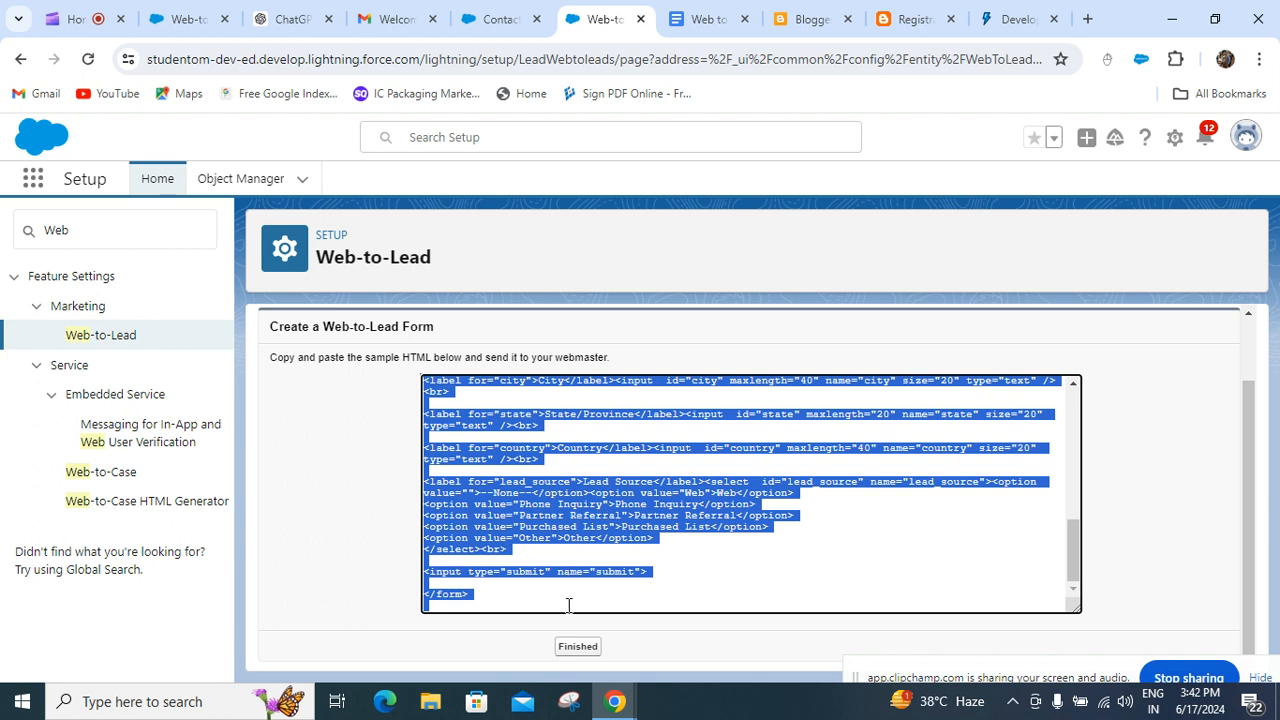
click(910, 14)
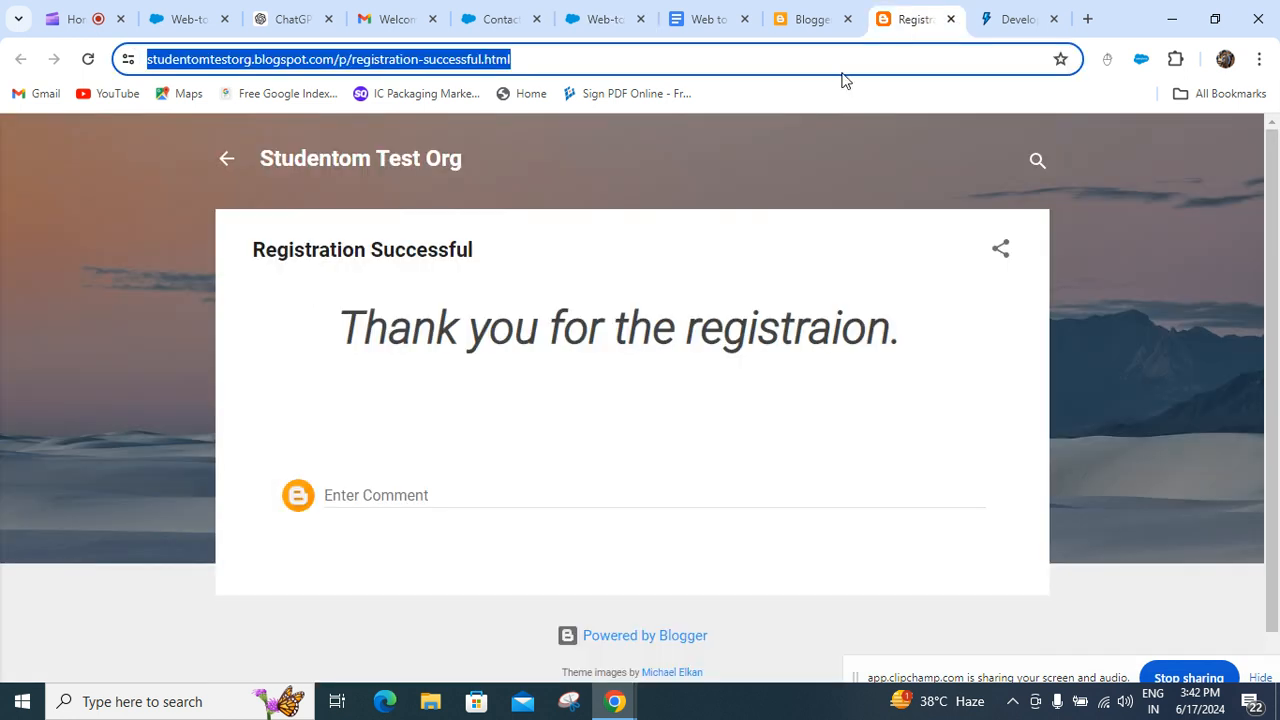
Step: Start a new Blogger page titled 'Enrollment Form'
click(813, 19)
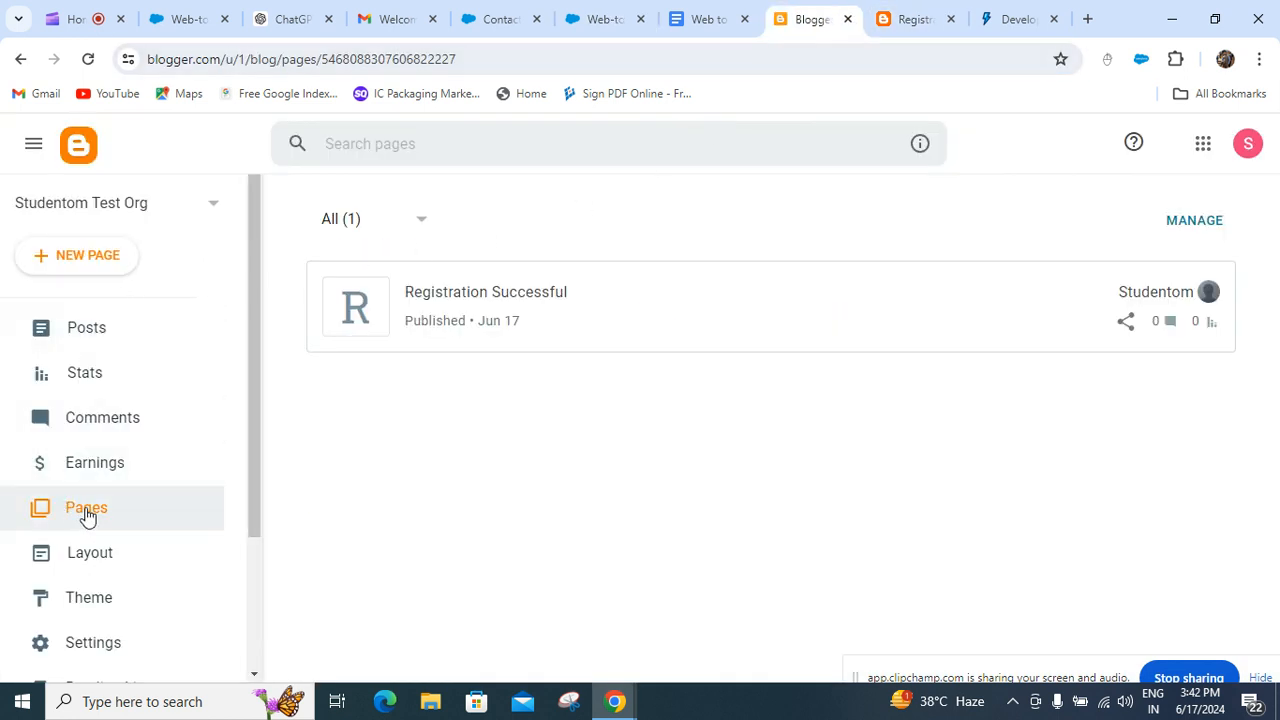
click(422, 222)
click(535, 232)
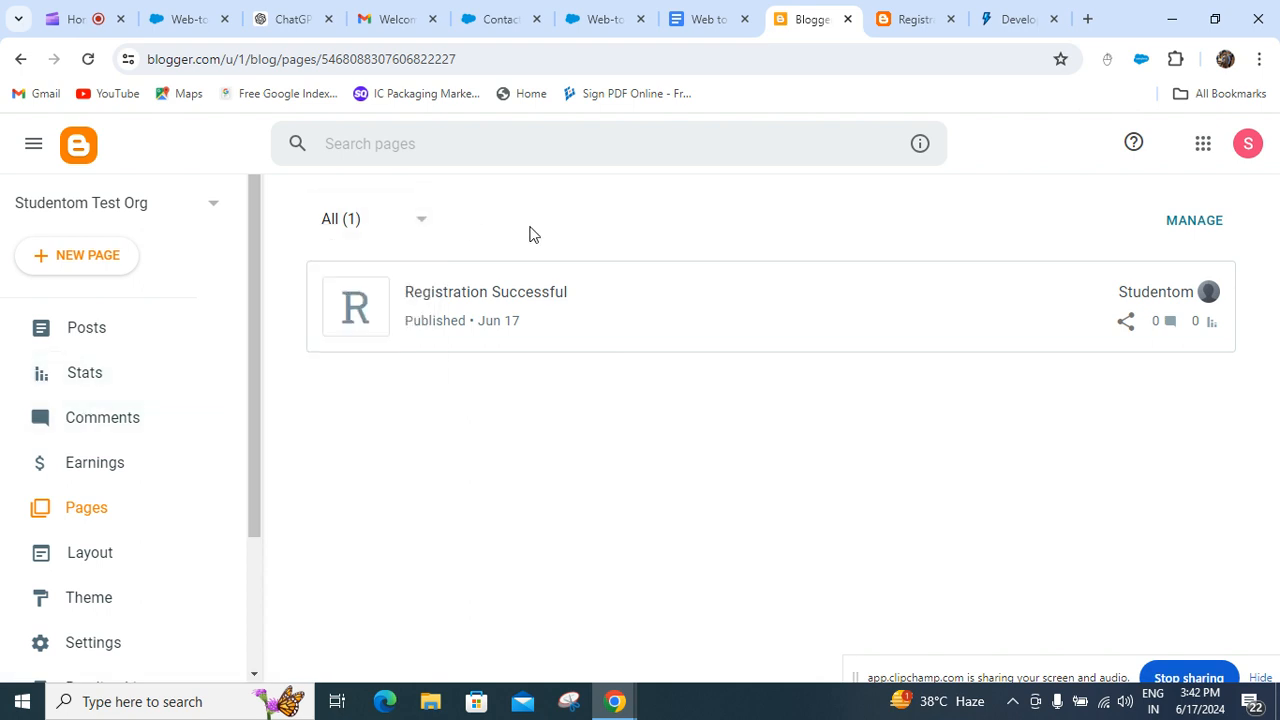
click(76, 262)
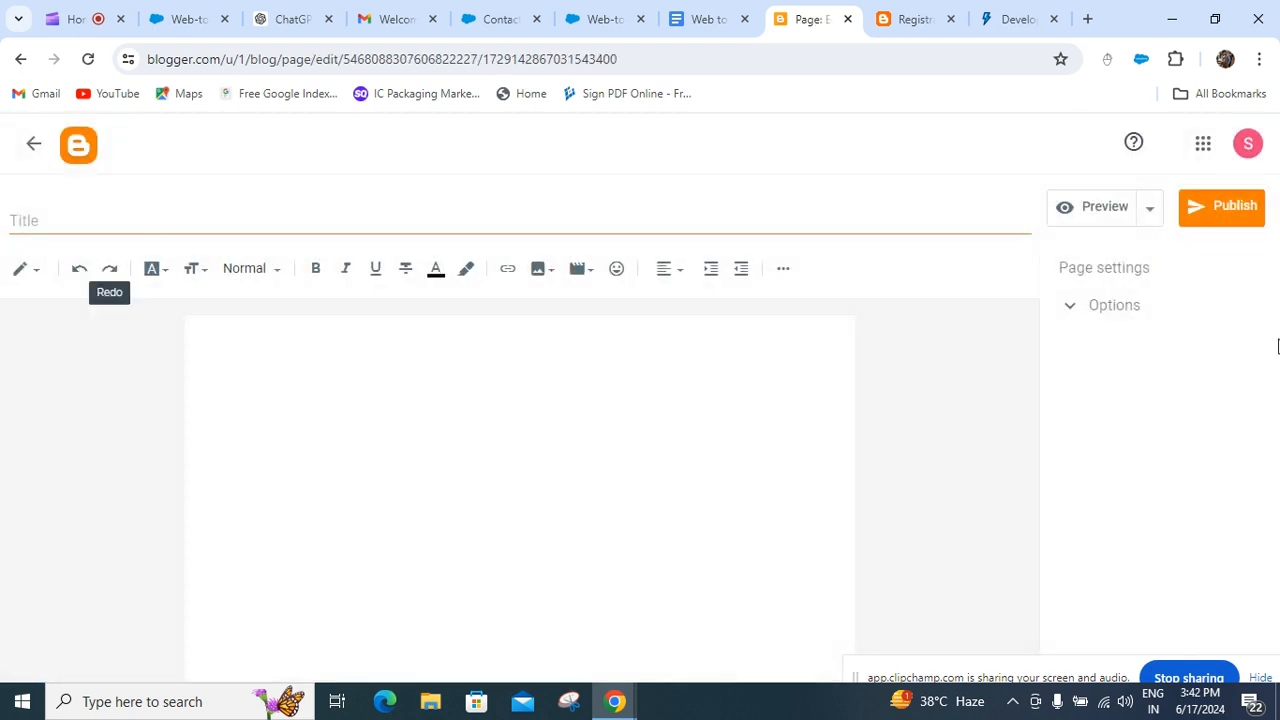
click(53, 224)
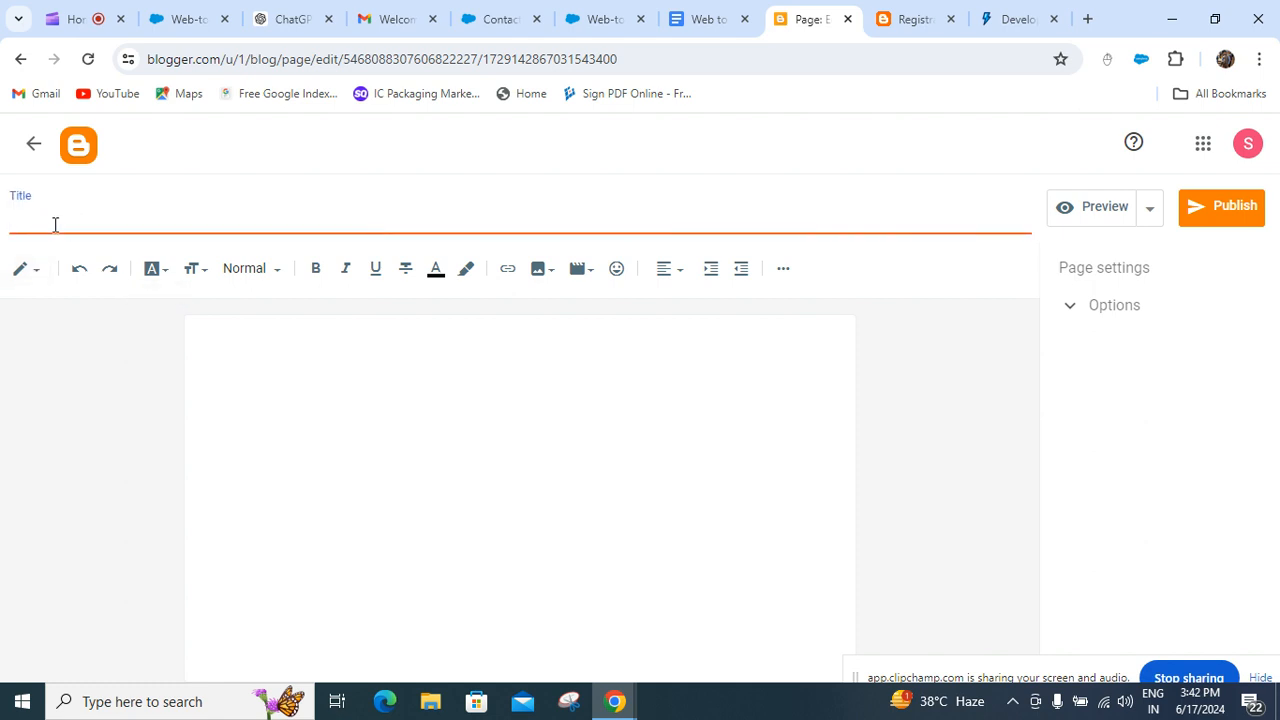
text(Enroll N)
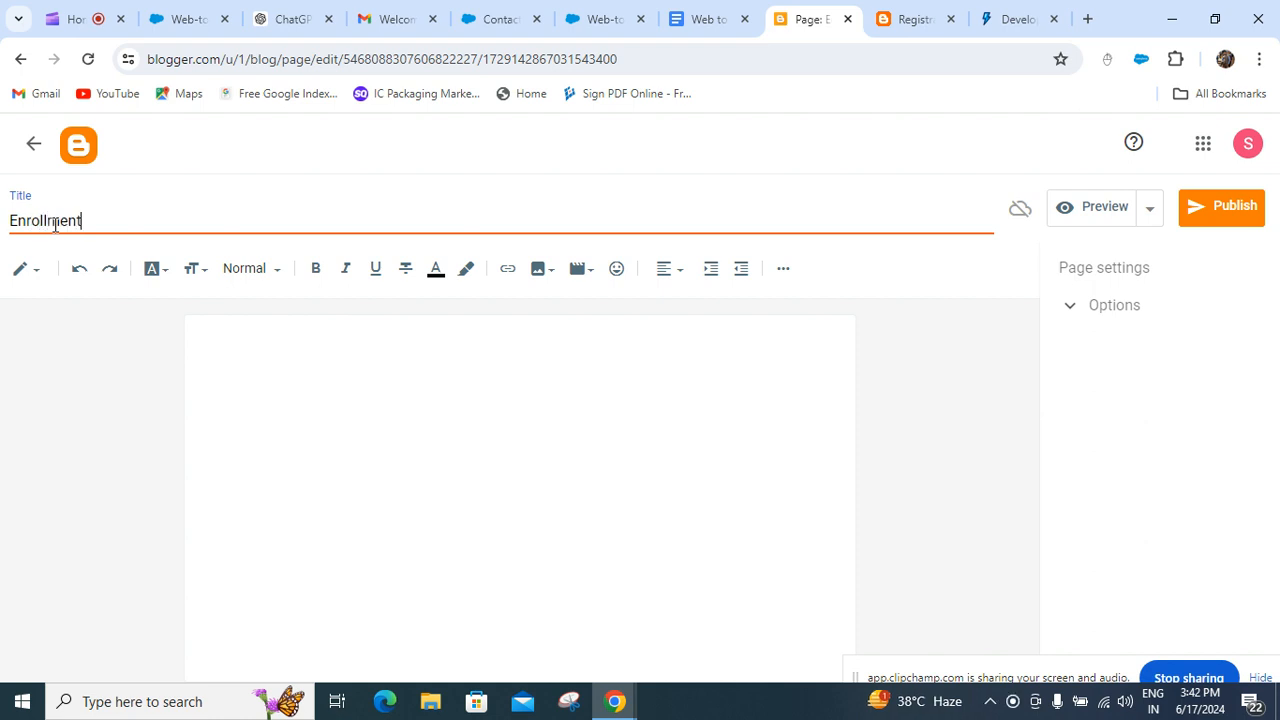
text(nt Form)
Step: Paste the Web-to-Lead HTML into the page's HTML view, publish and view it
click(123, 334)
click(28, 270)
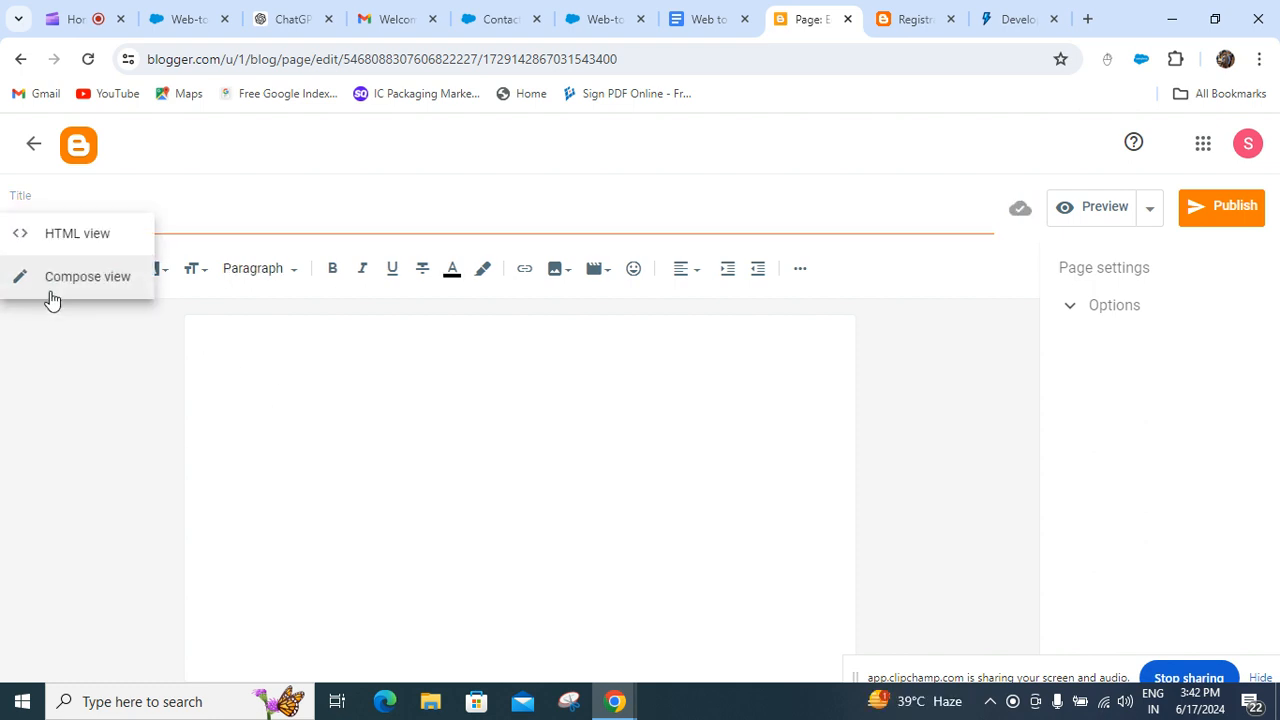
click(46, 240)
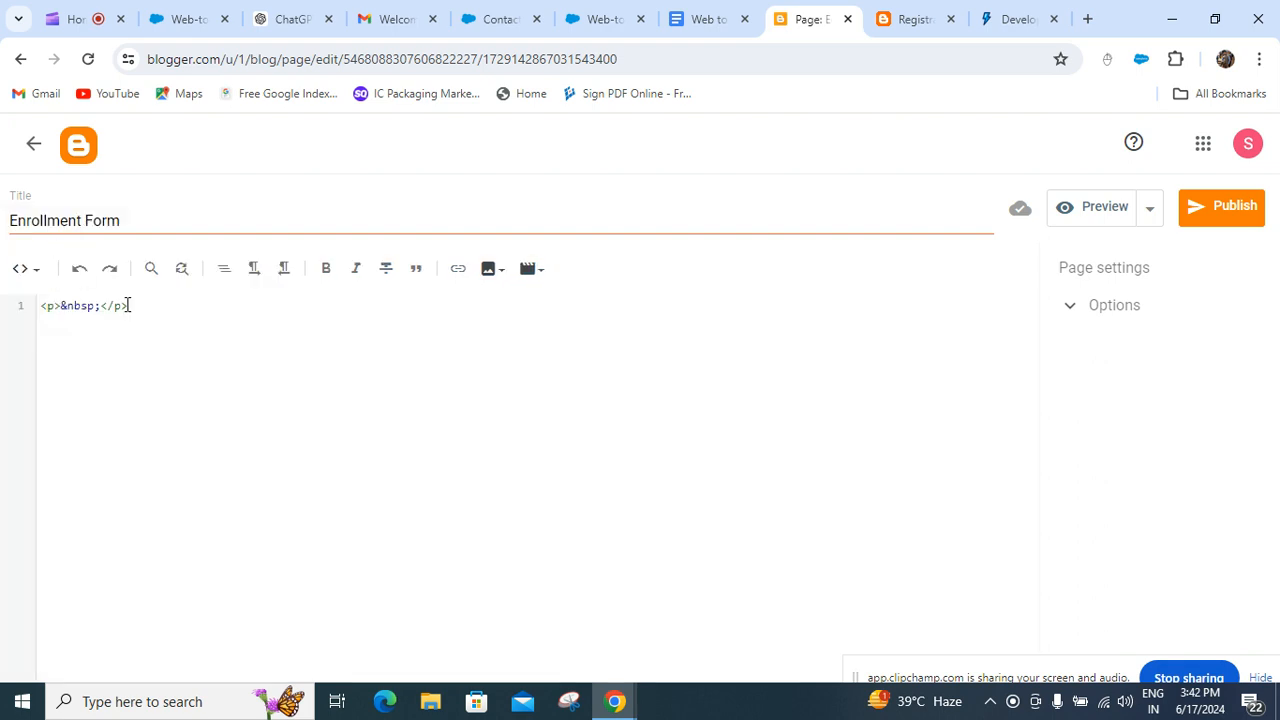
key(ctrl+a)
key(ctrl+v)
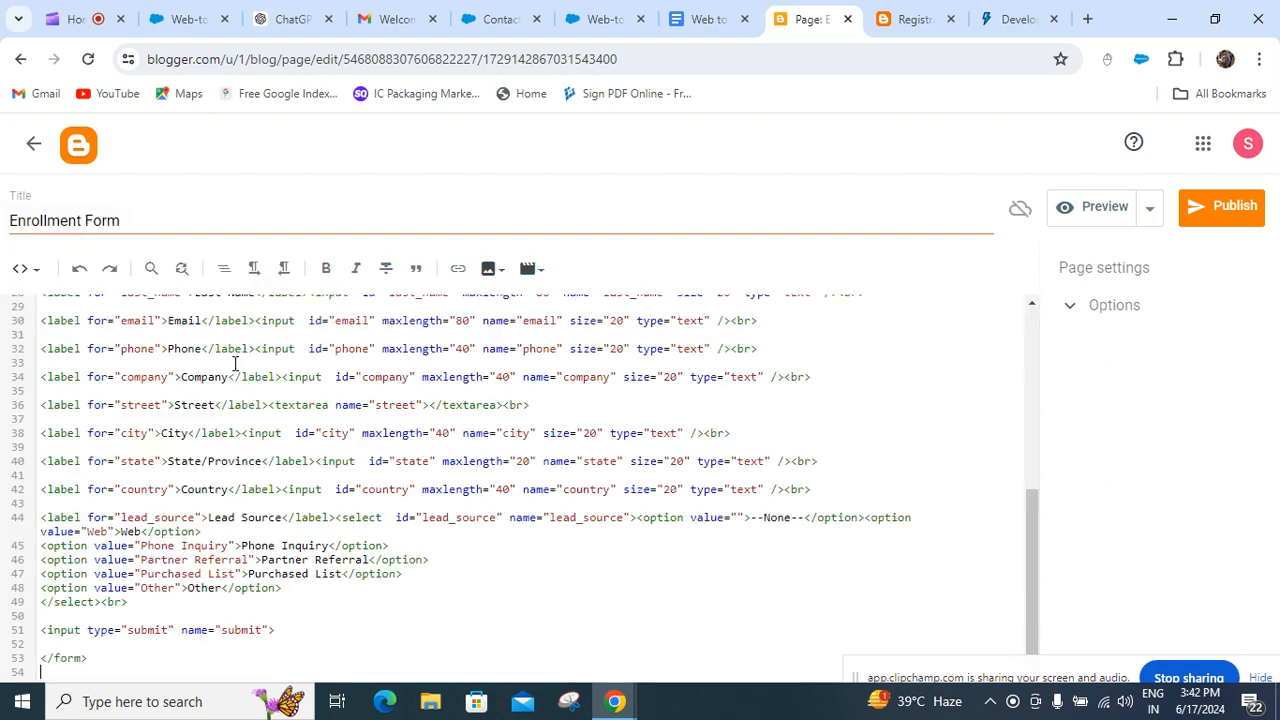
scroll(246, 380, up, 5)
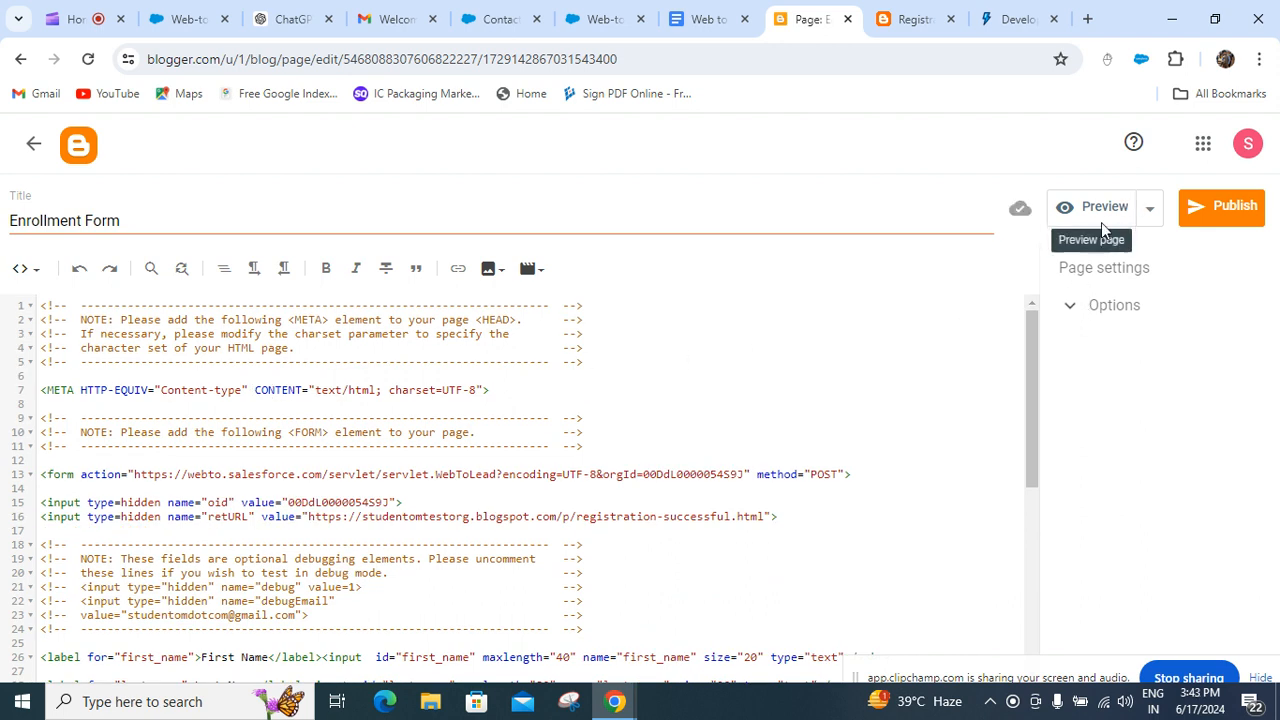
click(1228, 207)
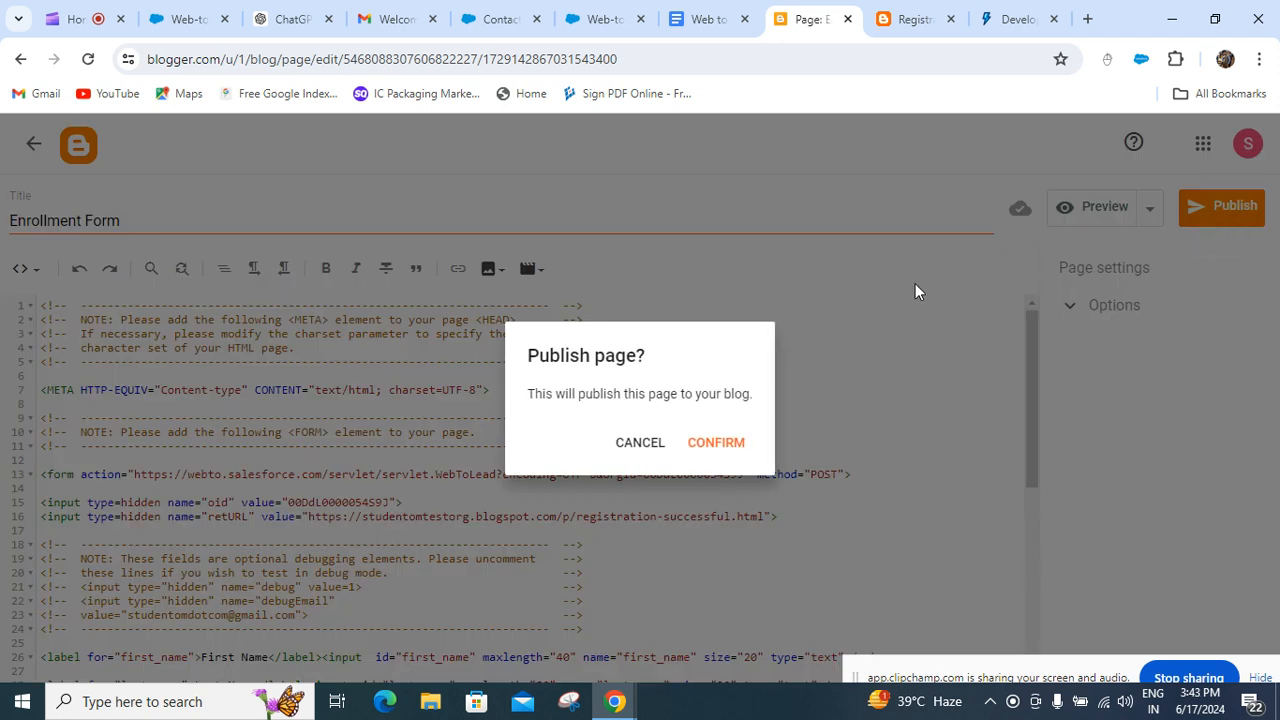
click(713, 442)
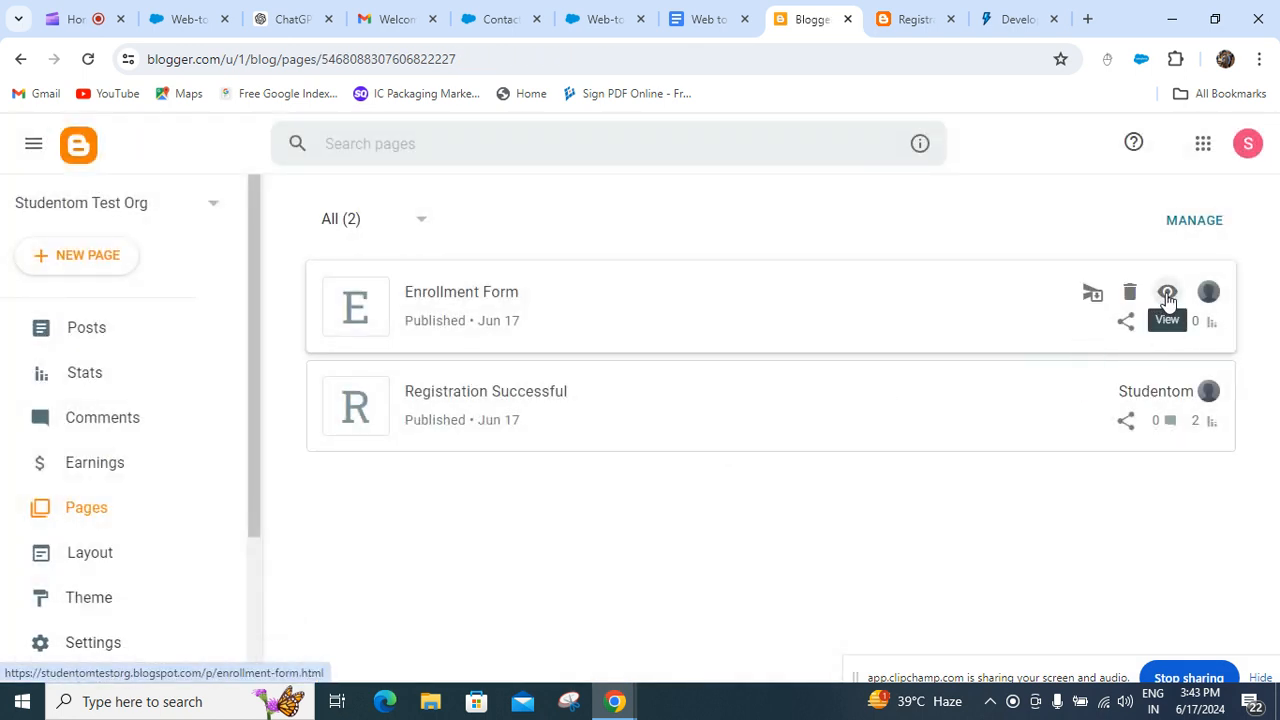
click(1166, 291)
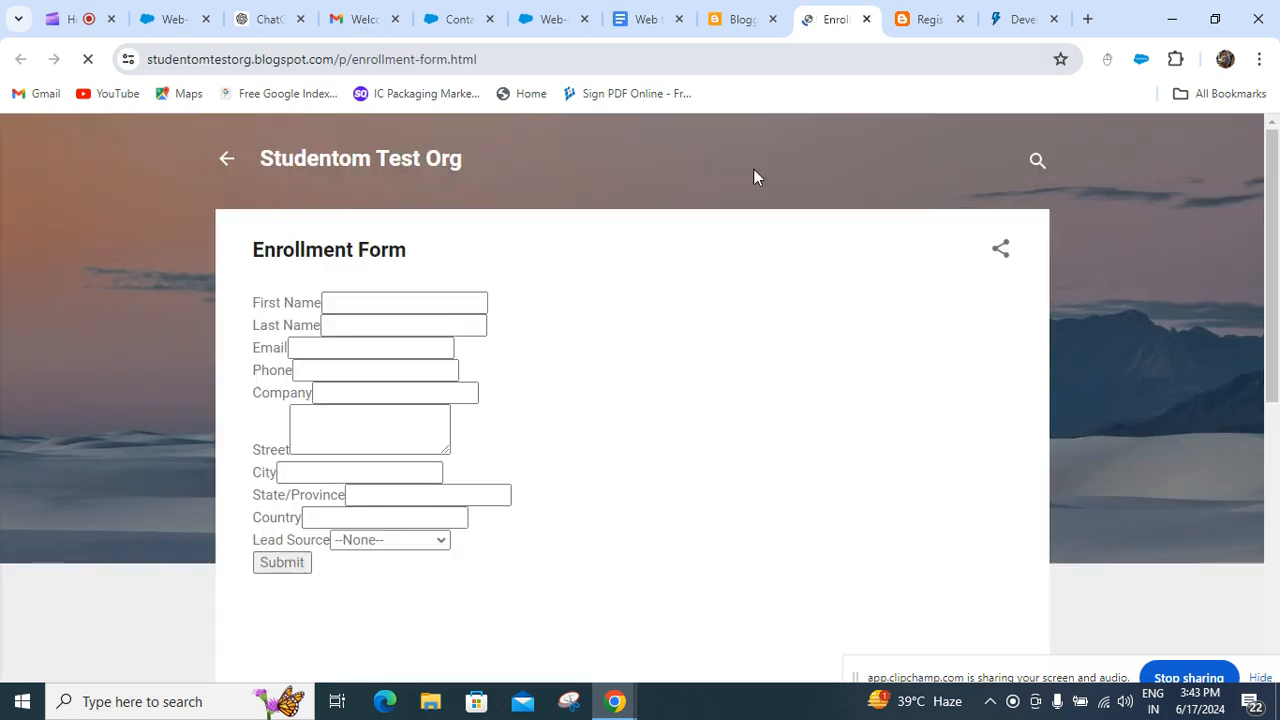
Step: On the live Enrollment Form, check First Name, Last Name, Email, Phone, Company, address and Country fields
click(345, 302)
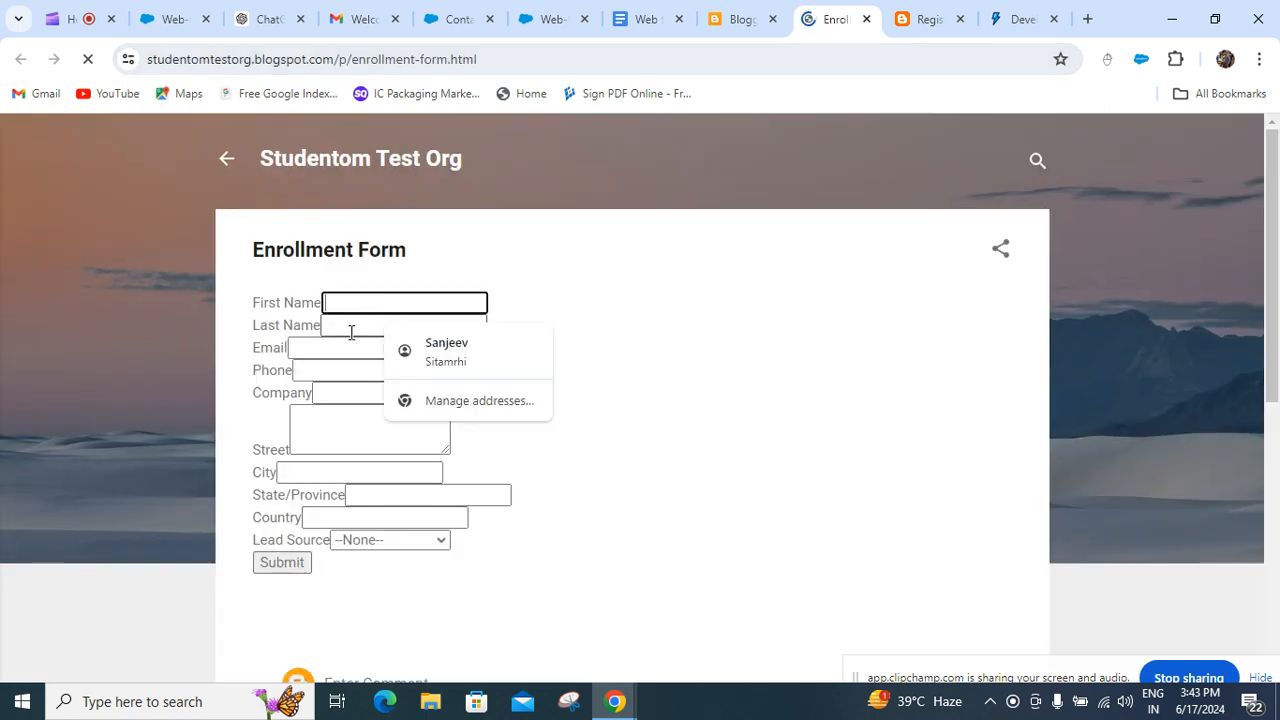
click(350, 328)
click(337, 347)
click(330, 370)
click(330, 393)
click(328, 423)
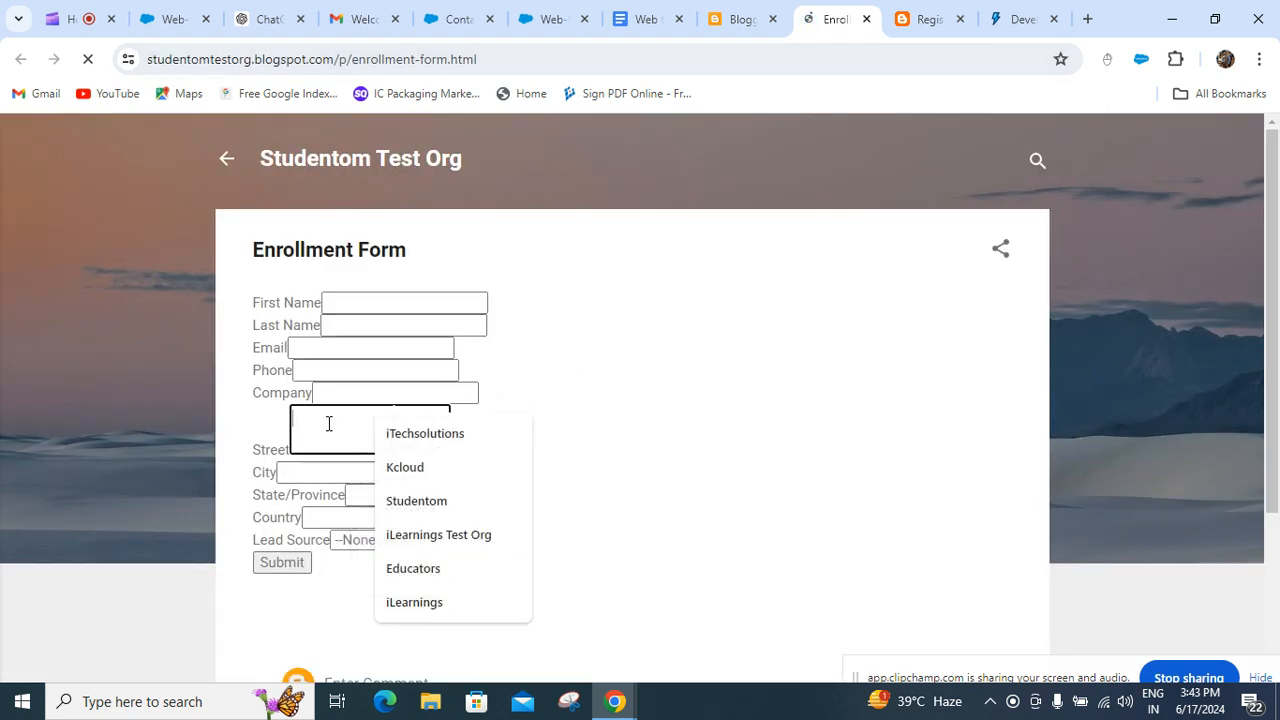
click(323, 472)
click(560, 477)
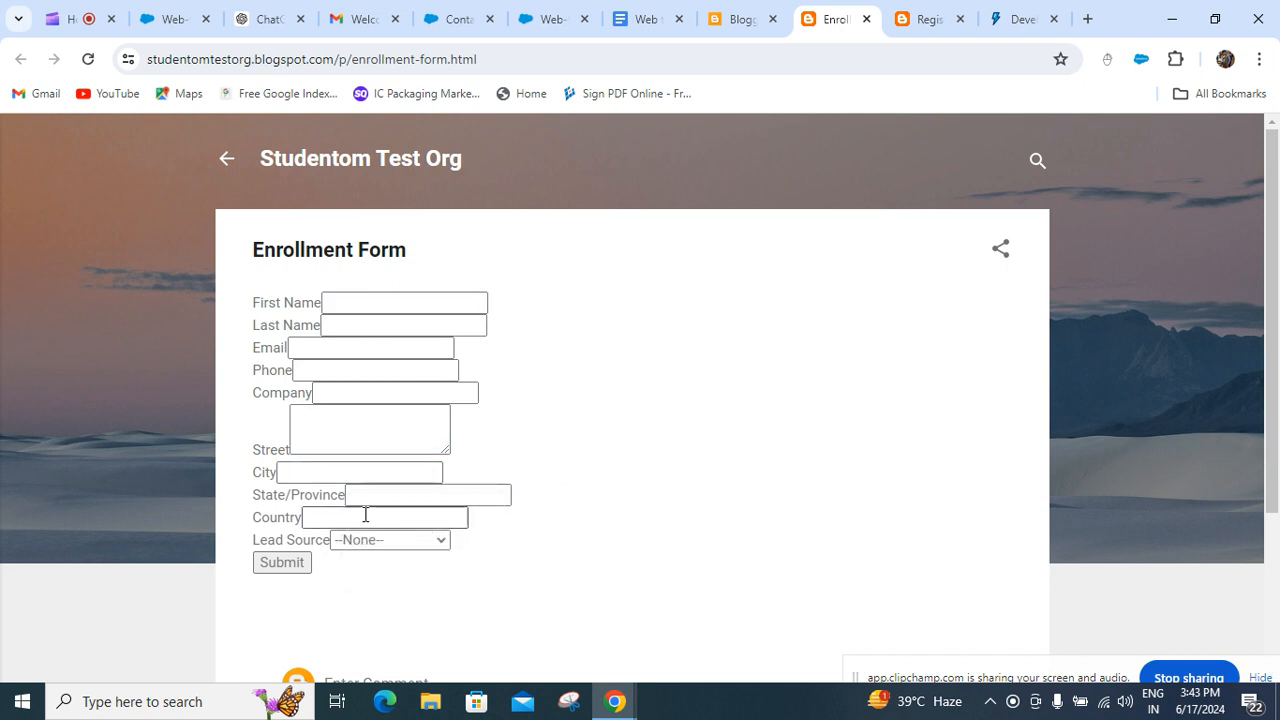
click(365, 515)
Step: Review the Lead Source options, leave it at --None--, and return to the Blogger pages list
click(360, 543)
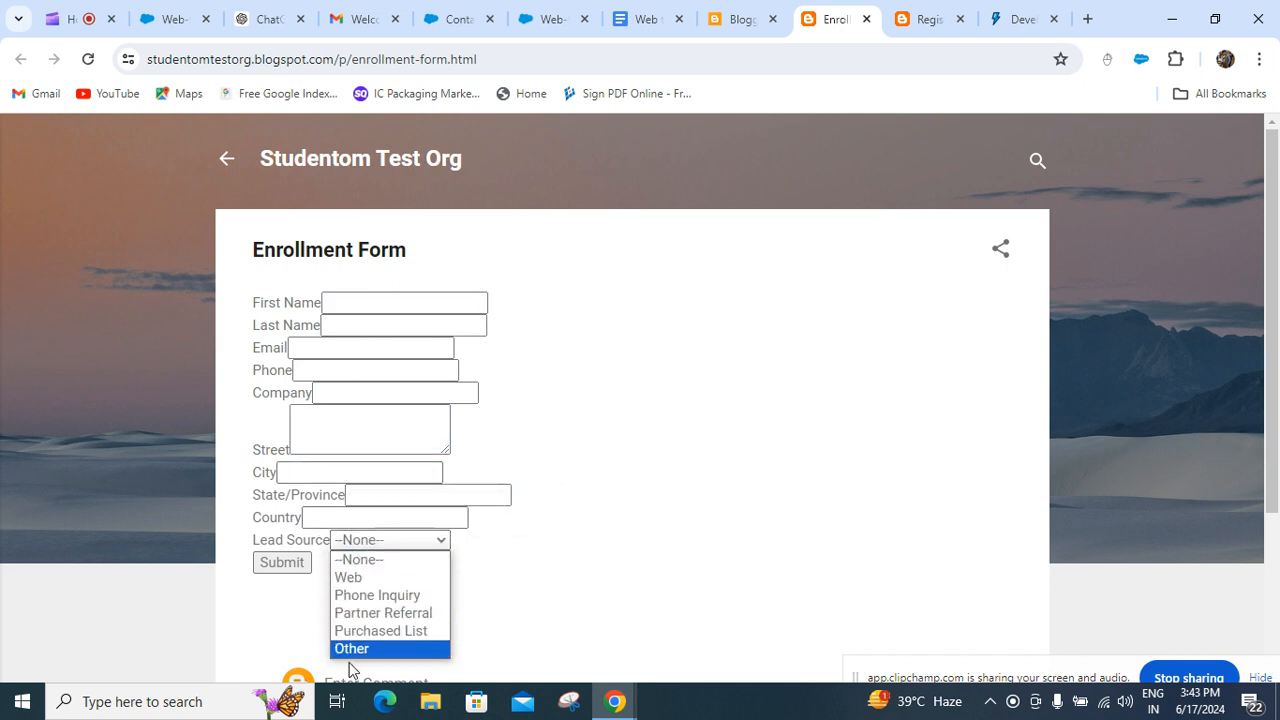
click(642, 522)
click(367, 543)
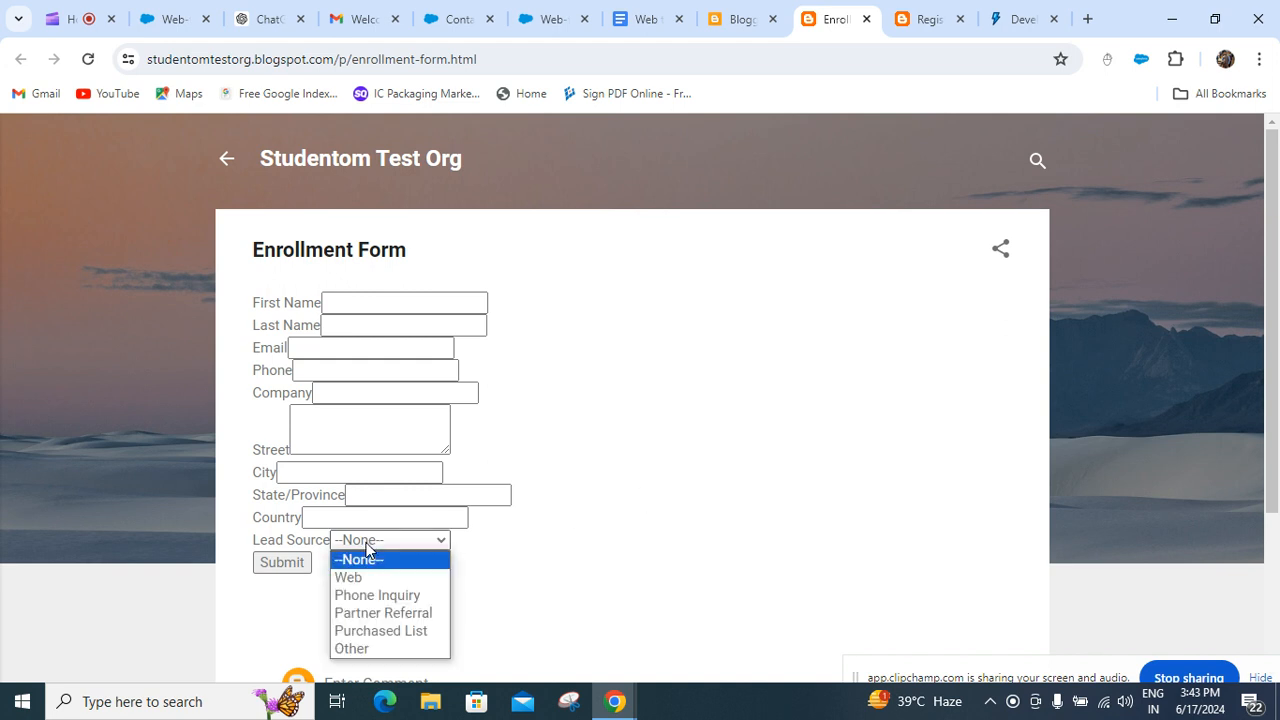
click(641, 497)
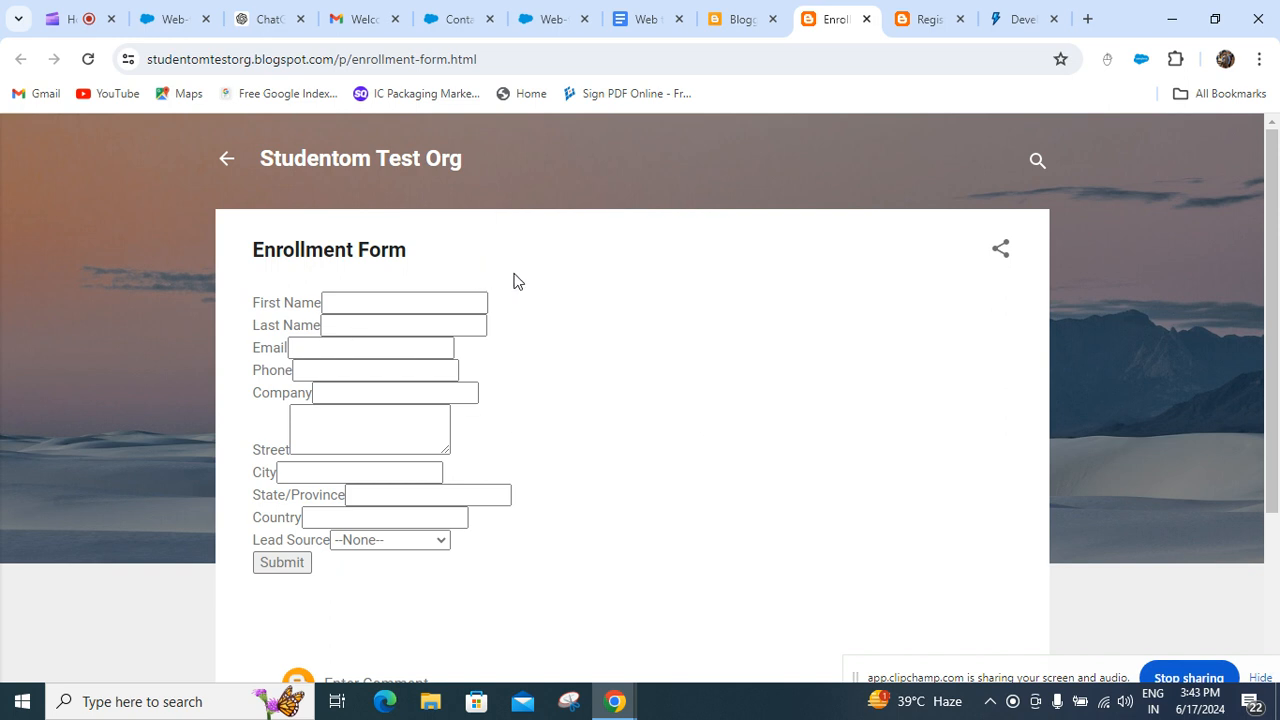
click(766, 20)
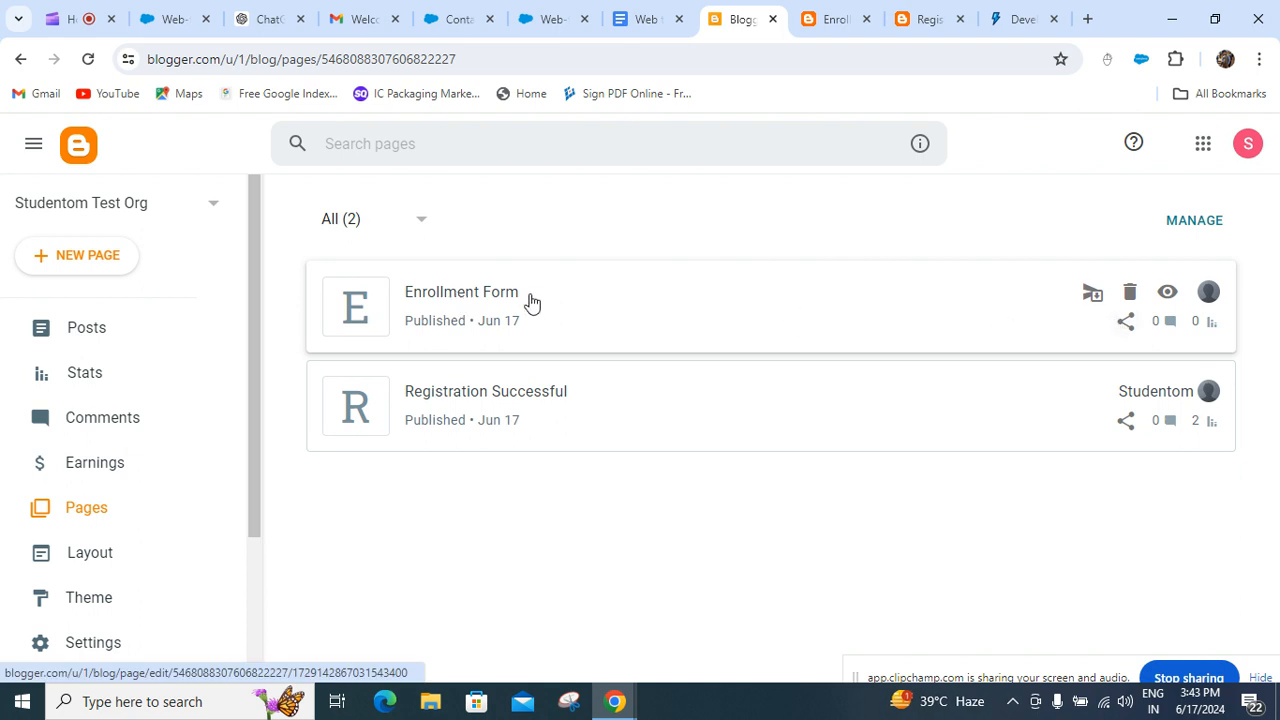
Step: Open the Enrollment Form page's HTML in the Blogger editor and select all of its code
click(487, 298)
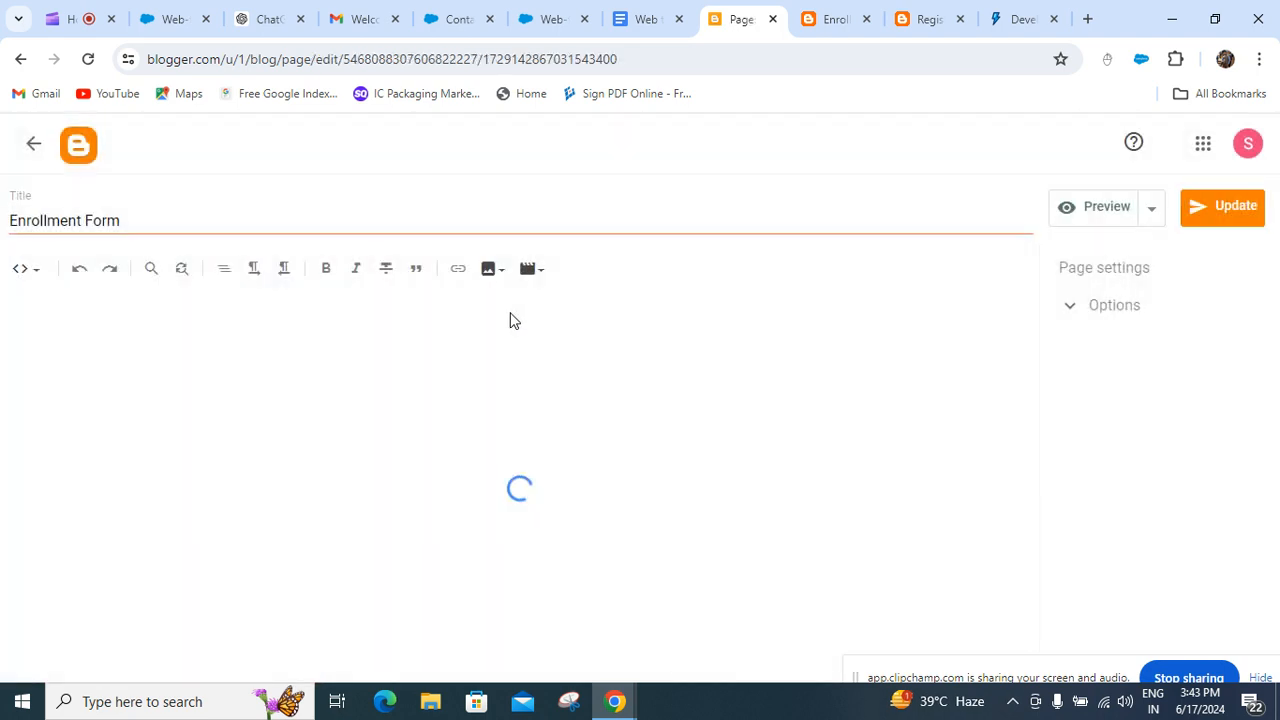
key(ctrl+a)
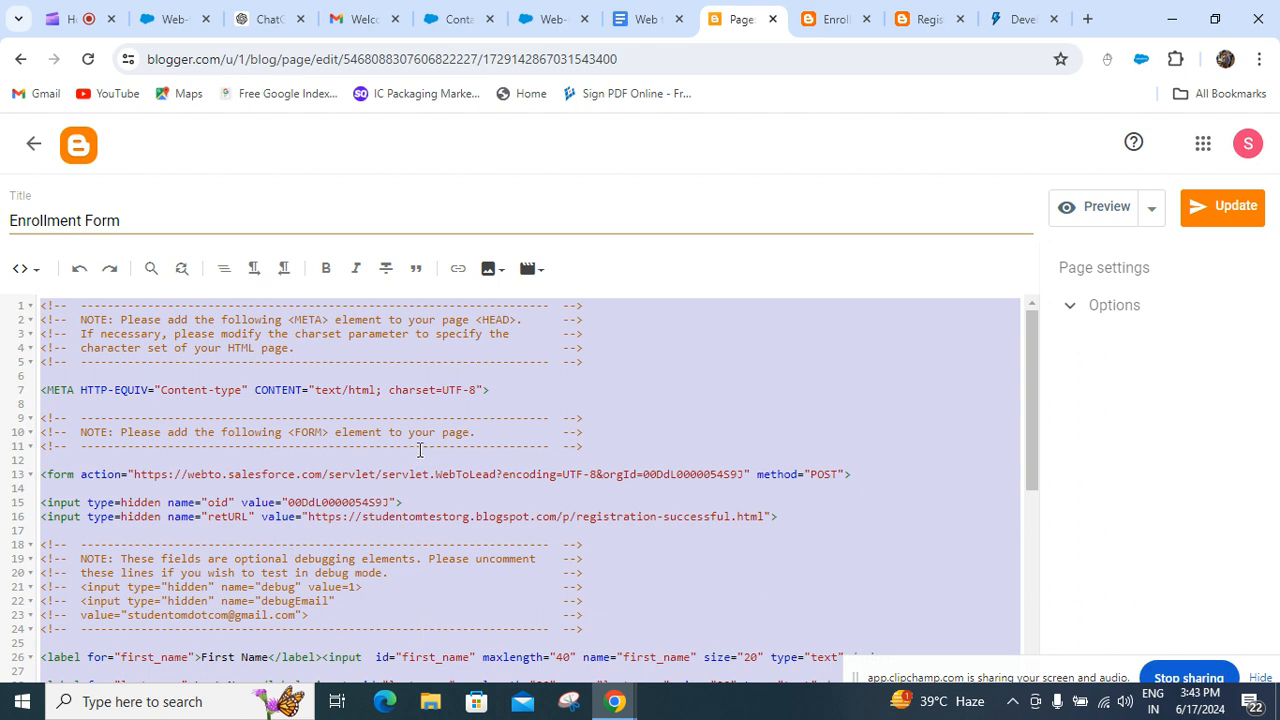
click(250, 18)
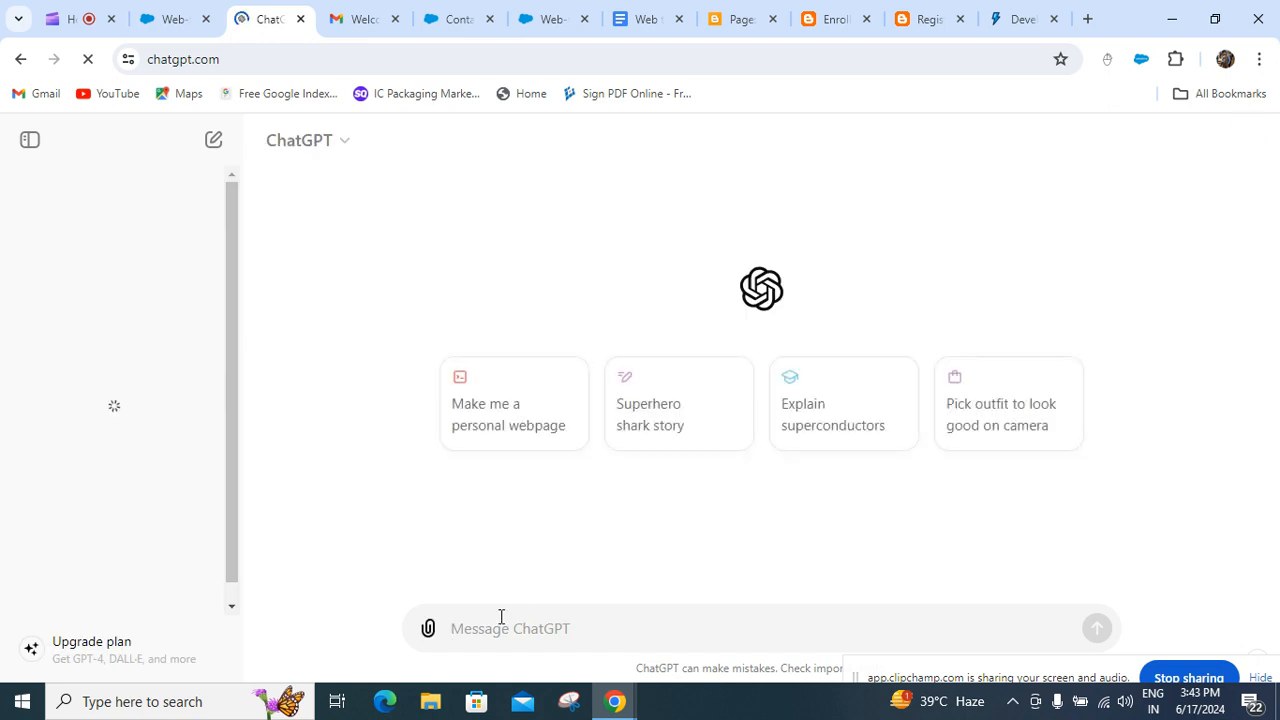
Step: Ask ChatGPT to make the form responsive with CSS and validation, with the Web-to-Lead HTML pasted below
text(Make)
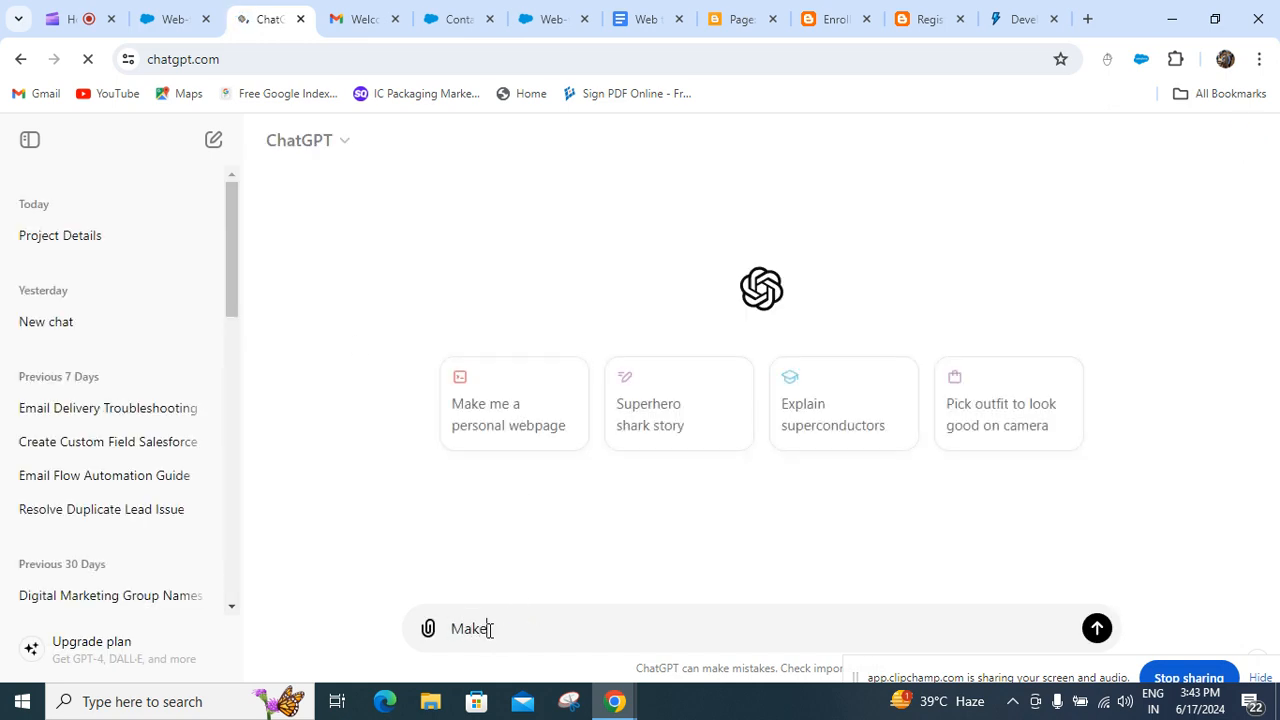
text( this)
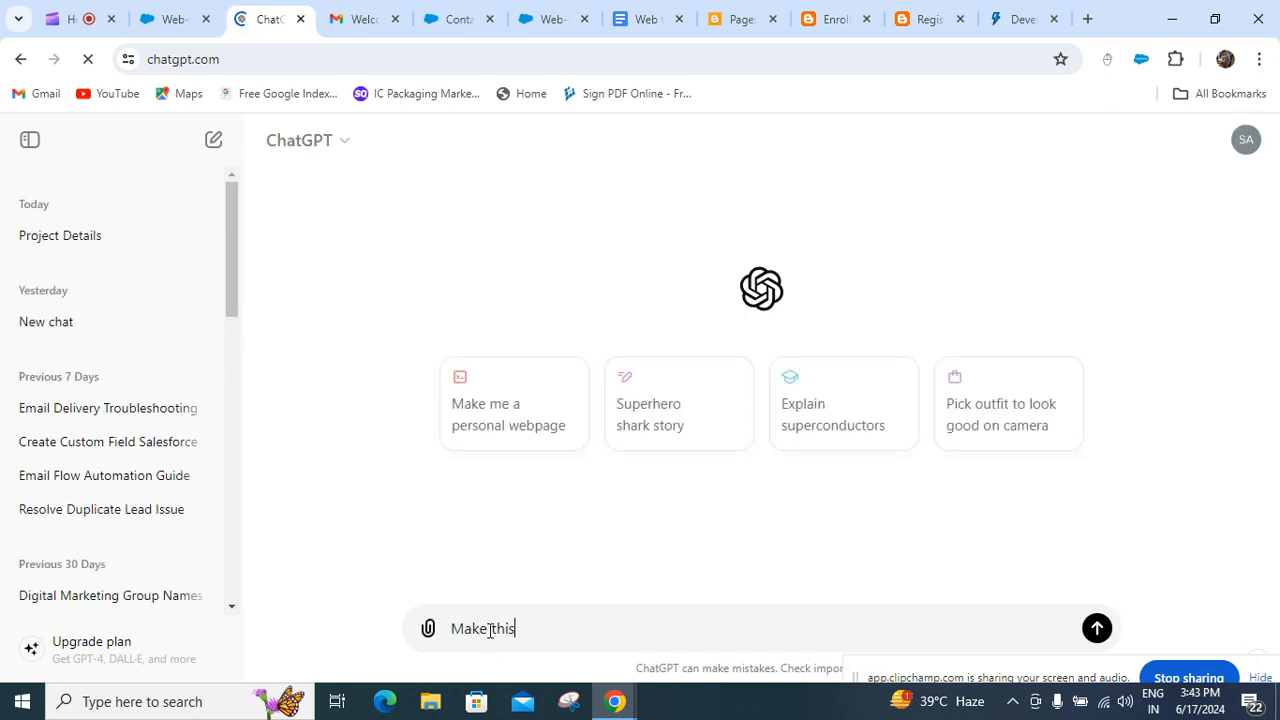
text( form Responsiv)
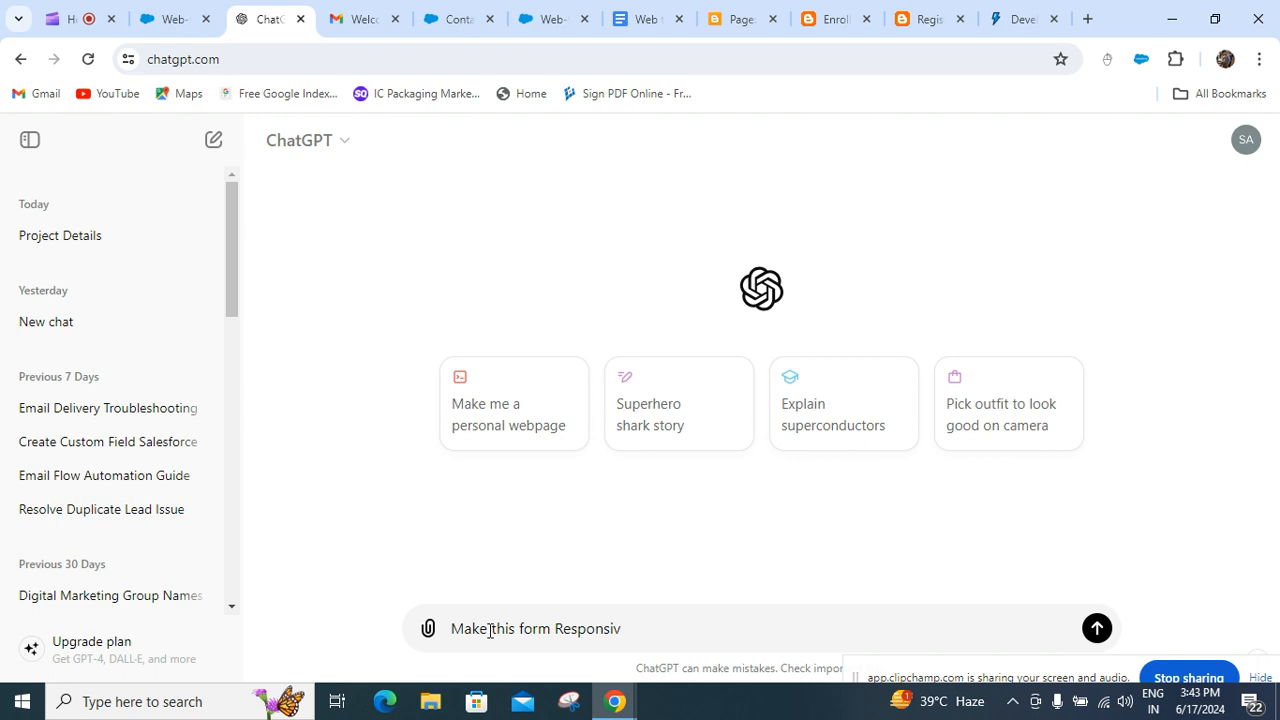
key(BackSpace)
key(BackSpace)
key(BackSpace)
key(BackSpace)
key(BackSpace)
key(BackSpace)
key(BackSpace)
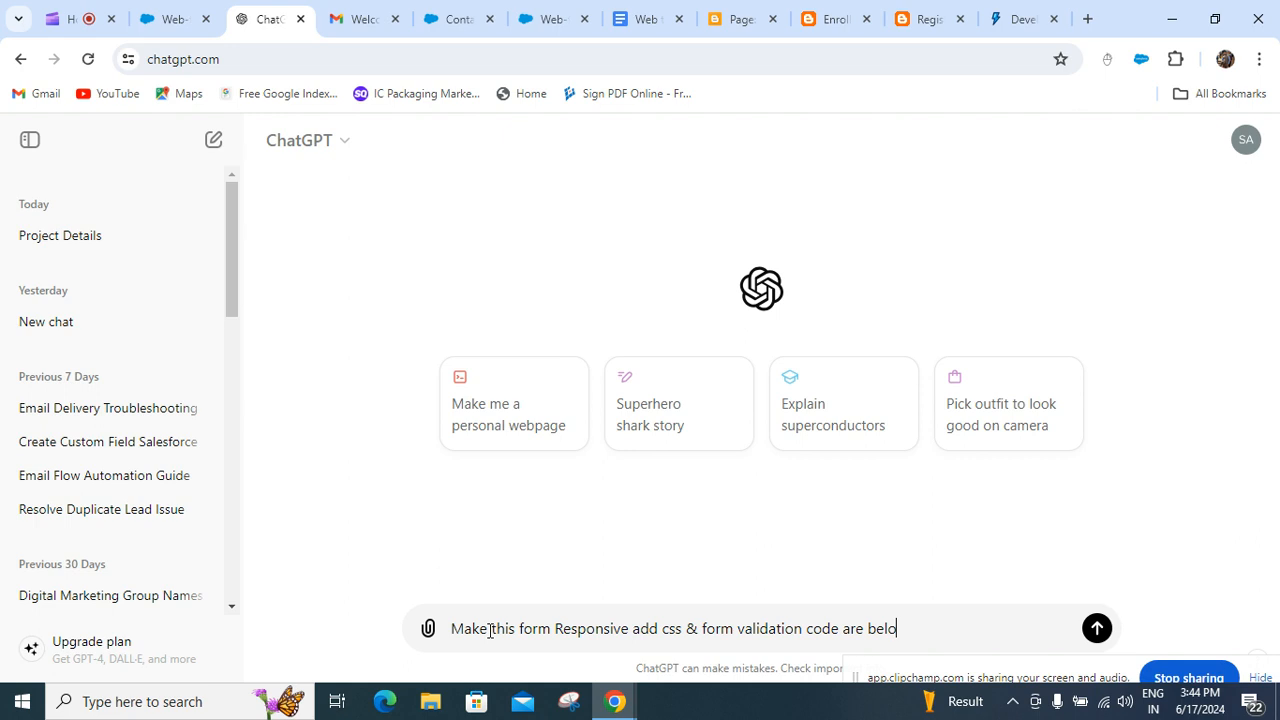
key(shift+Return)
key(ctrl+v)
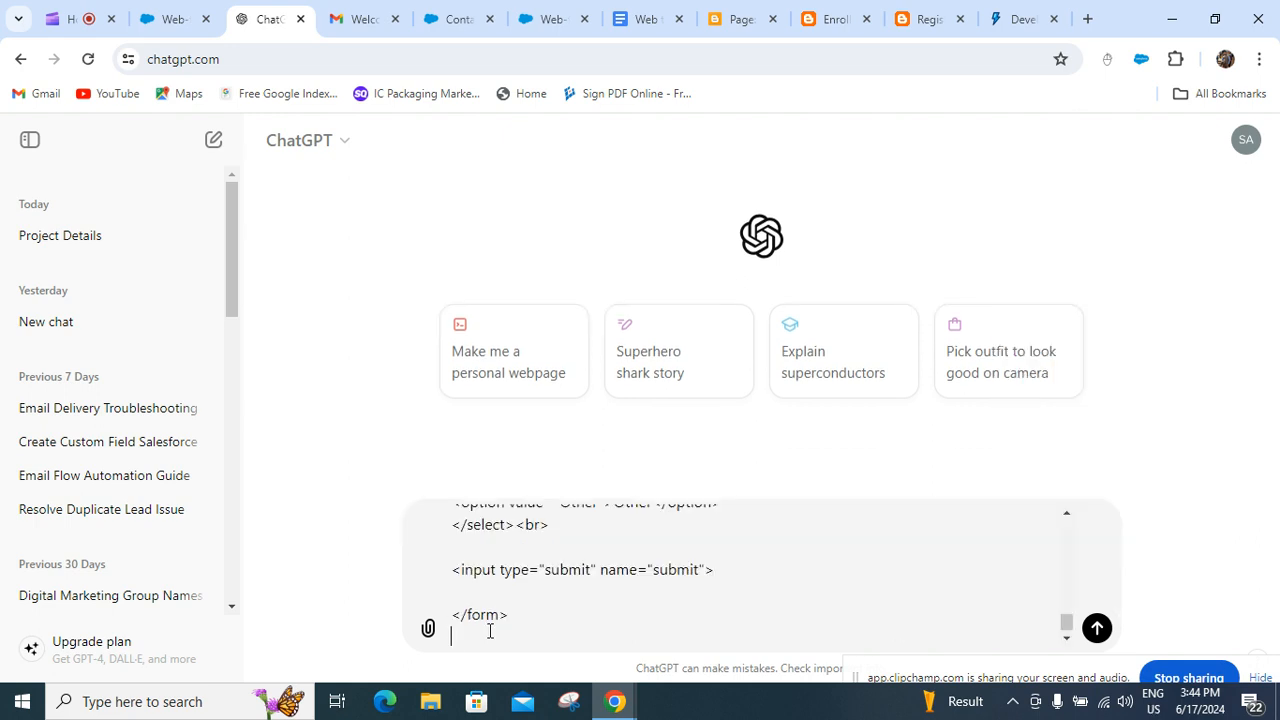
key(Return)
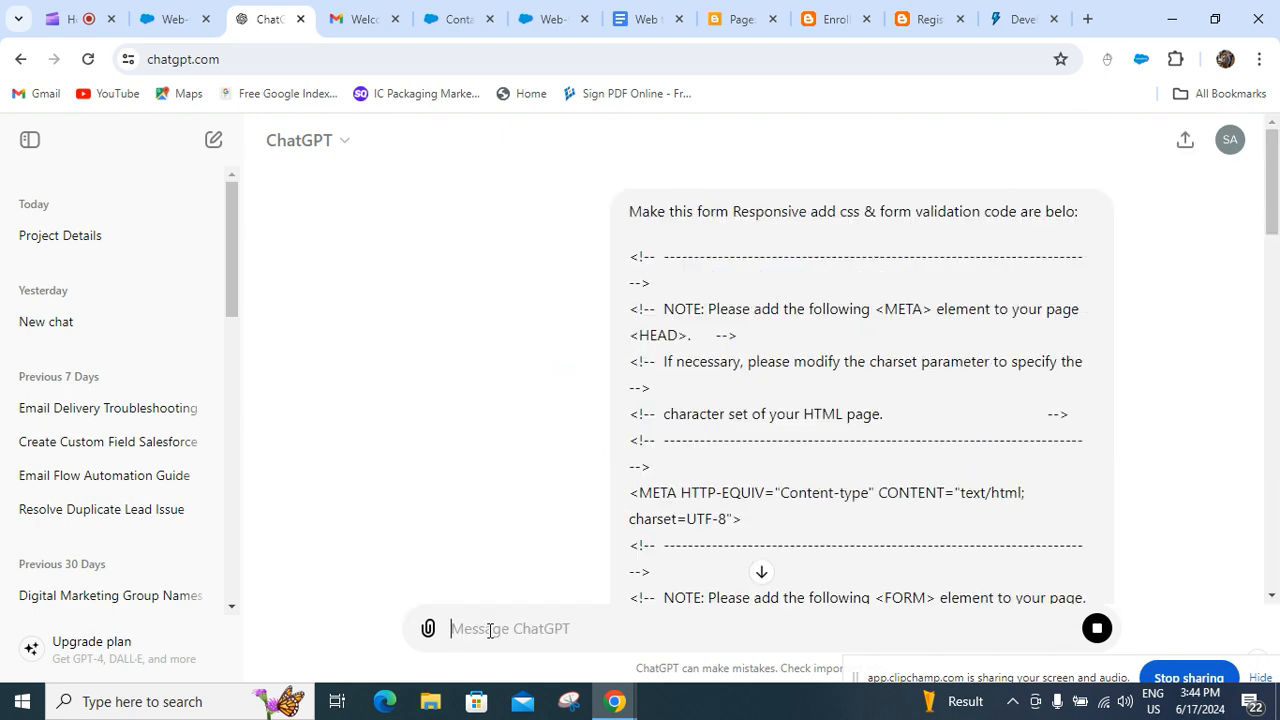
Step: Follow ChatGPT's generated responsive form reply, then stop it from generating further
scroll(634, 491, down, 10)
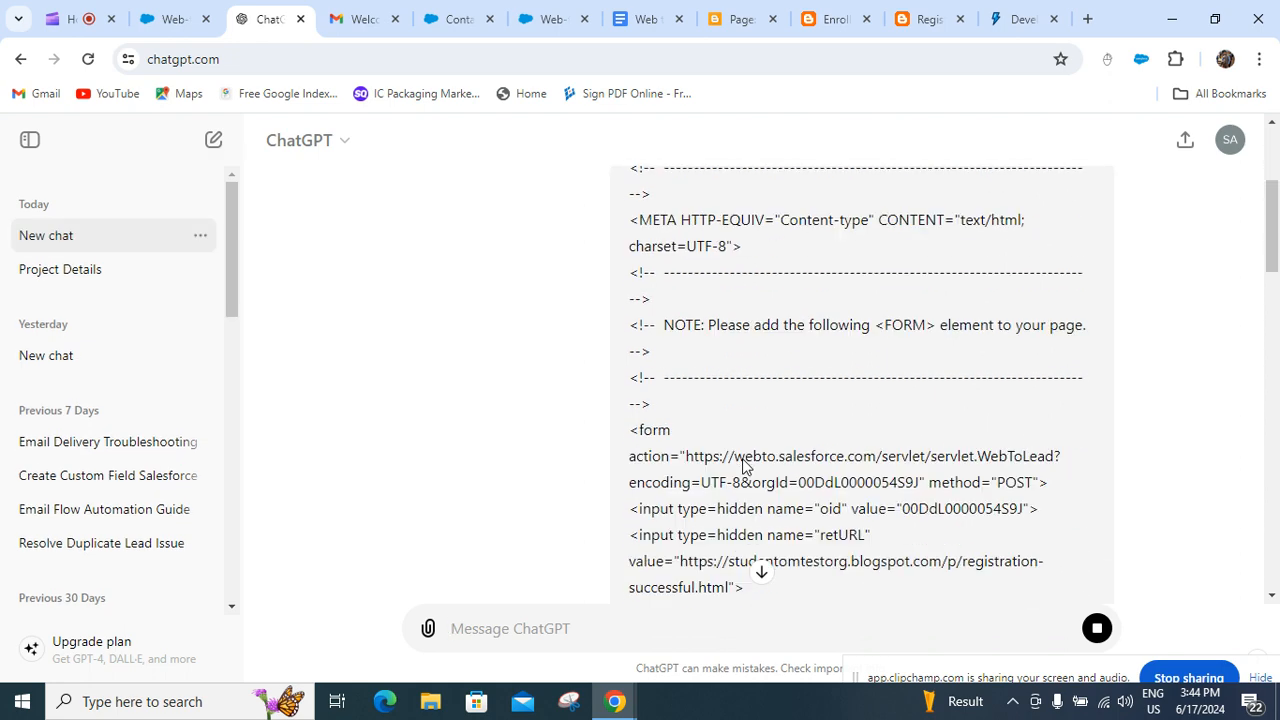
scroll(743, 467, down, 10)
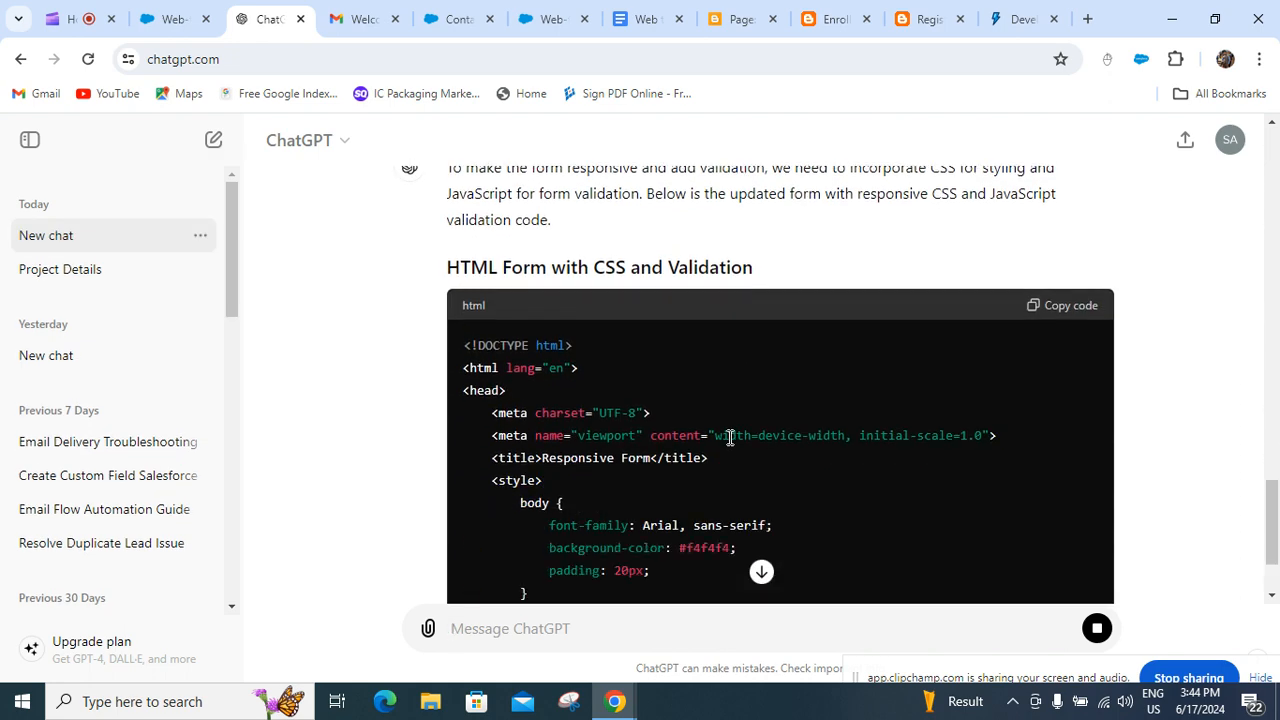
scroll(759, 420, down, 3)
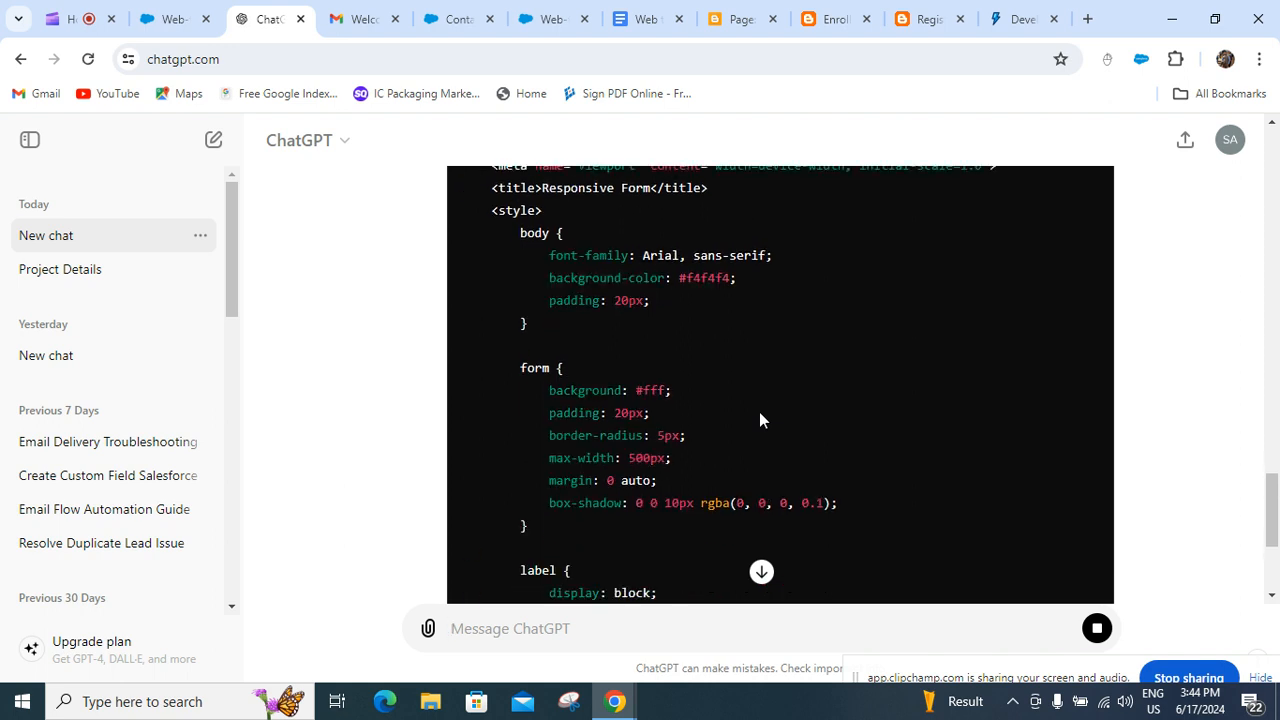
scroll(759, 412, down, 1)
scroll(793, 430, down, 3)
scroll(793, 430, down, 2)
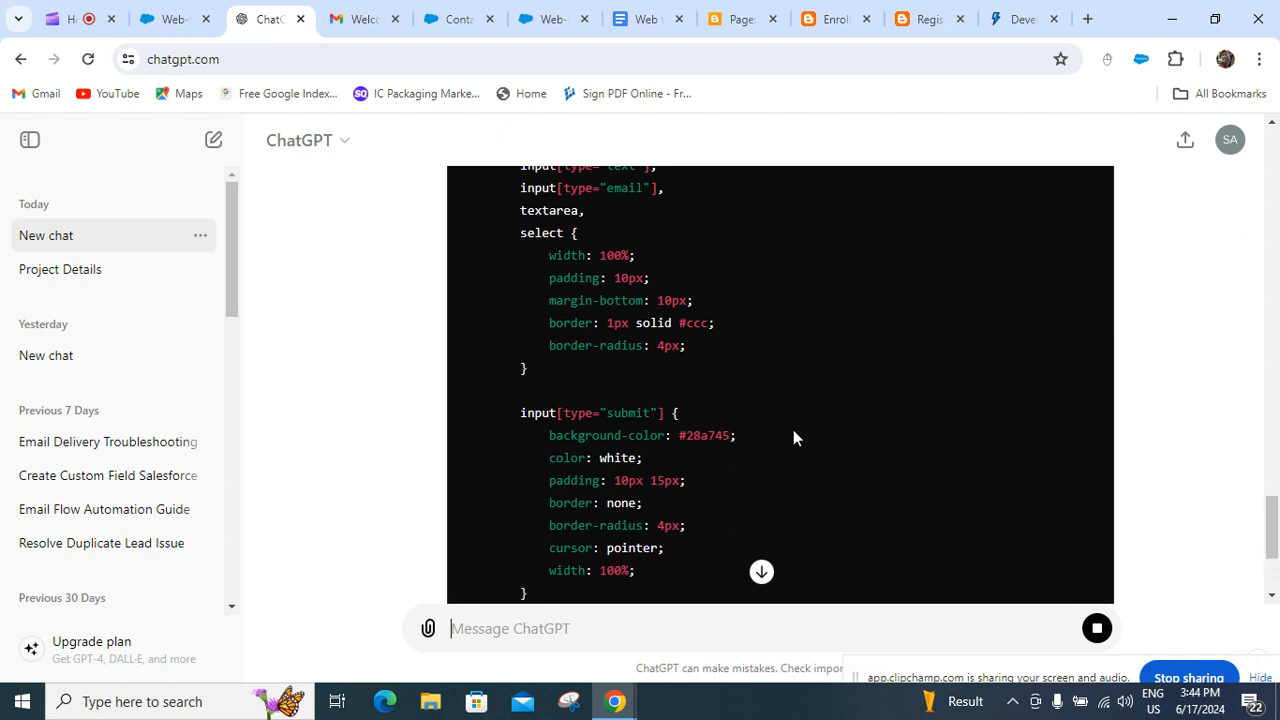
scroll(793, 437, down, 3)
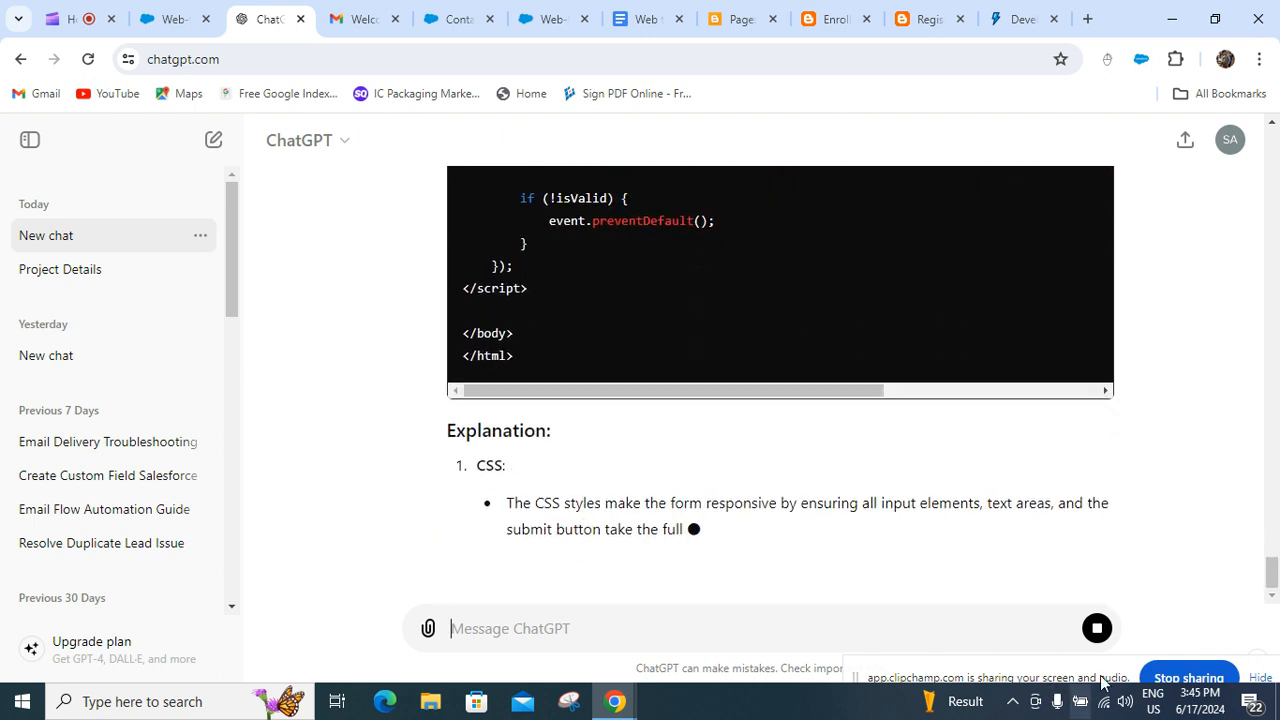
click(1096, 627)
Step: Copy ChatGPT's HTML code block and return to the Blogger Enrollment Form page editor
scroll(965, 462, up, 20)
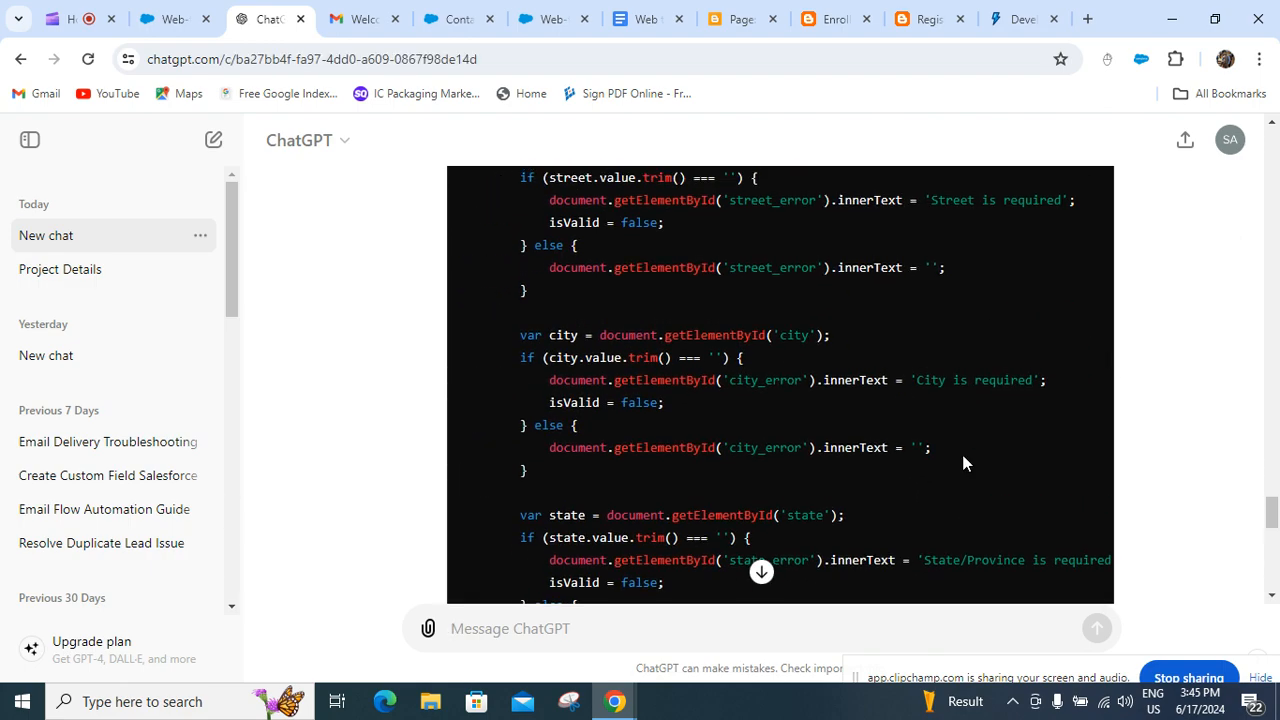
scroll(1049, 377, up, 15)
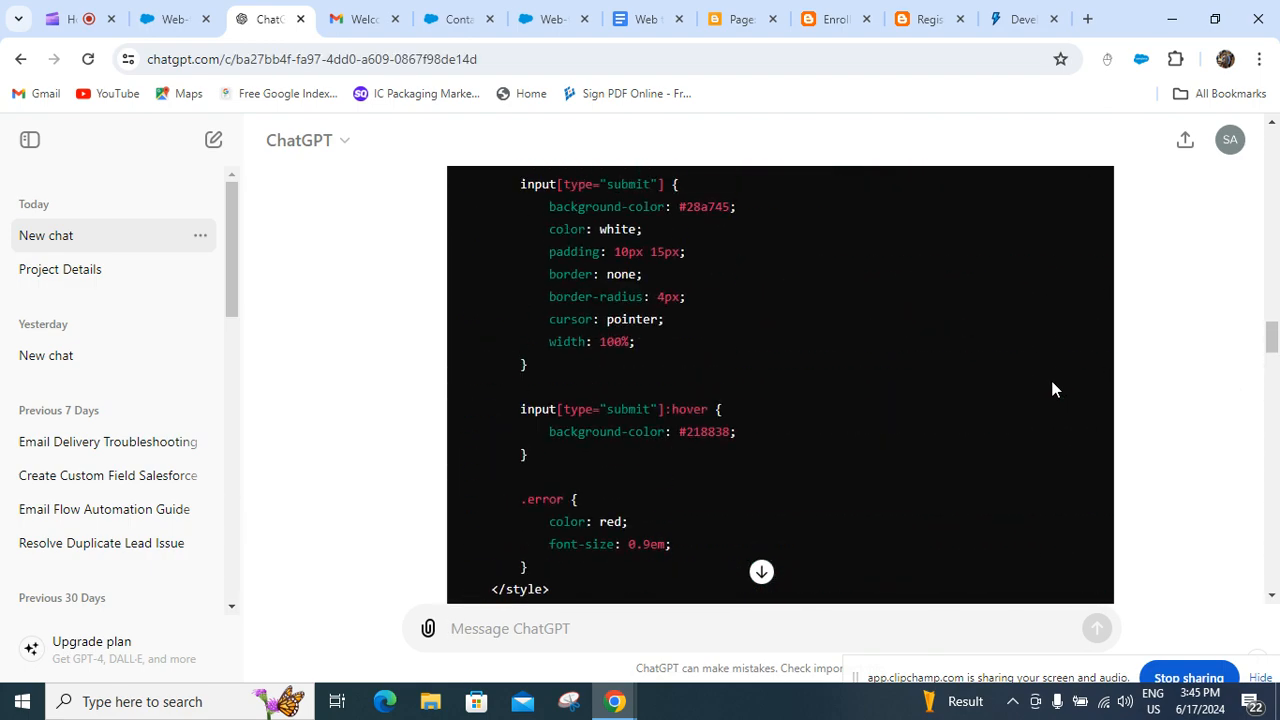
scroll(1062, 360, down, 2)
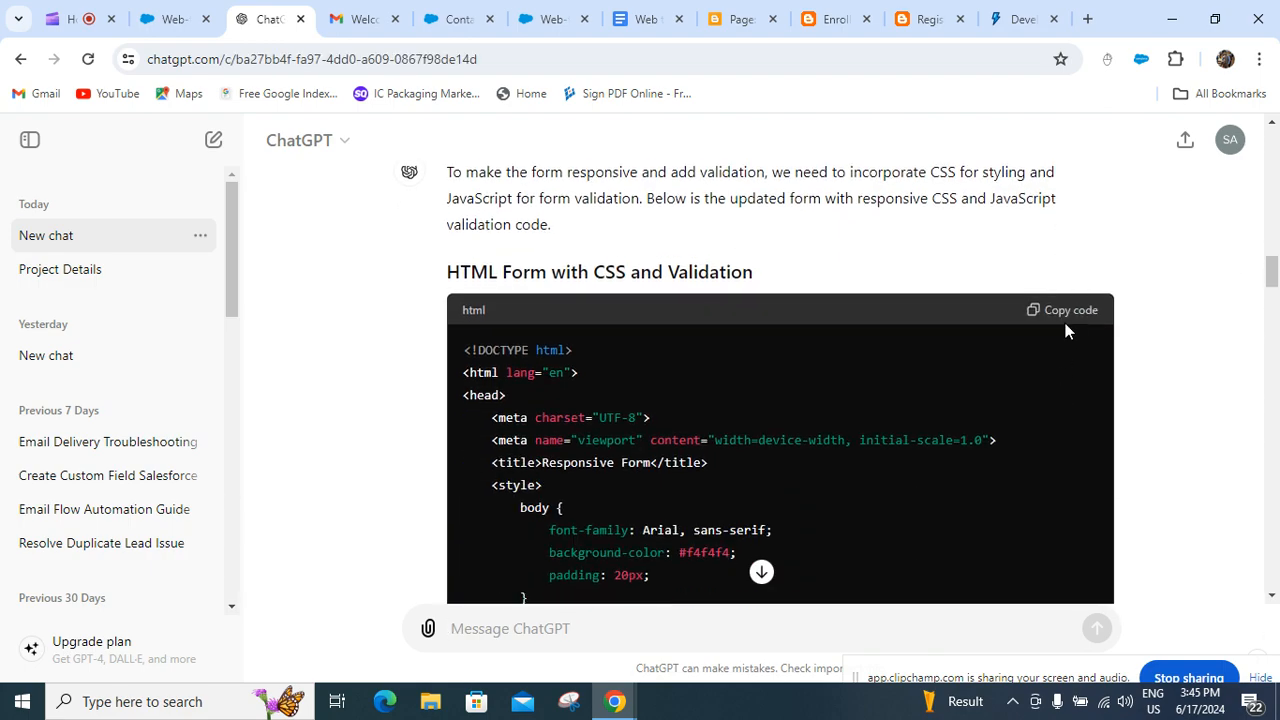
click(1066, 309)
click(836, 19)
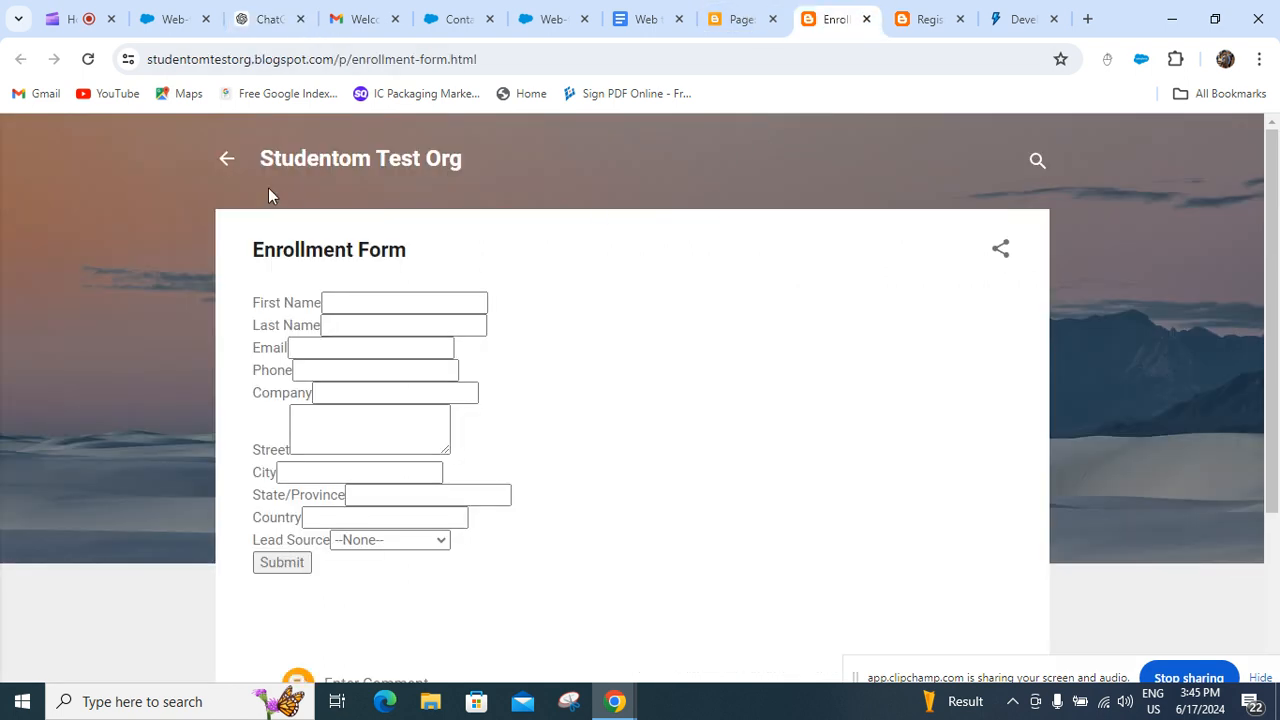
click(745, 19)
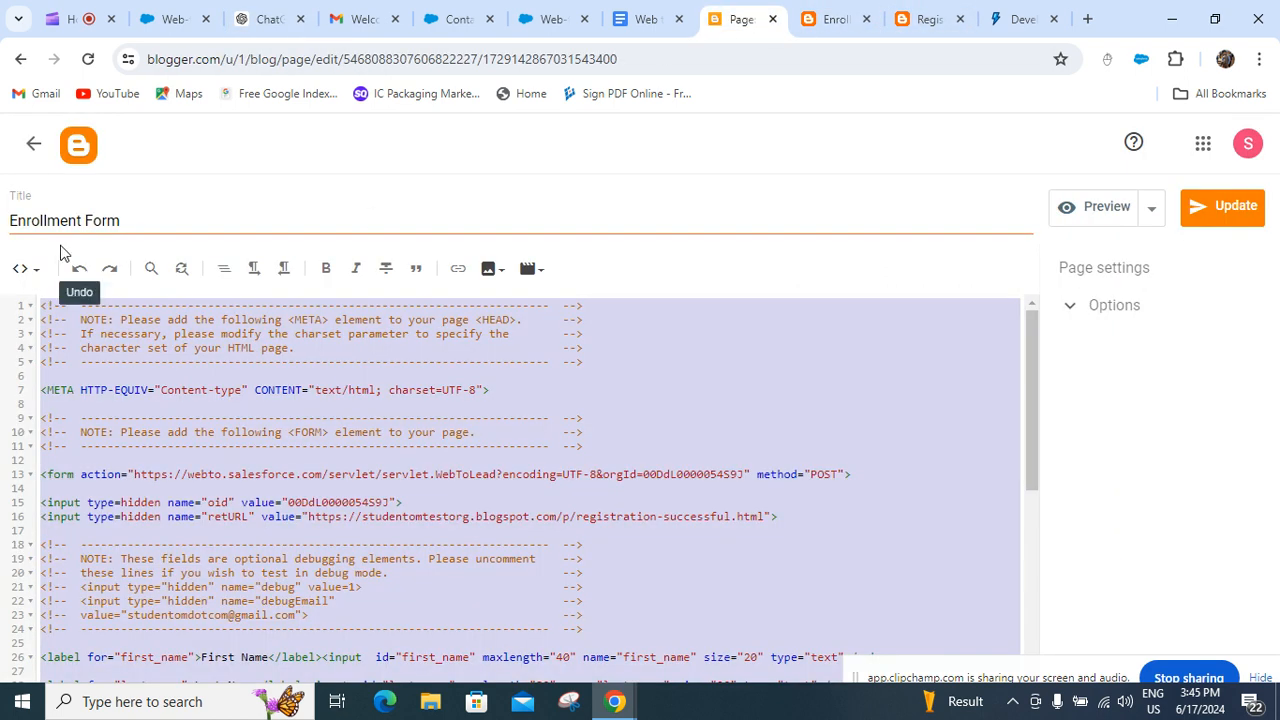
Step: Replace the Enrollment Form's HTML with ChatGPT's responsive, validated code and update the page
click(24, 268)
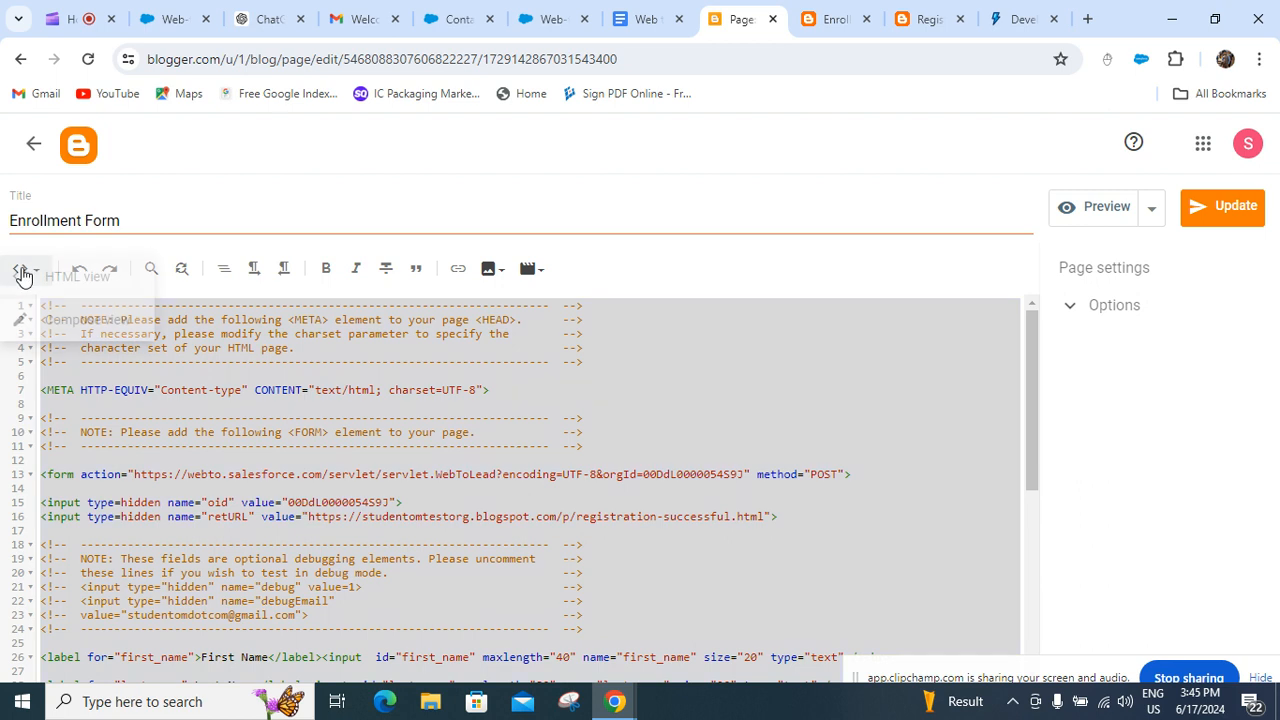
click(182, 370)
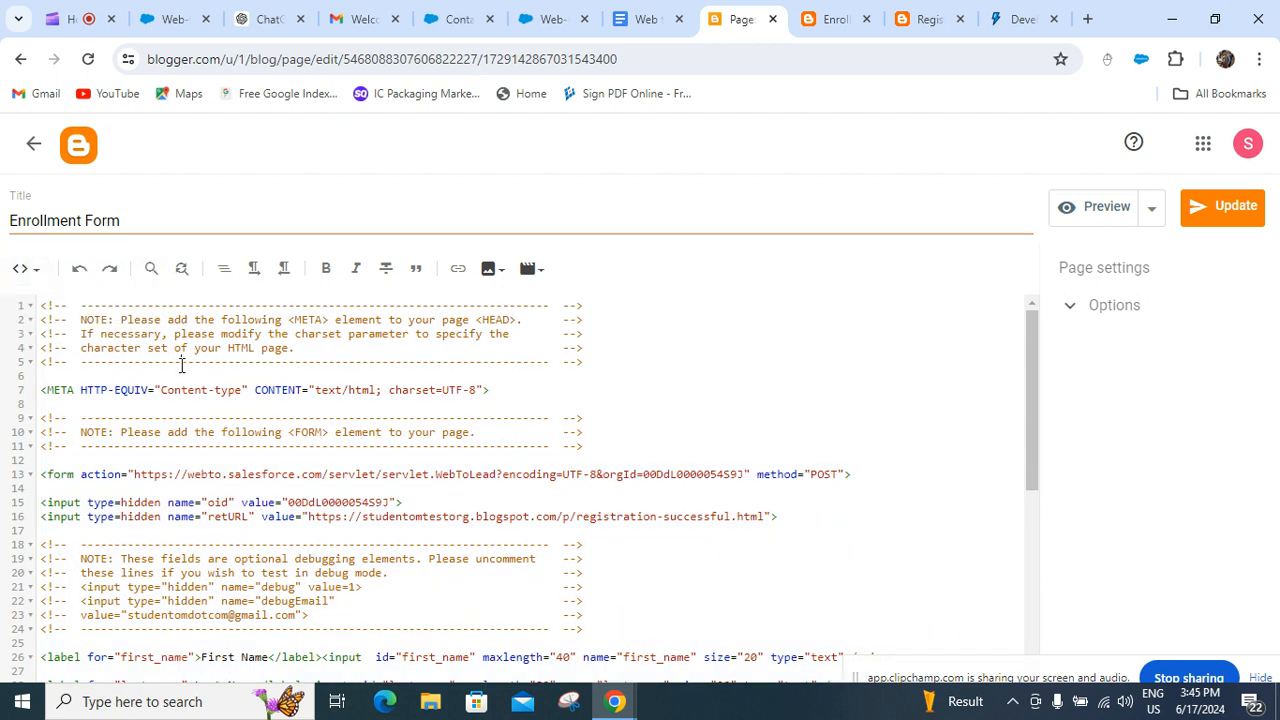
key(ctrl+a)
key(BackSpace)
key(ctrl+v)
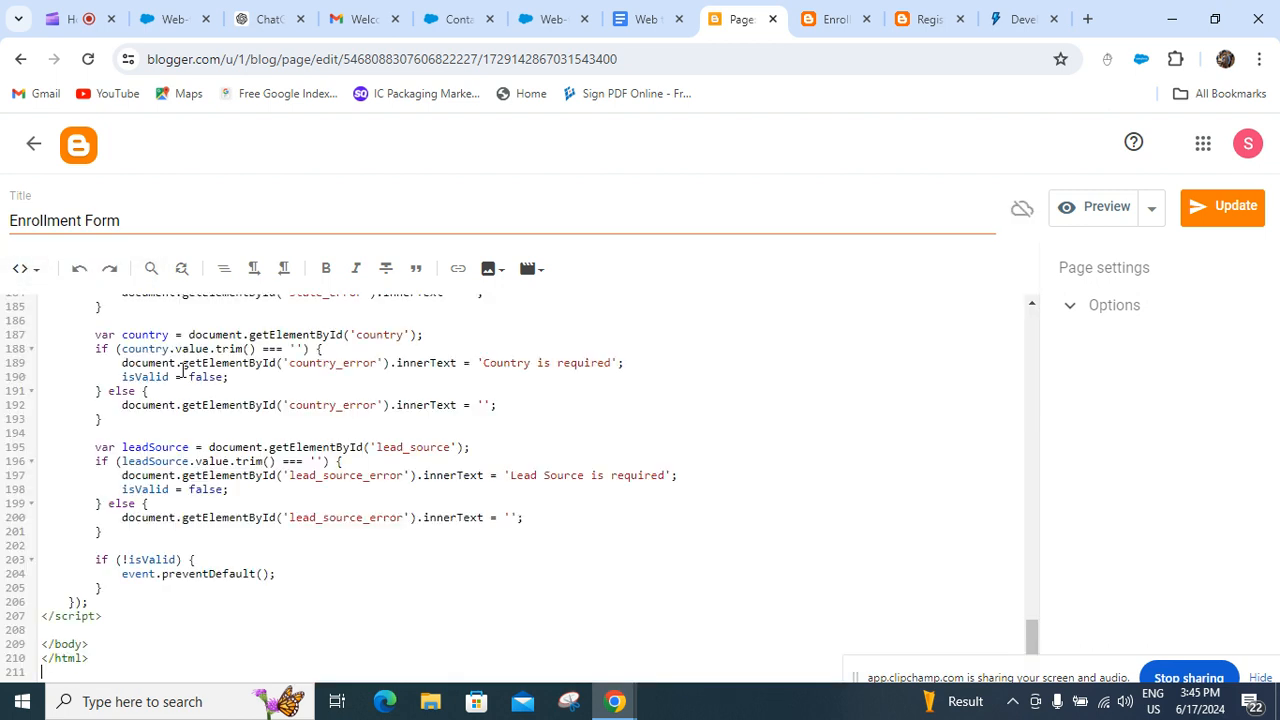
scroll(557, 476, up, 10)
click(1229, 207)
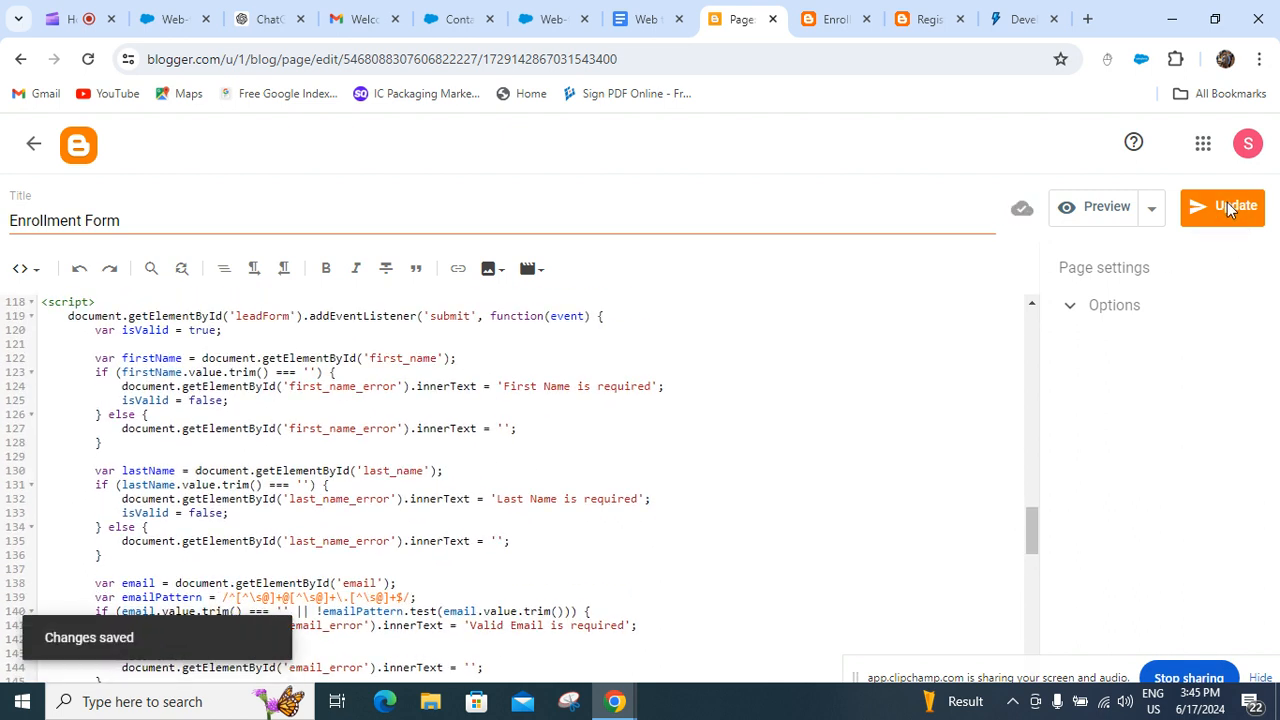
click(856, 19)
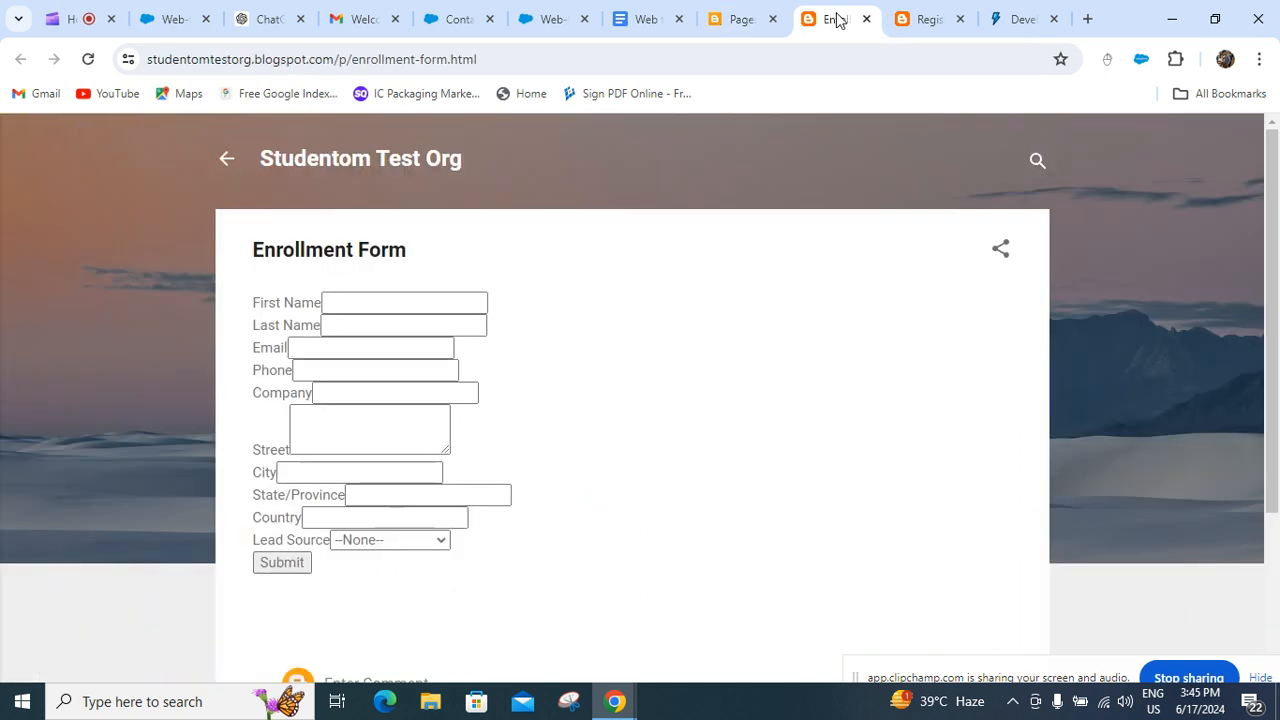
Step: Reload the restyled live form and submit it empty to get the 'Please fill out this field.' warning
click(87, 59)
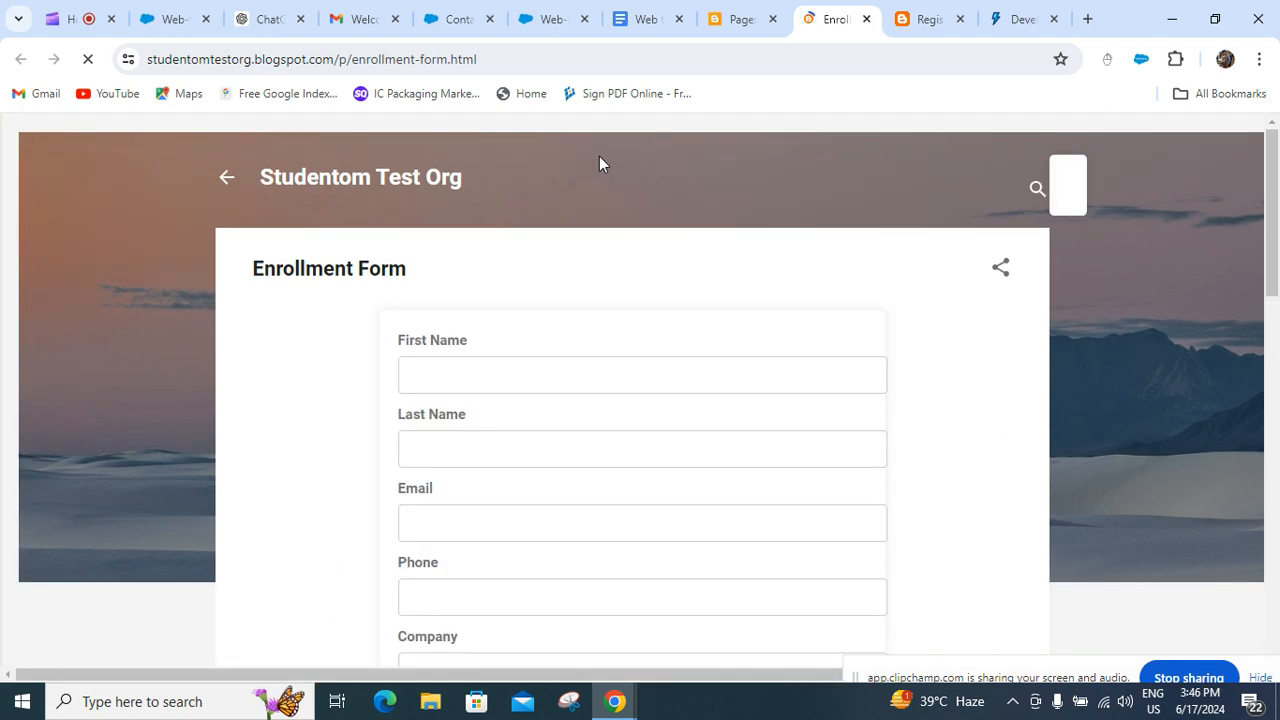
scroll(477, 248, down, 2)
click(574, 188)
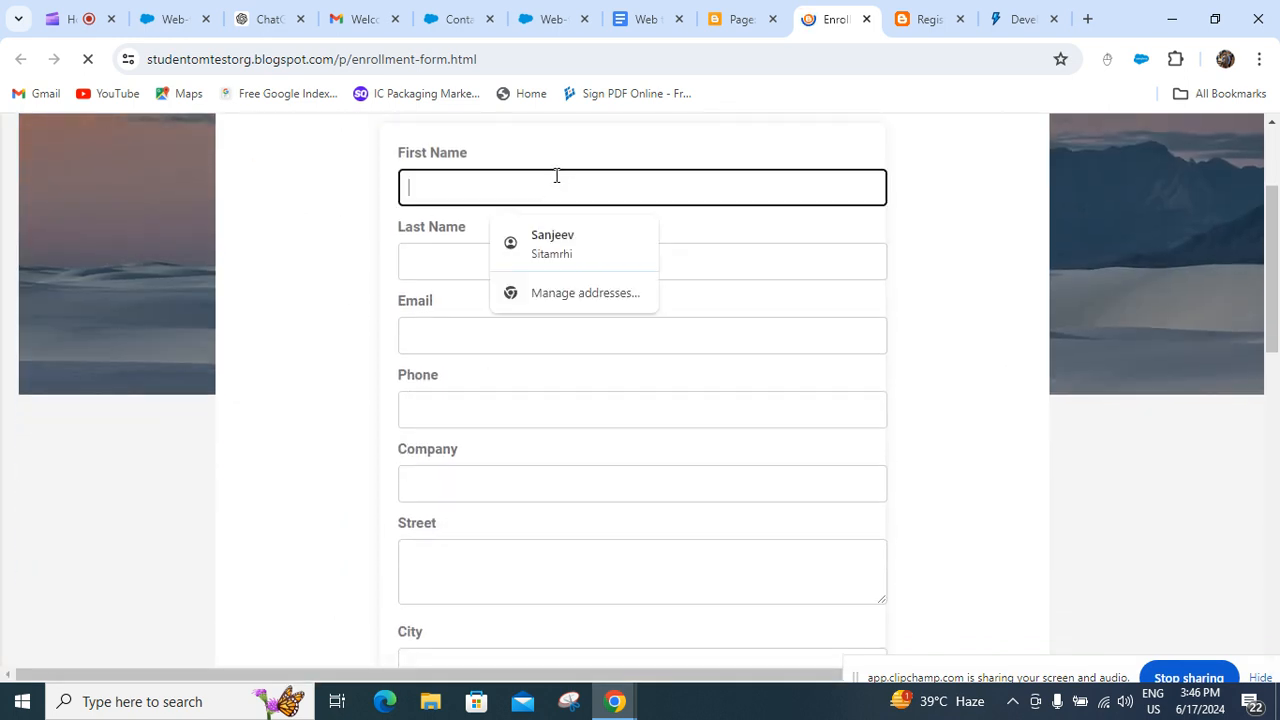
click(491, 308)
scroll(574, 386, down, 6)
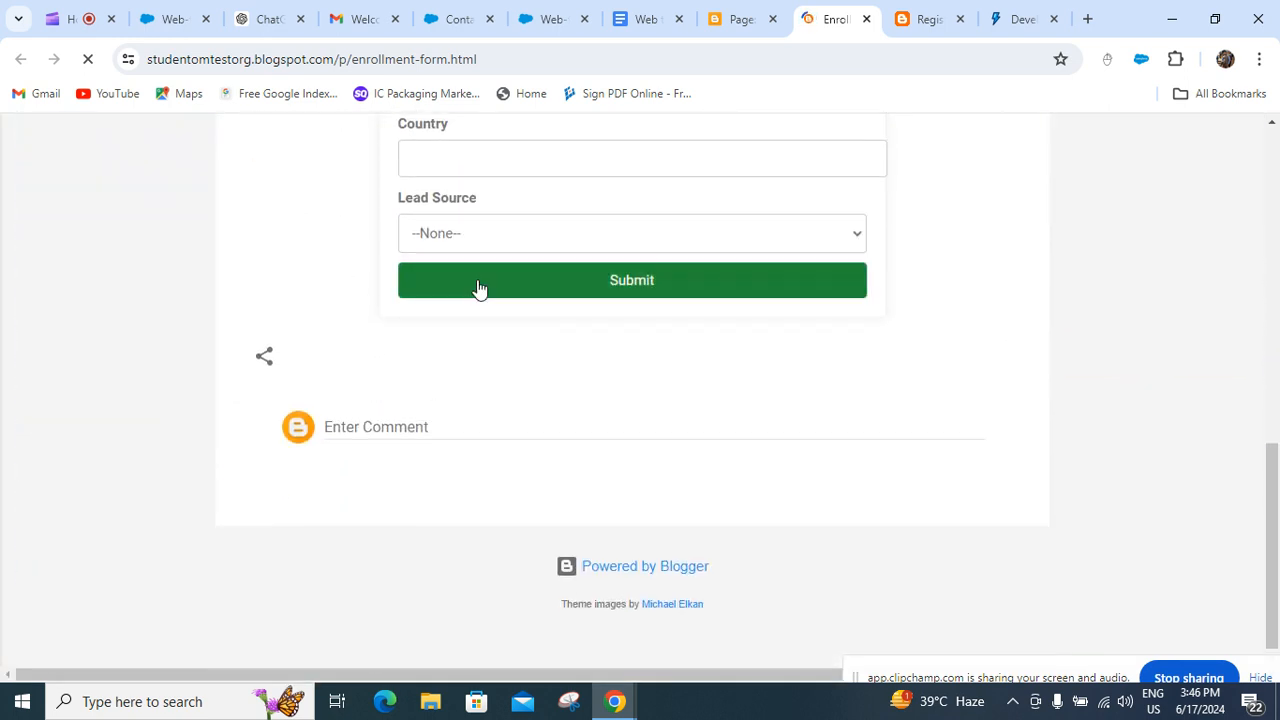
click(619, 283)
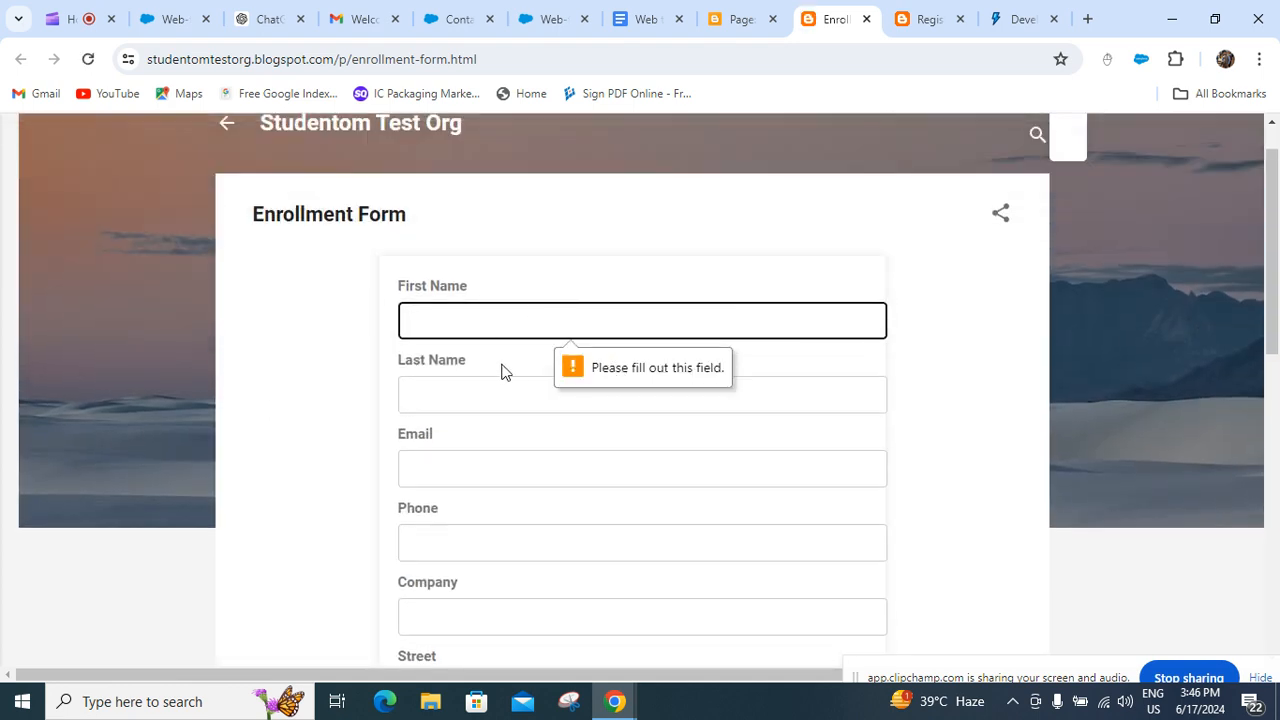
text(sa)
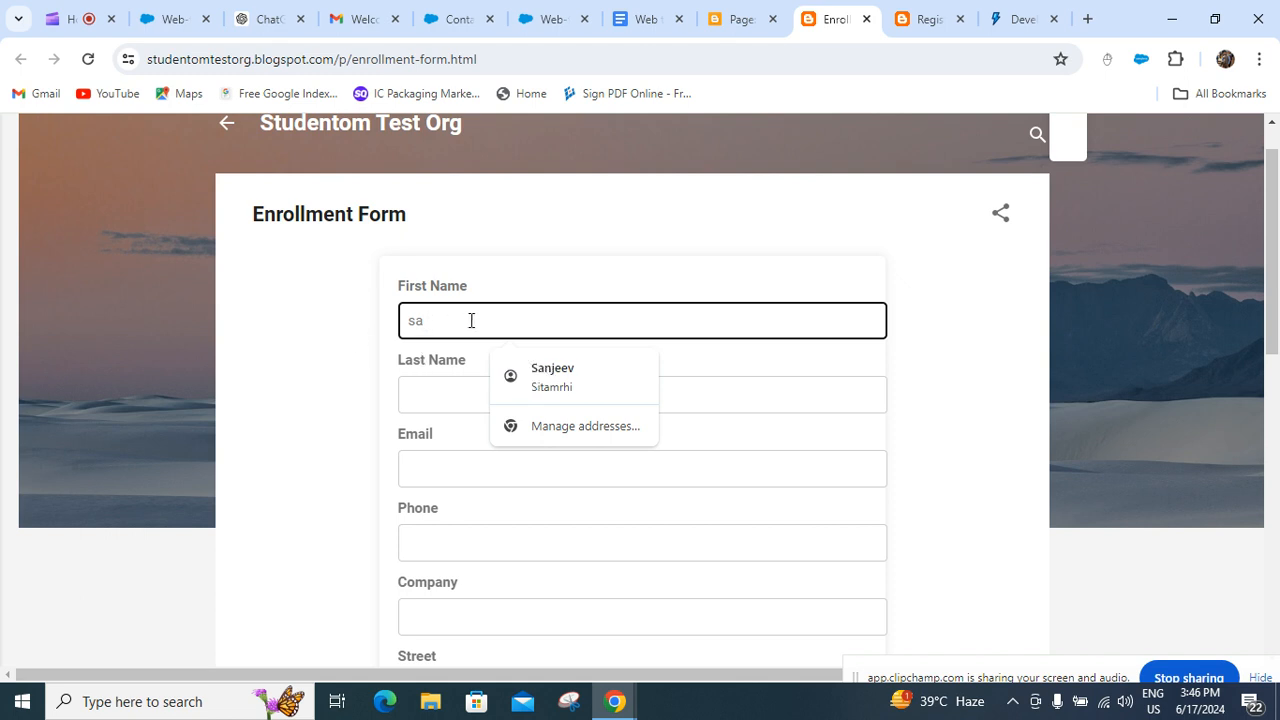
Step: Enter 'Test' as the first name, then fill Email and Phone from saved autofill entries
key(BackSpace)
key(BackSpace)
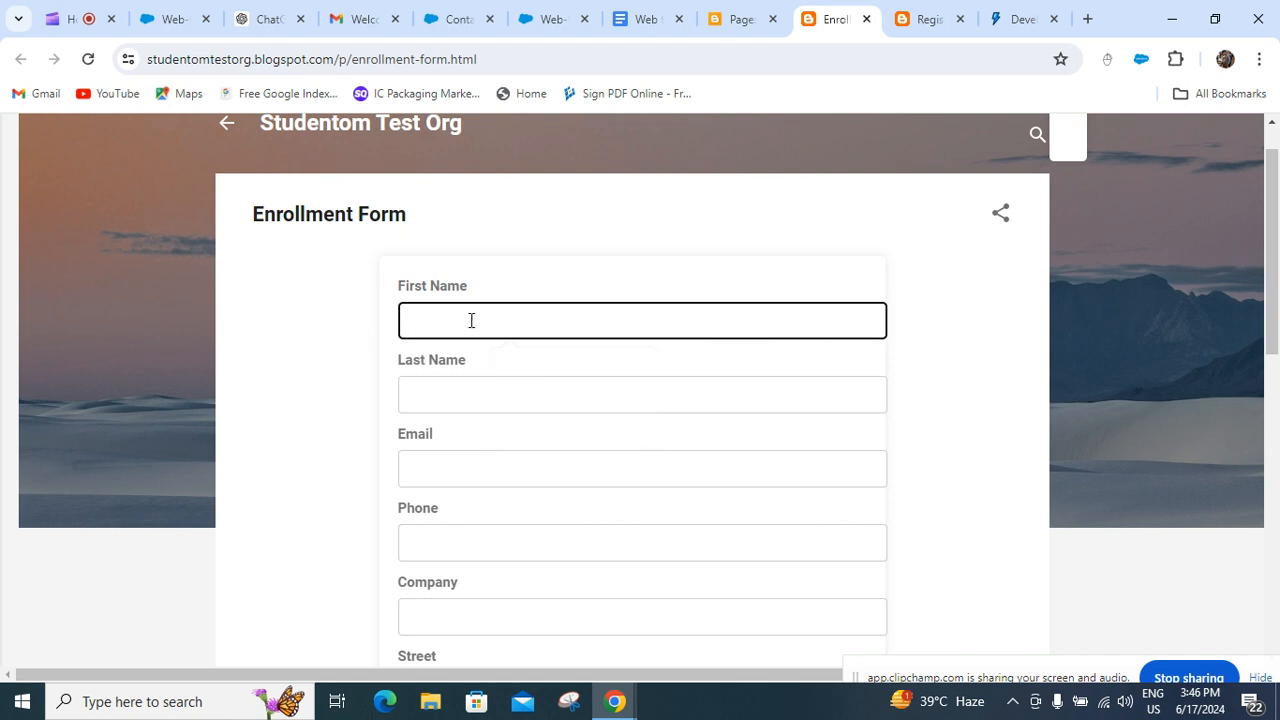
text(Te)
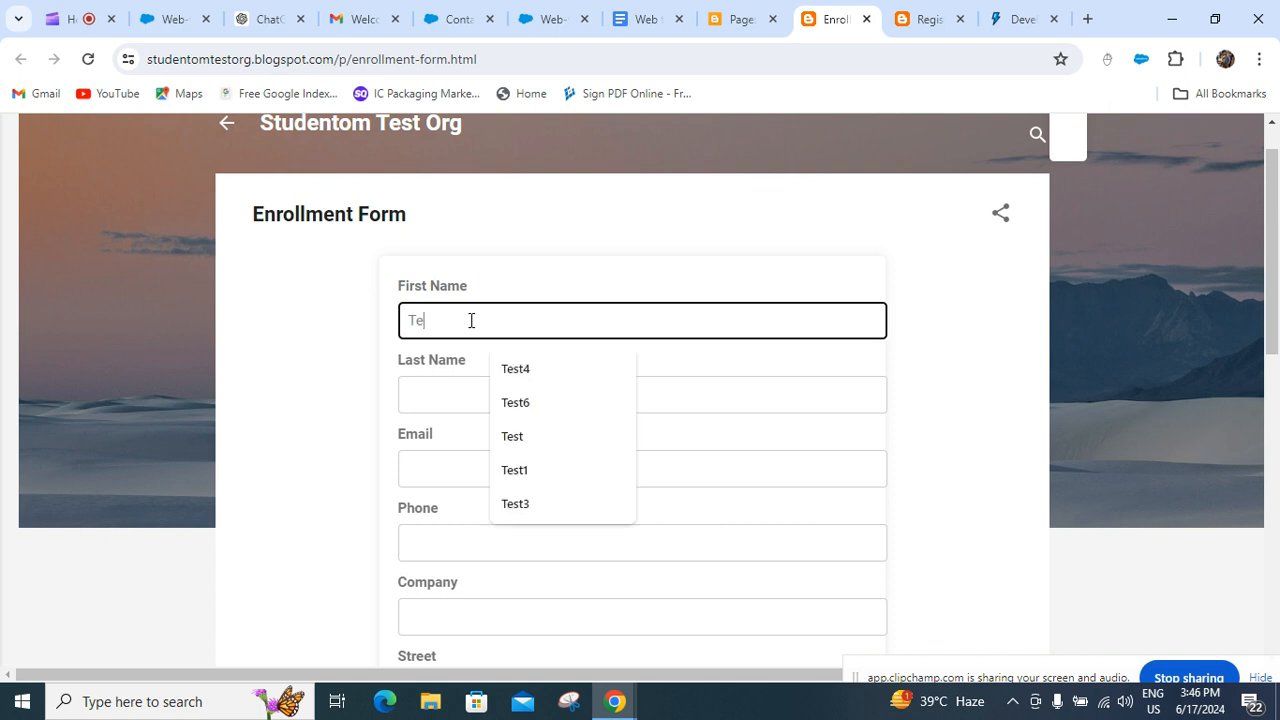
text(st Lead)
key(Tab)
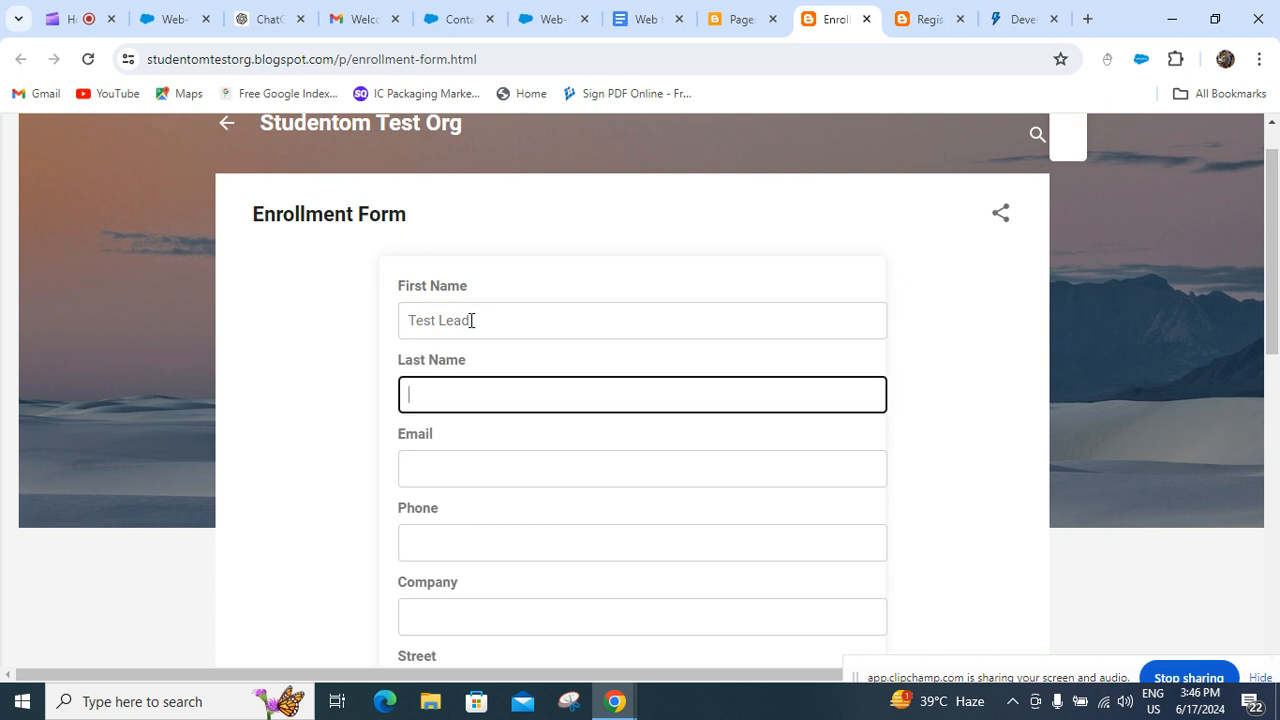
click(547, 468)
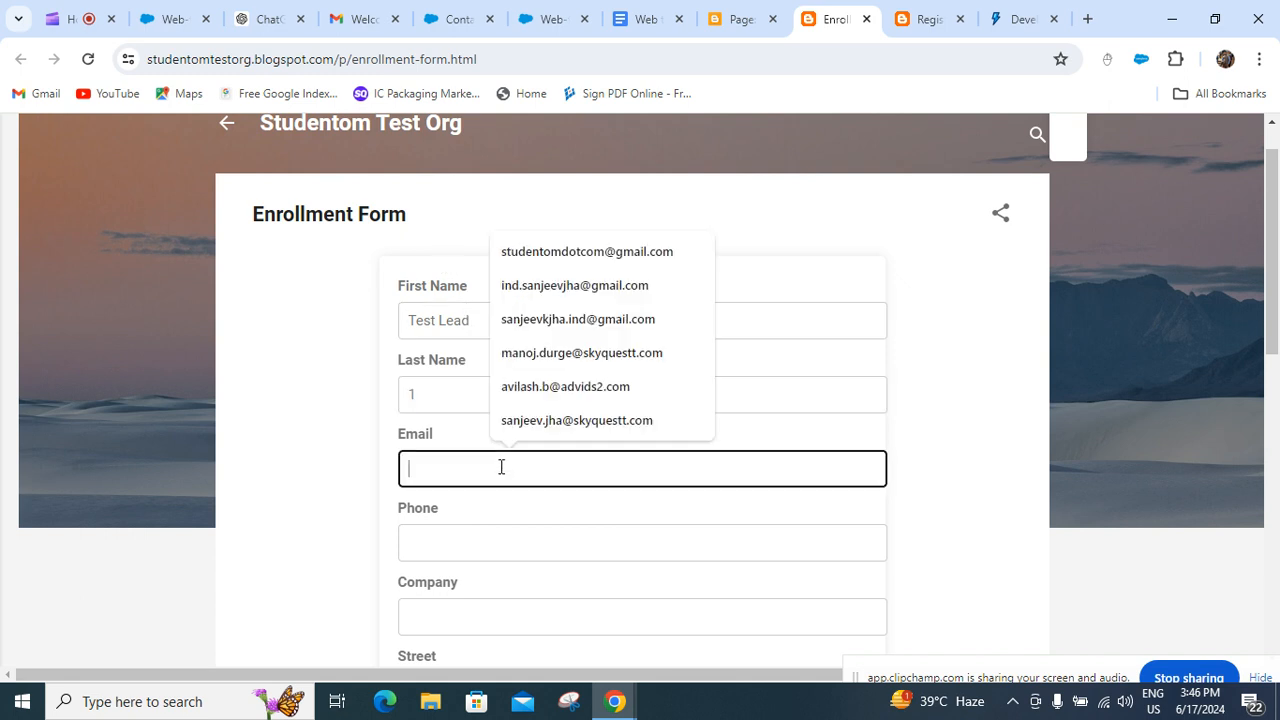
click(568, 523)
click(489, 542)
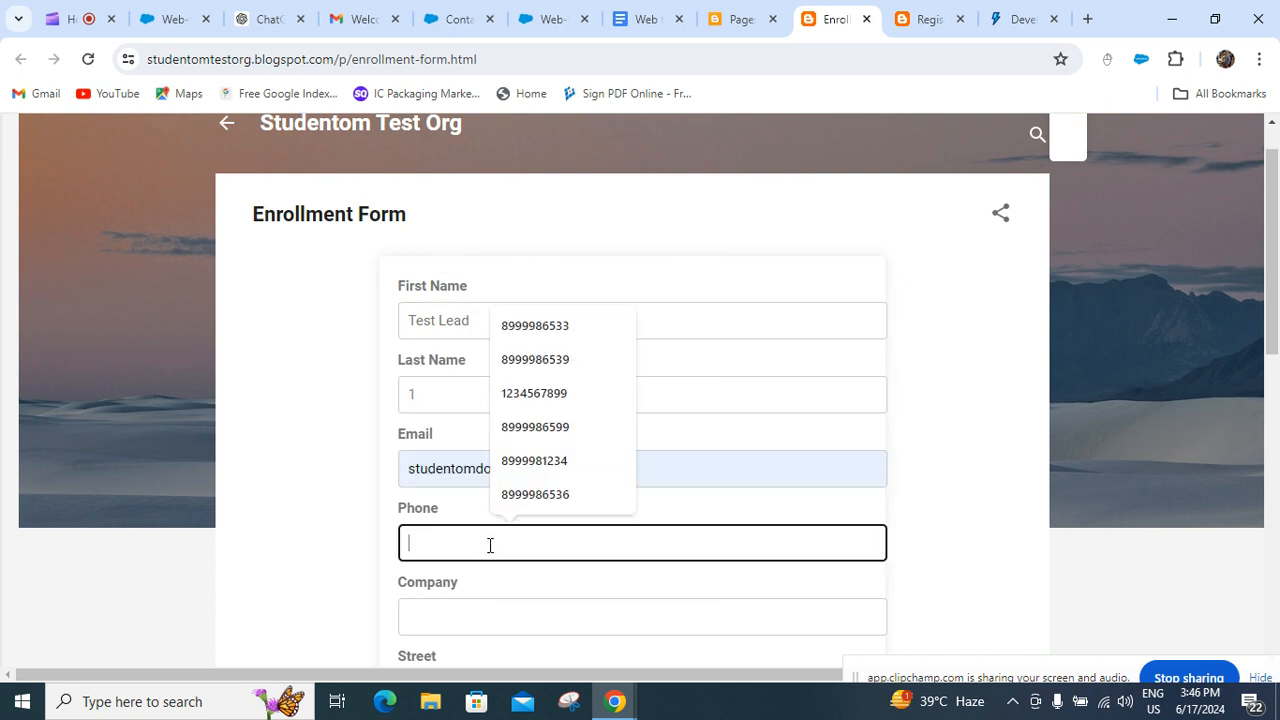
click(546, 362)
scroll(507, 497, down, 2)
scroll(507, 497, down, 1)
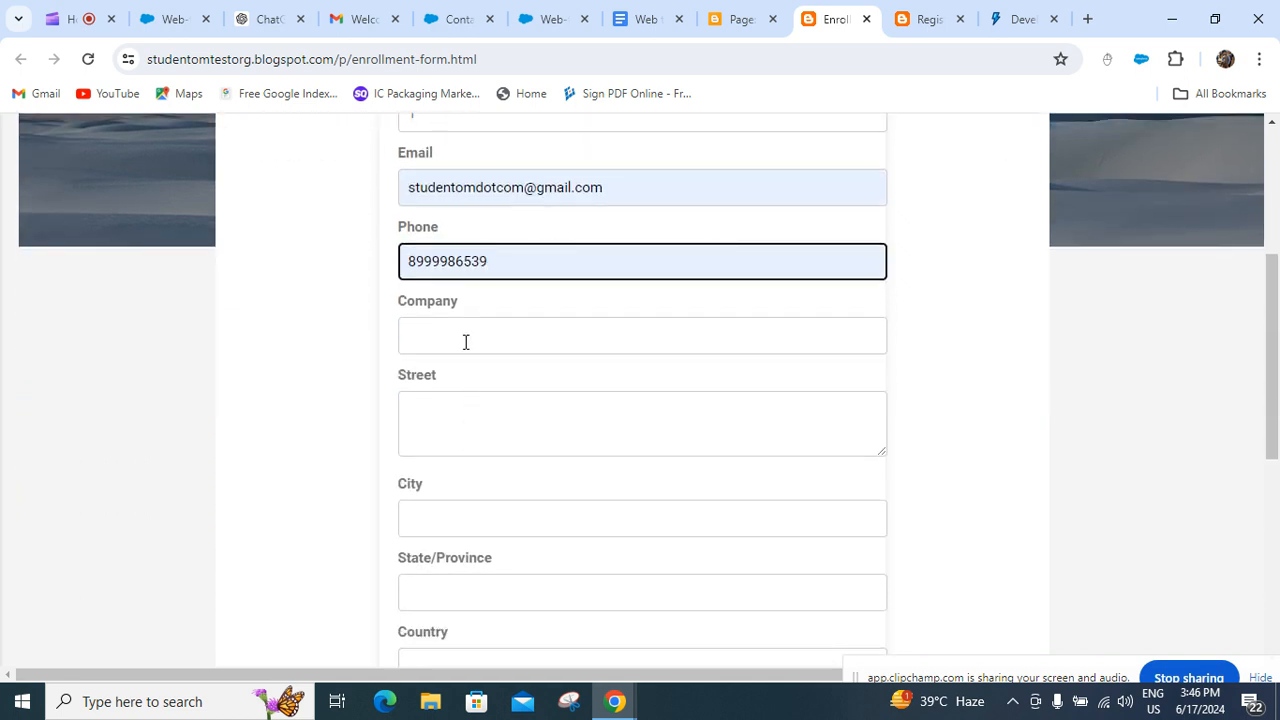
Step: Set company to Studentom, autofill the address, choose Lead Source Web, and submit the form
click(450, 340)
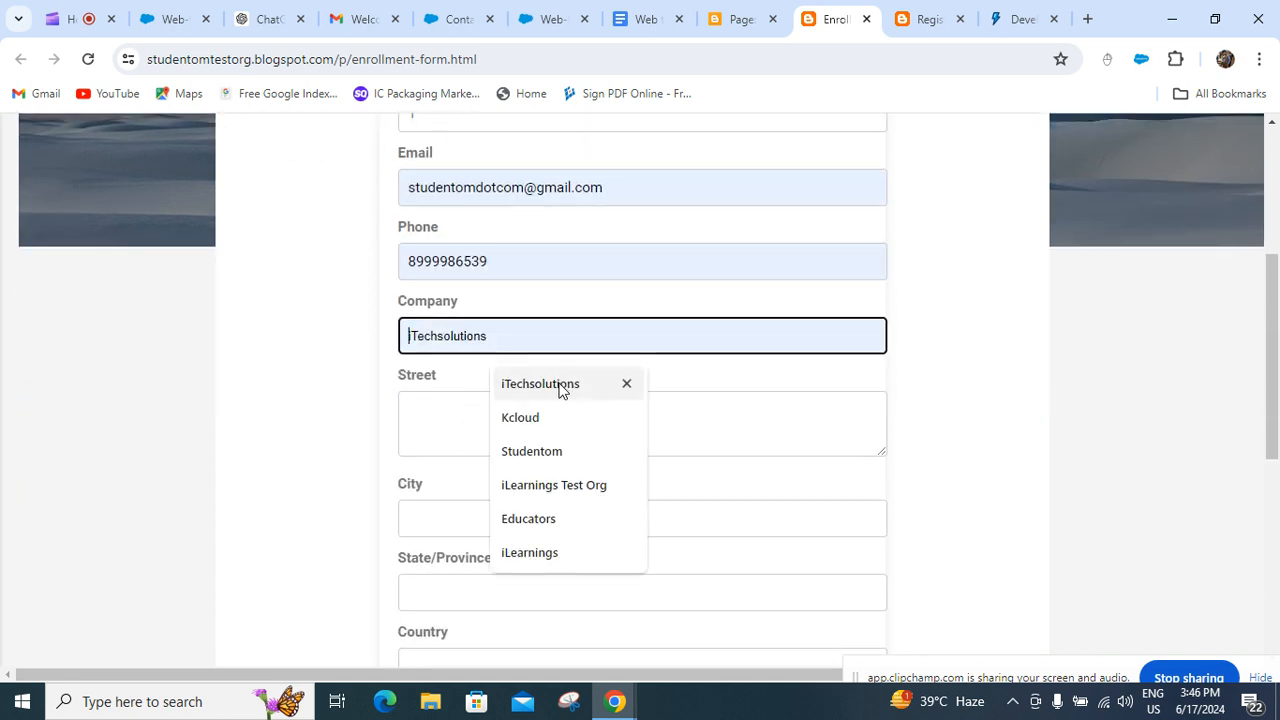
click(512, 448)
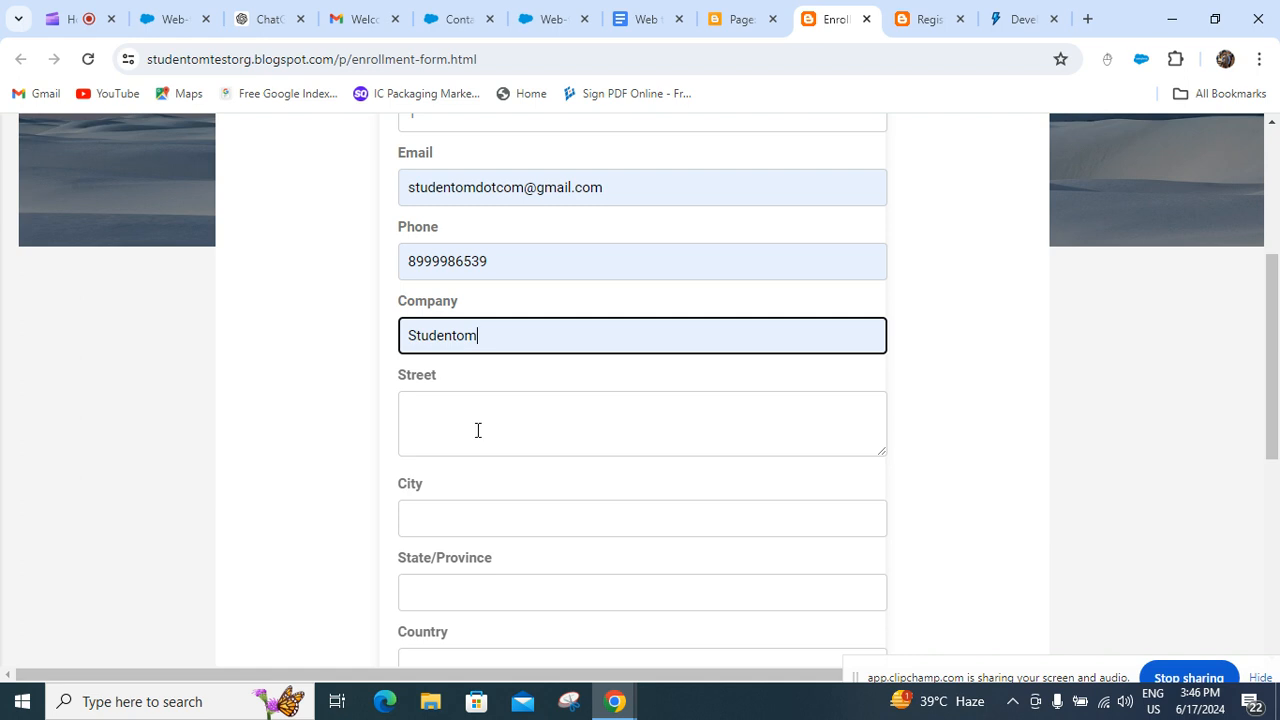
click(477, 430)
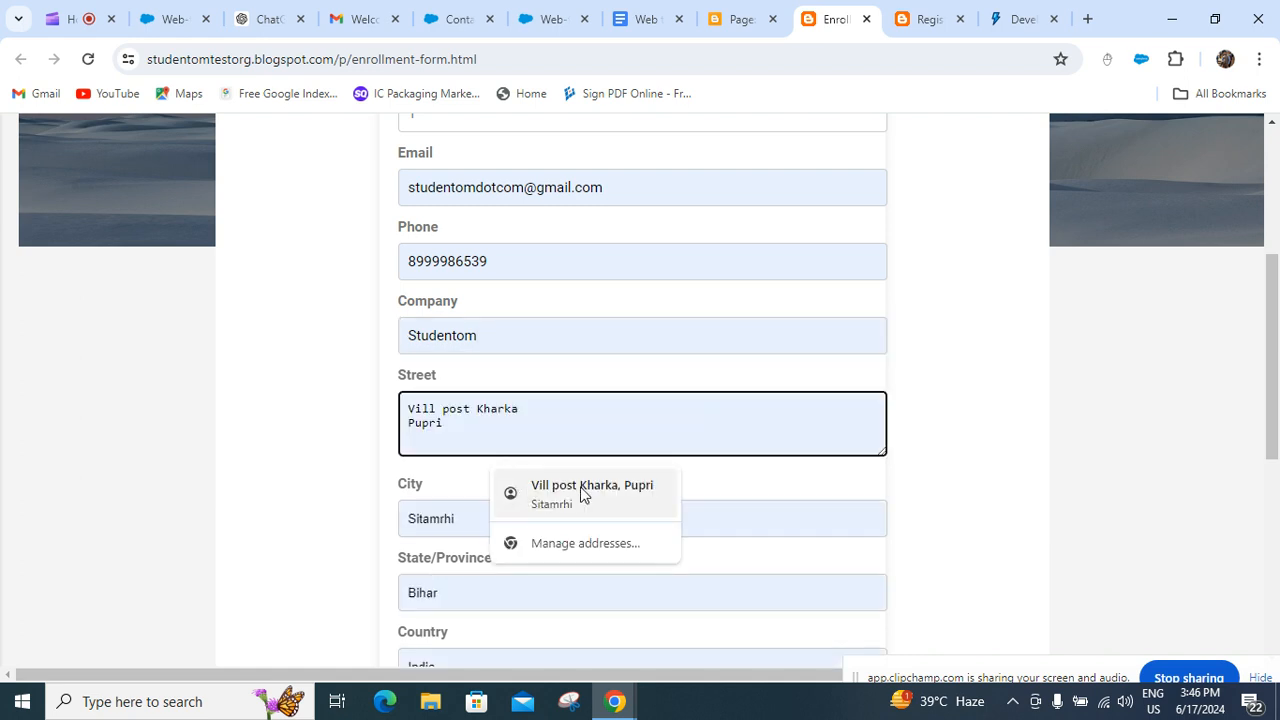
click(610, 492)
scroll(585, 511, down, 3)
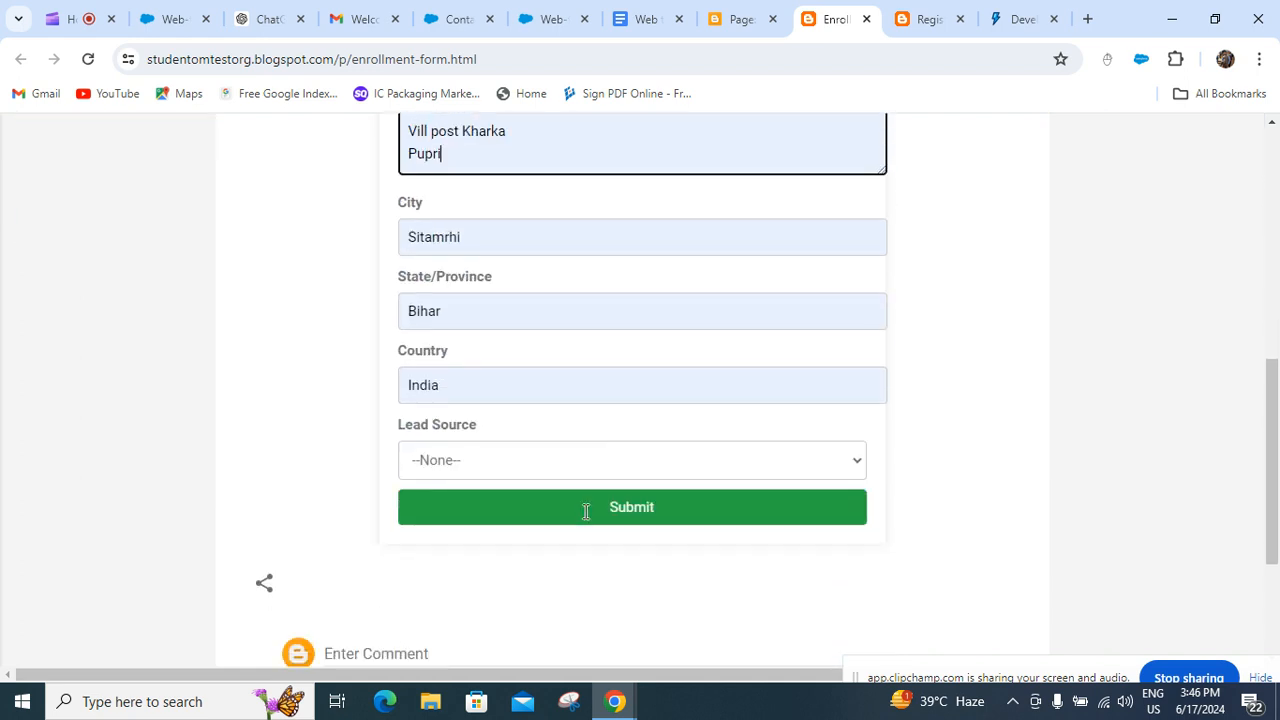
click(448, 463)
click(444, 506)
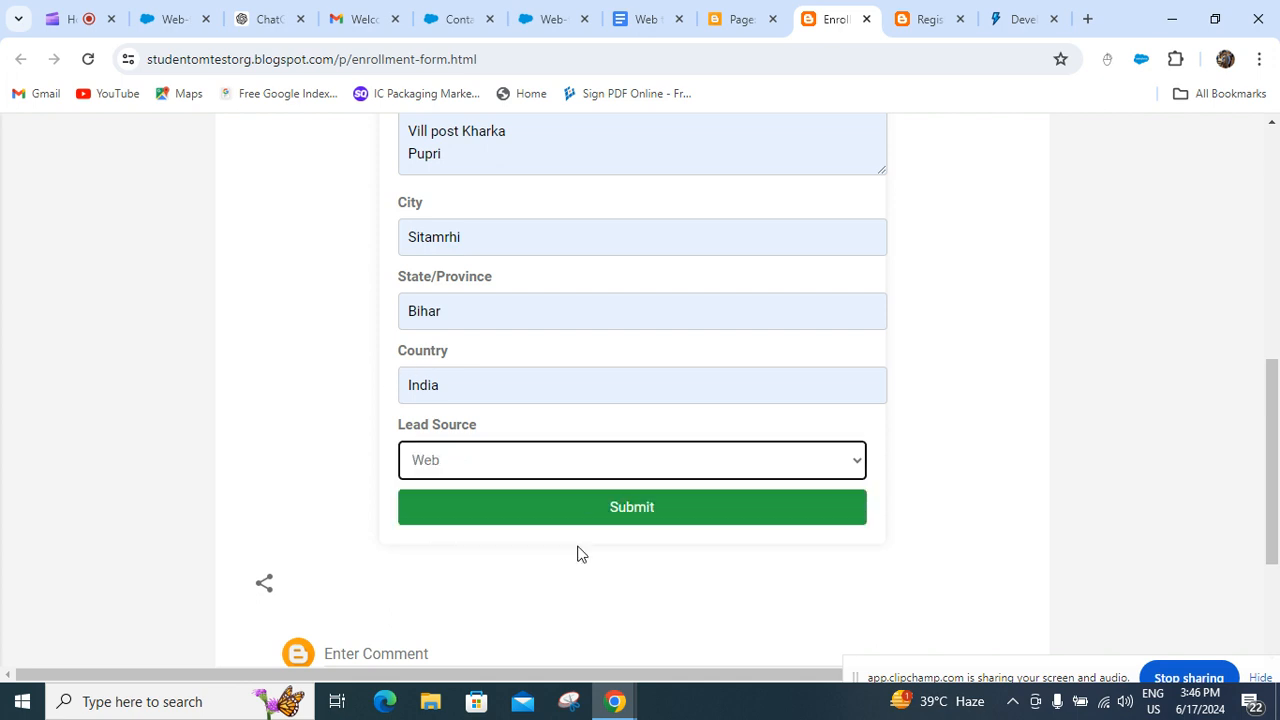
click(651, 515)
scroll(872, 319, up, 4)
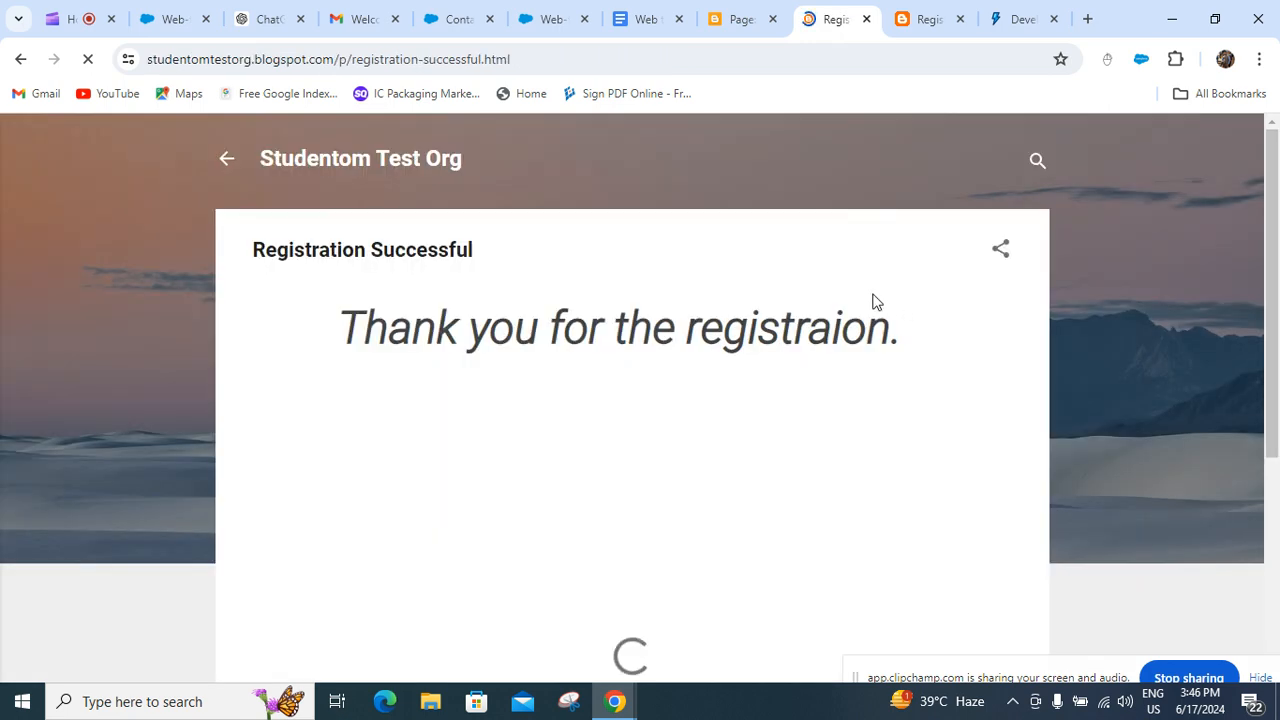
Step: Highlight the 'Registration Successful' thank-you text, then move to the Salesforce Studentom Contacts page
drag(340, 337, 899, 339)
click(894, 340)
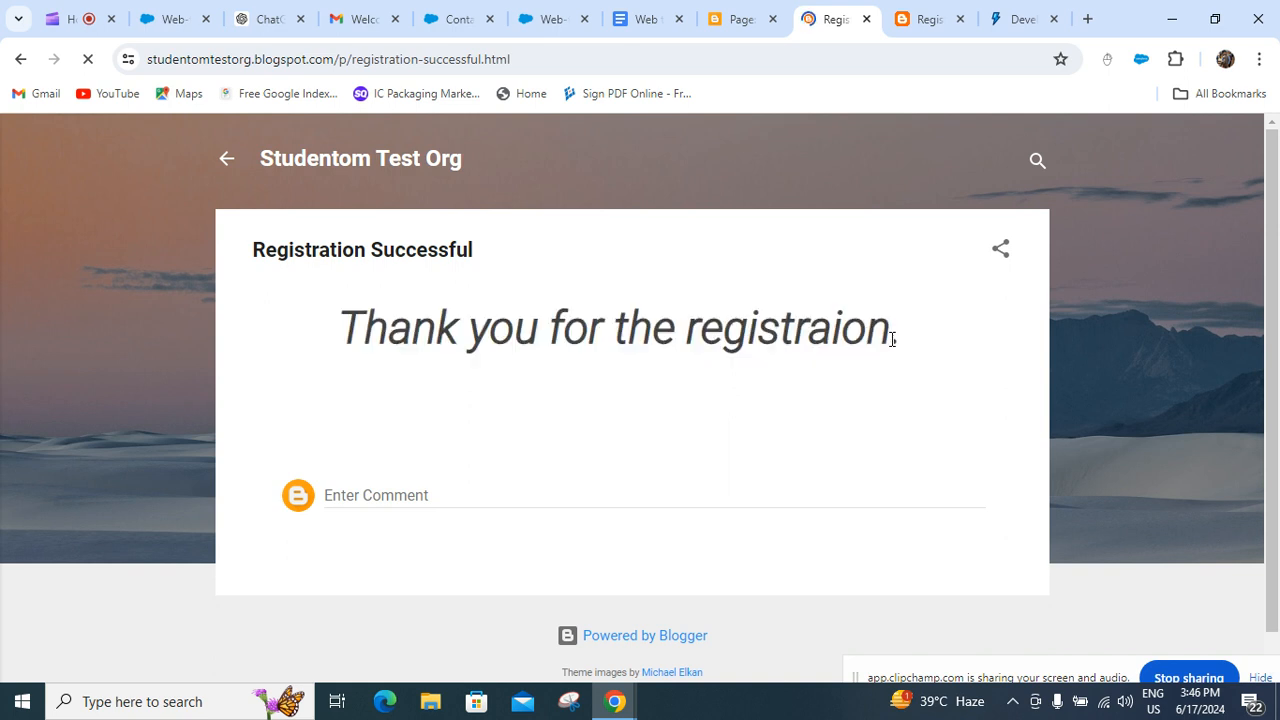
click(449, 25)
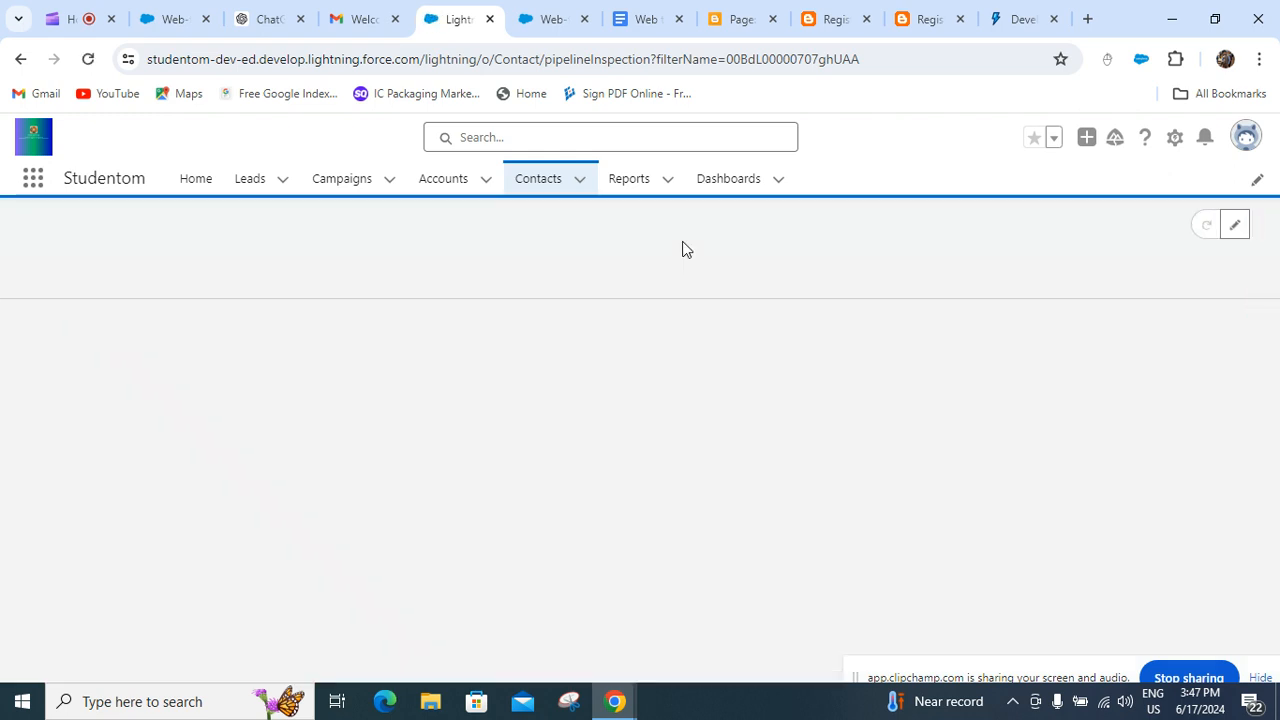
Step: Finish the Web-to-Lead setup, then open Leads in list view with its list-view menu showing
click(553, 19)
click(580, 648)
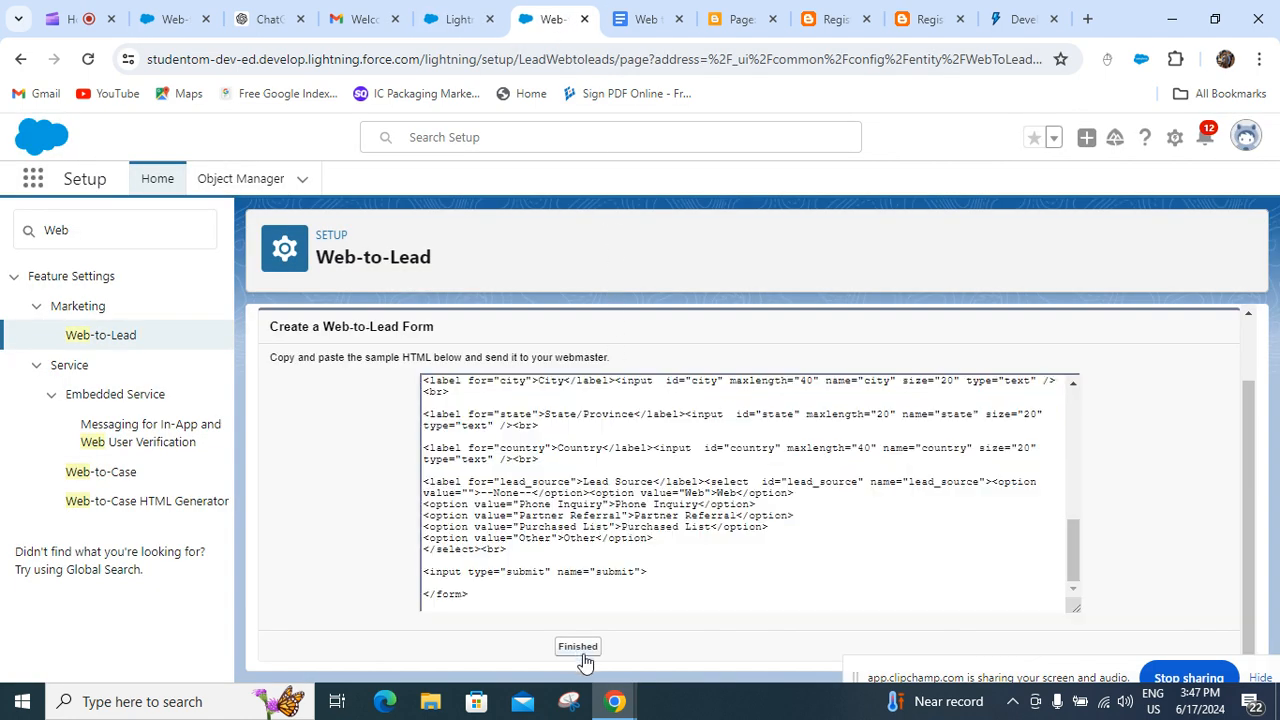
click(450, 24)
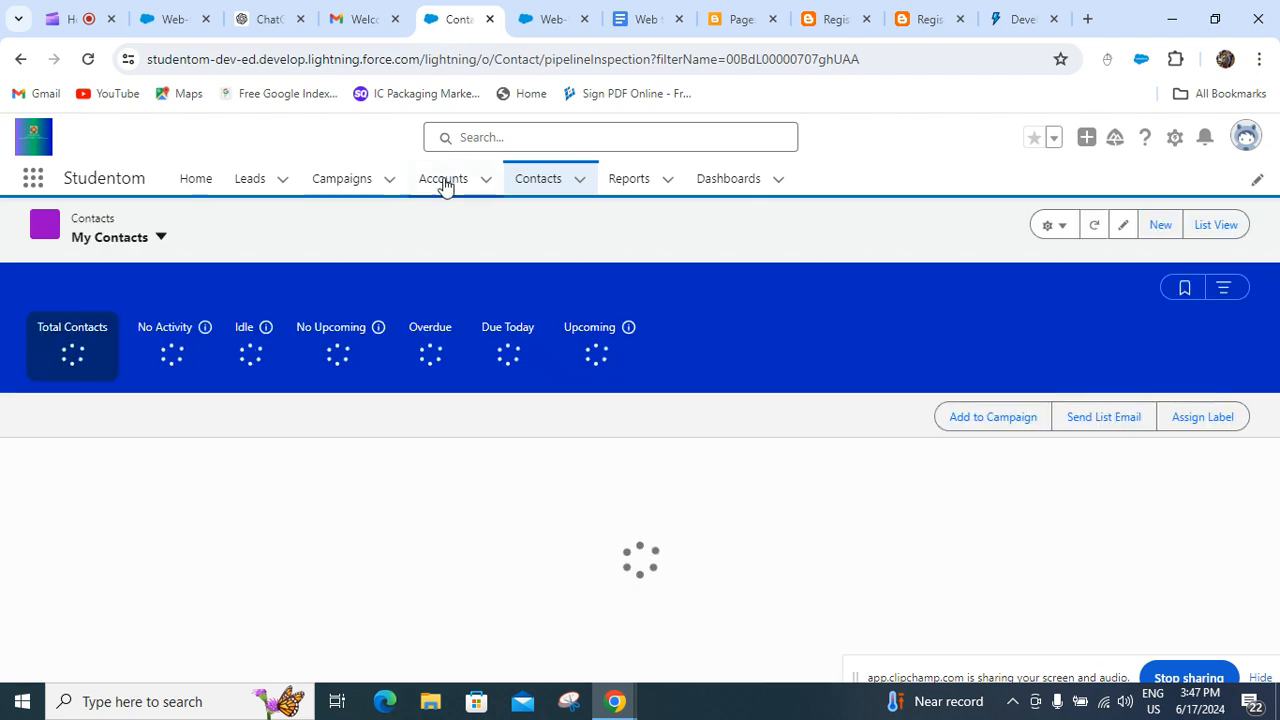
click(247, 180)
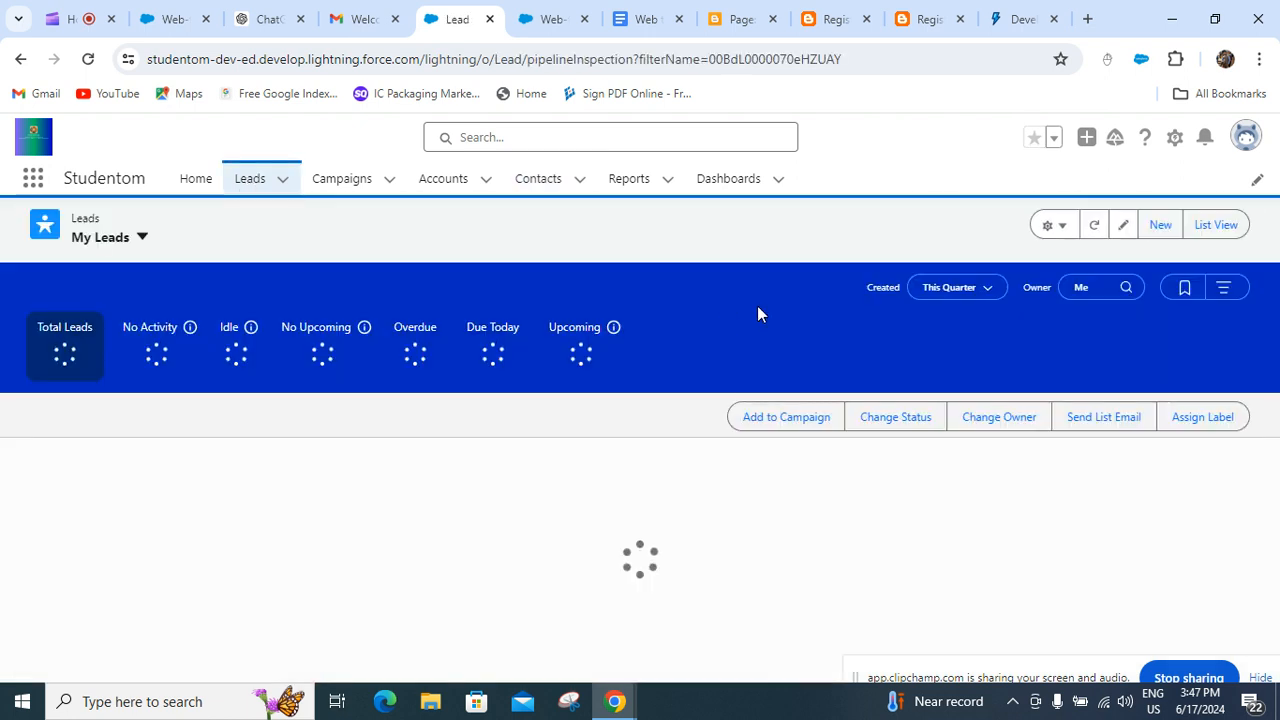
click(1216, 226)
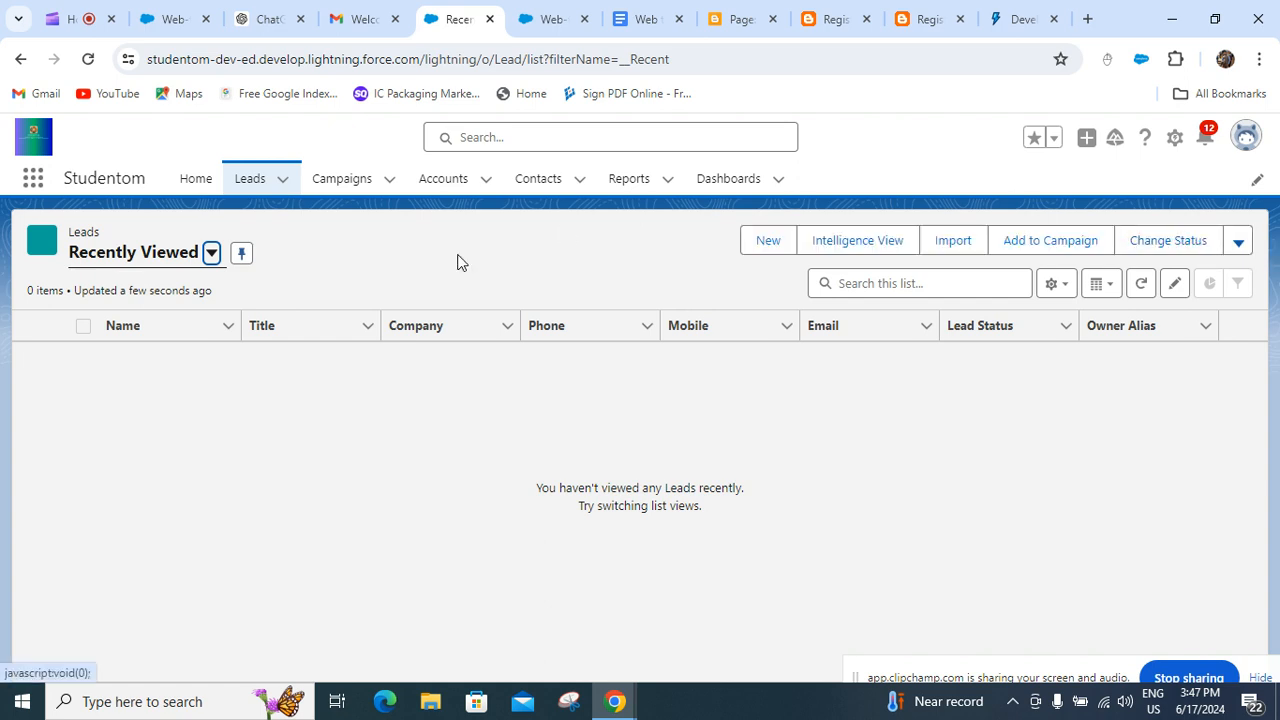
click(211, 256)
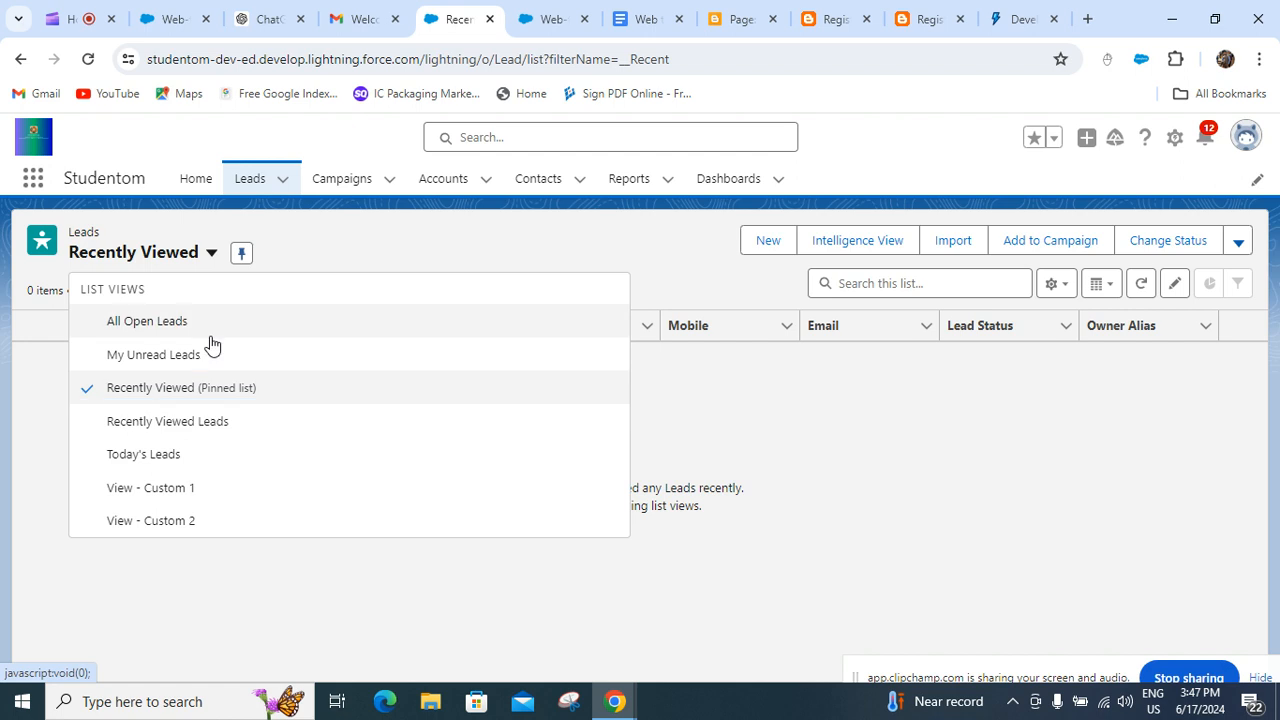
Step: Switch Leads to Today's Leads and locate Test Lead 1 from Studentom among 23 leads
click(167, 457)
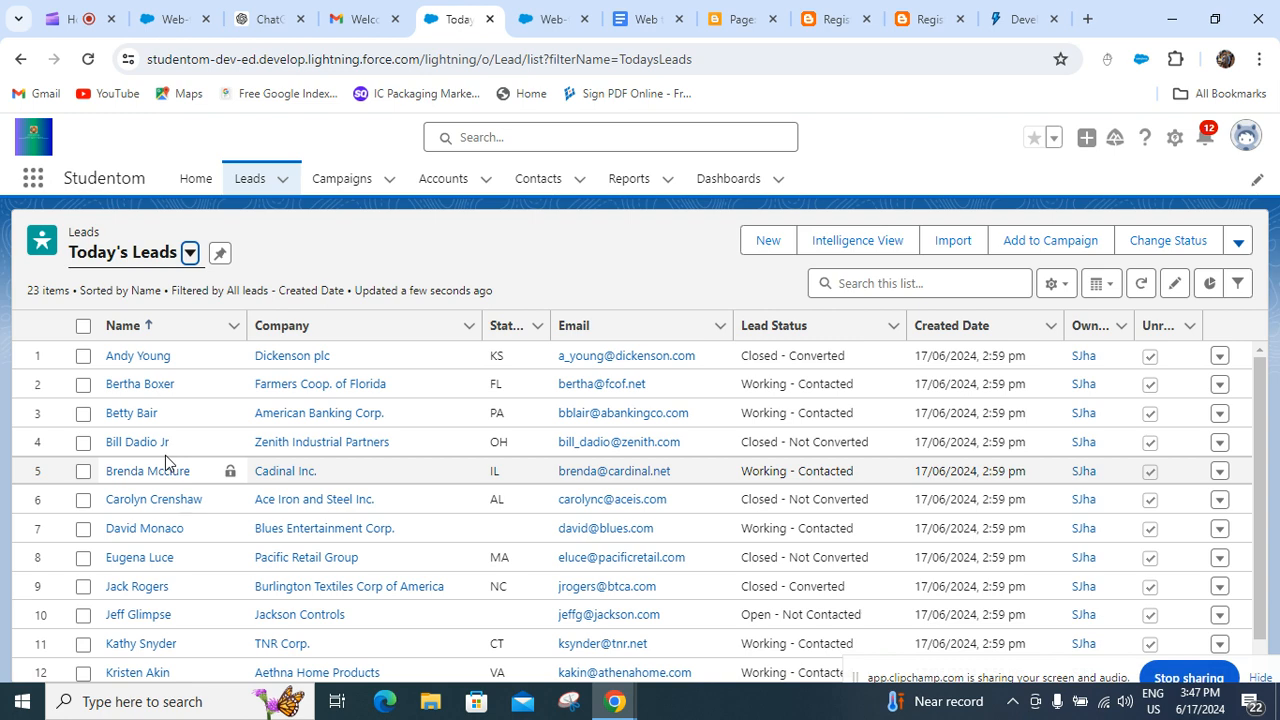
scroll(165, 455, down, 3)
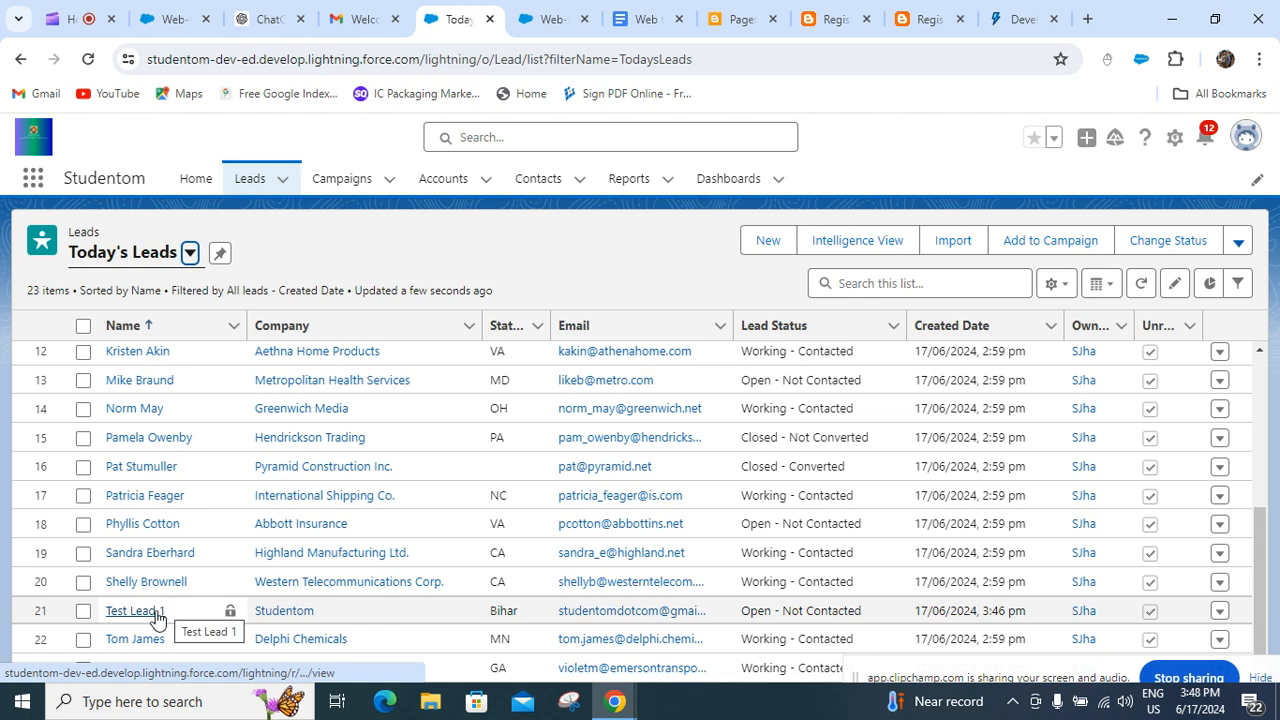
scroll(163, 615, up, 3)
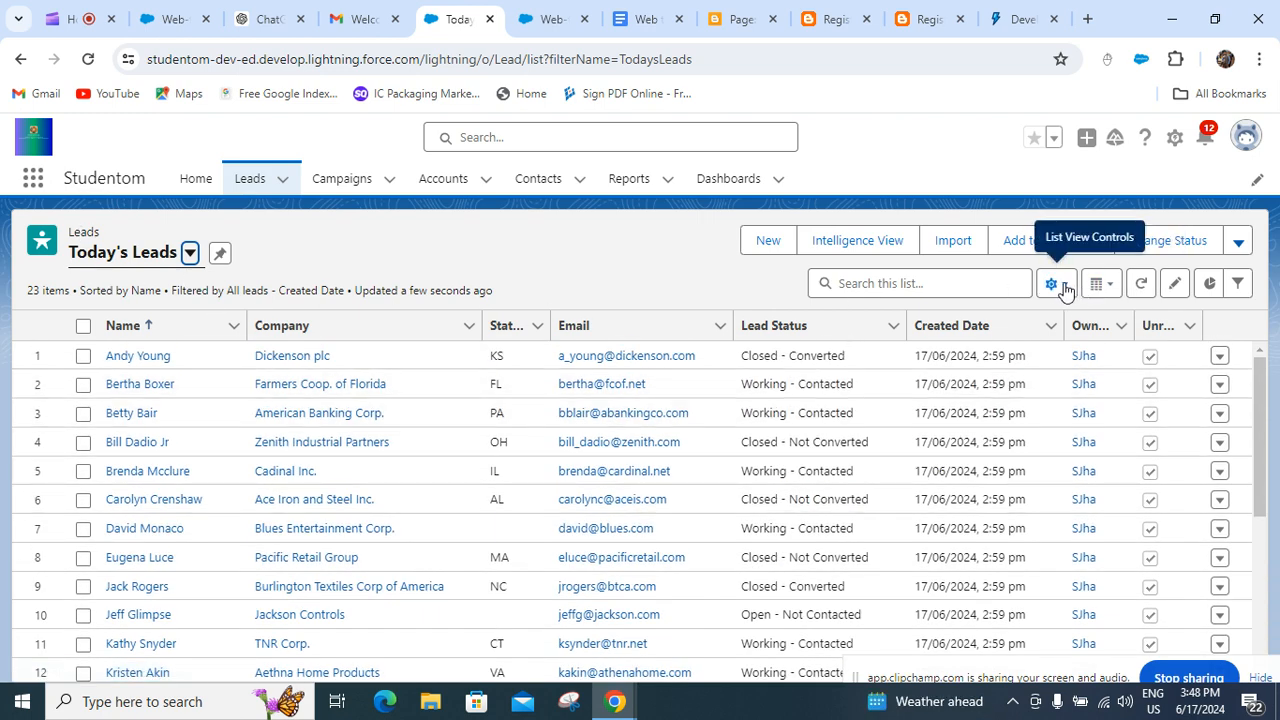
click(1239, 288)
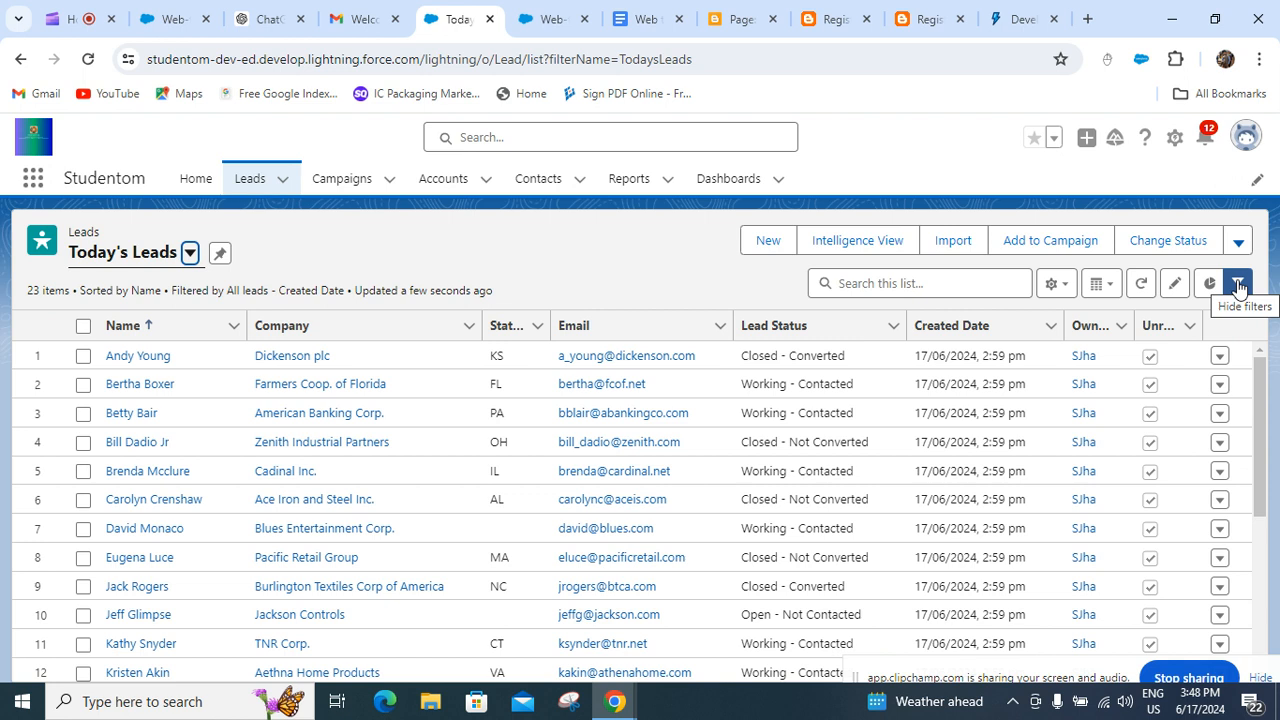
Step: Remove the Created Date equals TODAY filter from Today's Leads and start a new, unsaved Annual Revenue filter
click(1239, 287)
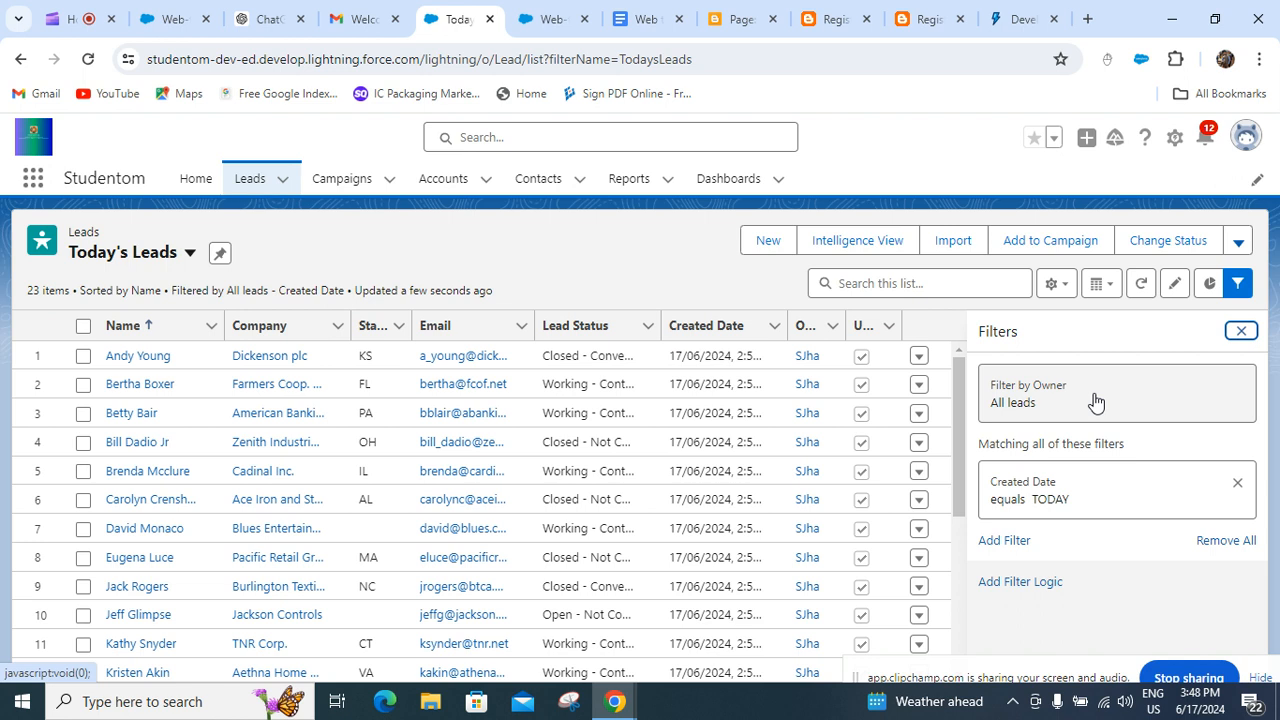
click(1108, 498)
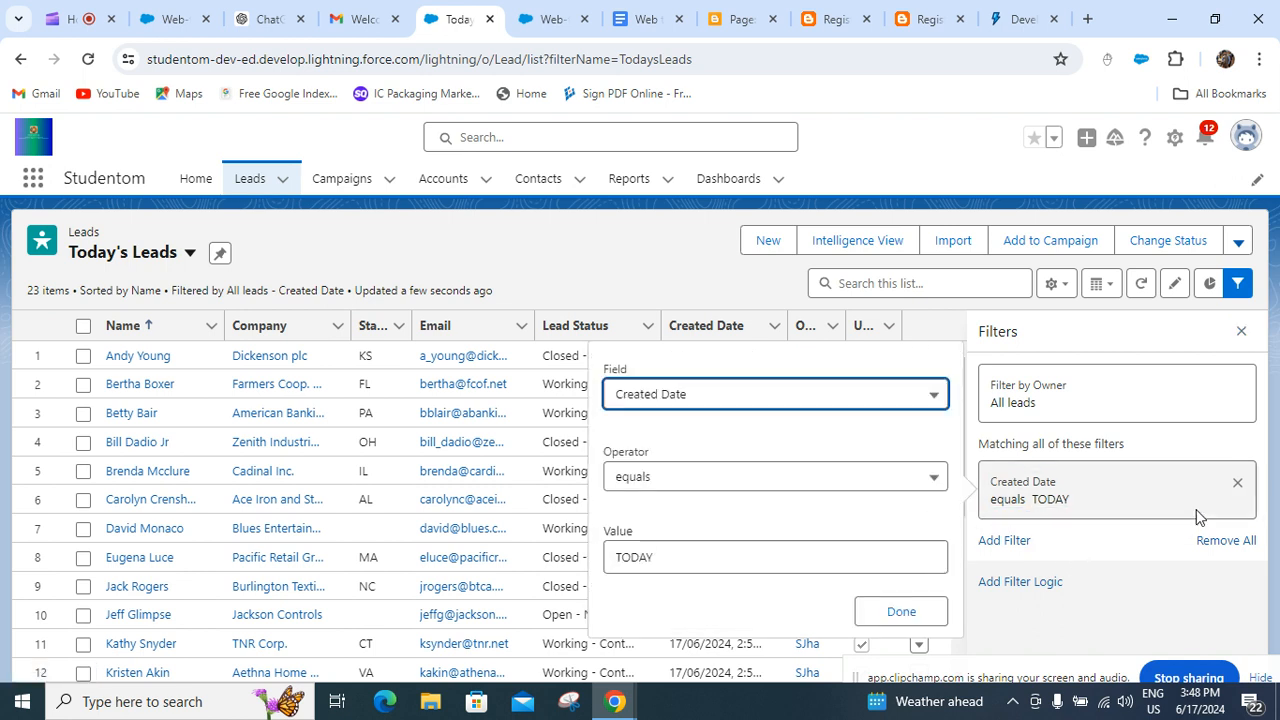
click(1222, 541)
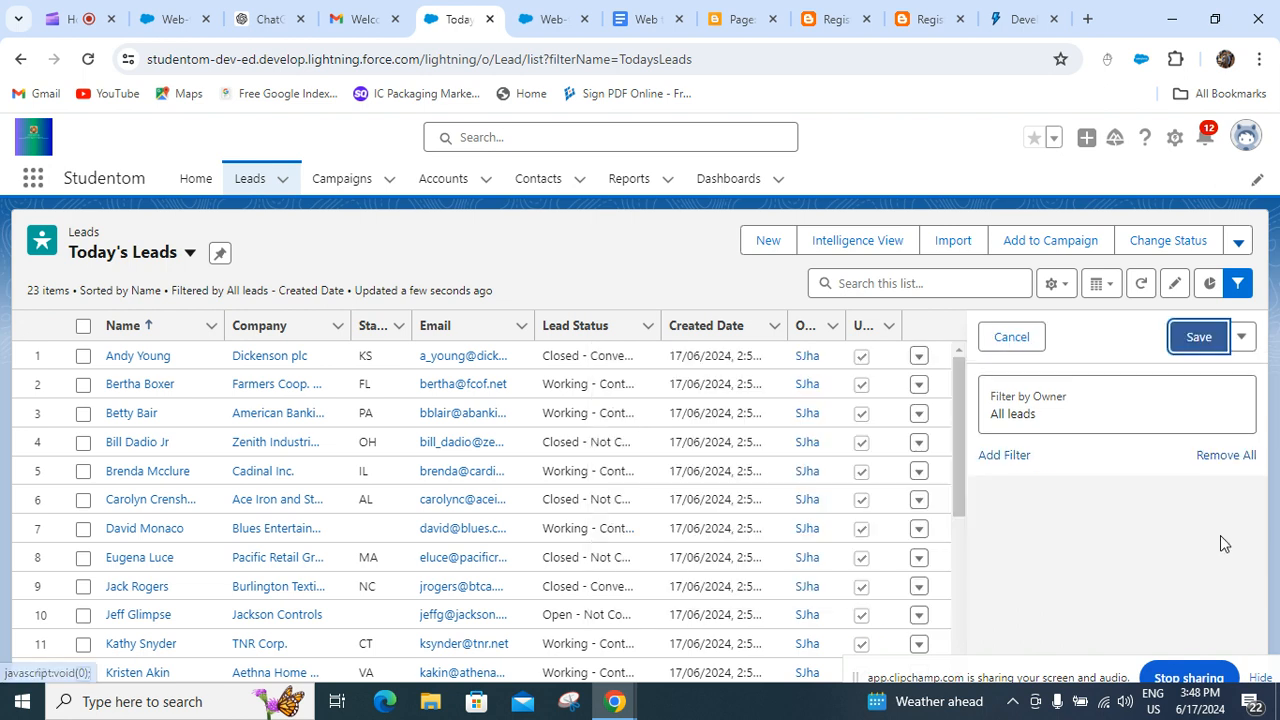
click(1011, 455)
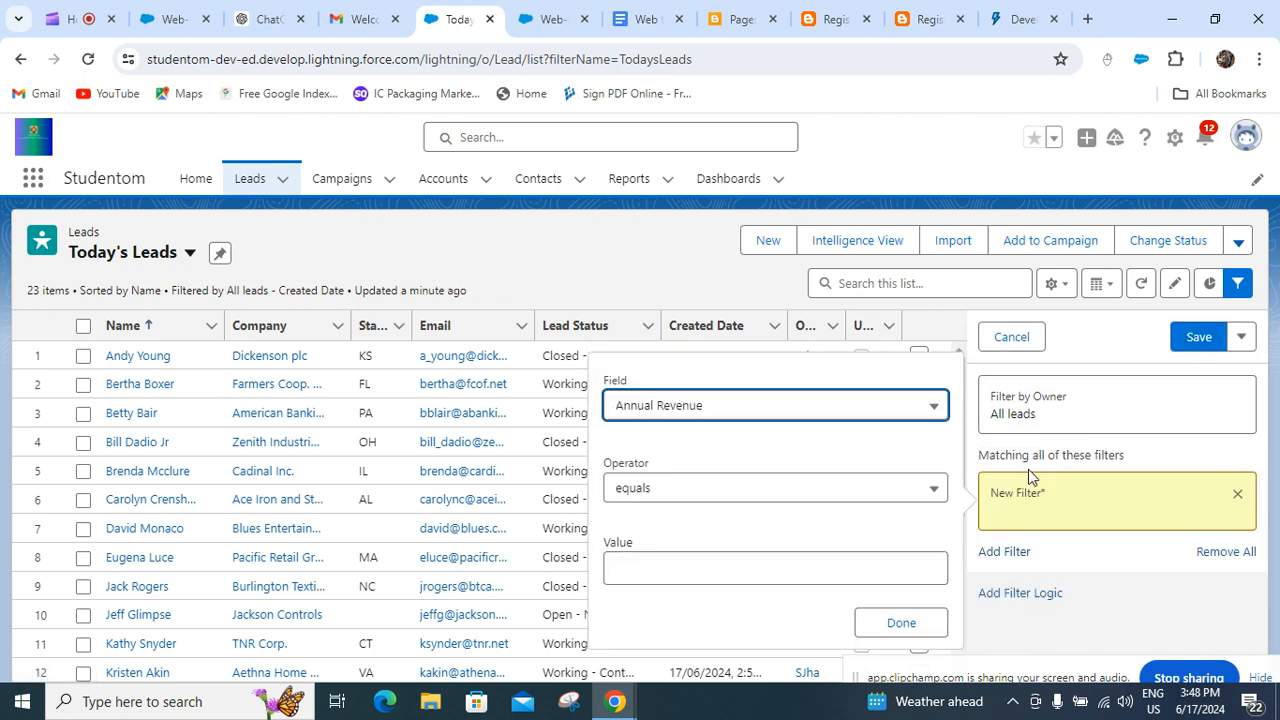